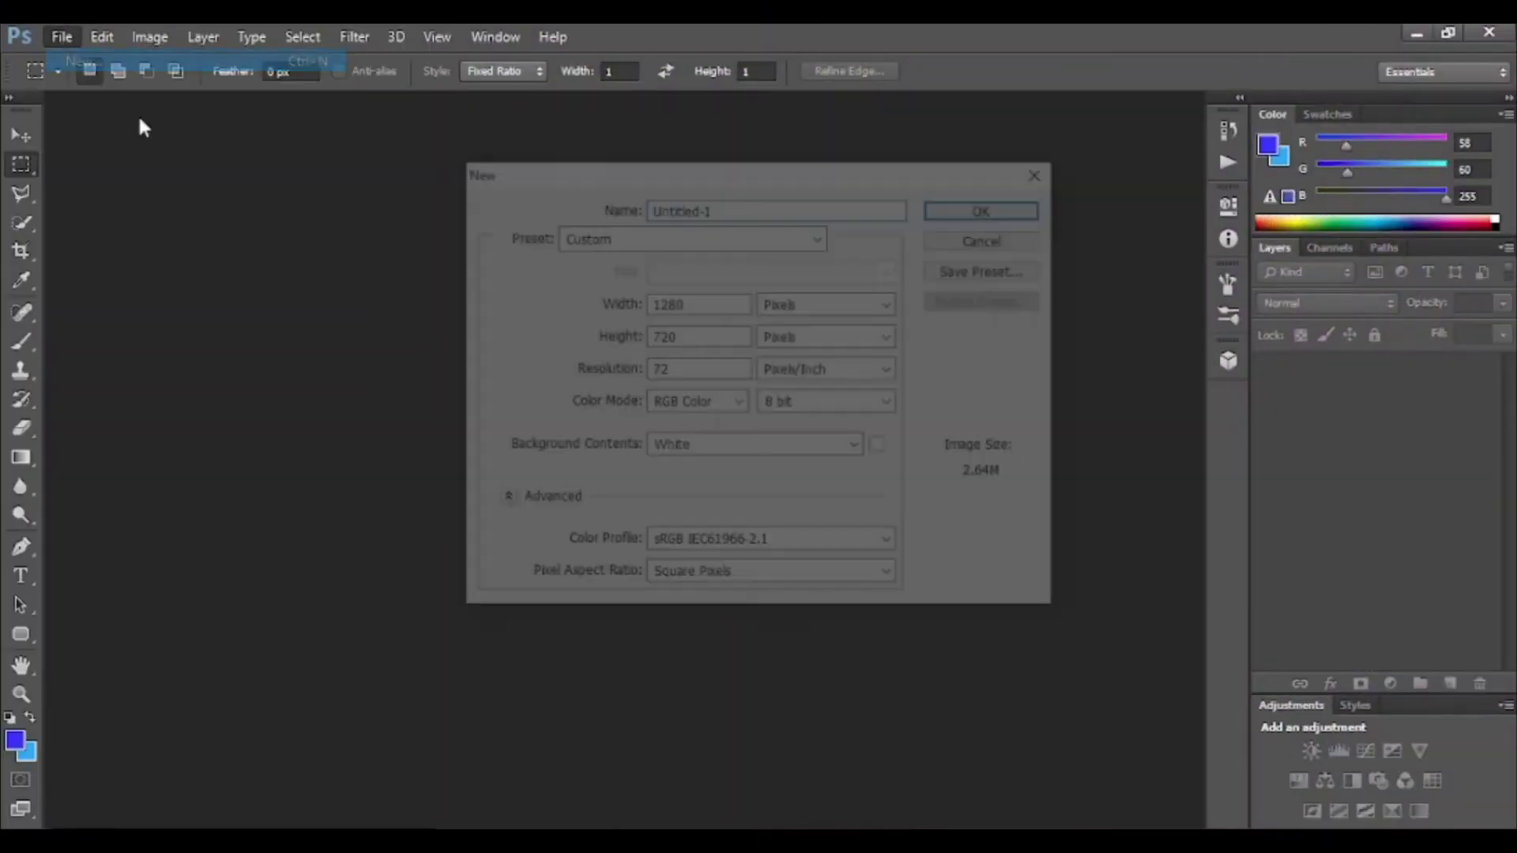
- Create a new blank 500 × 500 pixel document
double_click(715, 302)
type("500")
double_click(734, 336)
type("500")
left_click(974, 210)
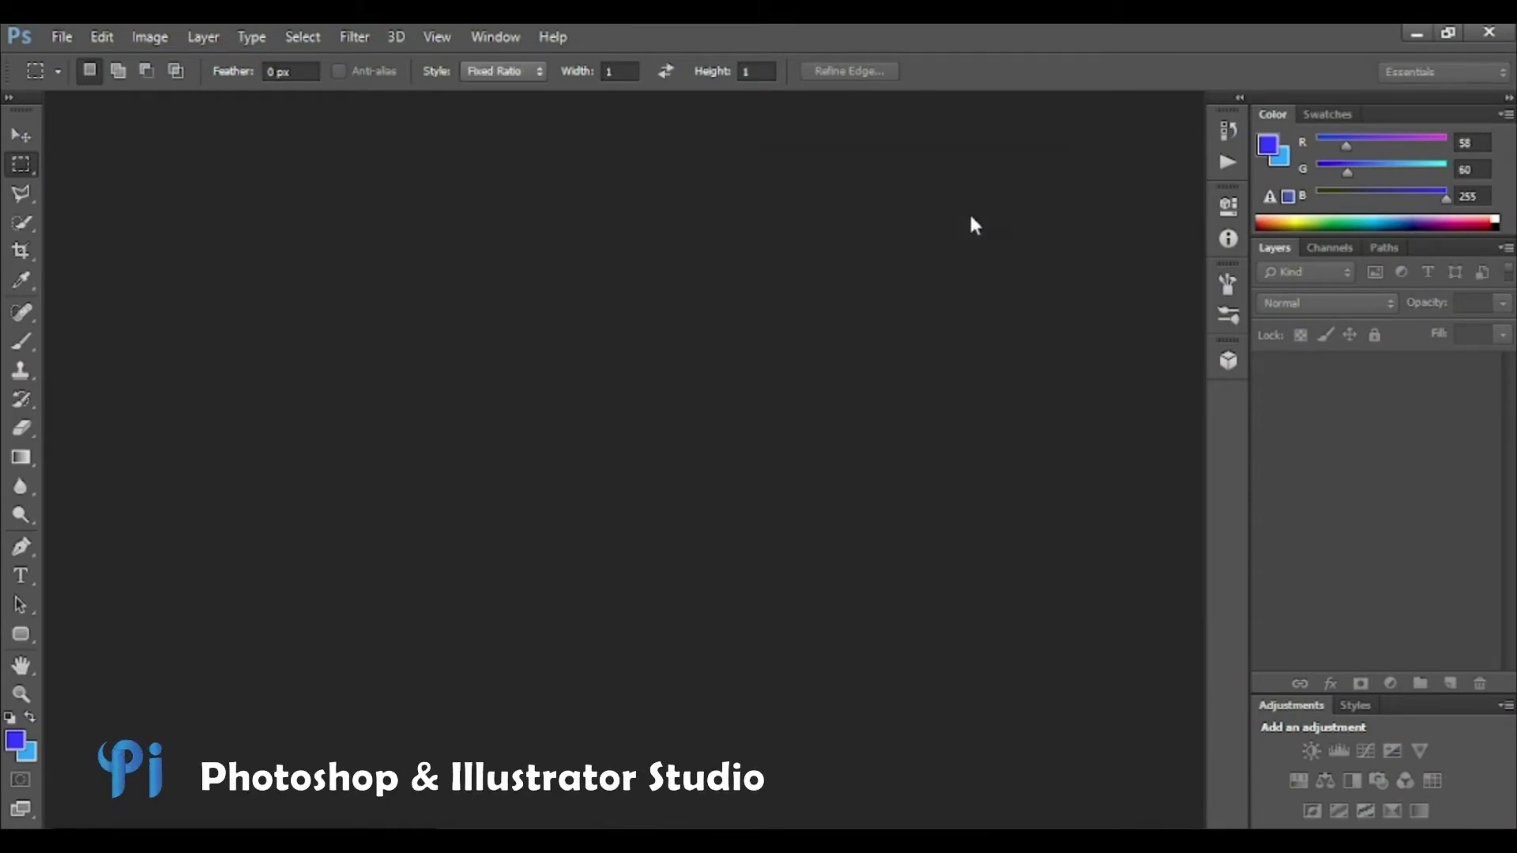
left_click(21, 635)
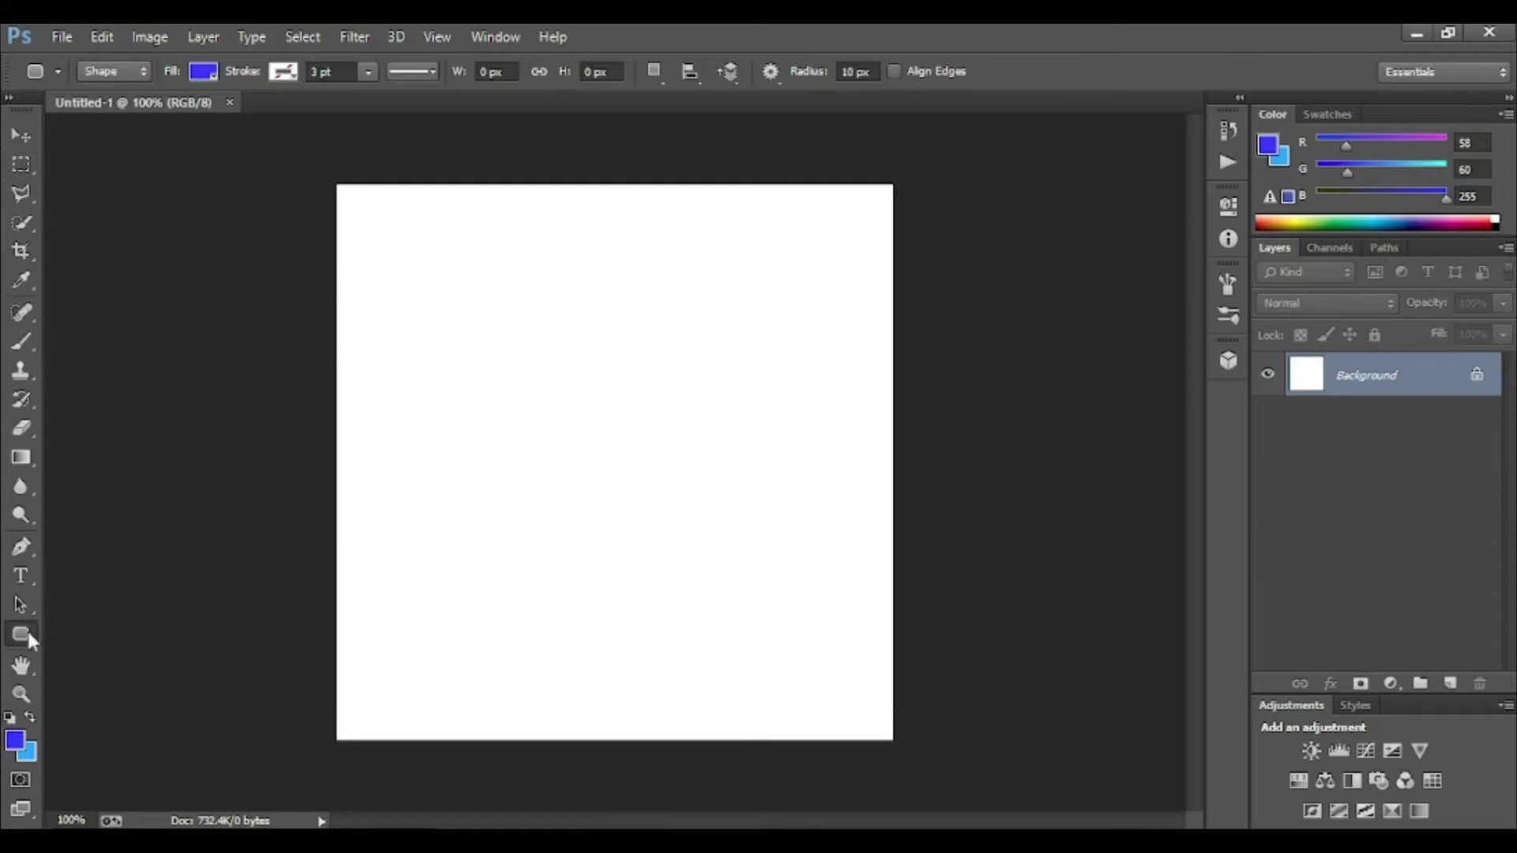
- Show rulers, drag centre guides, and draw a circle as Ellipse 1 at the upper left
left_click(115, 672)
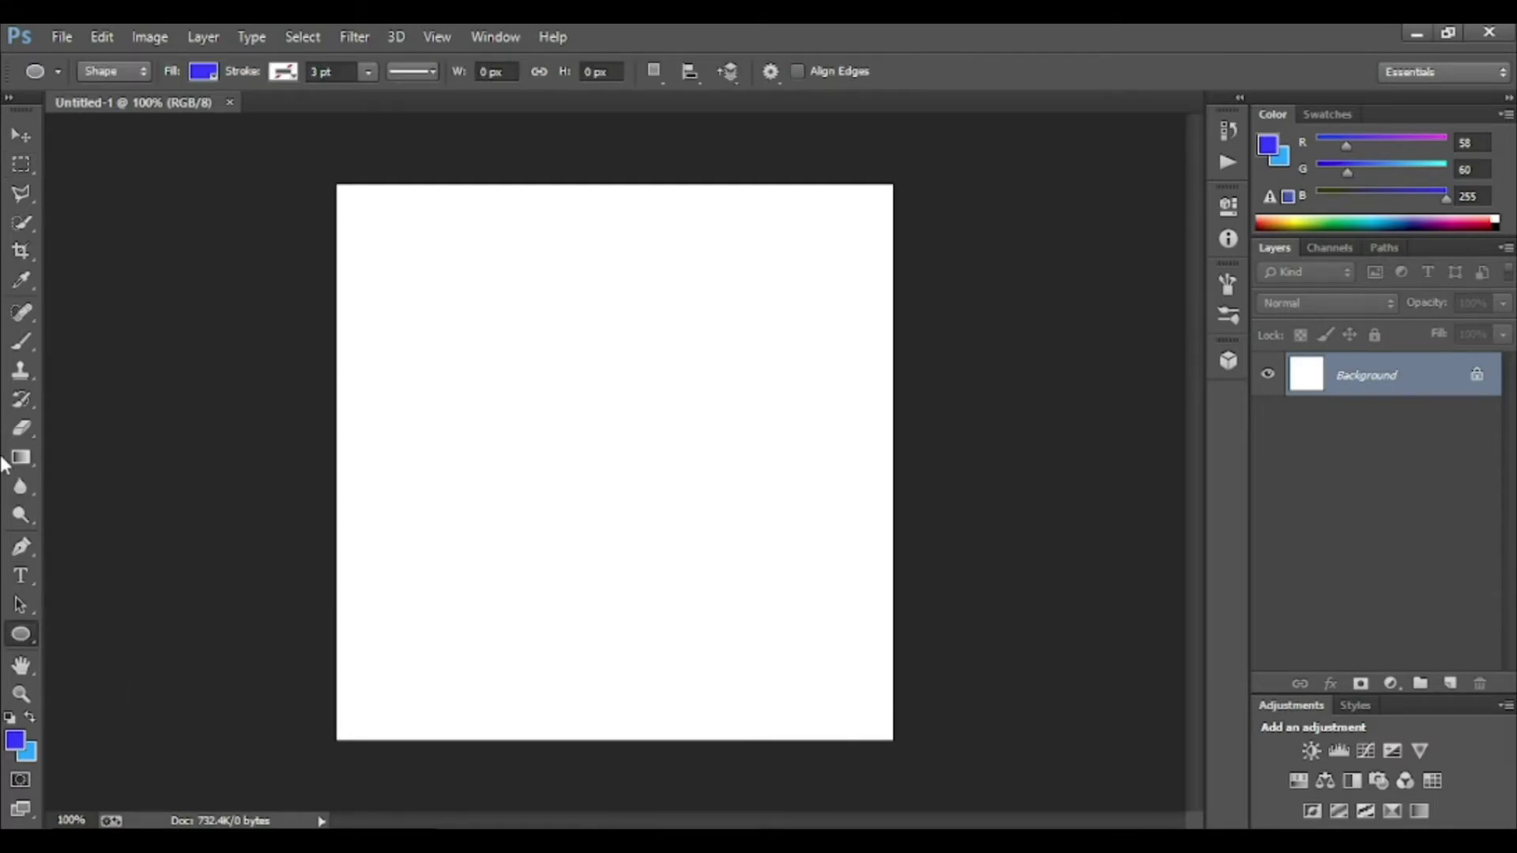
key("ctrl+r")
left_click_drag(536, 124, 560, 476)
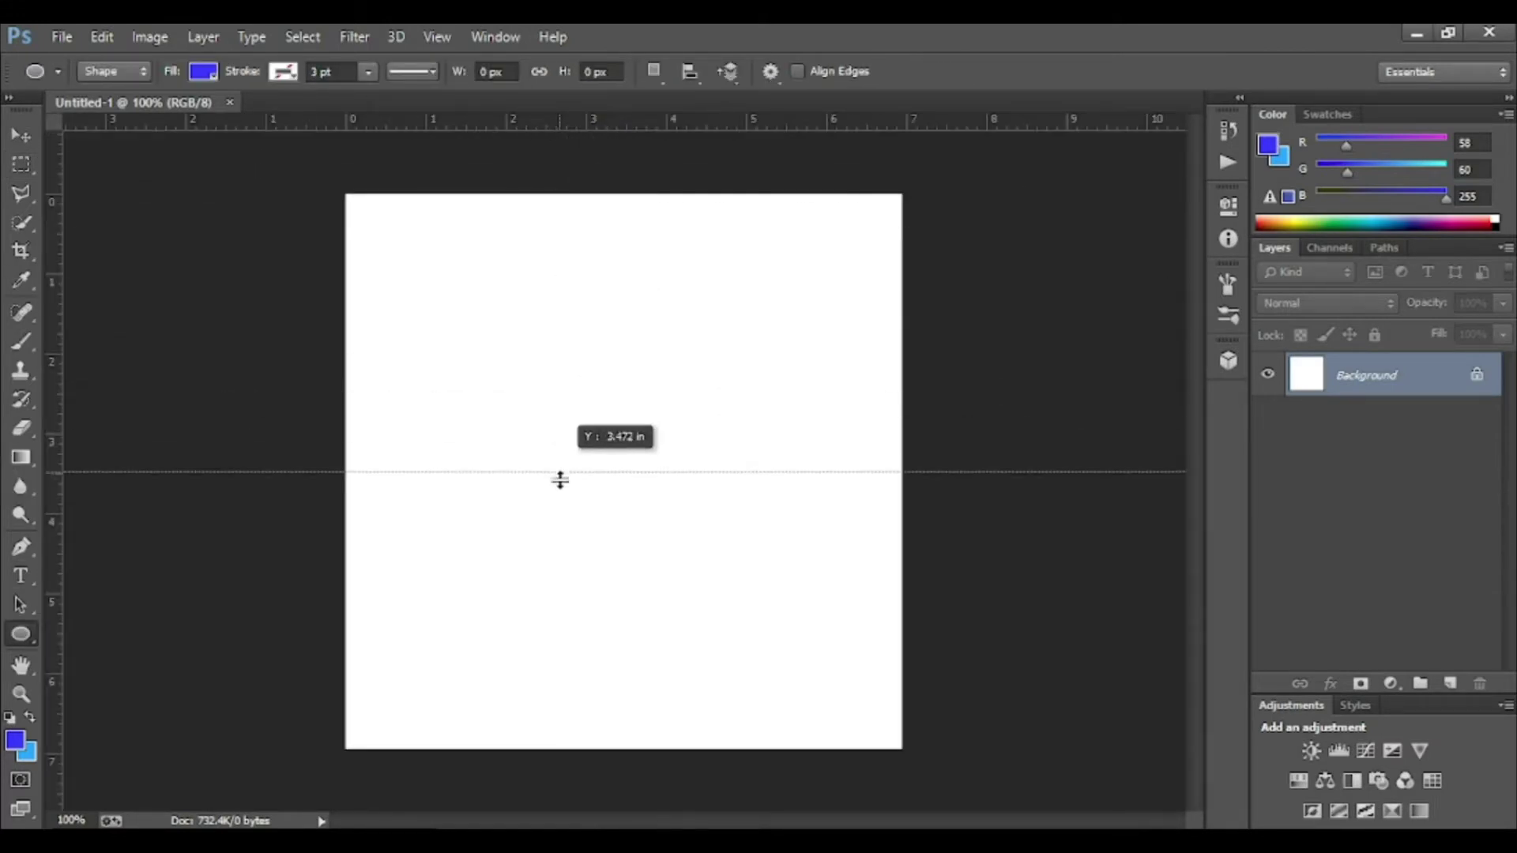
left_click_drag(52, 379, 628, 414)
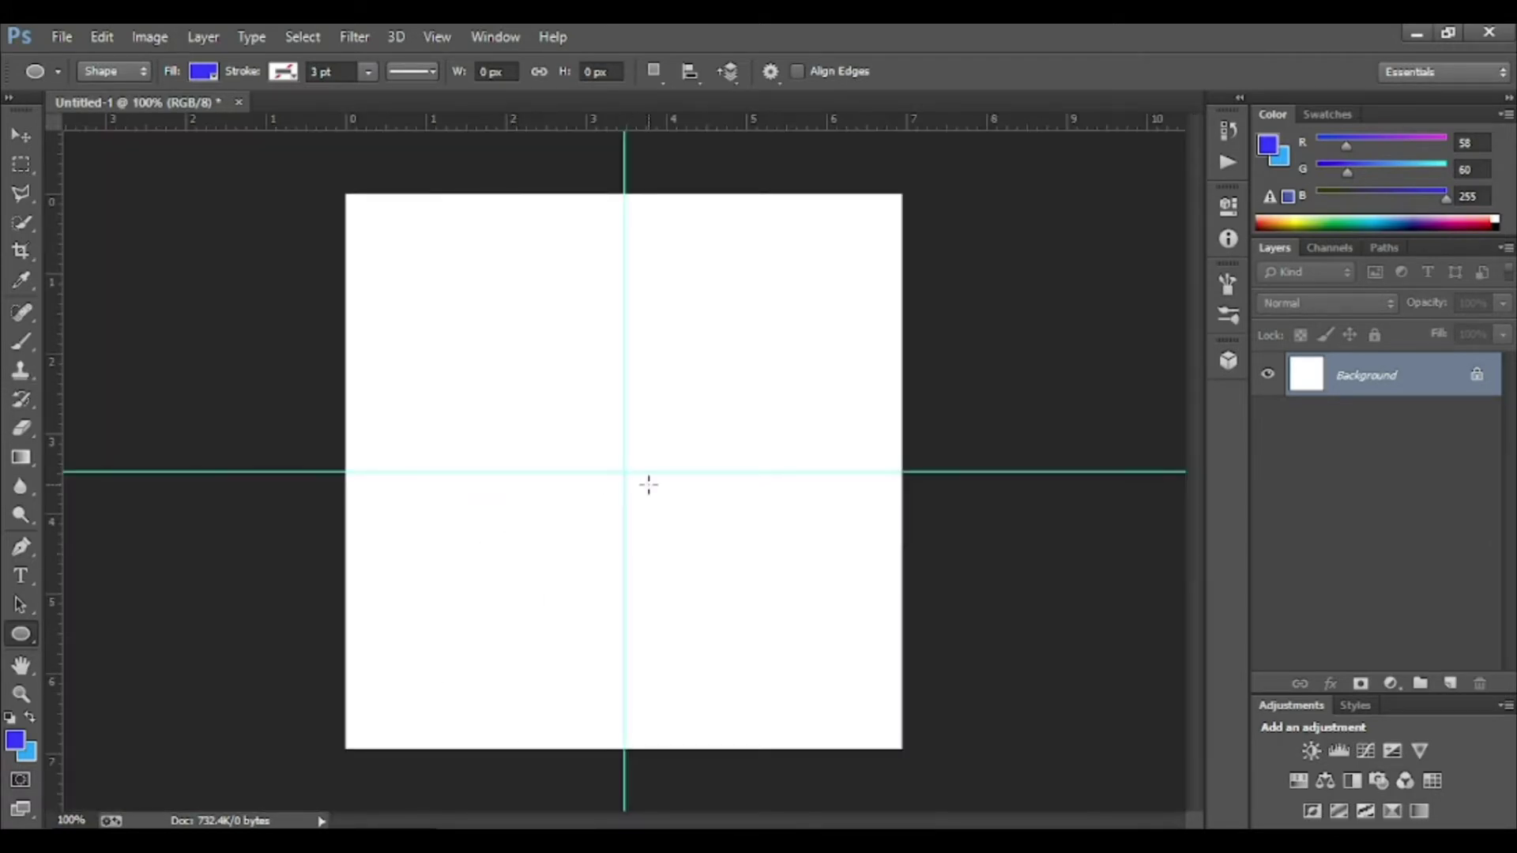
left_click_drag(649, 484, 297, 139)
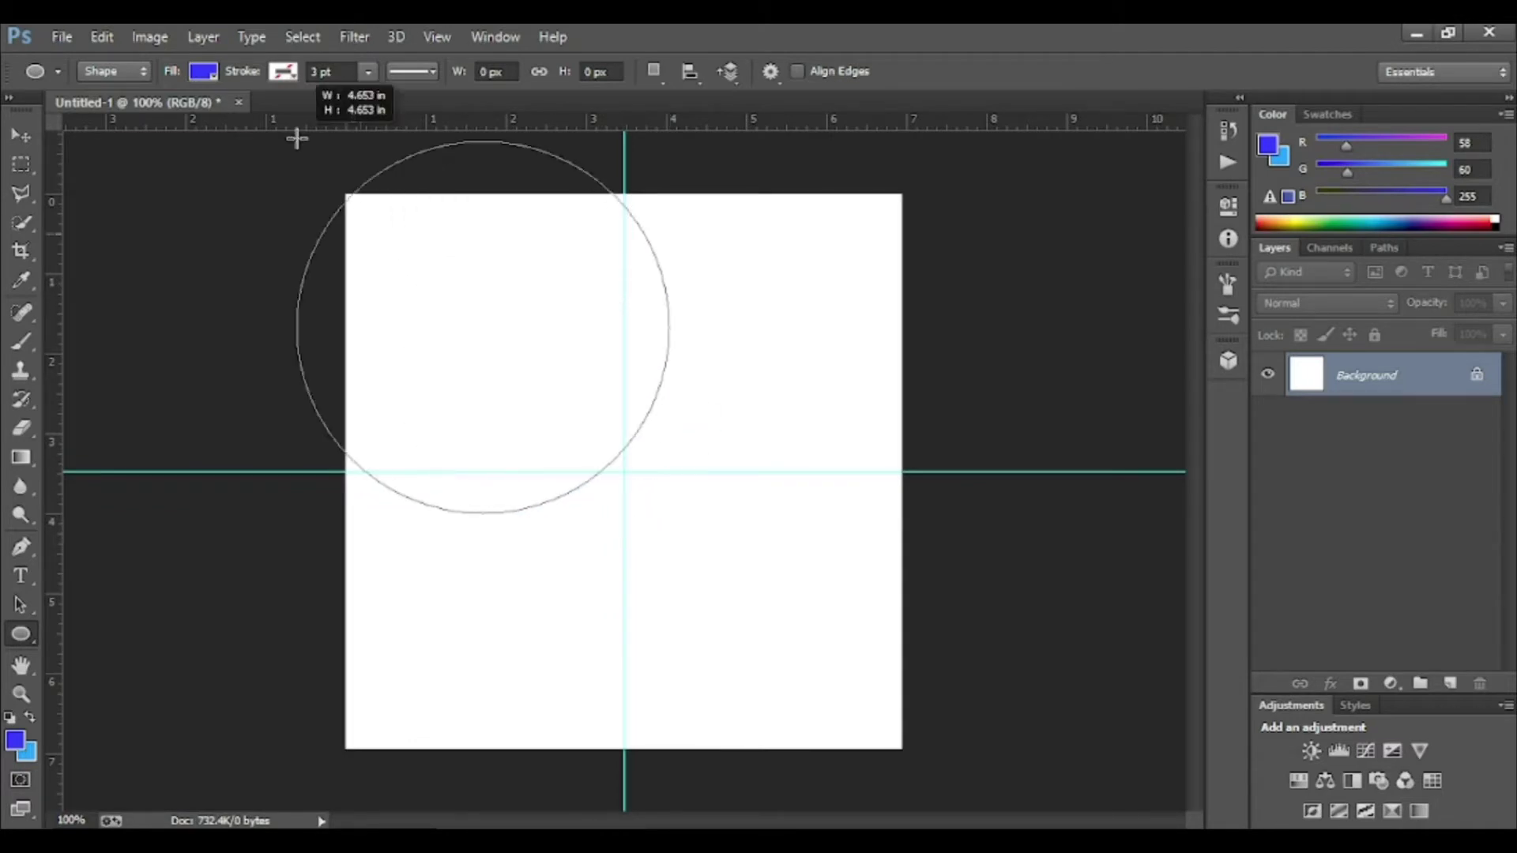
left_click_drag(297, 138, 297, 138)
- Centre the circle and scale it up to nearly fill the canvas
key("v")
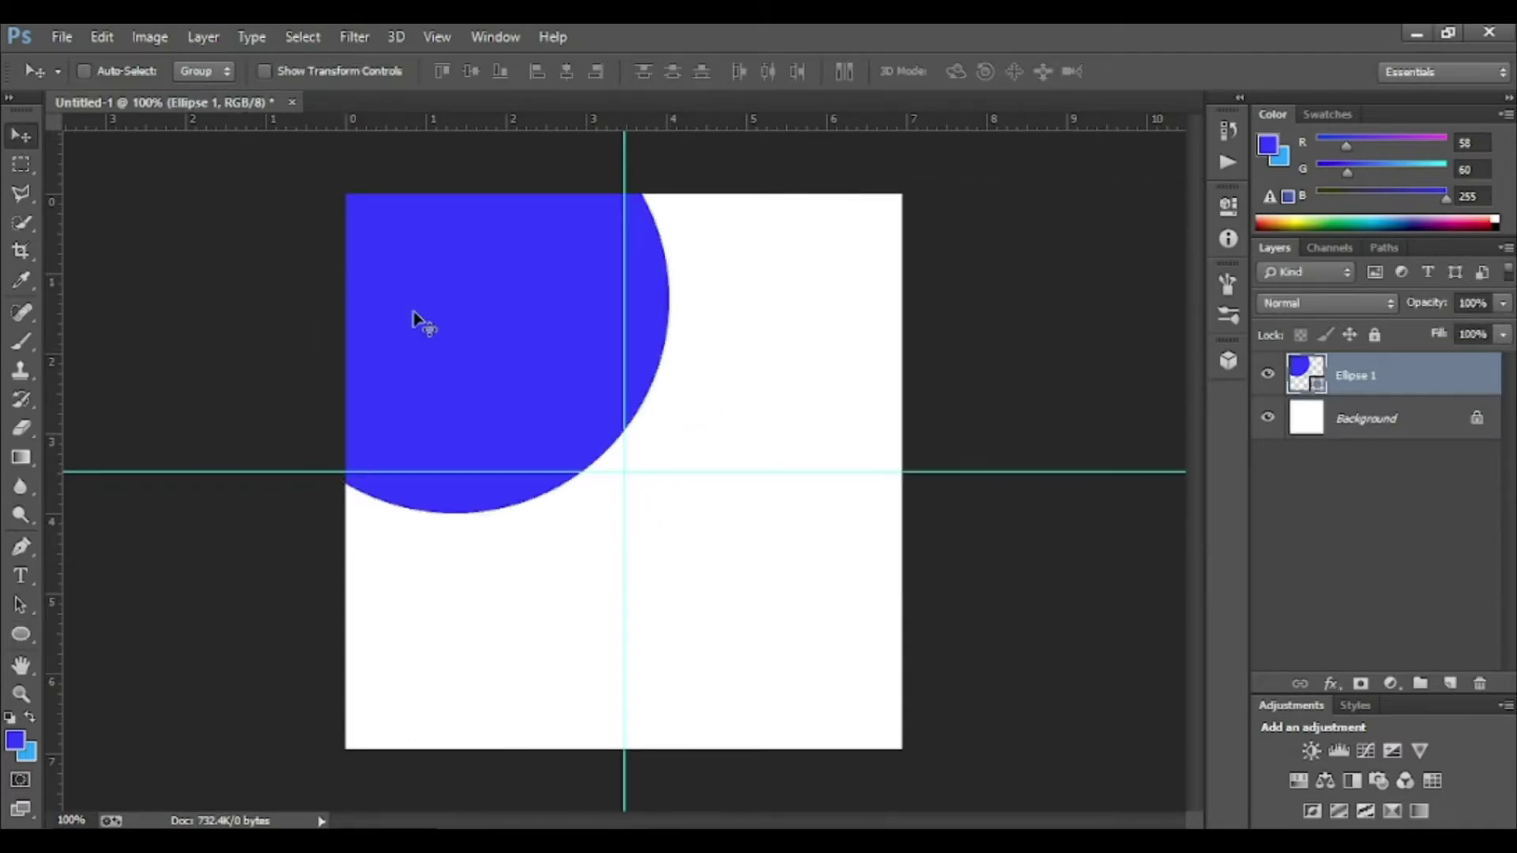
left_click_drag(413, 312, 654, 502)
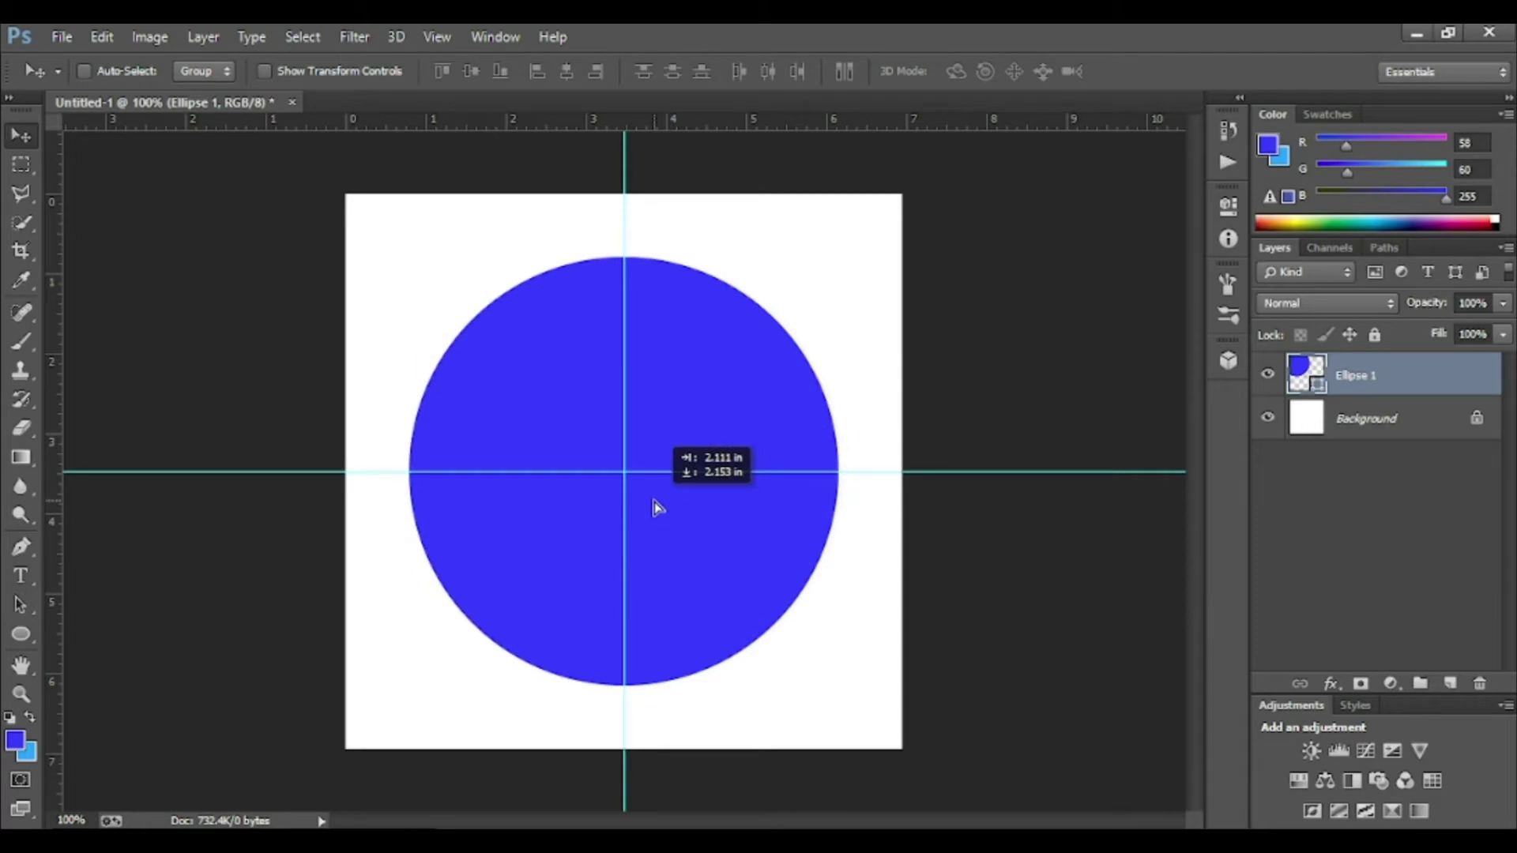
key("Up")
key("Up")
key("Up")
key("Up")
key("Up")
key("Up")
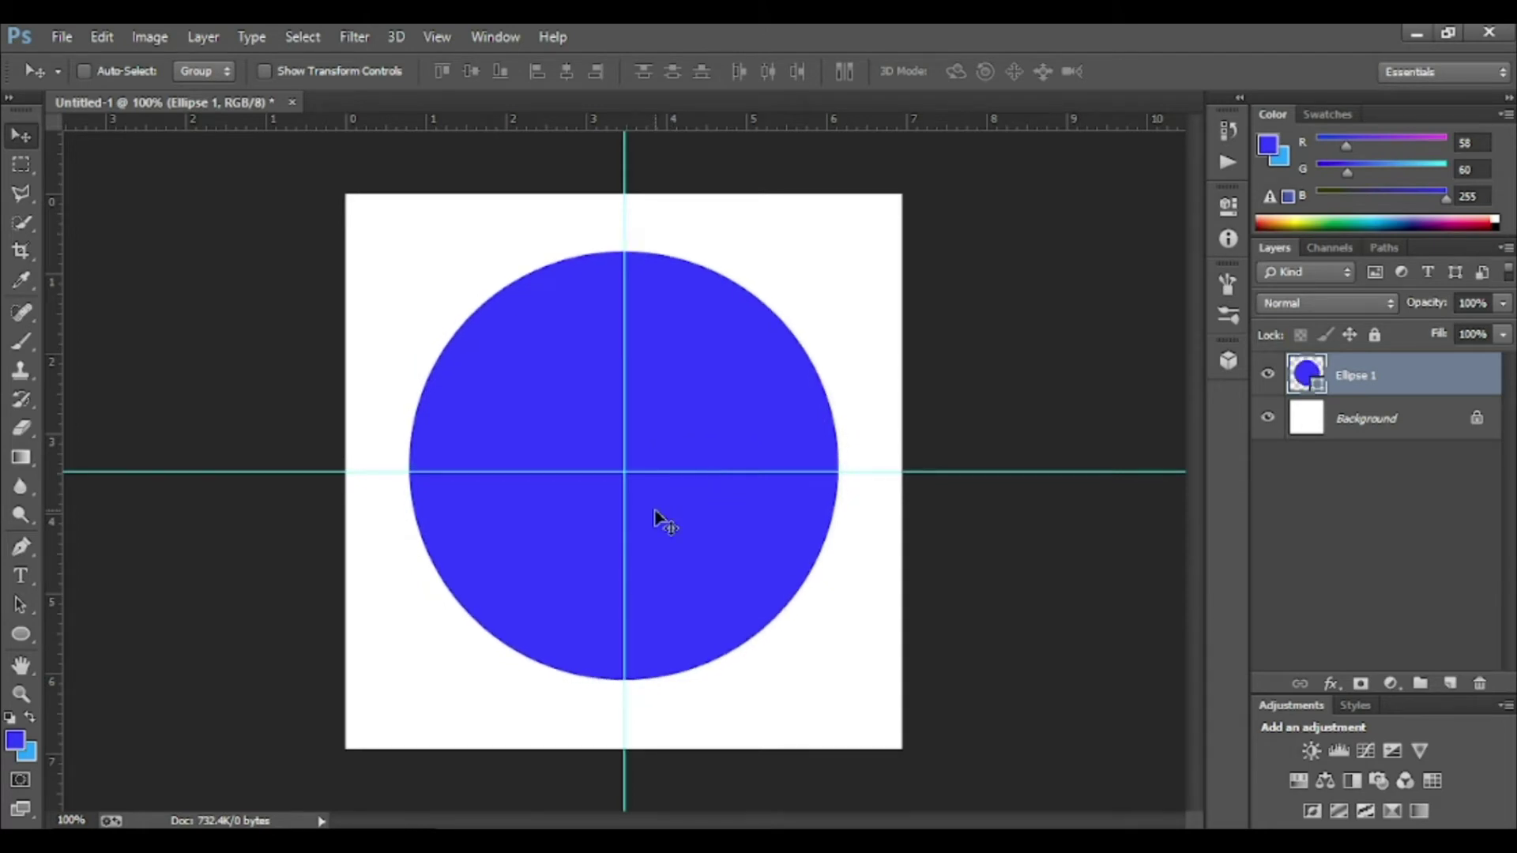
key("ctrl+t")
left_click_drag(411, 678, 375, 777)
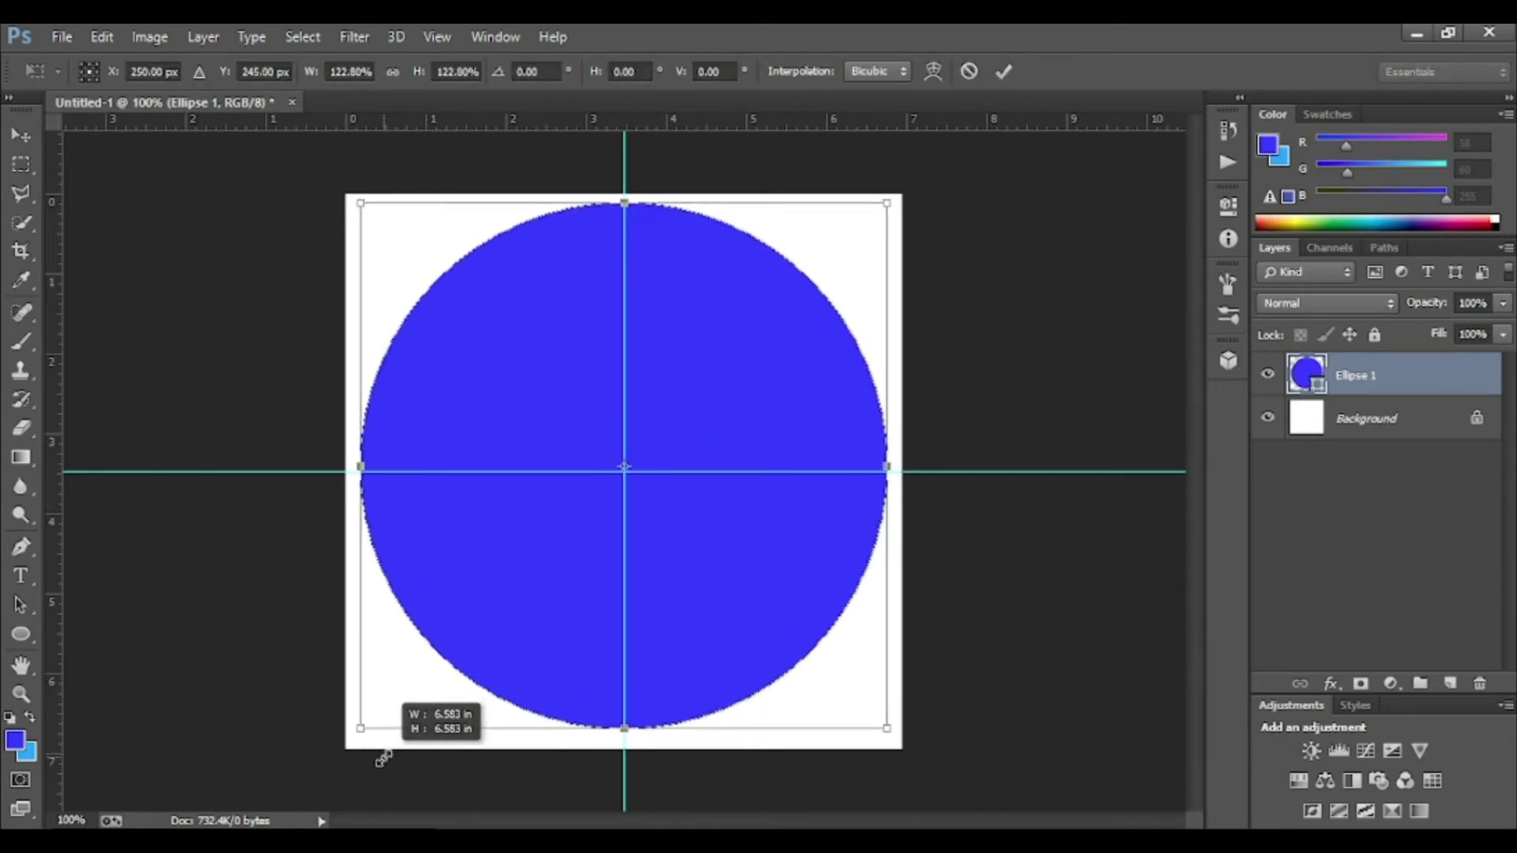
key("Return")
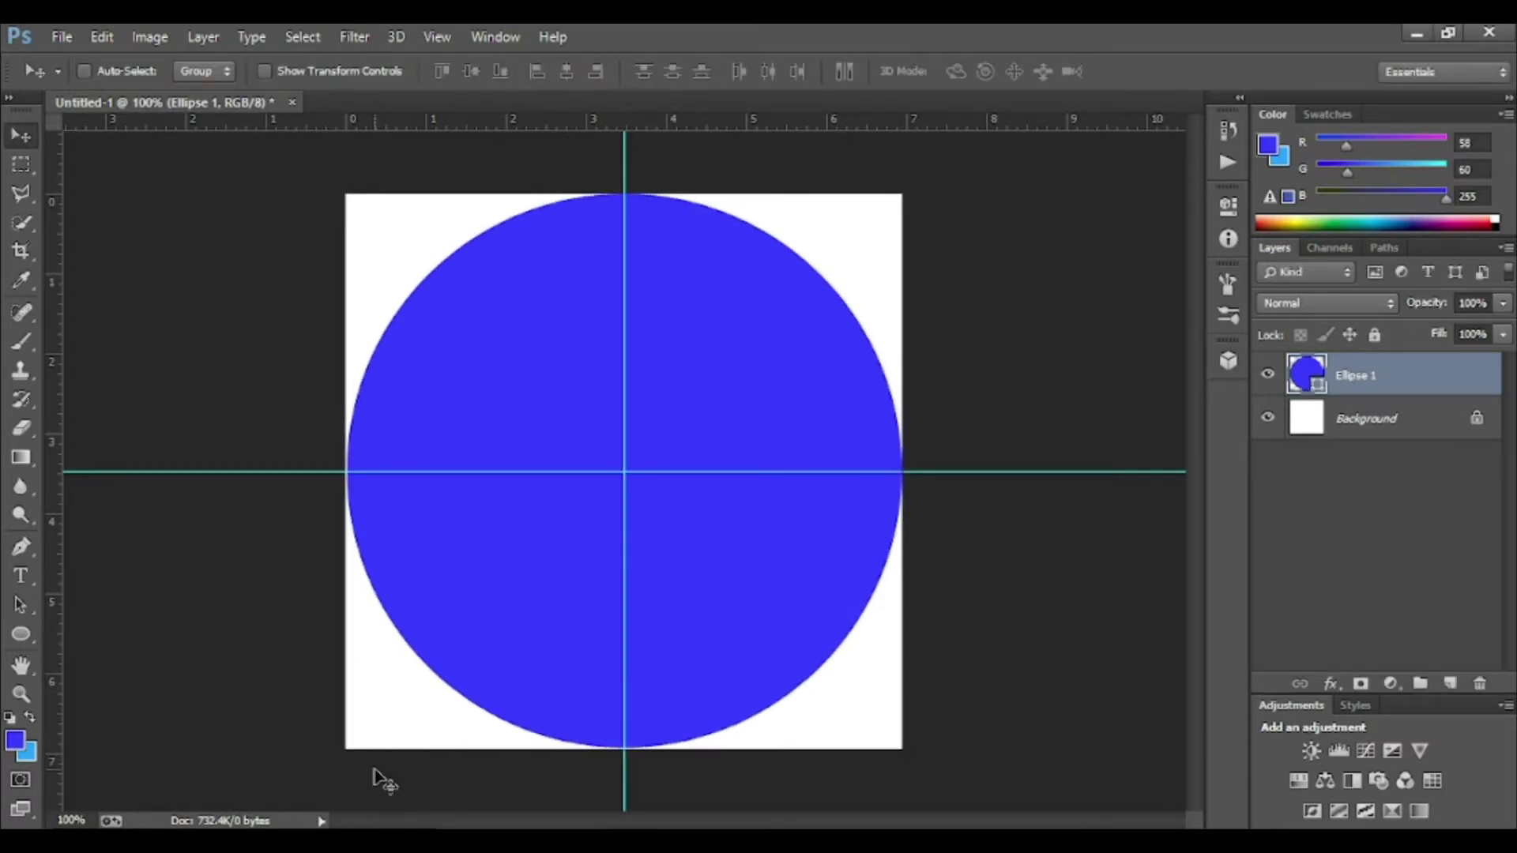
- Drag the guides off the canvas to remove them
key("alt+bracketleft")
mouse_move(624, 135)
left_mouse_down()
mouse_move(216, 141)
mouse_move(214, 118)
left_mouse_up()
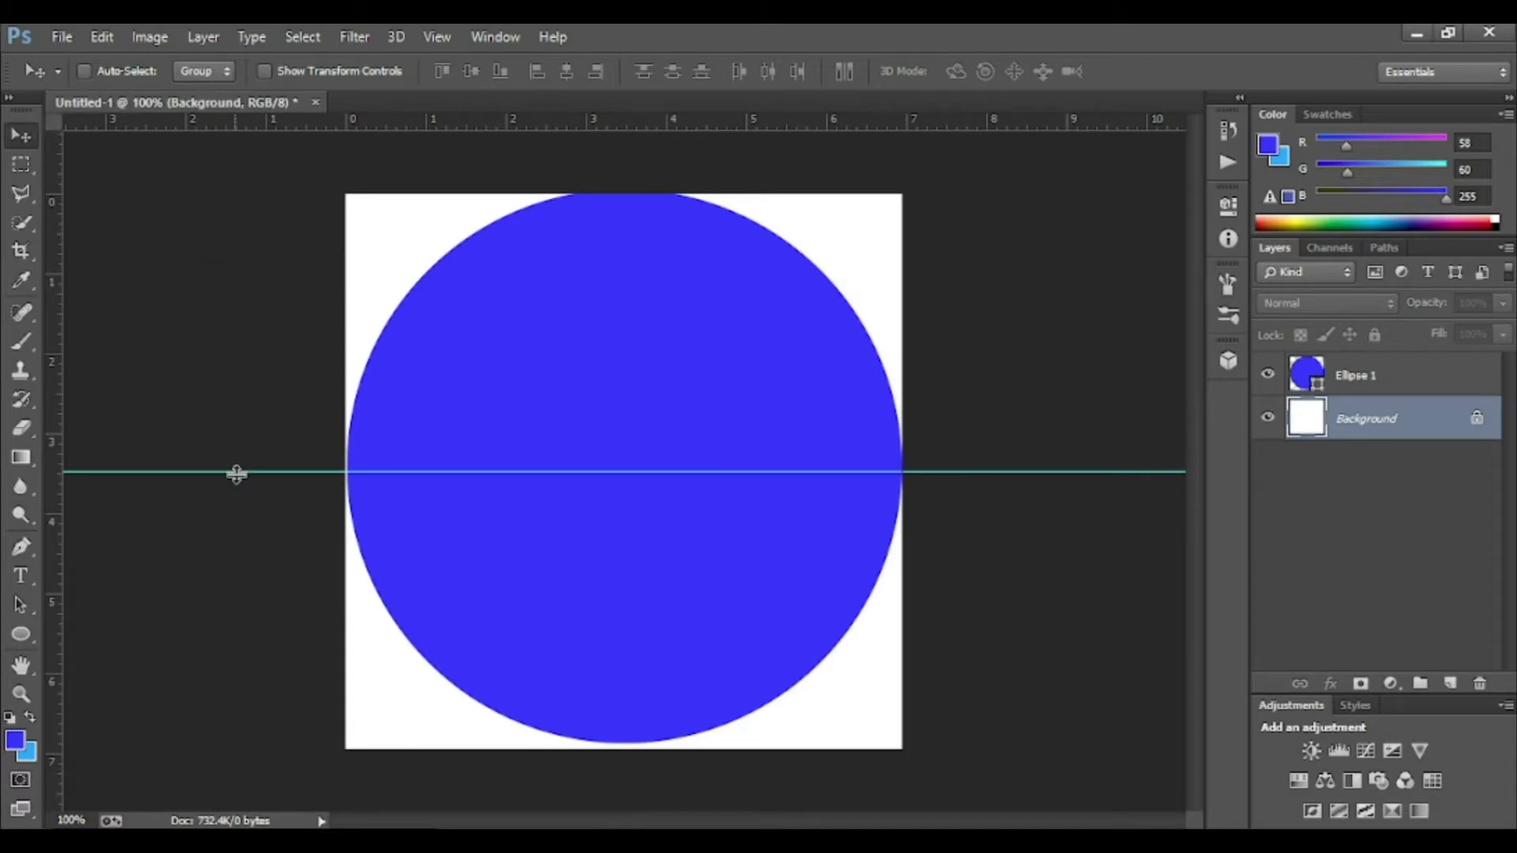
left_click_drag(246, 471, 294, 115)
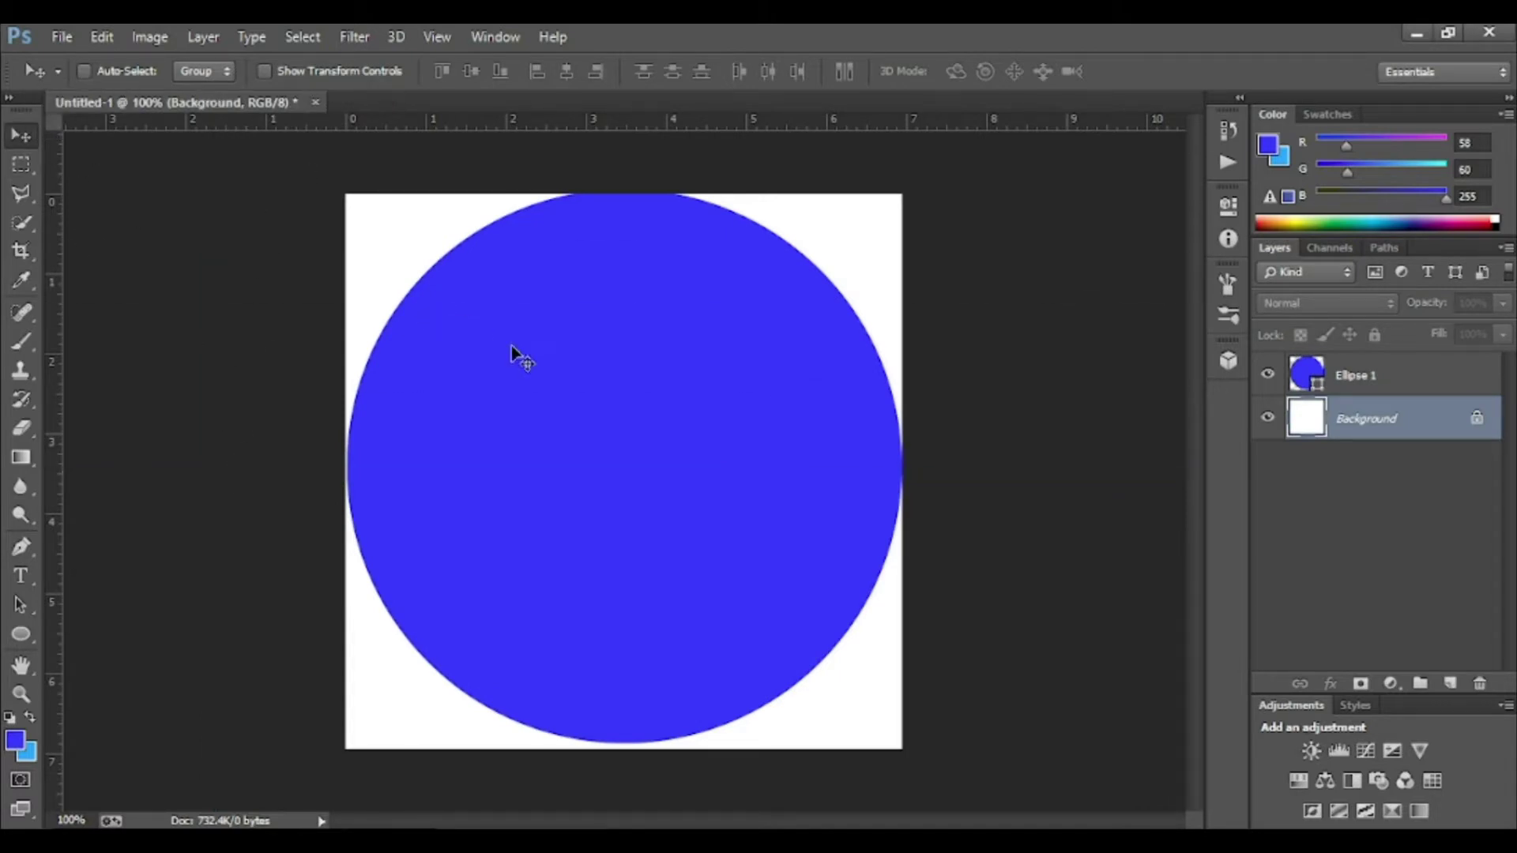
- Align the circle to the canvas centre using the Background layer
left_click(1432, 367)
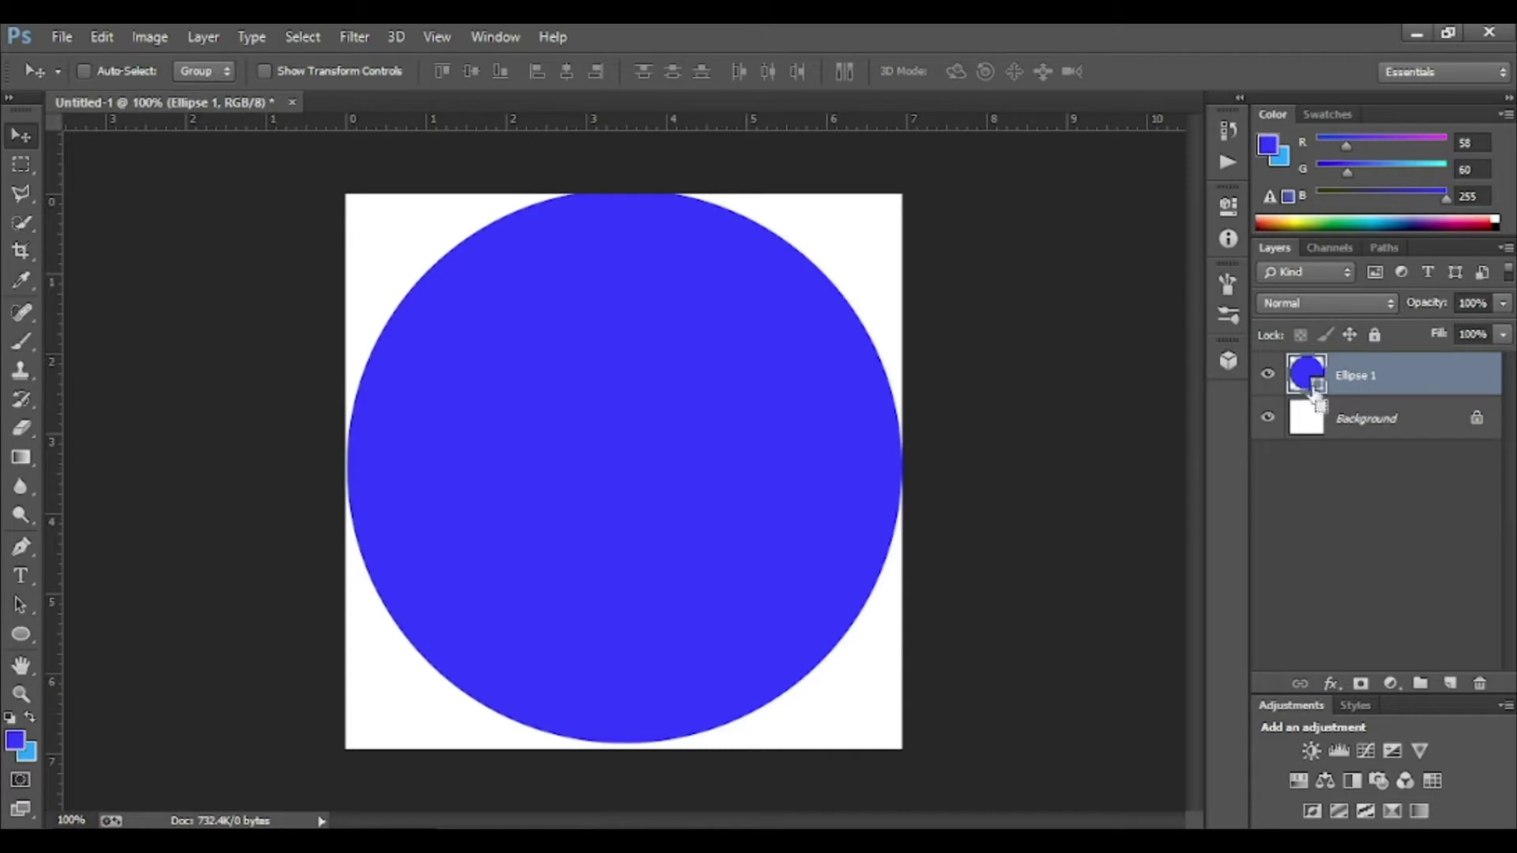
left_click(1363, 420, "shift")
left_click(473, 71)
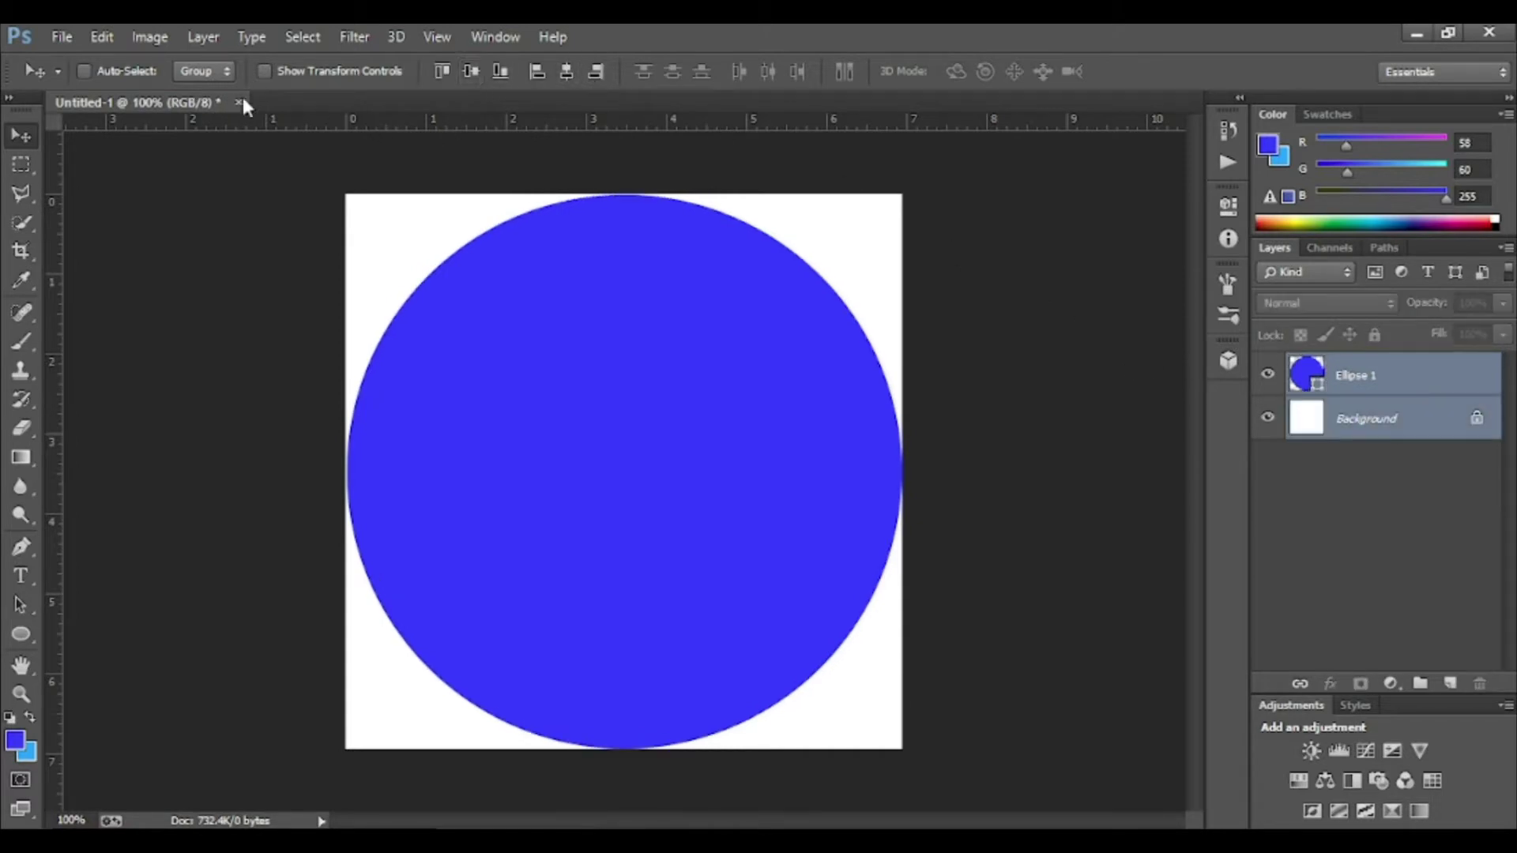
left_click(1408, 502)
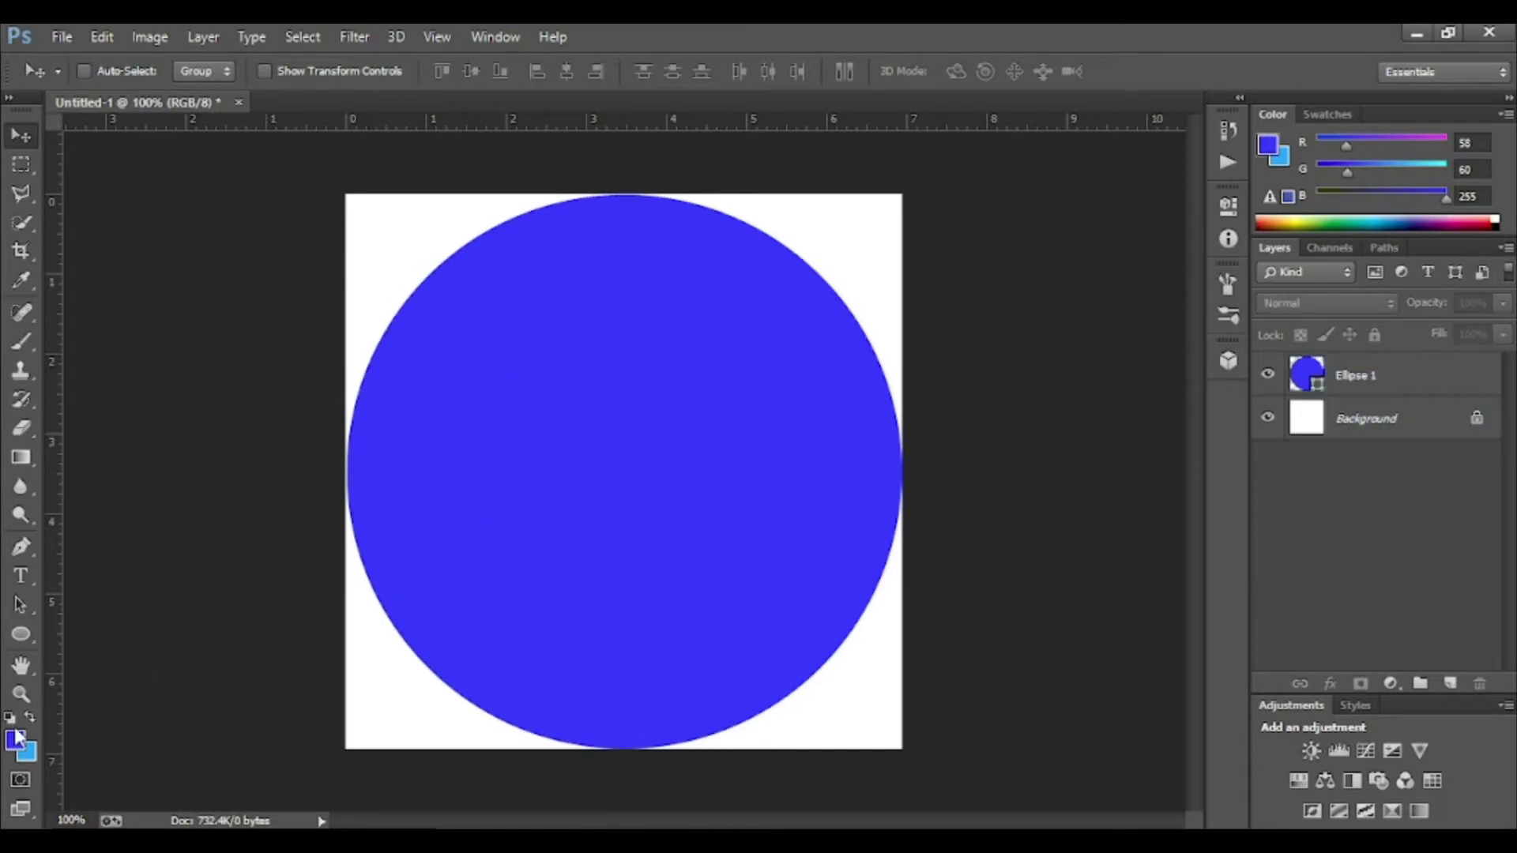
- Fill the Ellipse 1 circle with the dark grey foreground colour #3d3d40
left_click(15, 740)
left_click(783, 393)
left_click_drag(786, 397, 788, 417)
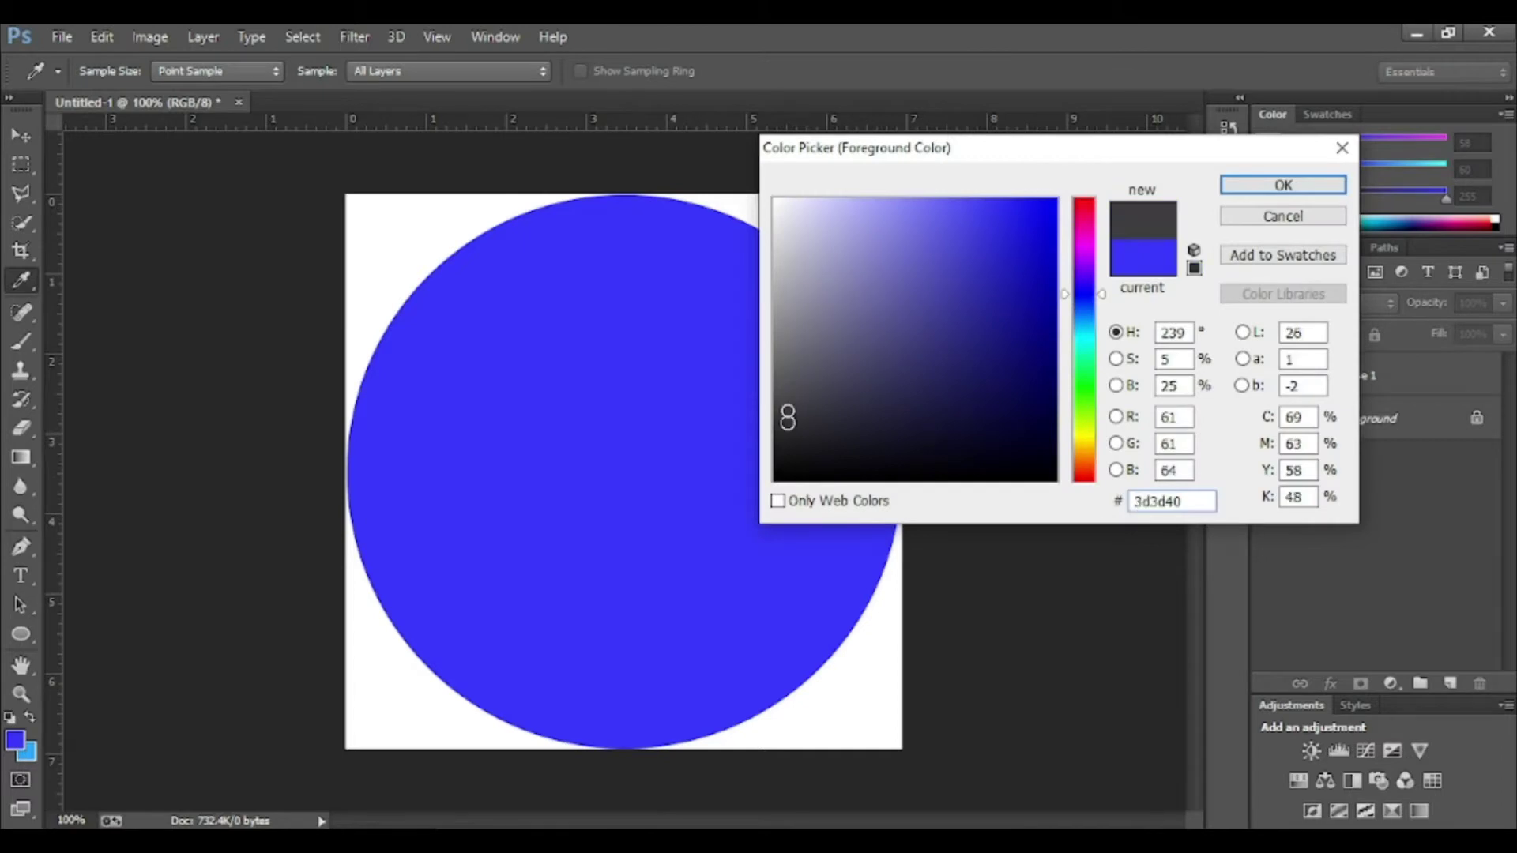
left_click(1239, 187)
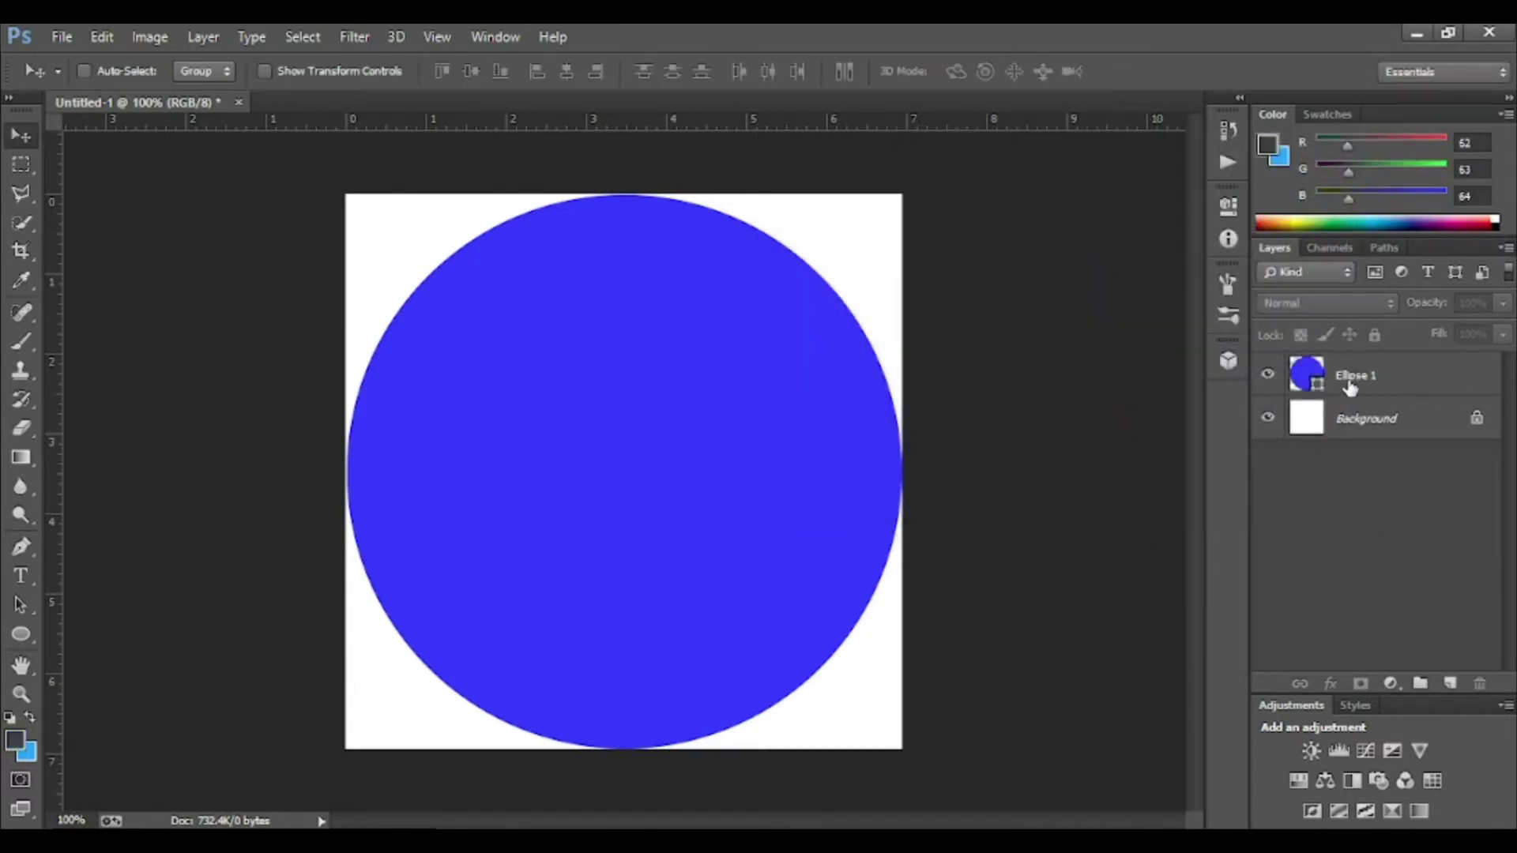
left_click(1347, 385)
left_click(20, 634)
left_click(203, 72)
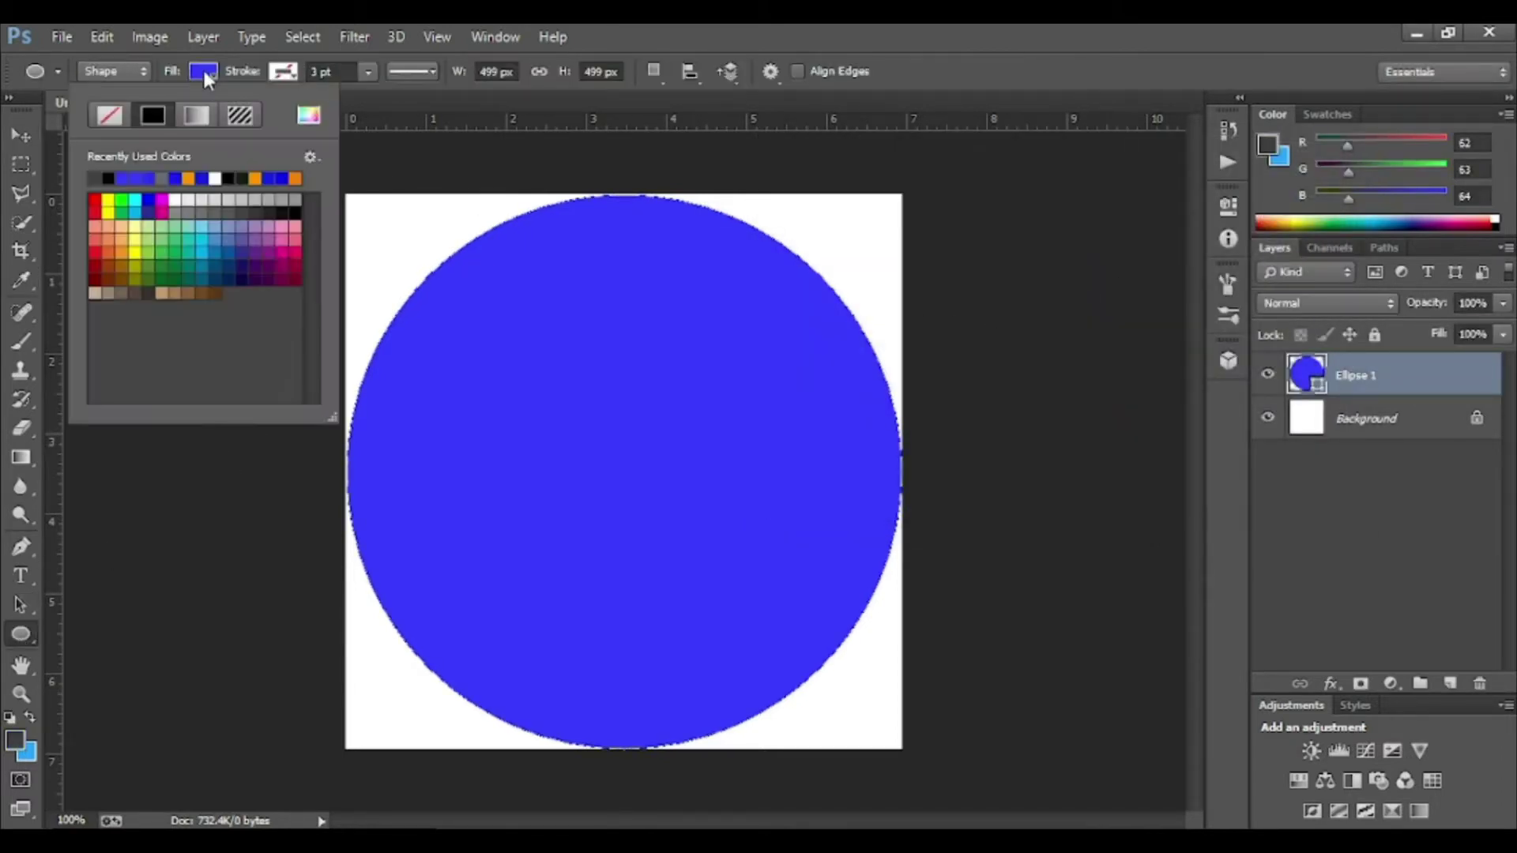
left_click(97, 178)
left_click(16, 136)
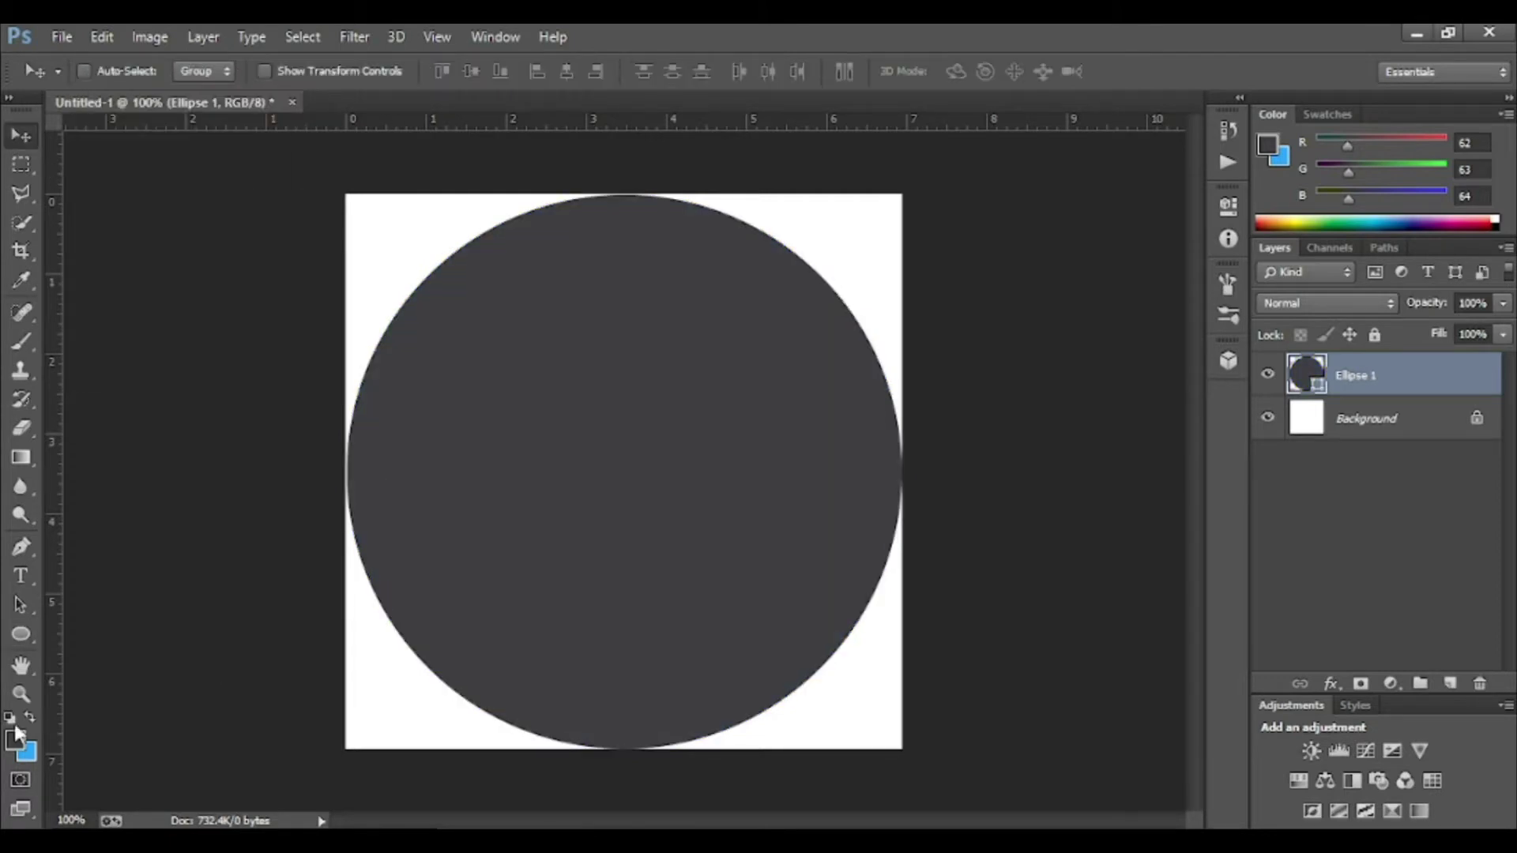
- Unlock the Background layer so it becomes Layer 0
left_click(15, 735)
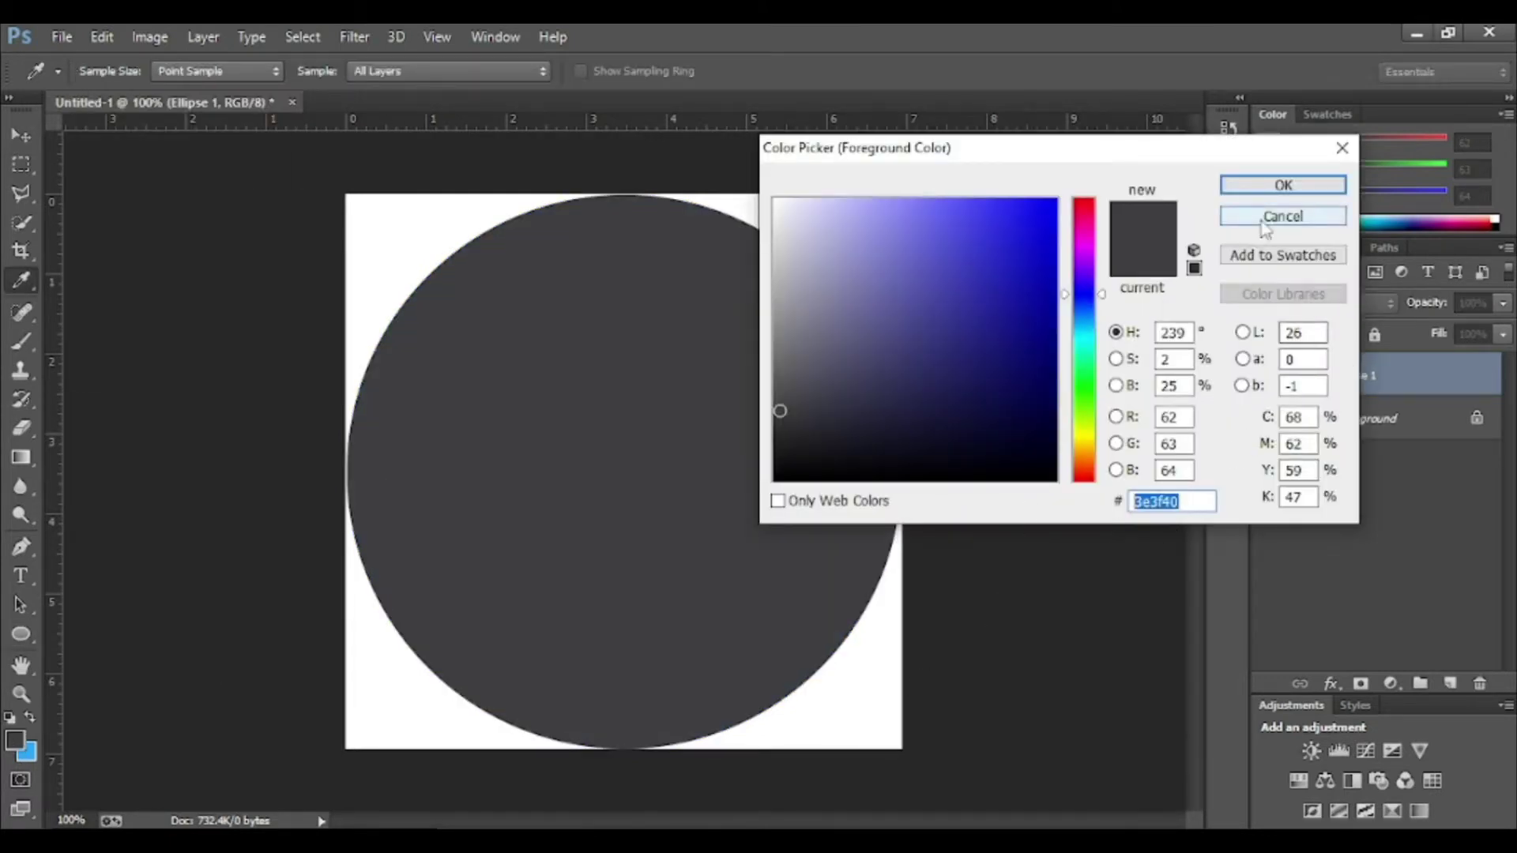
left_click(1272, 216)
left_click(1475, 421)
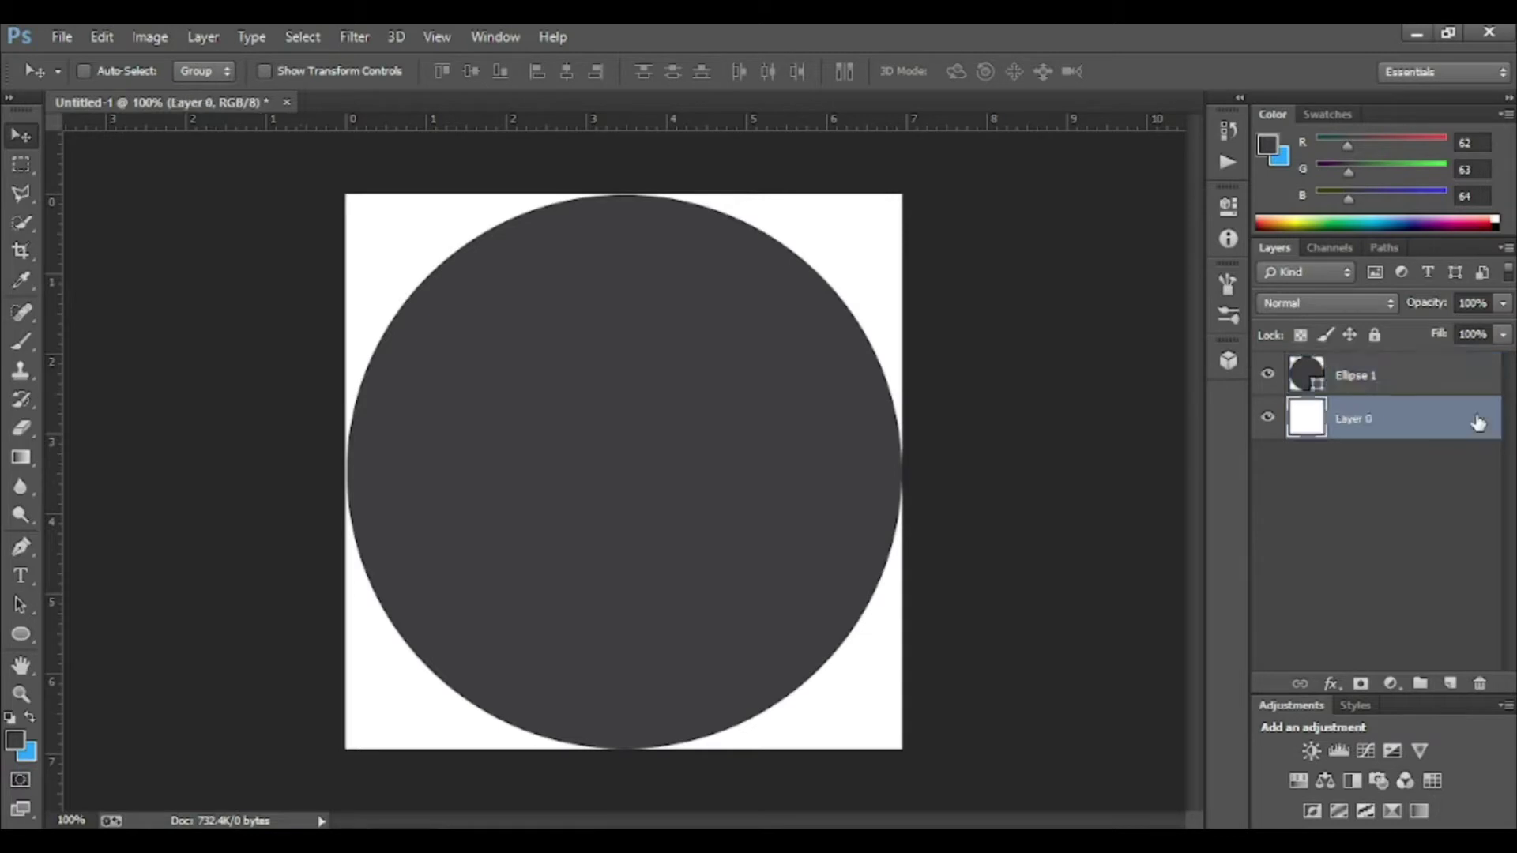
- Duplicate Ellipse 1 and make the copy an unfilled circle with a black stroke
left_click(1331, 389)
right_click(1332, 388)
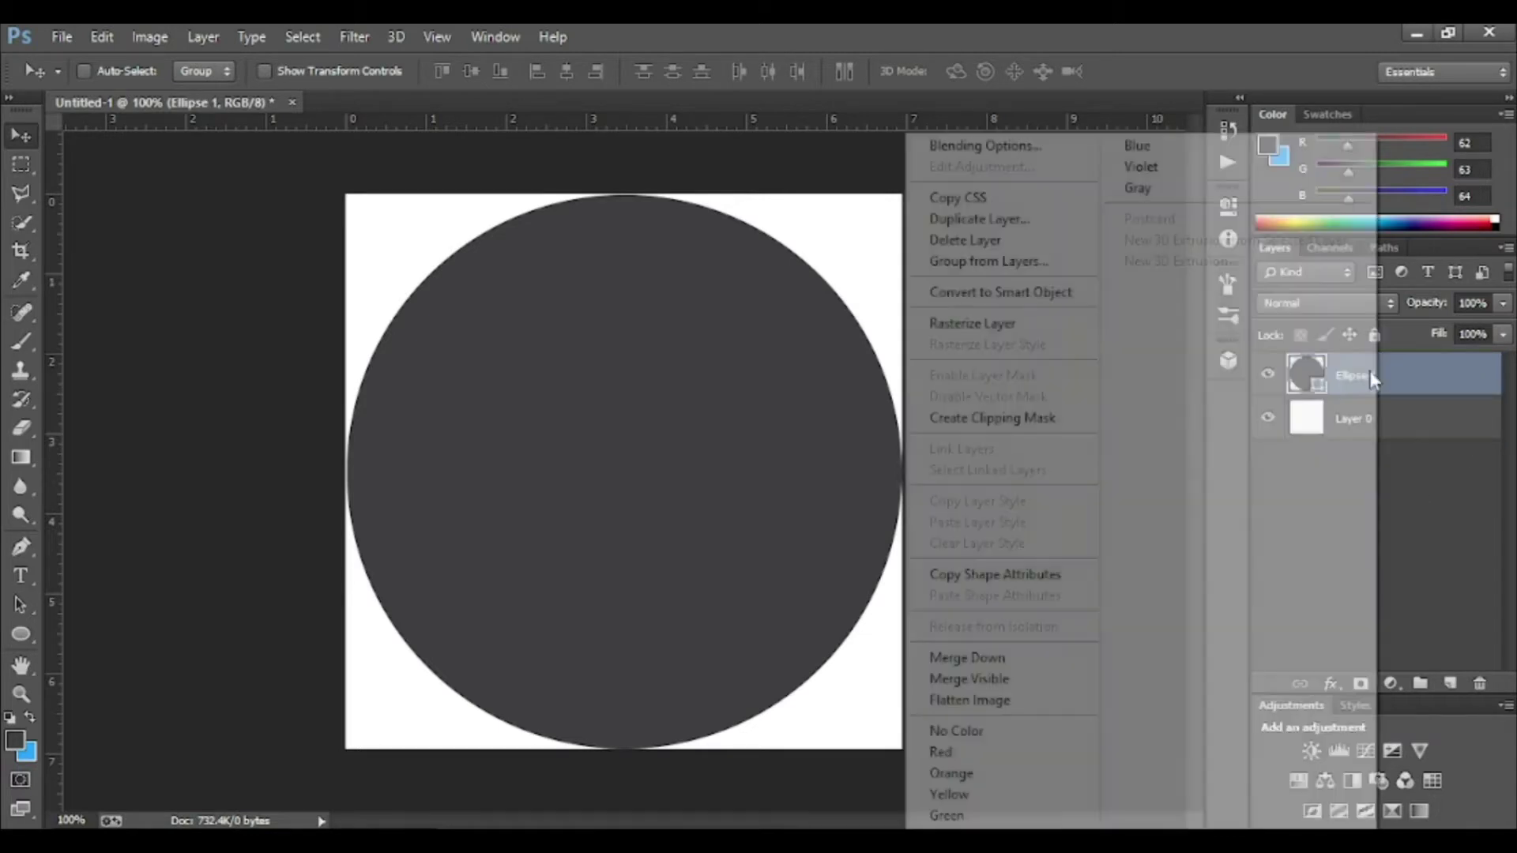
left_click(983, 237)
left_click(972, 272)
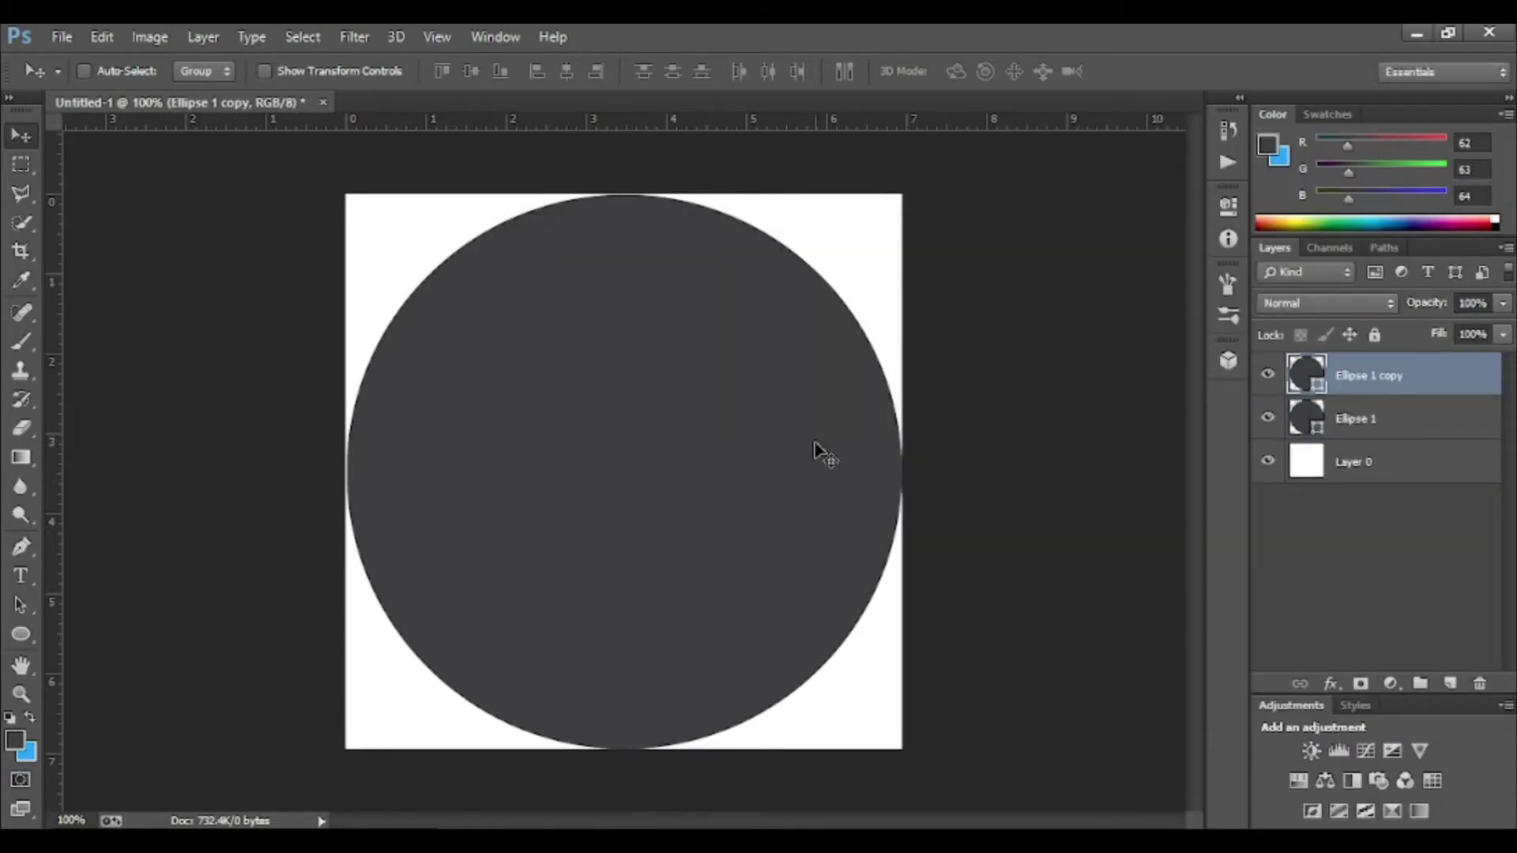
left_click(21, 634)
left_click(282, 72)
left_click(180, 175)
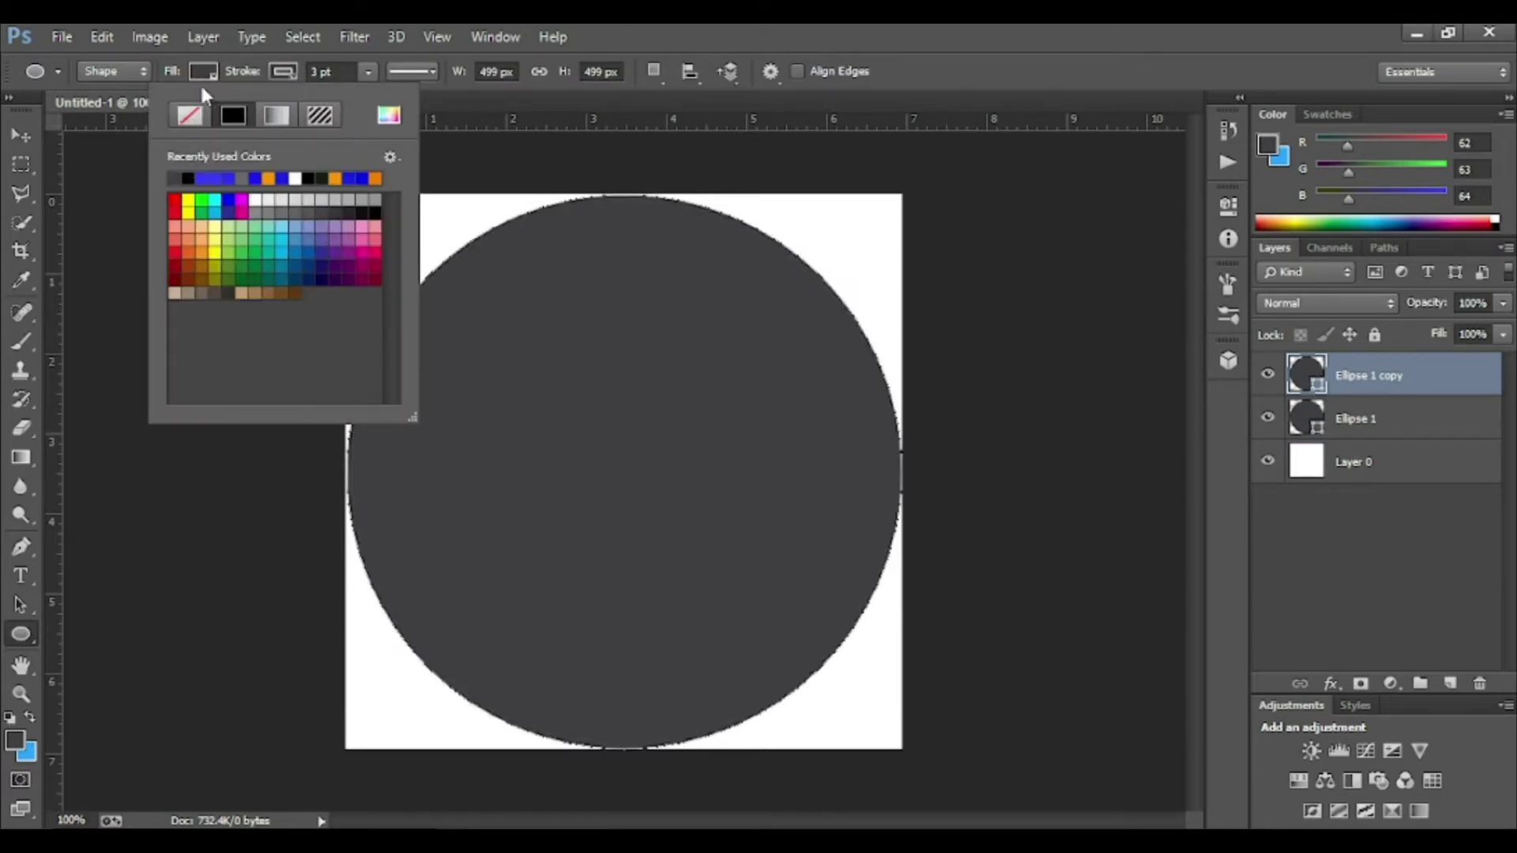
left_click(203, 72)
left_click(111, 116)
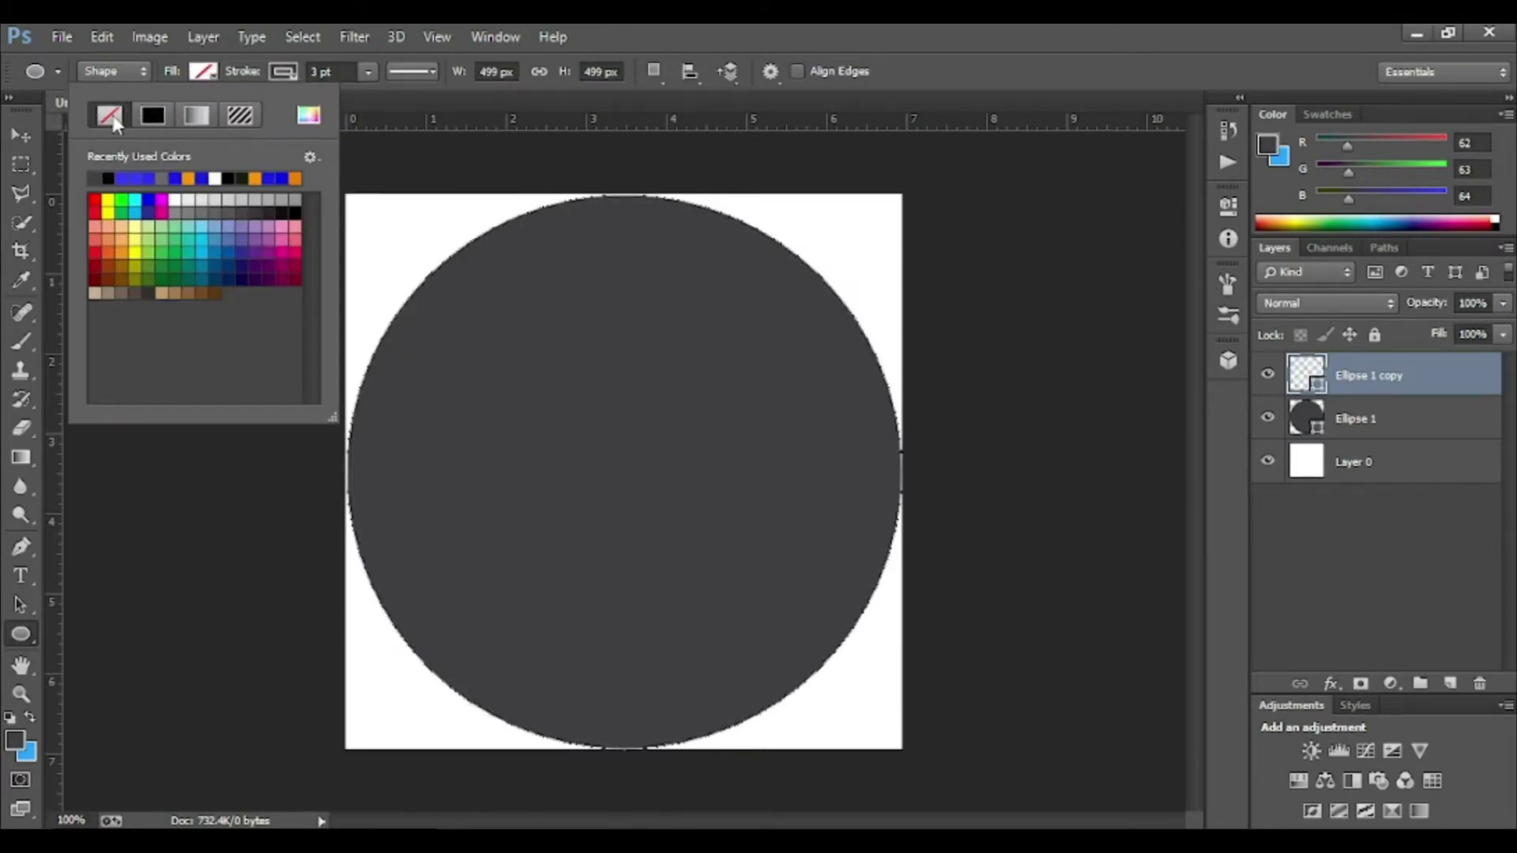
- Thicken the copy's black stroke to about 18.82 pt
left_click(367, 72)
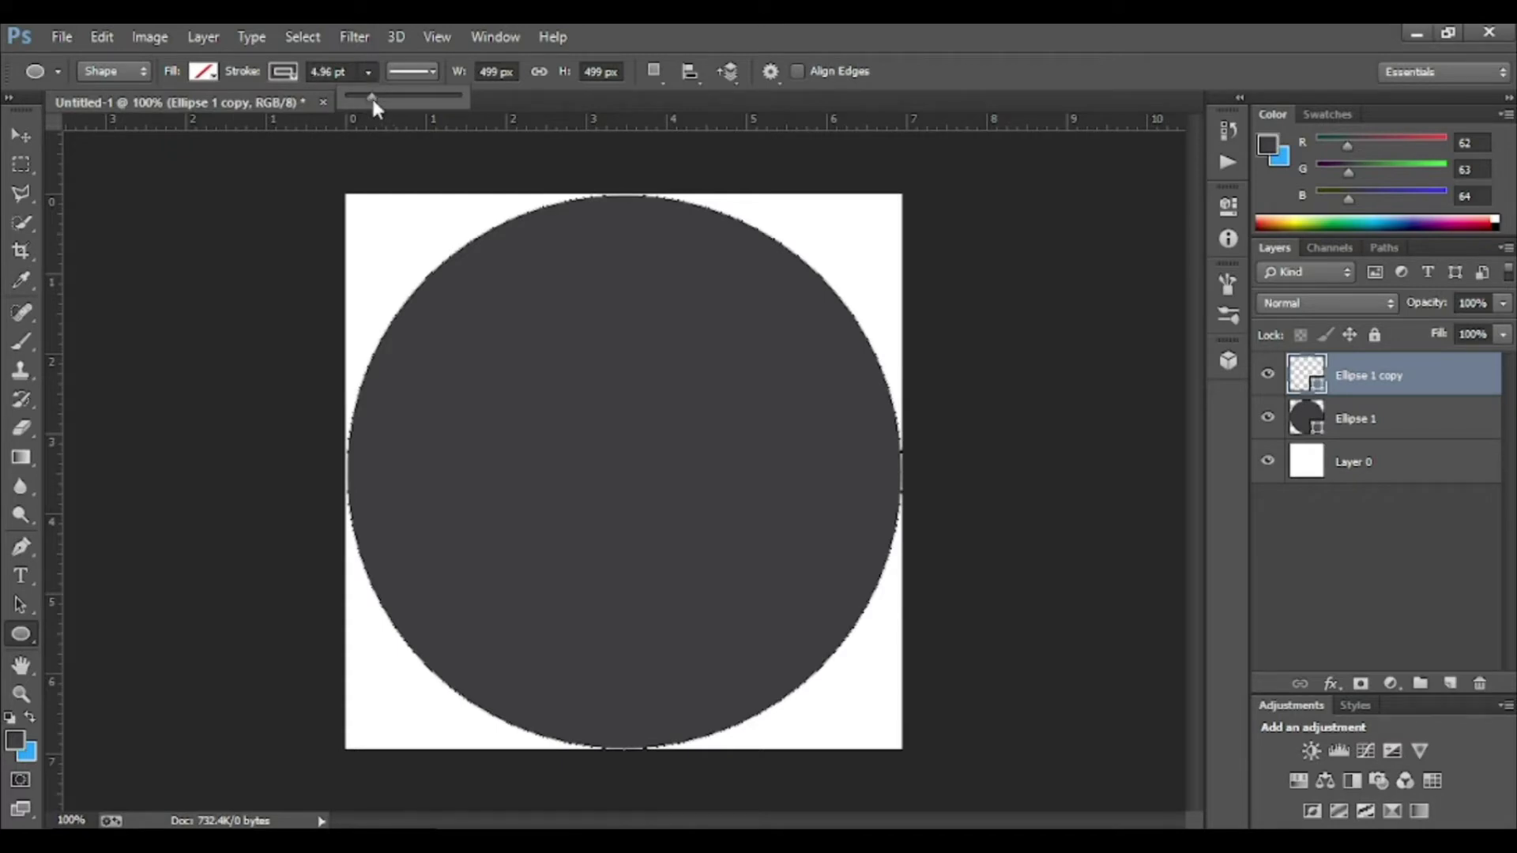
left_click(272, 72)
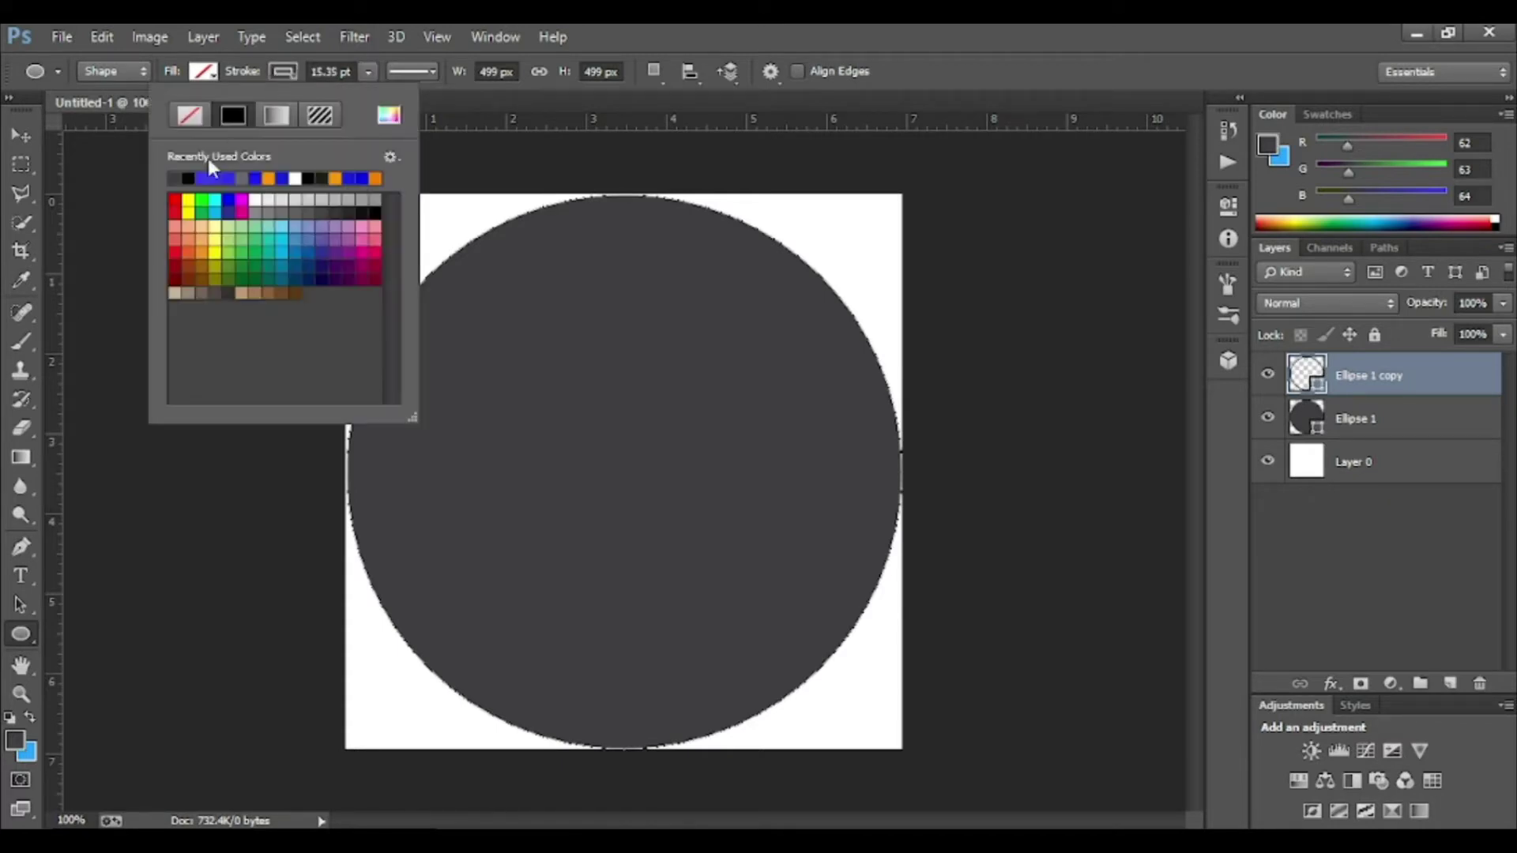
left_click(367, 73)
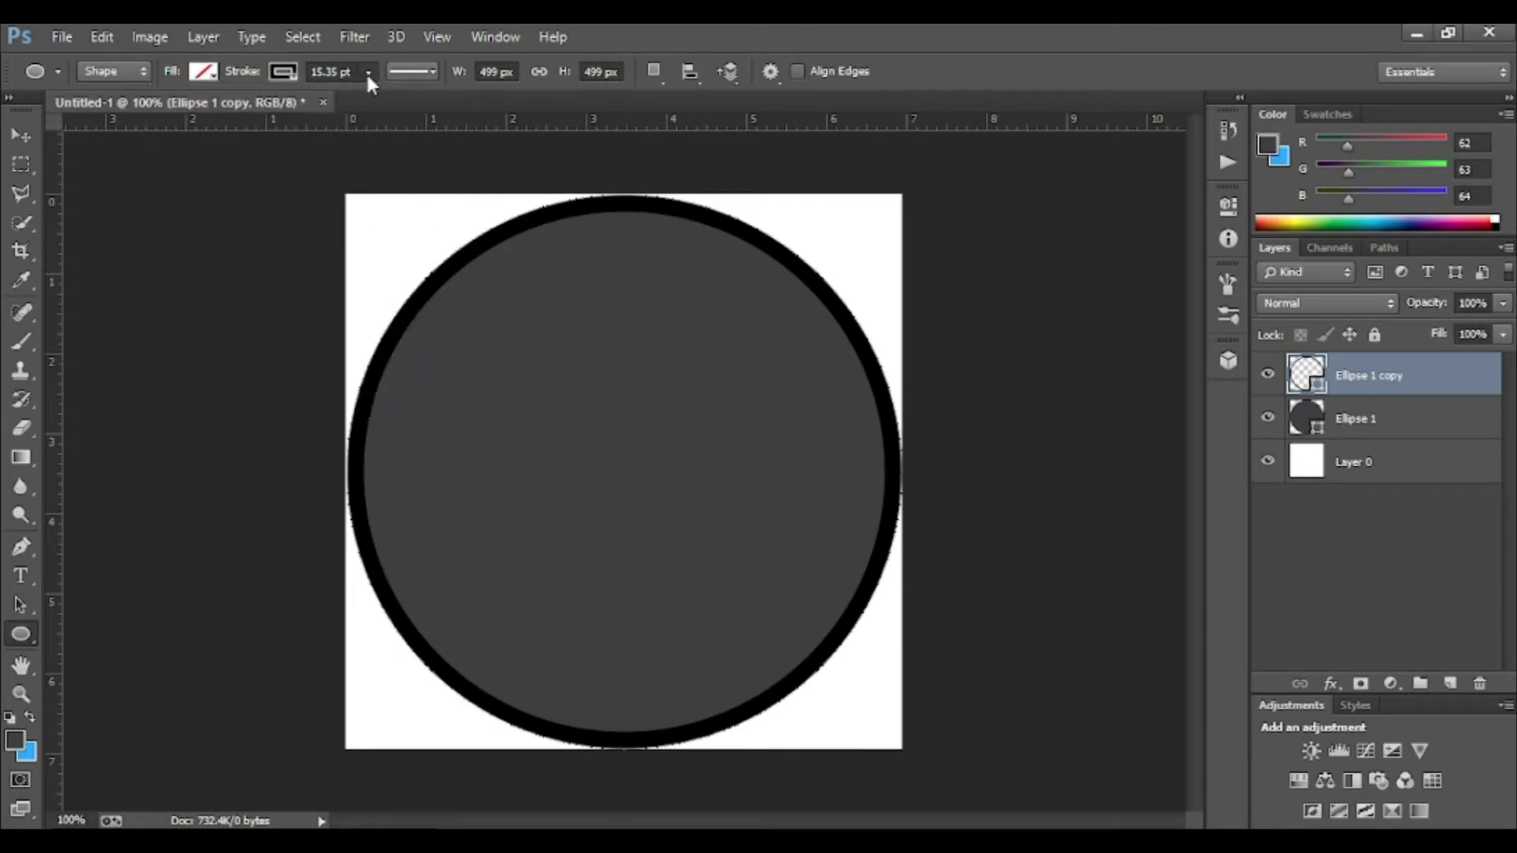
left_click_drag(364, 97, 373, 97)
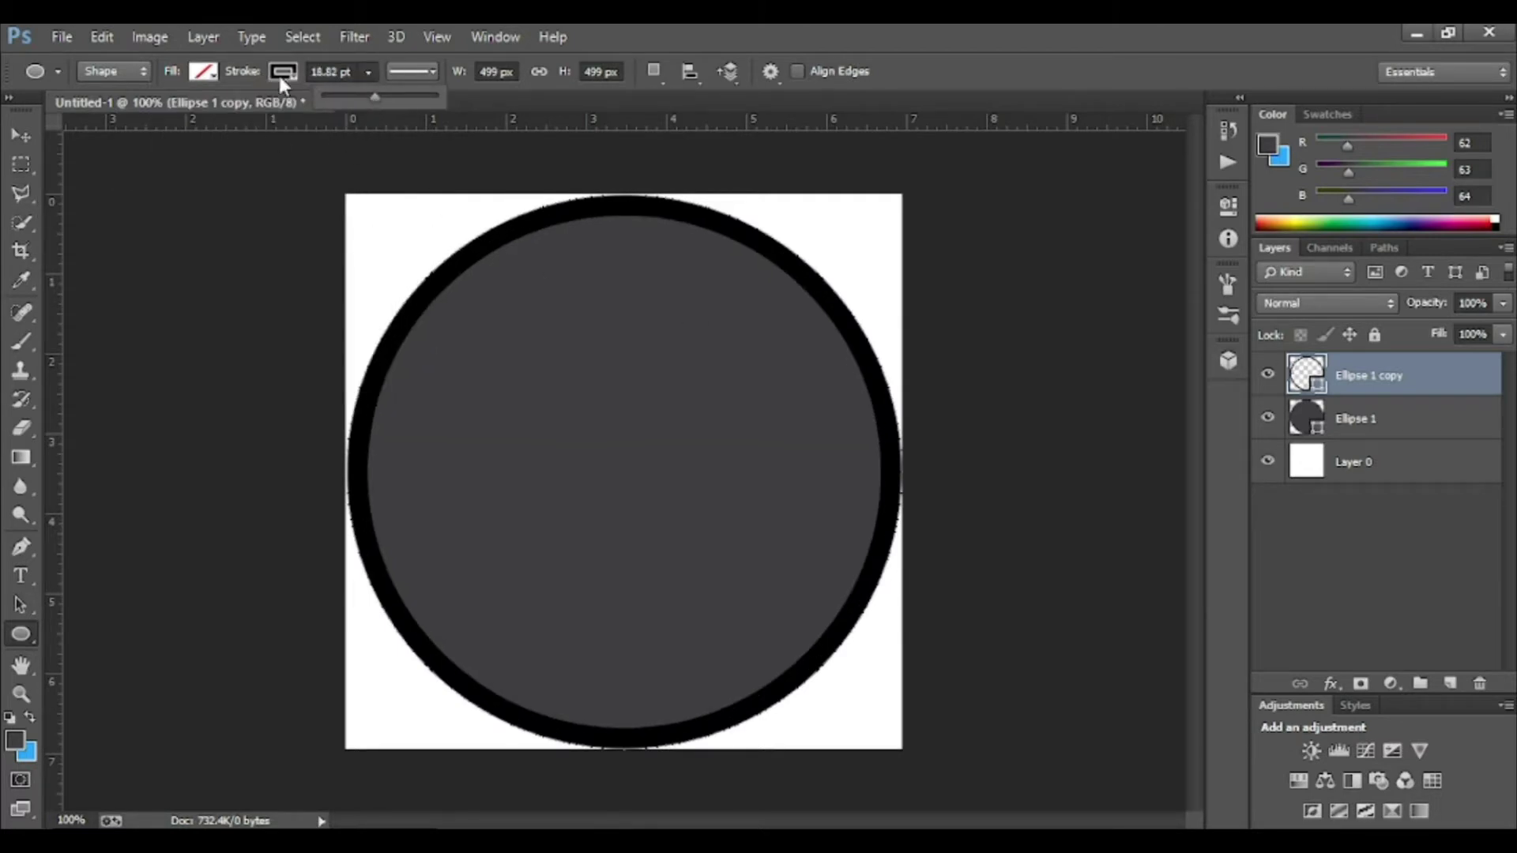
- Duplicate the Ellipse 1 layer again
left_click(21, 135)
left_click(1363, 419)
key("ctrl+j")
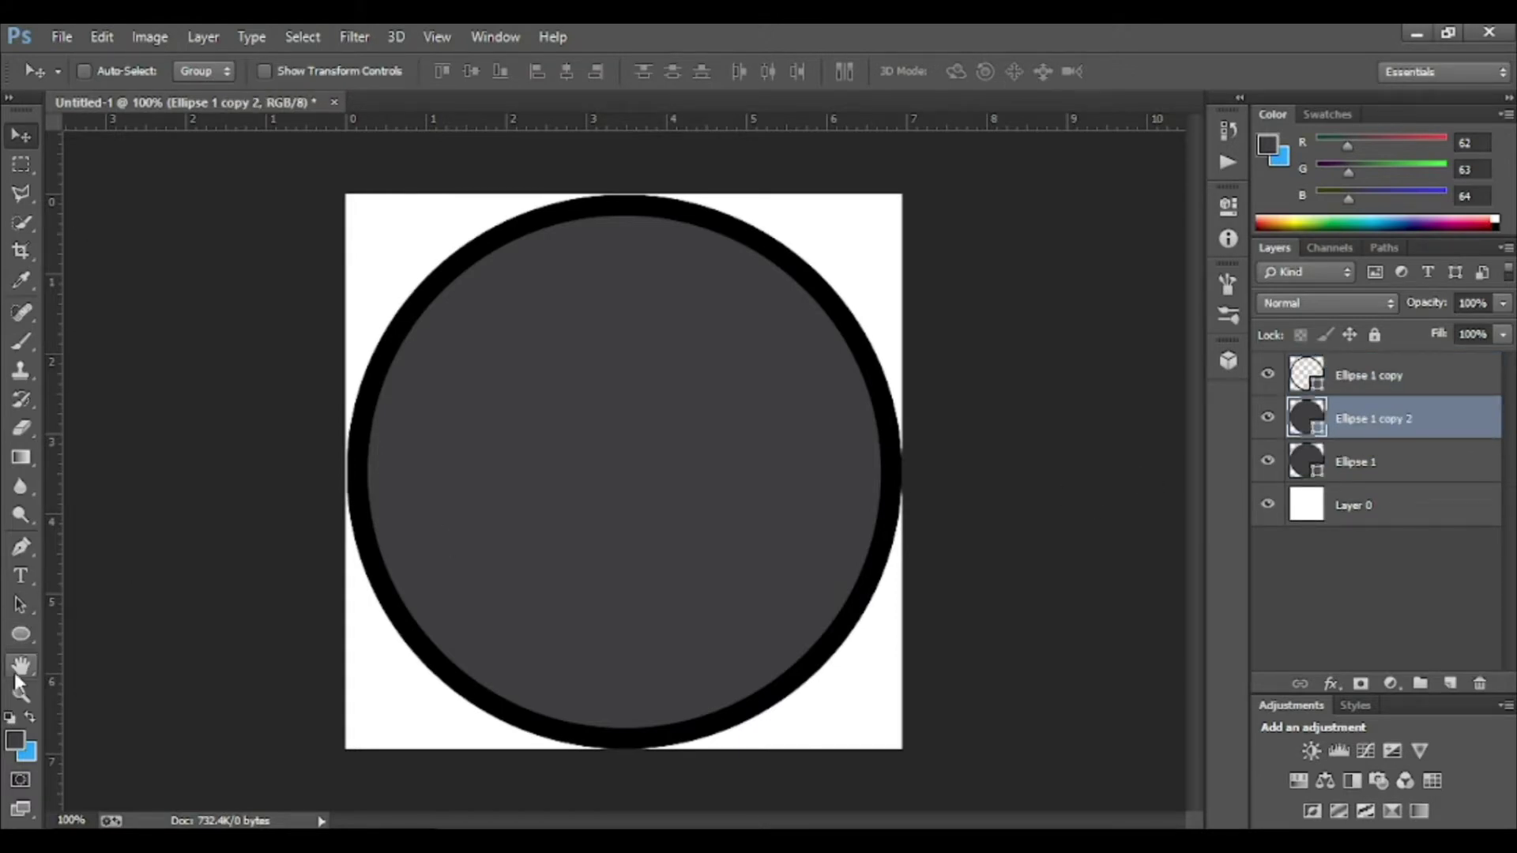
- Fill the new duplicate circle with lighter 75% grey
left_click(21, 634)
left_click(203, 72)
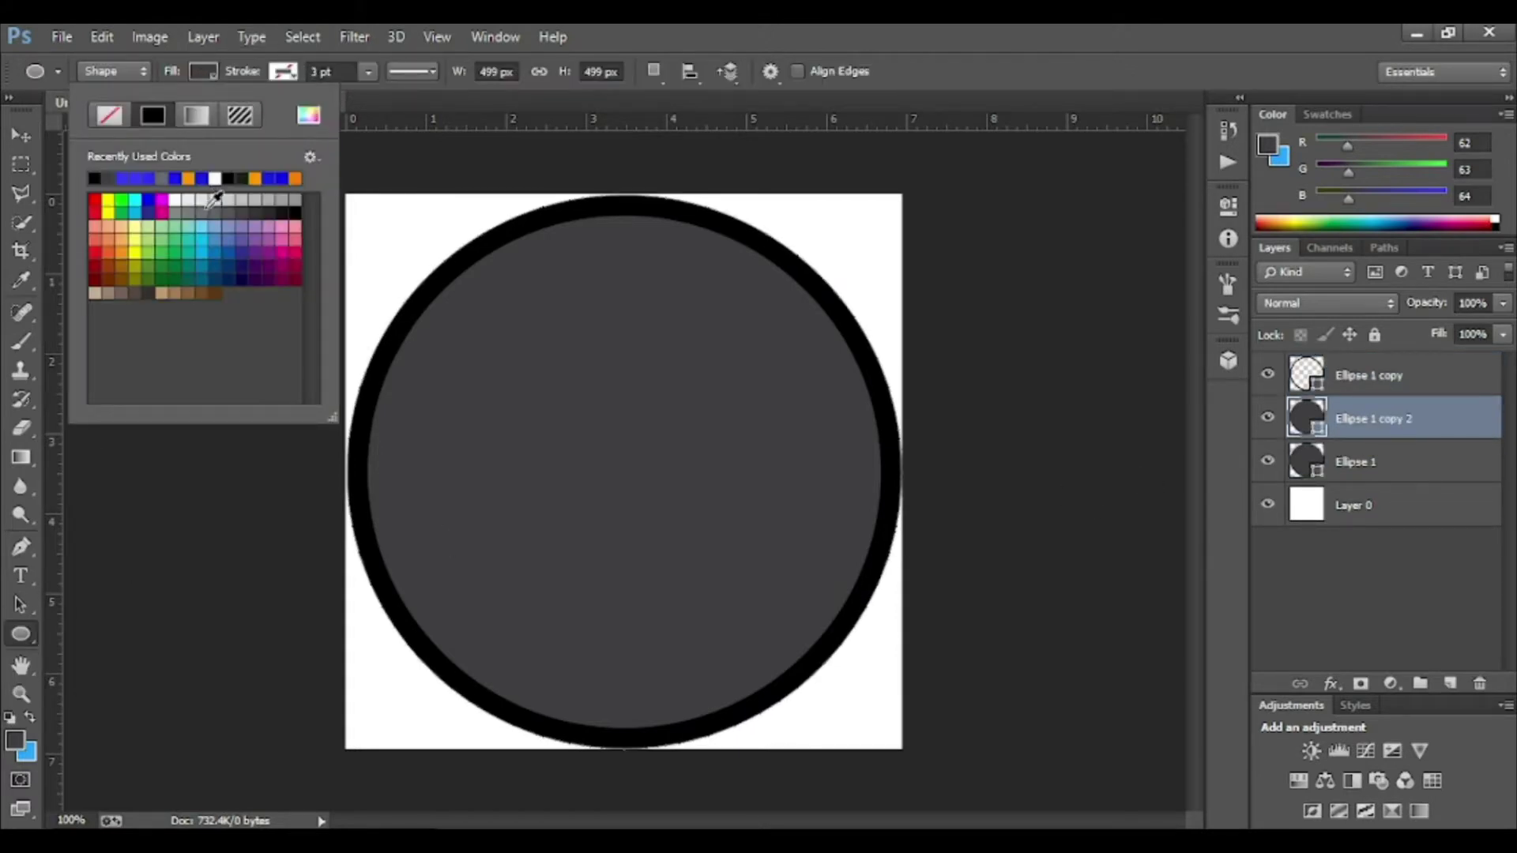
left_click(228, 212)
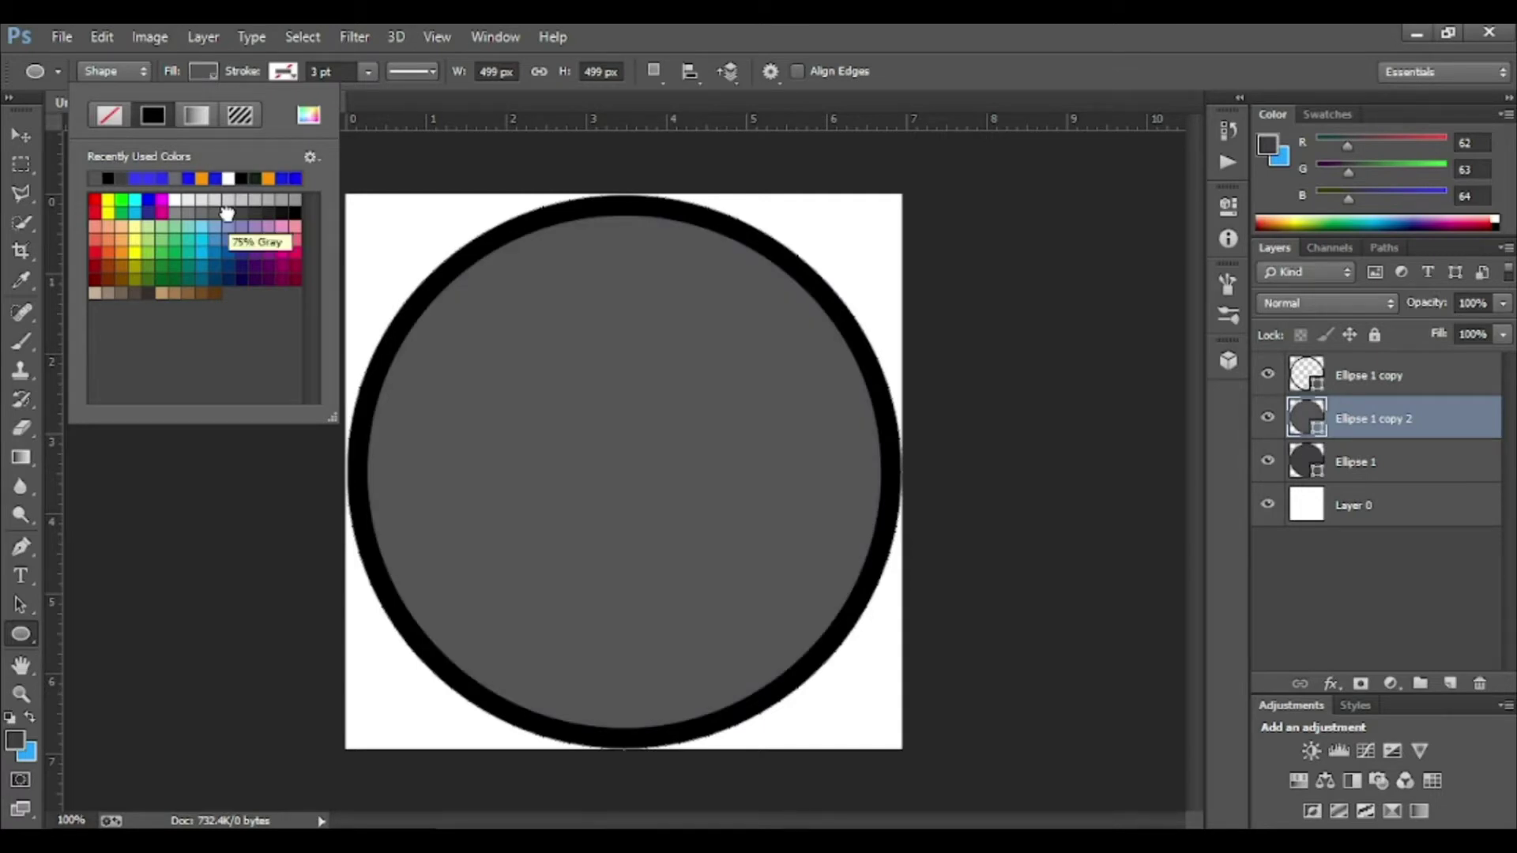
left_click(20, 136)
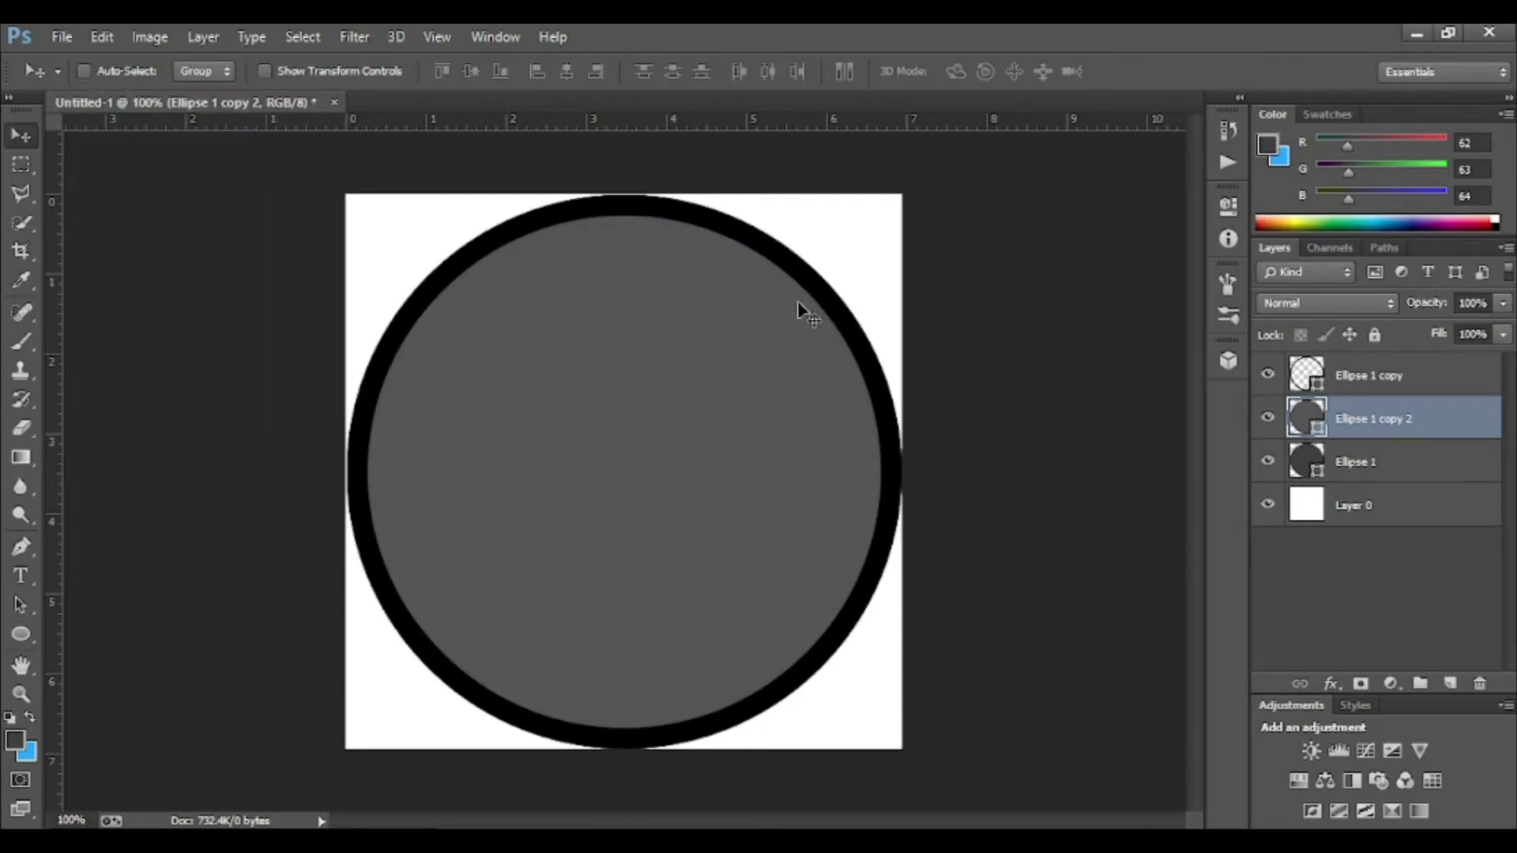
- Shrink the grey circle about its centre to roughly 342 px wide
key("ctrl+t")
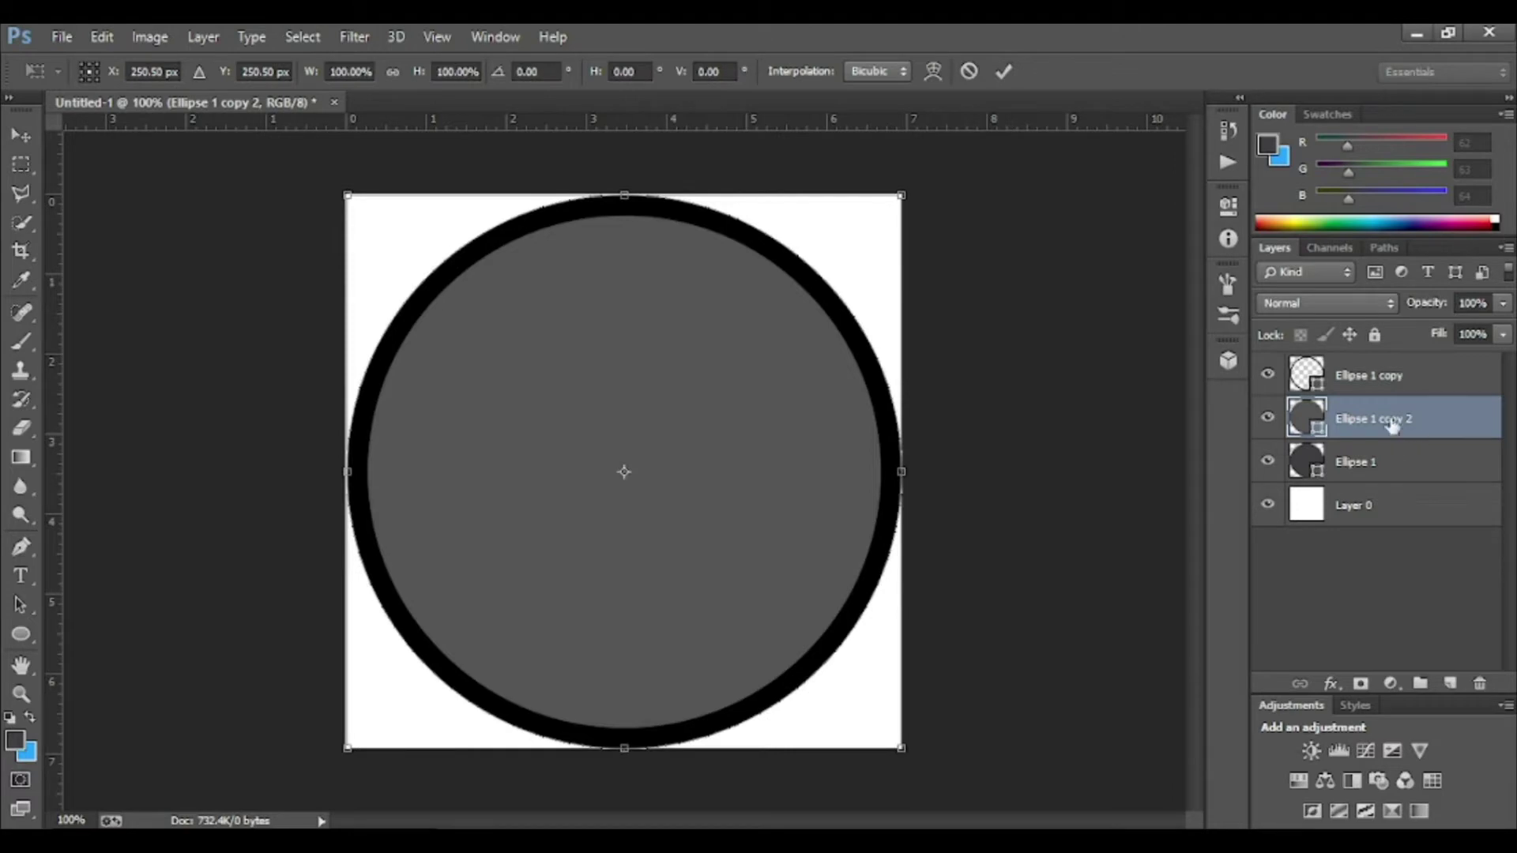
left_click_drag(335, 207, 424, 273)
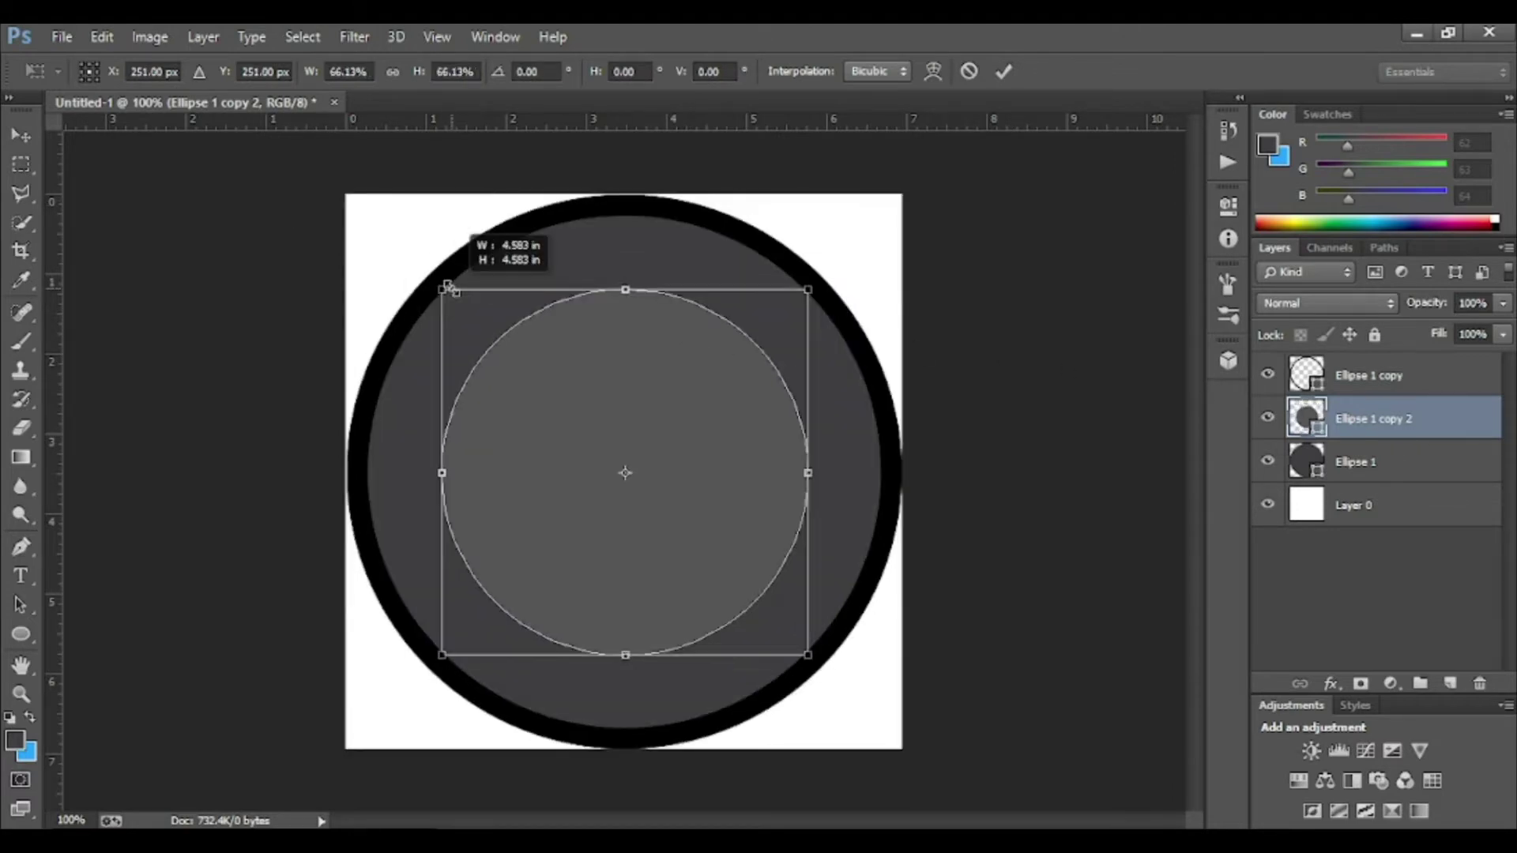
key("Return")
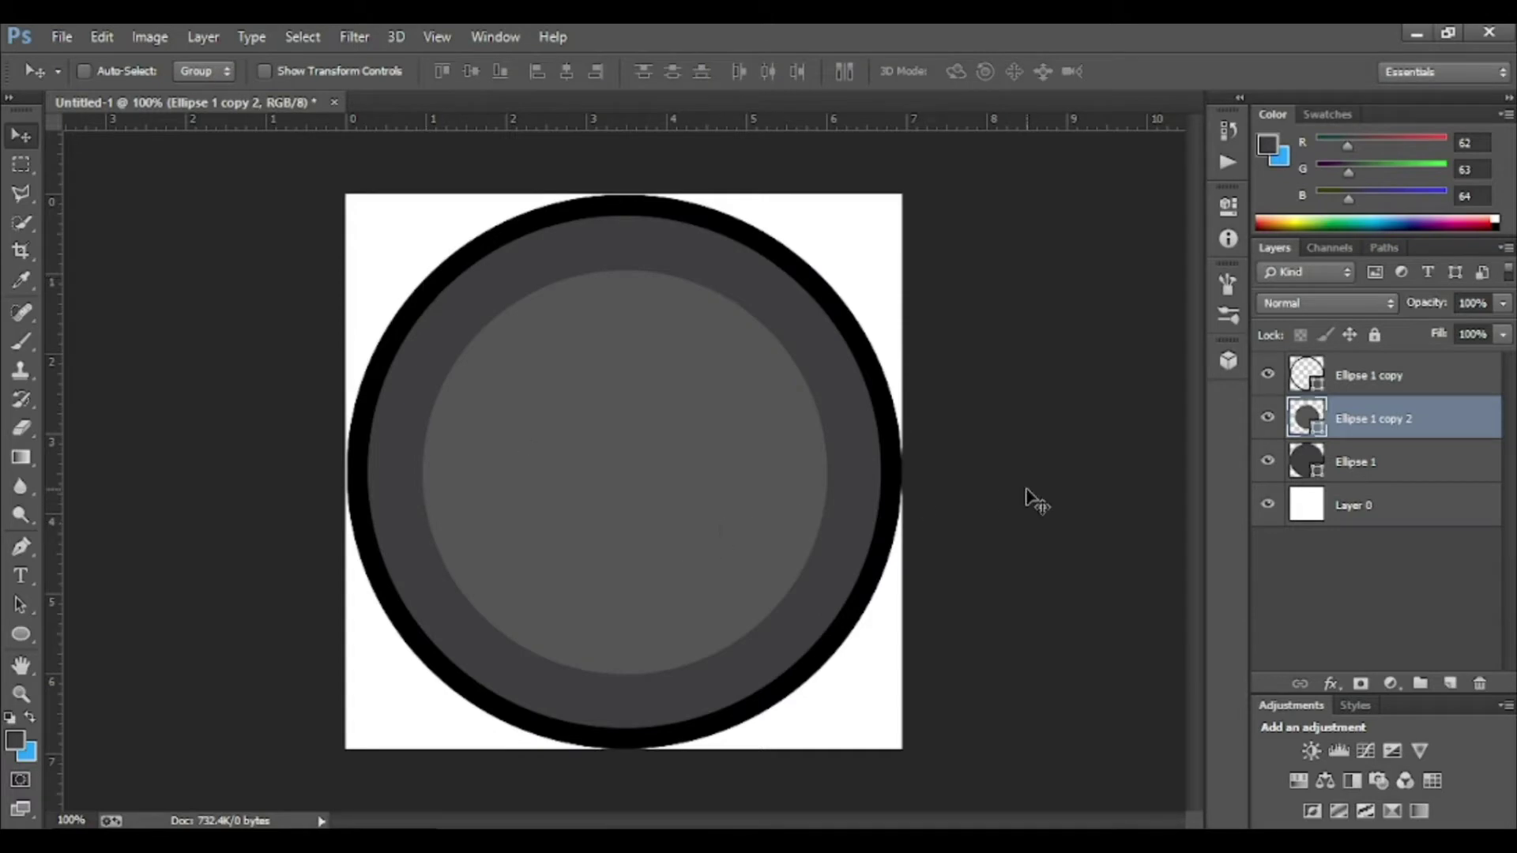
key("ctrl+t")
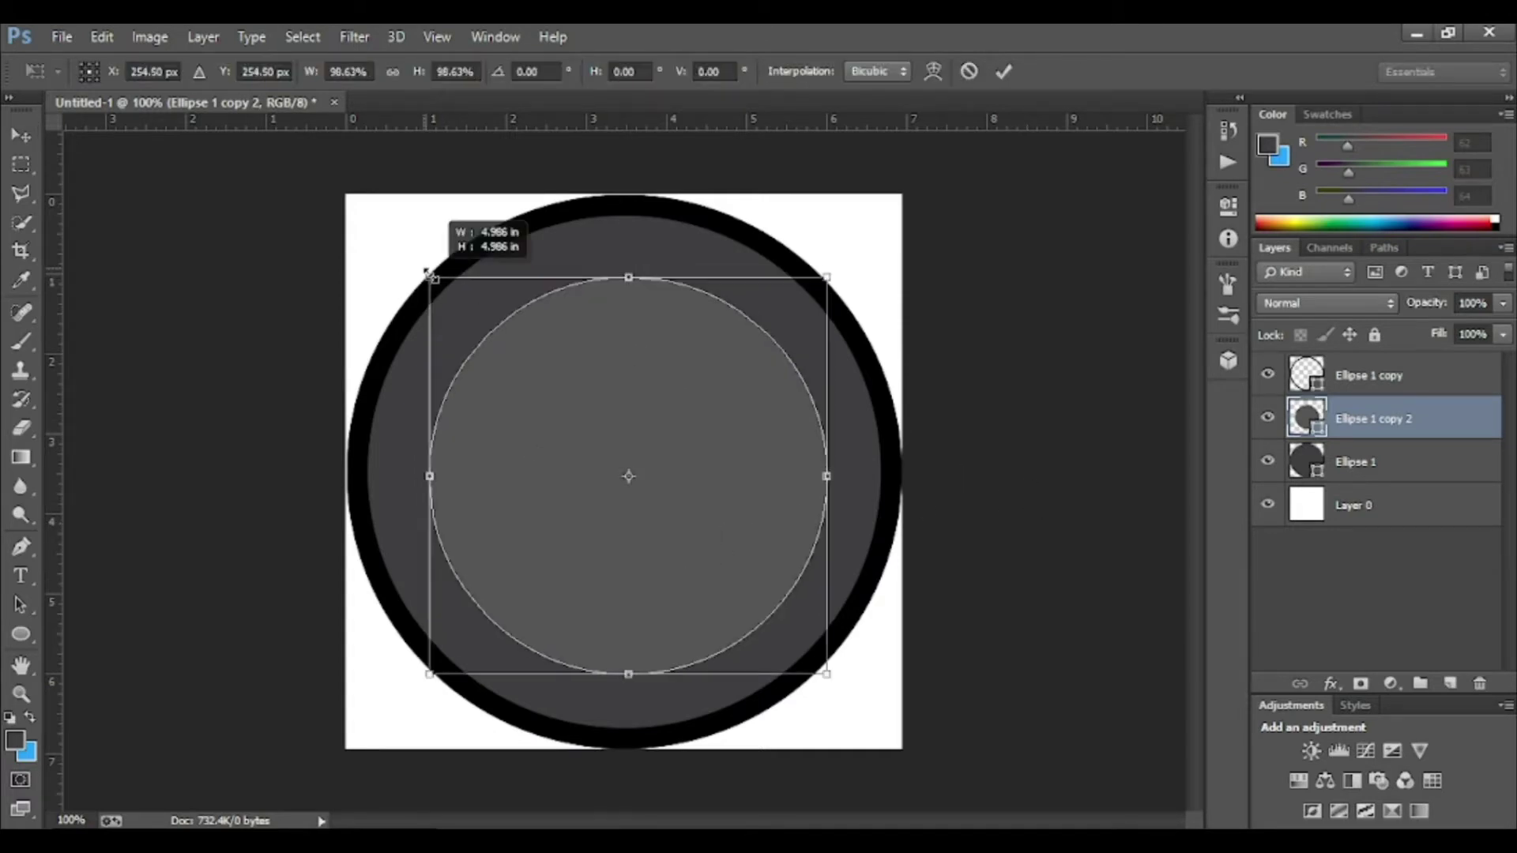
left_click_drag(427, 274, 438, 289)
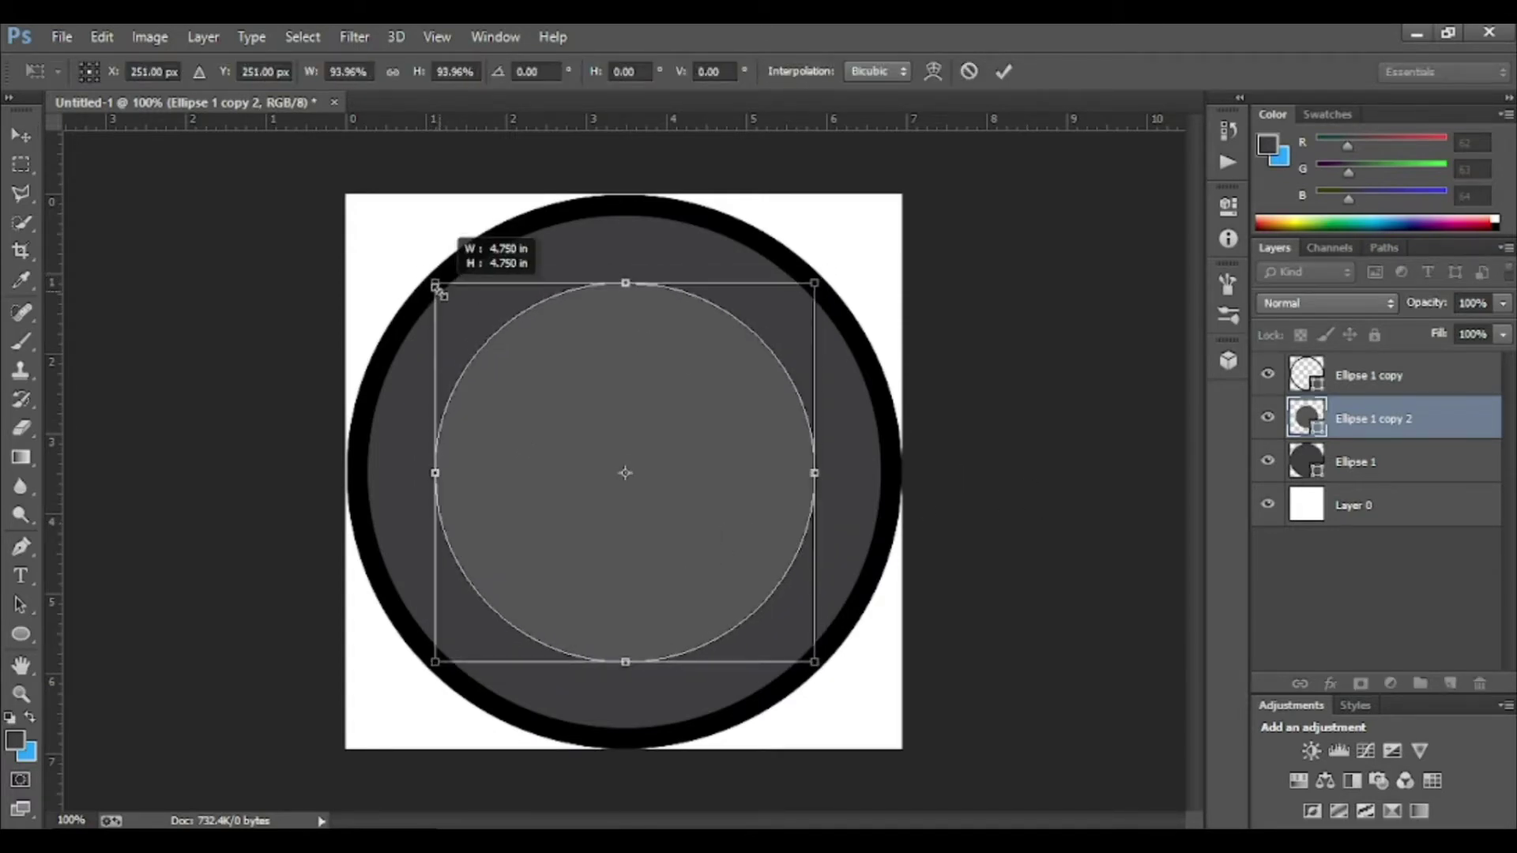
key("Return")
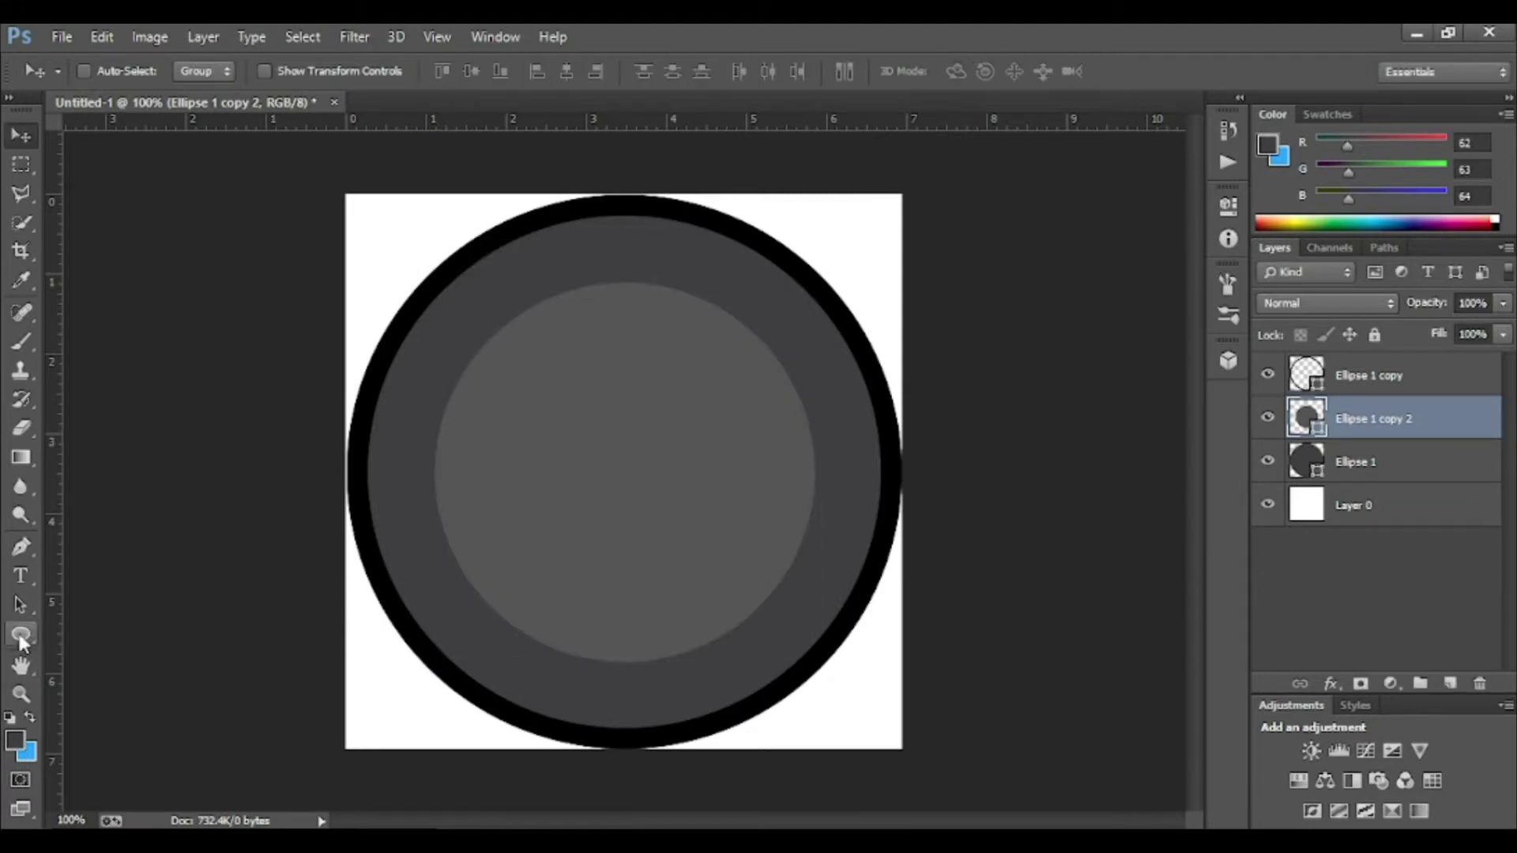
- Give the inner circle a solid black stroke
left_click(21, 635)
left_click(283, 72)
left_click(233, 117)
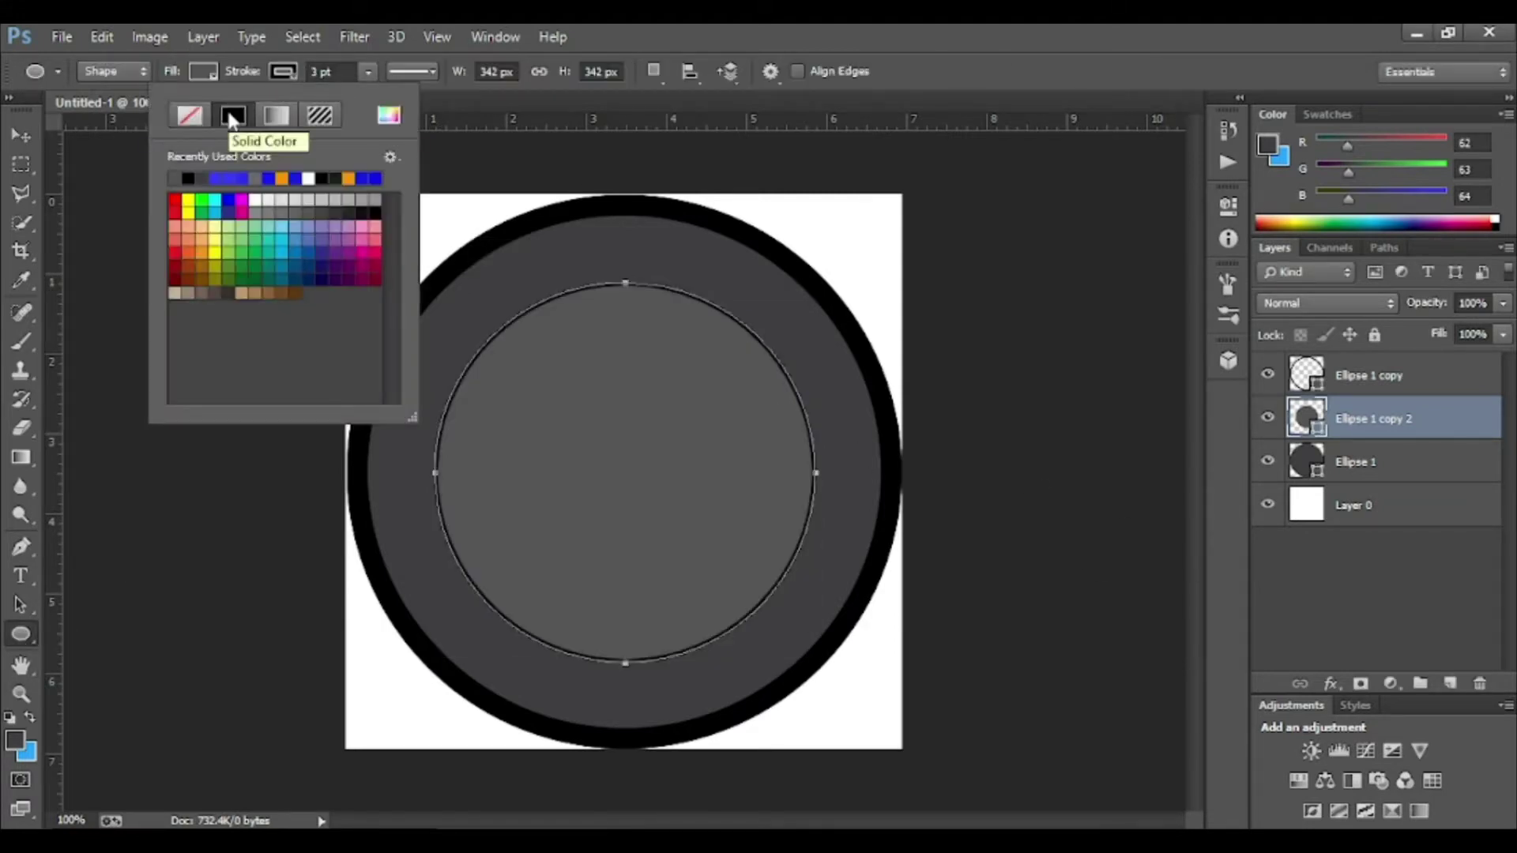
- Remove the inner circle's fill, leaving only its black outline
left_click(203, 71)
left_click(109, 117)
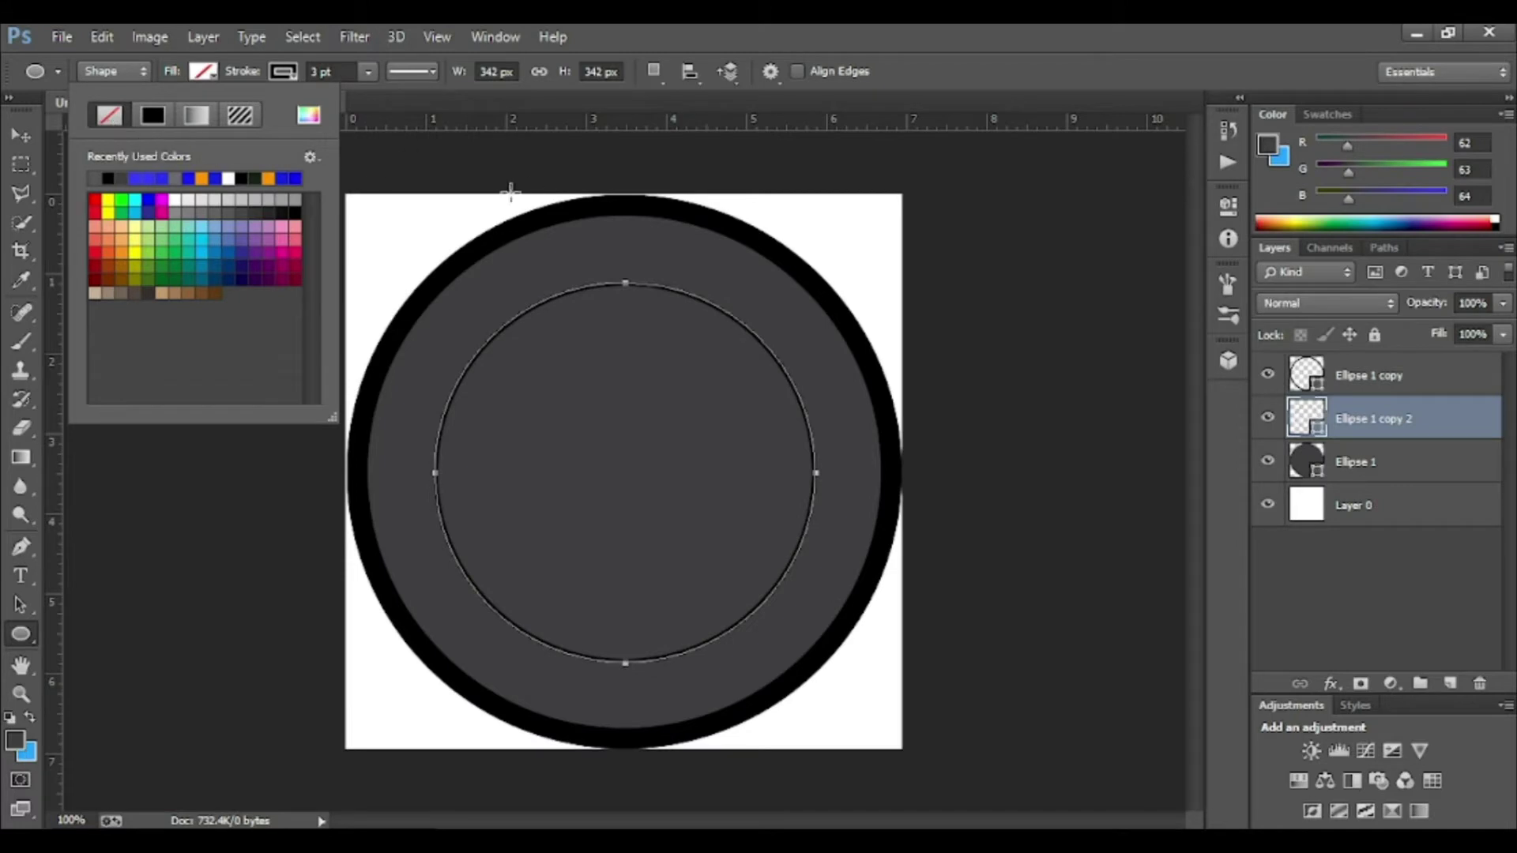
left_click(21, 136)
left_click(1426, 387)
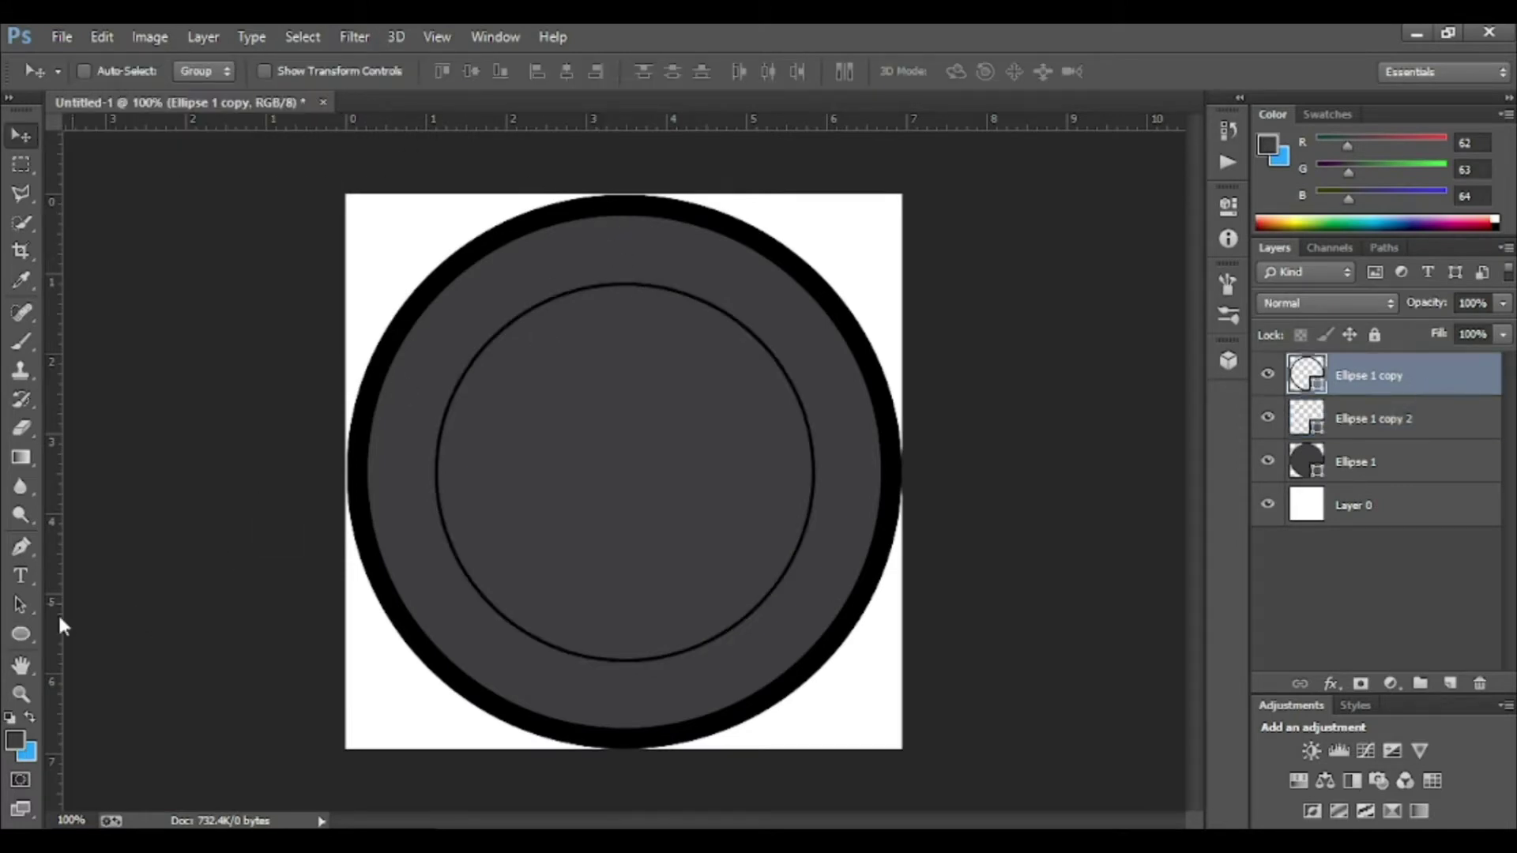
left_click(21, 635)
left_click(1371, 433)
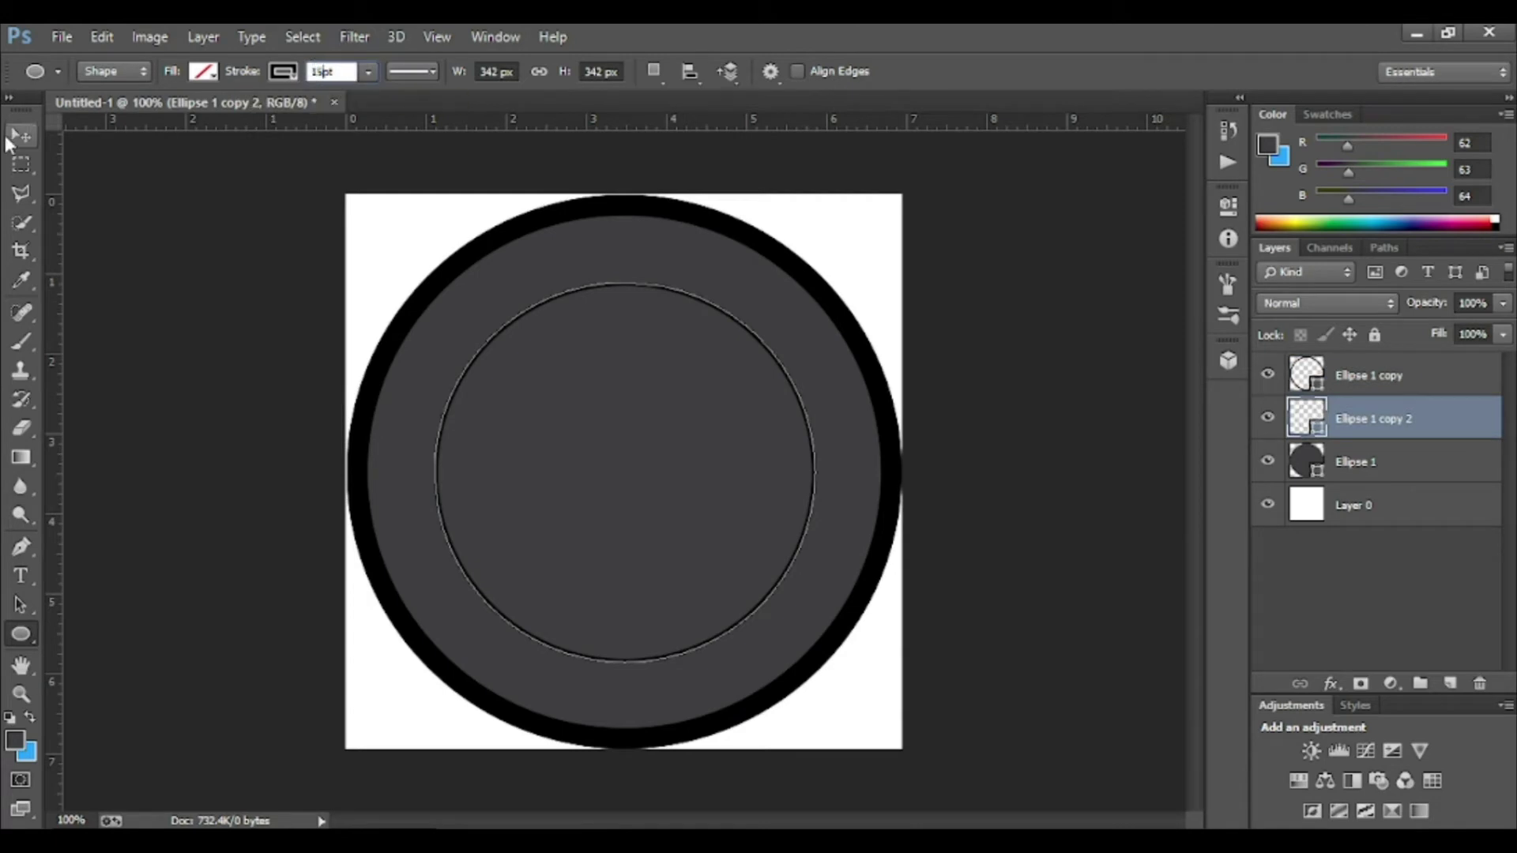
left_click(20, 135)
left_click(21, 635)
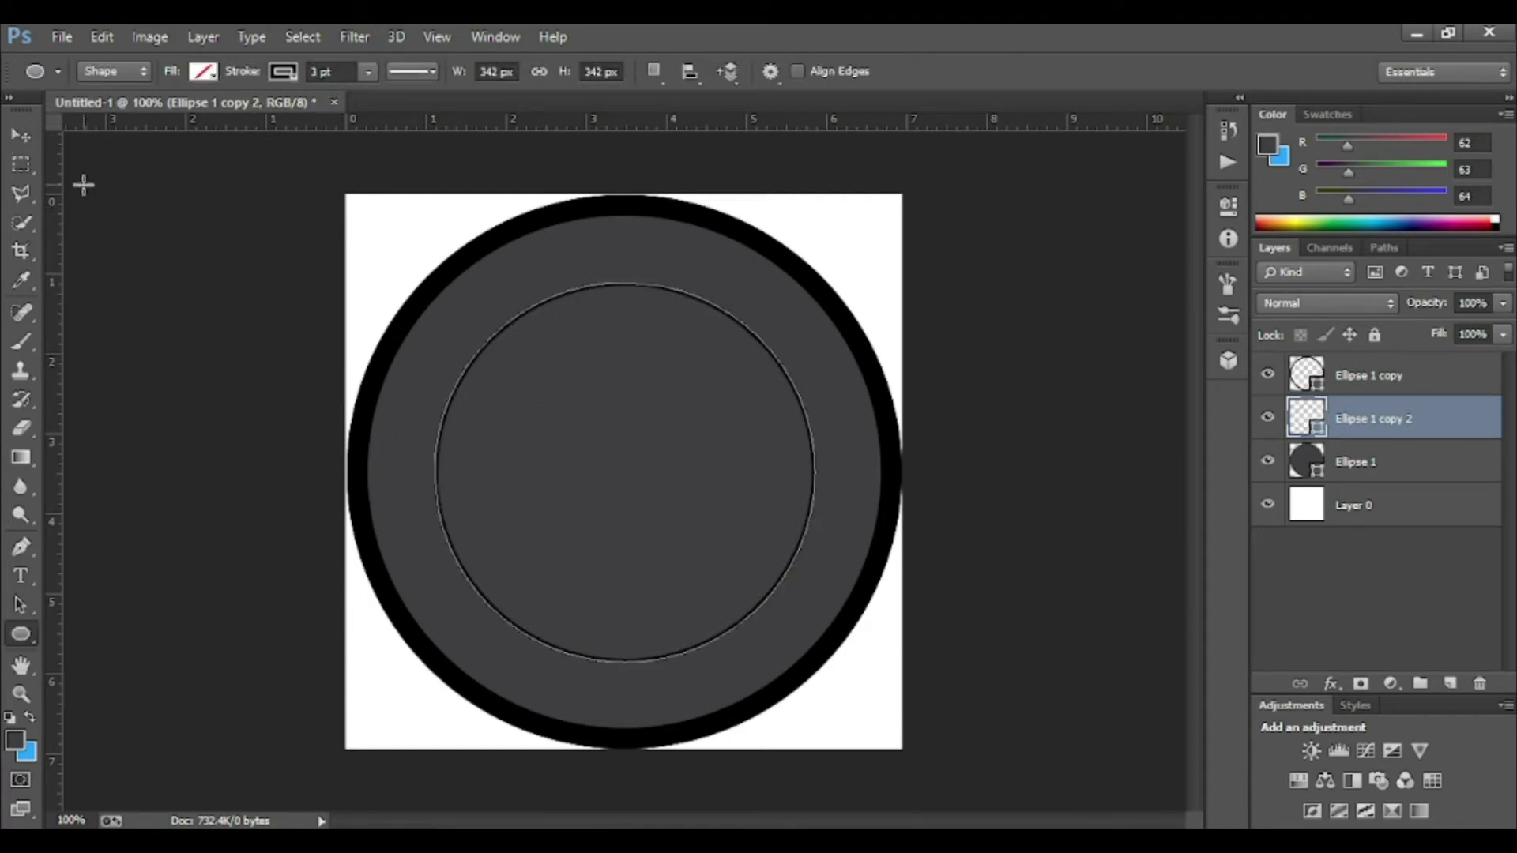
- Thicken the inner ring's stroke to 15.35 pt and duplicate it as Ellipse 1 copy 3
left_click(366, 75)
left_click_drag(372, 95, 391, 95)
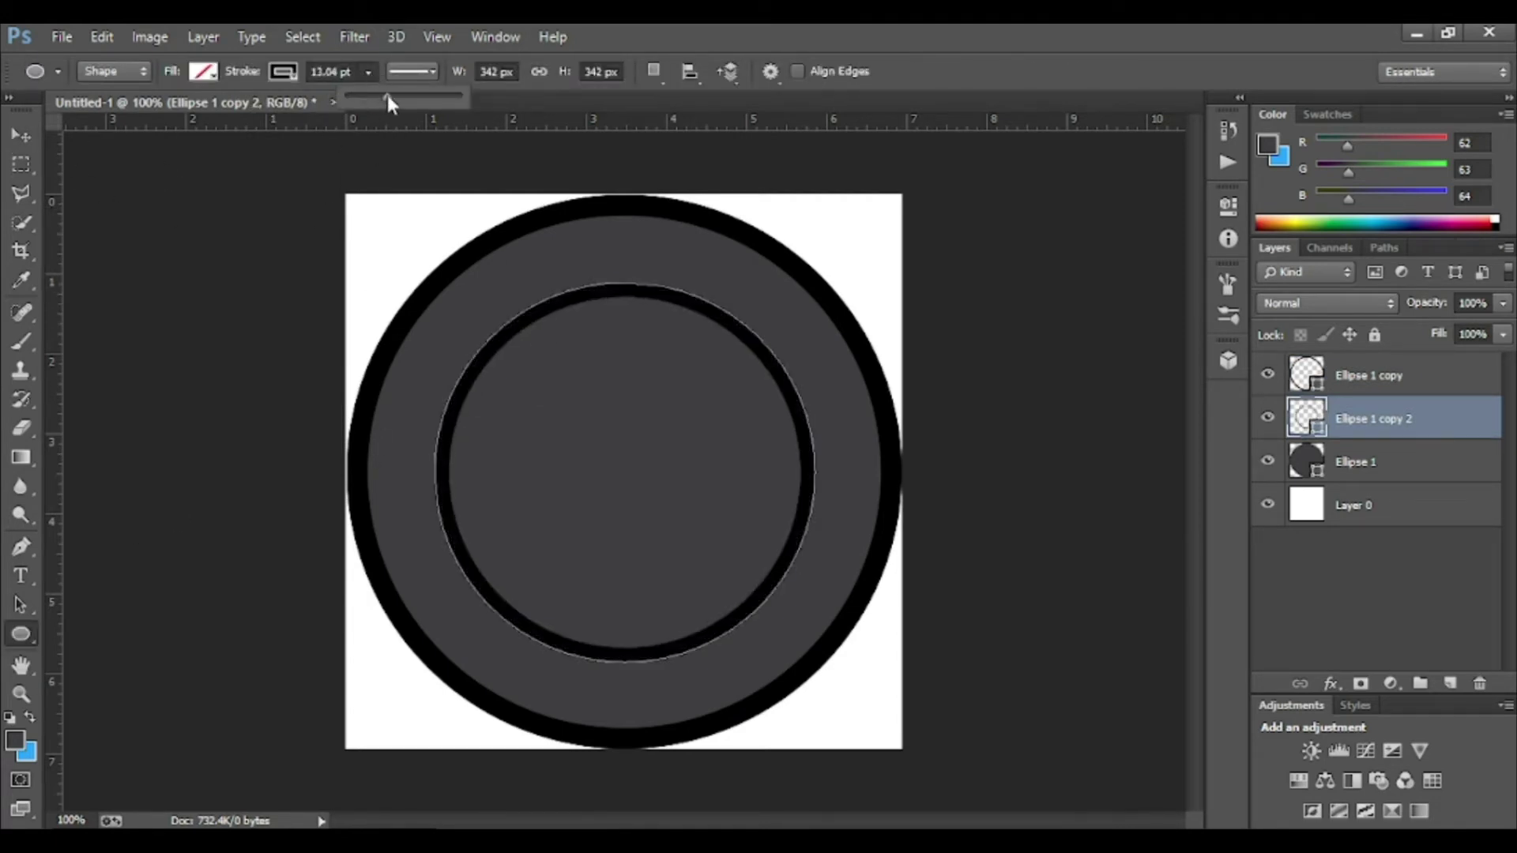
left_click(21, 136)
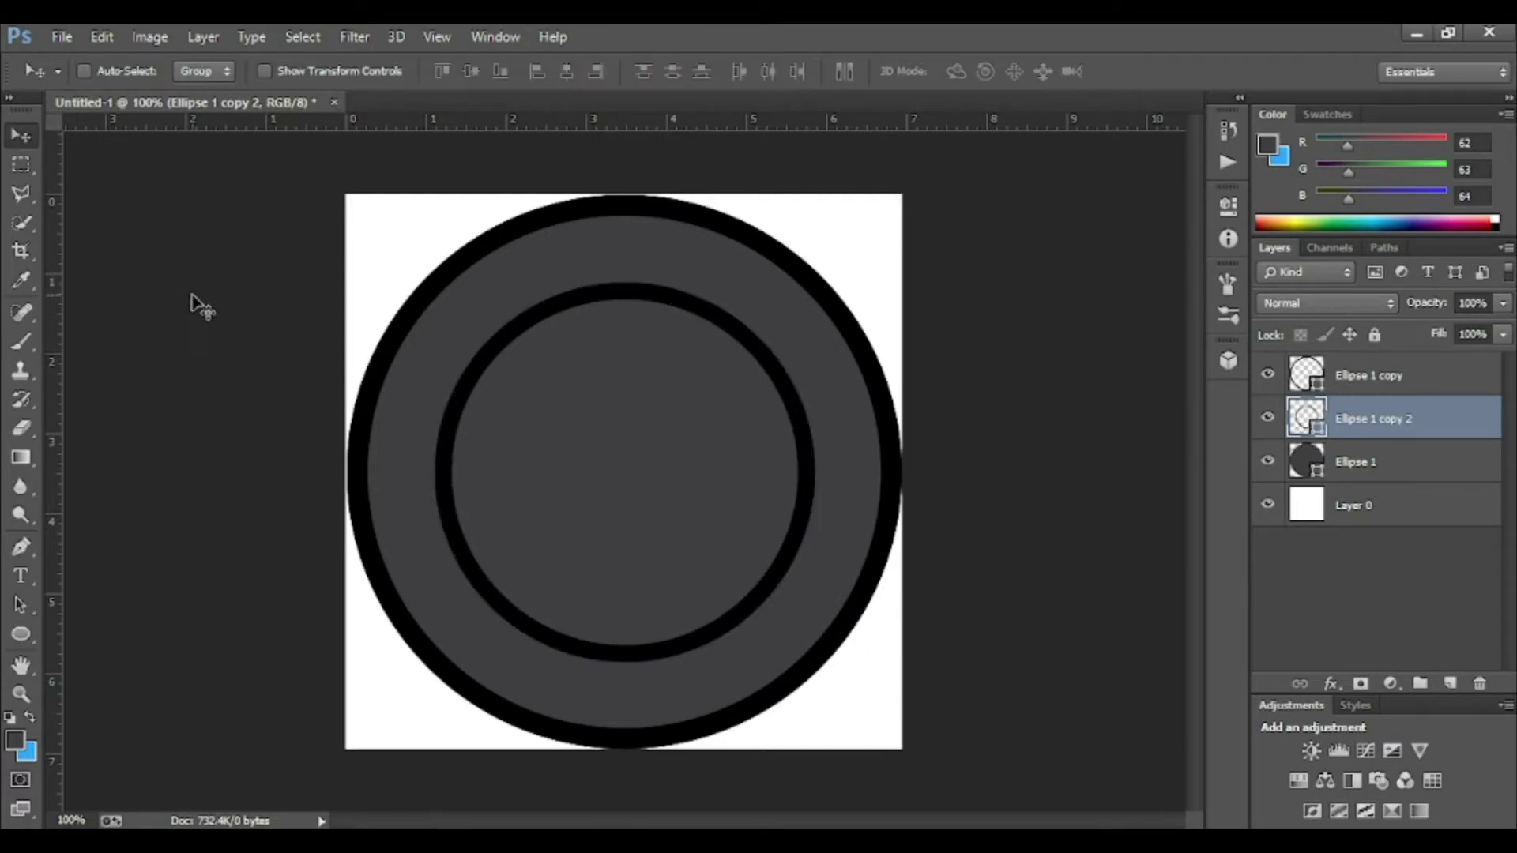
key("ctrl+j")
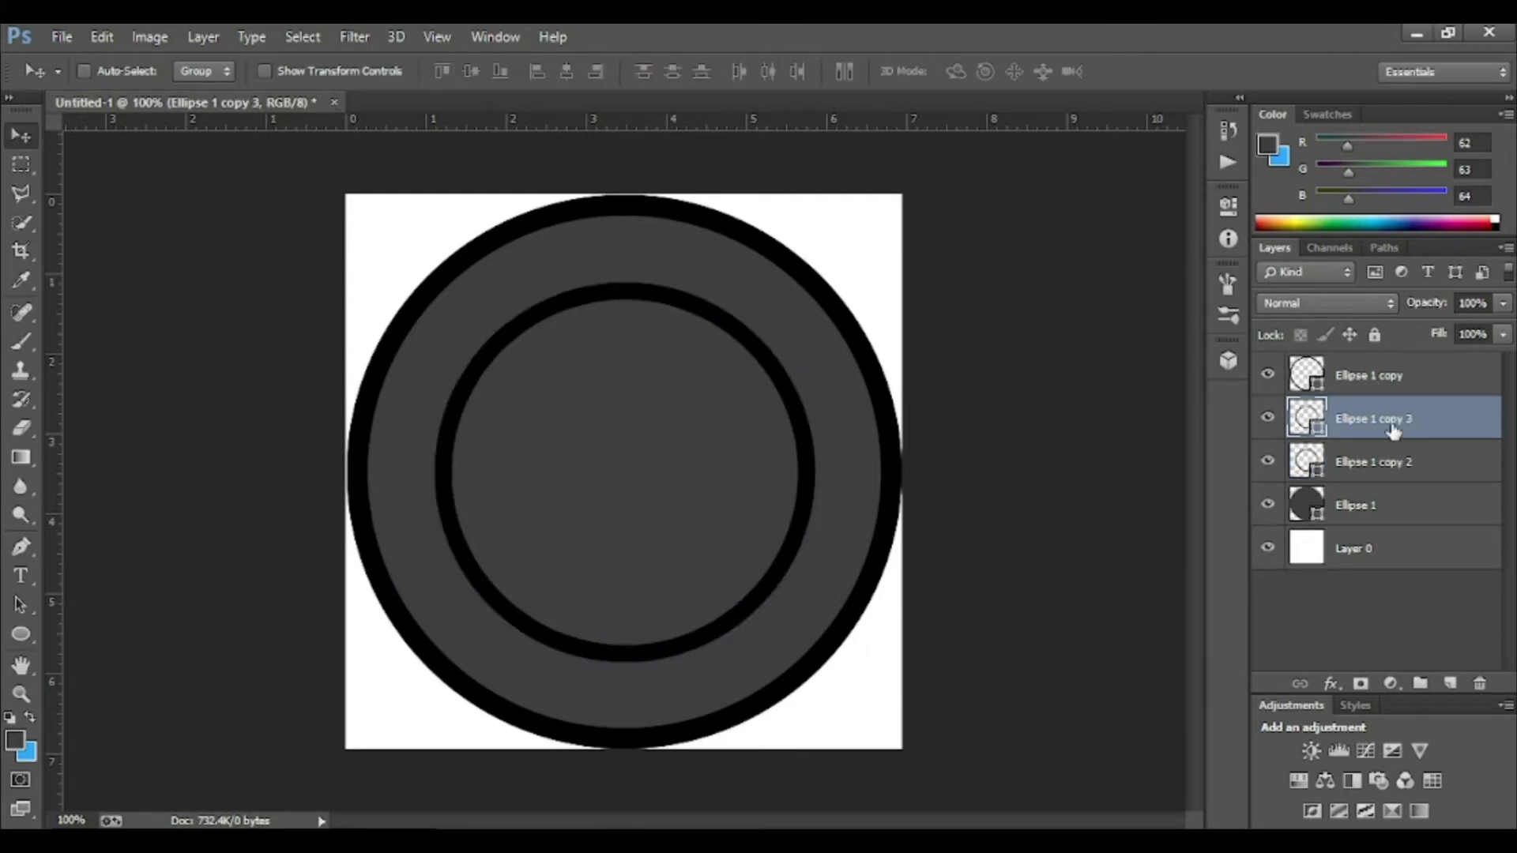
- Fill Ellipse 1 copy 3 with mid grey and no stroke, then stack Ellipse 1 copy 2 above it
left_click(21, 635)
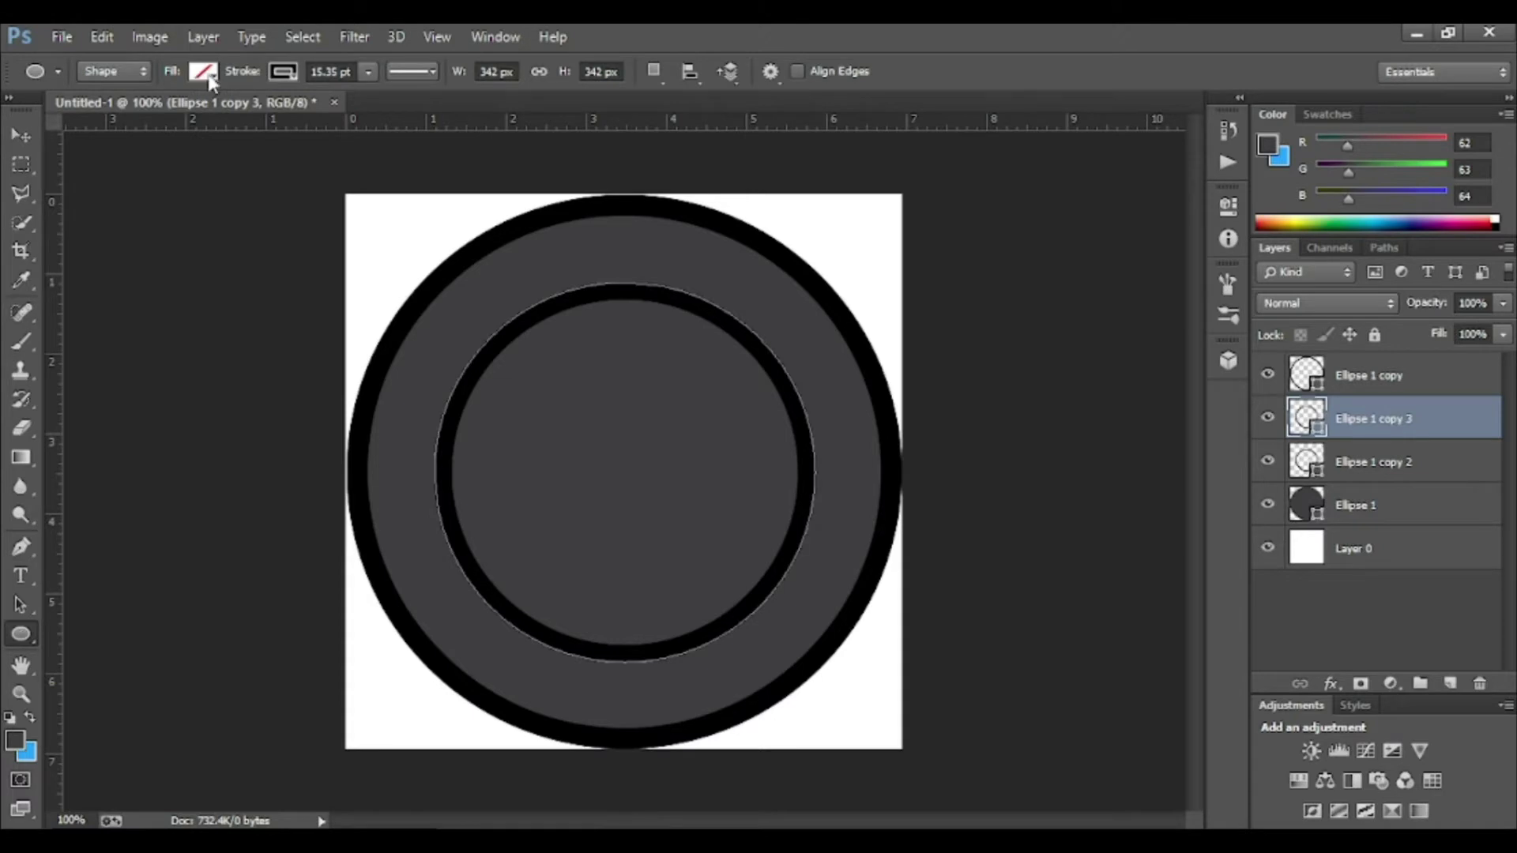
left_click(207, 73)
left_click(214, 214)
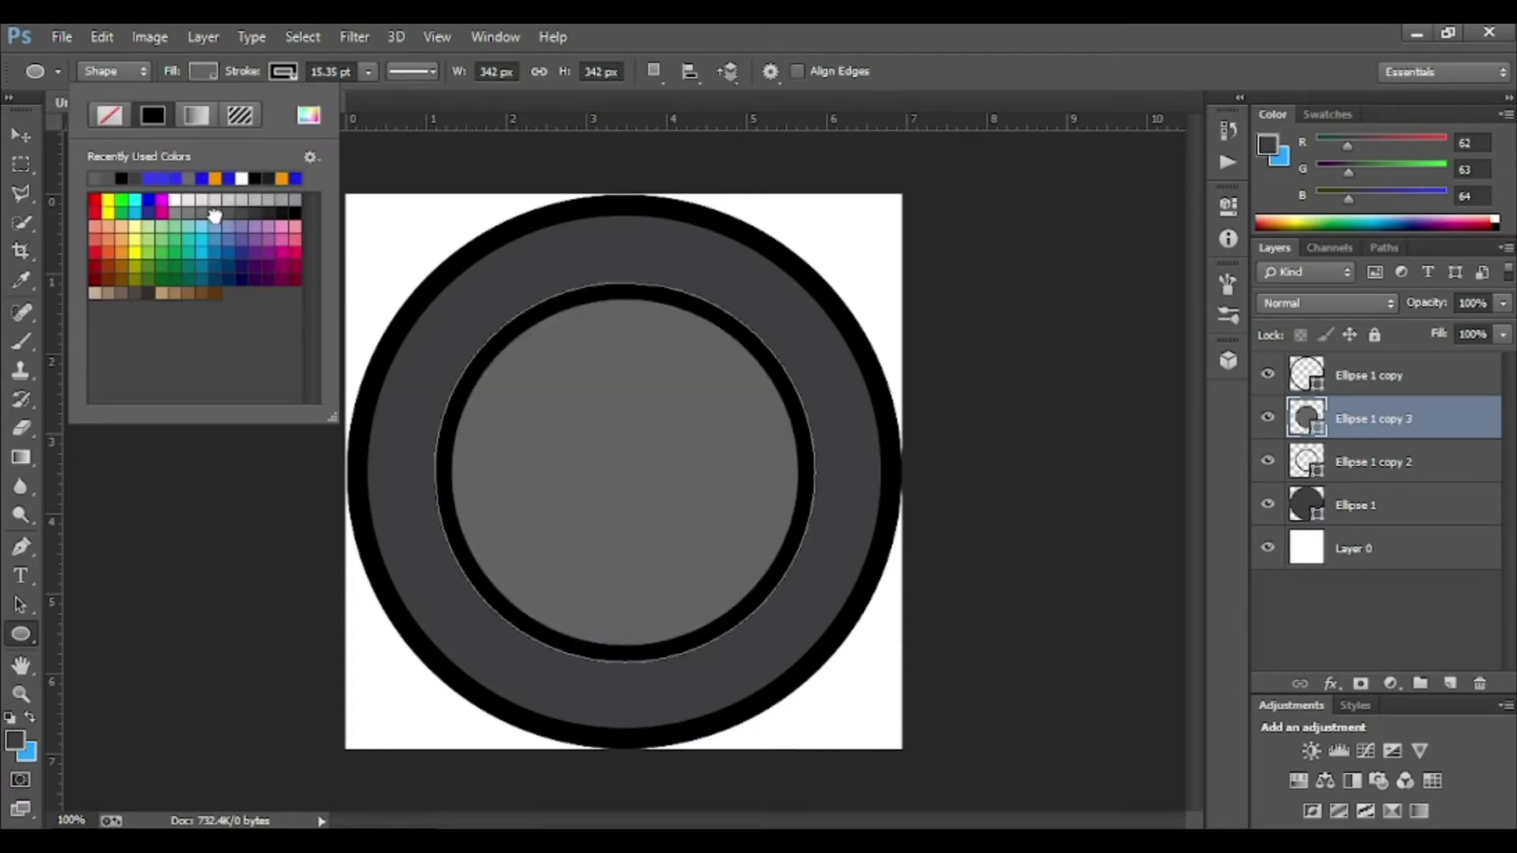
left_click(283, 73)
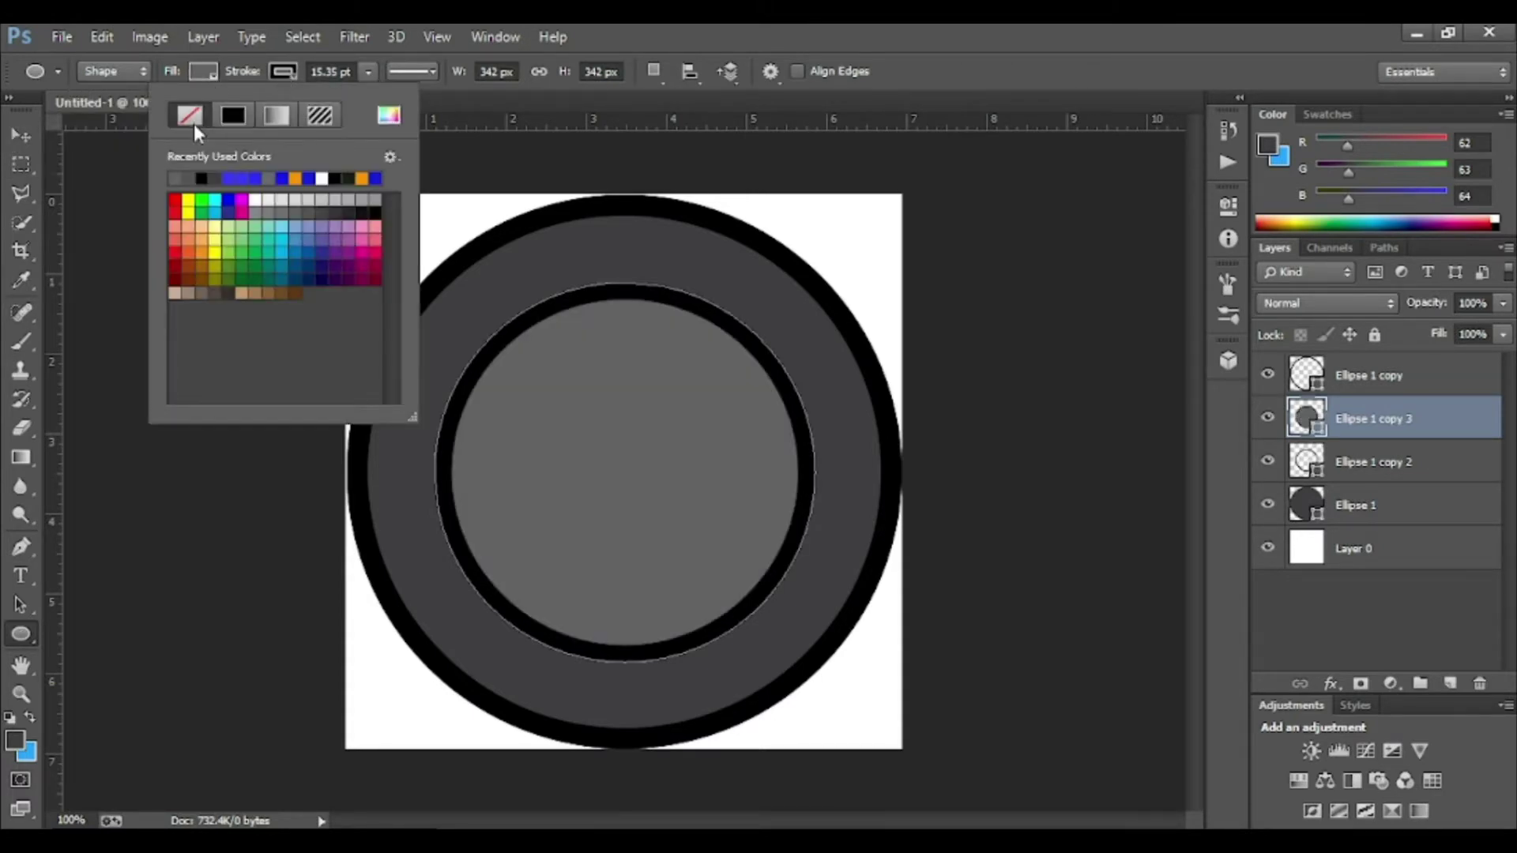
left_click(192, 123)
key("v")
left_click_drag(1398, 464, 1390, 417)
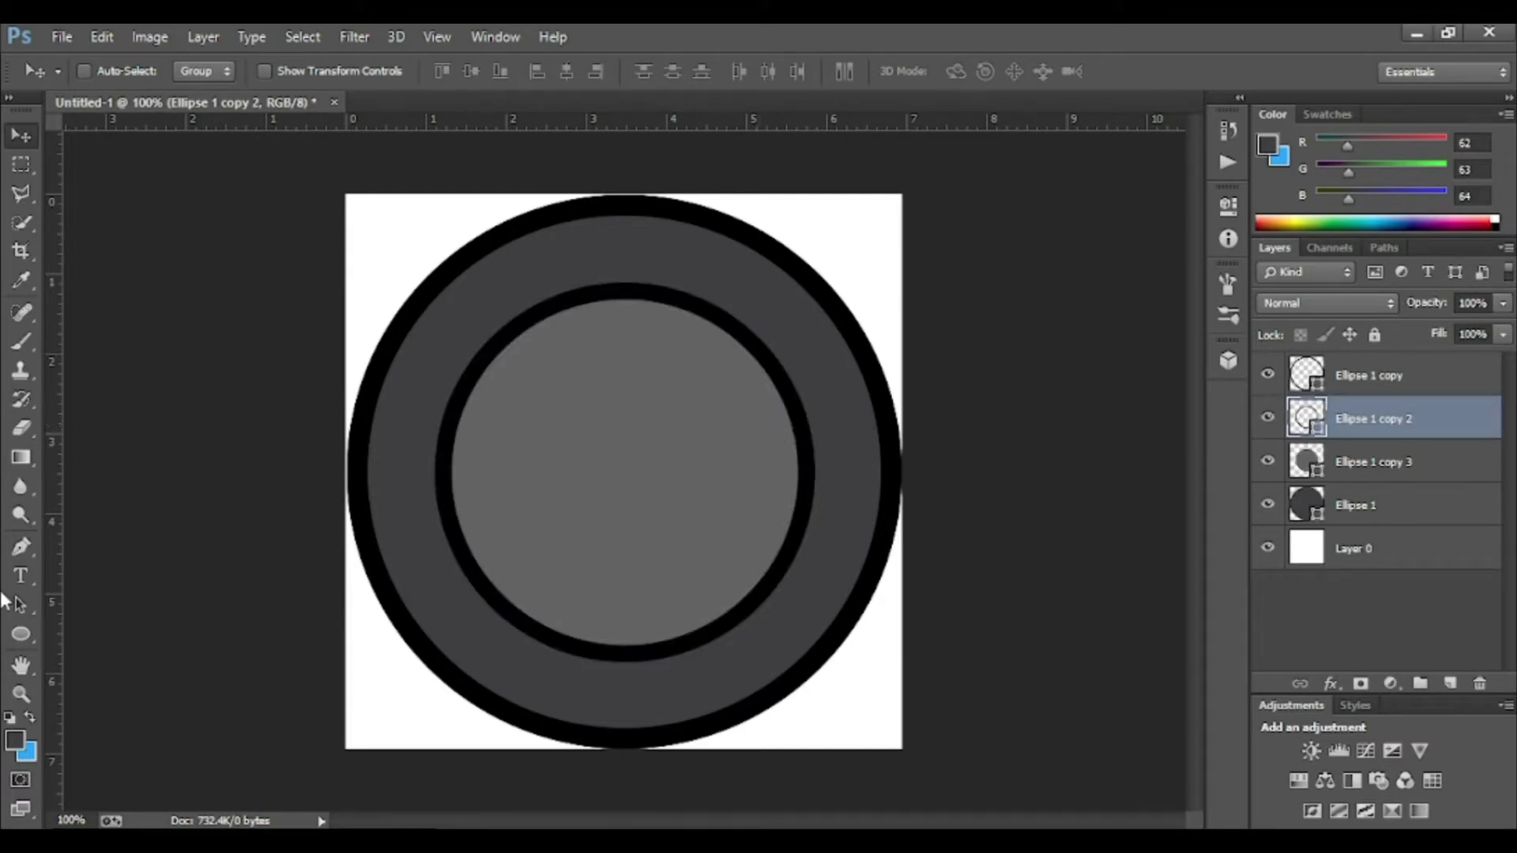
left_click(1365, 385, "shift")
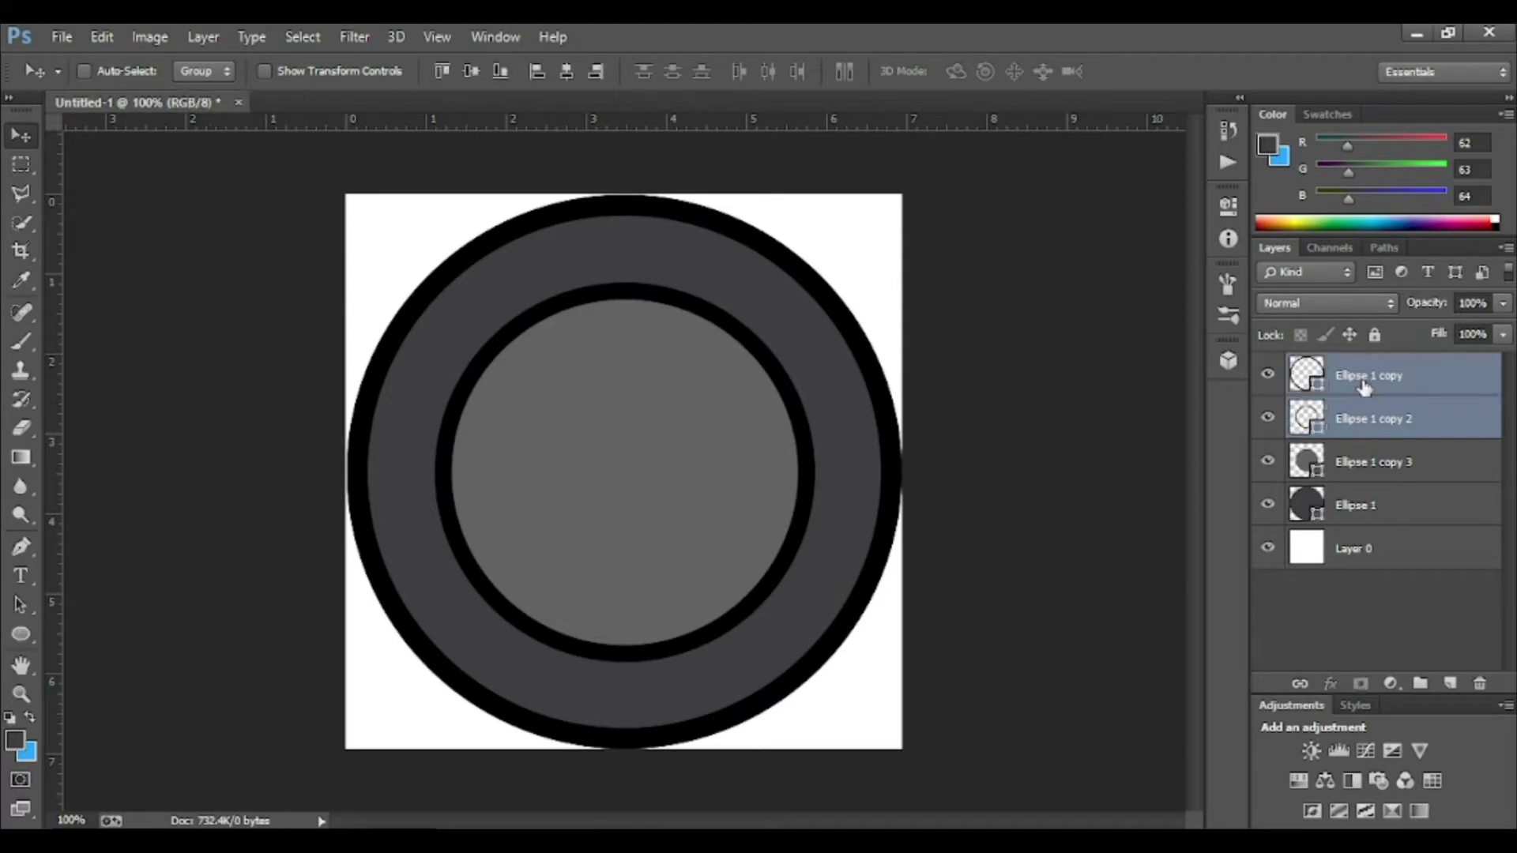
- Add a Bevel & Emboss effect to the outer ring's Ellipse 1 copy layer
left_click(1379, 662)
left_click(1352, 385)
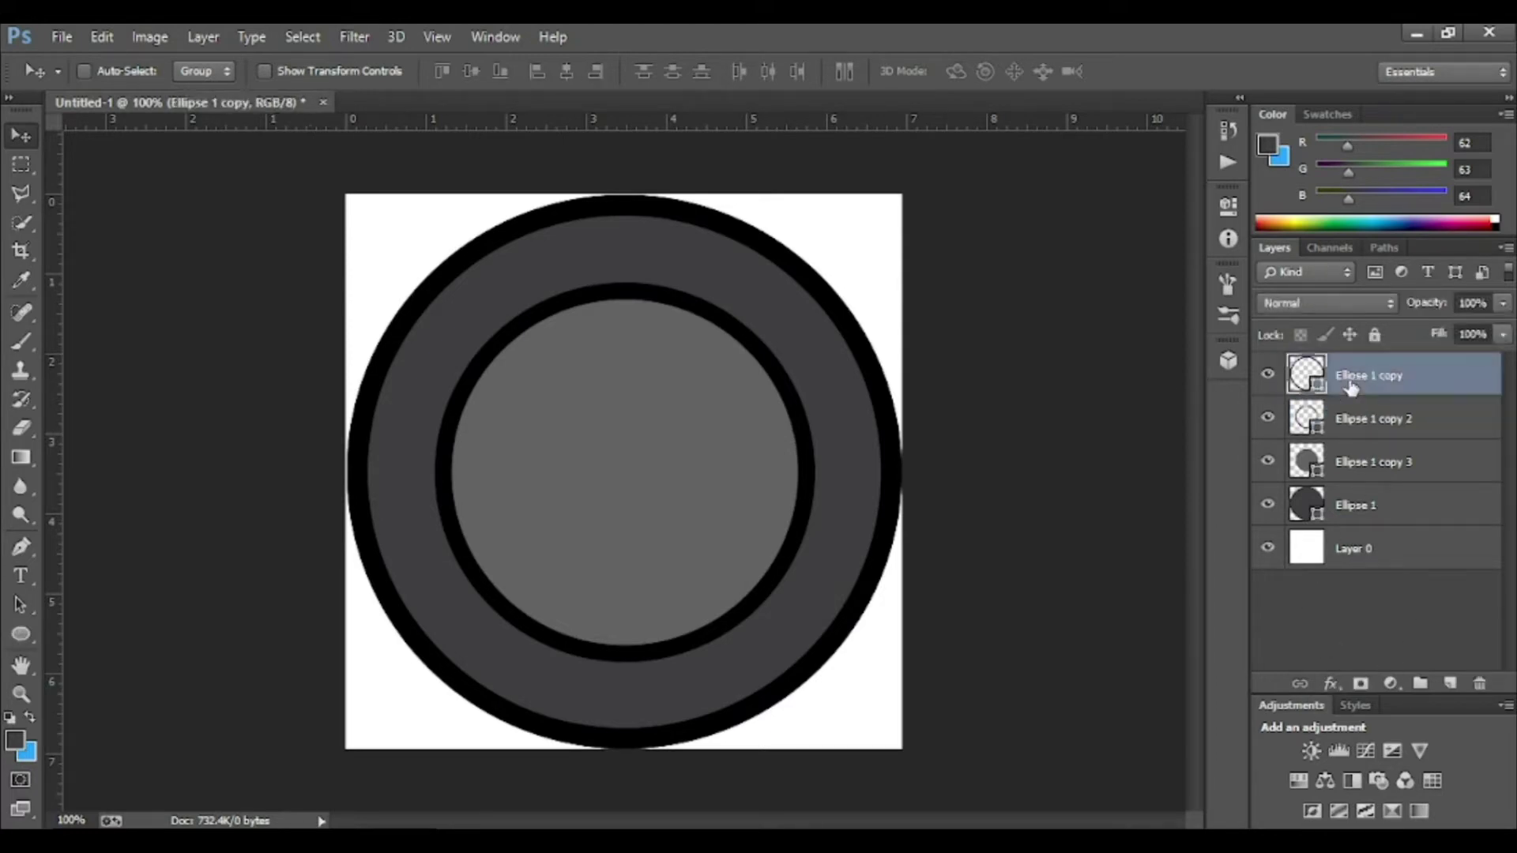
left_click(1332, 684)
left_click(1399, 403)
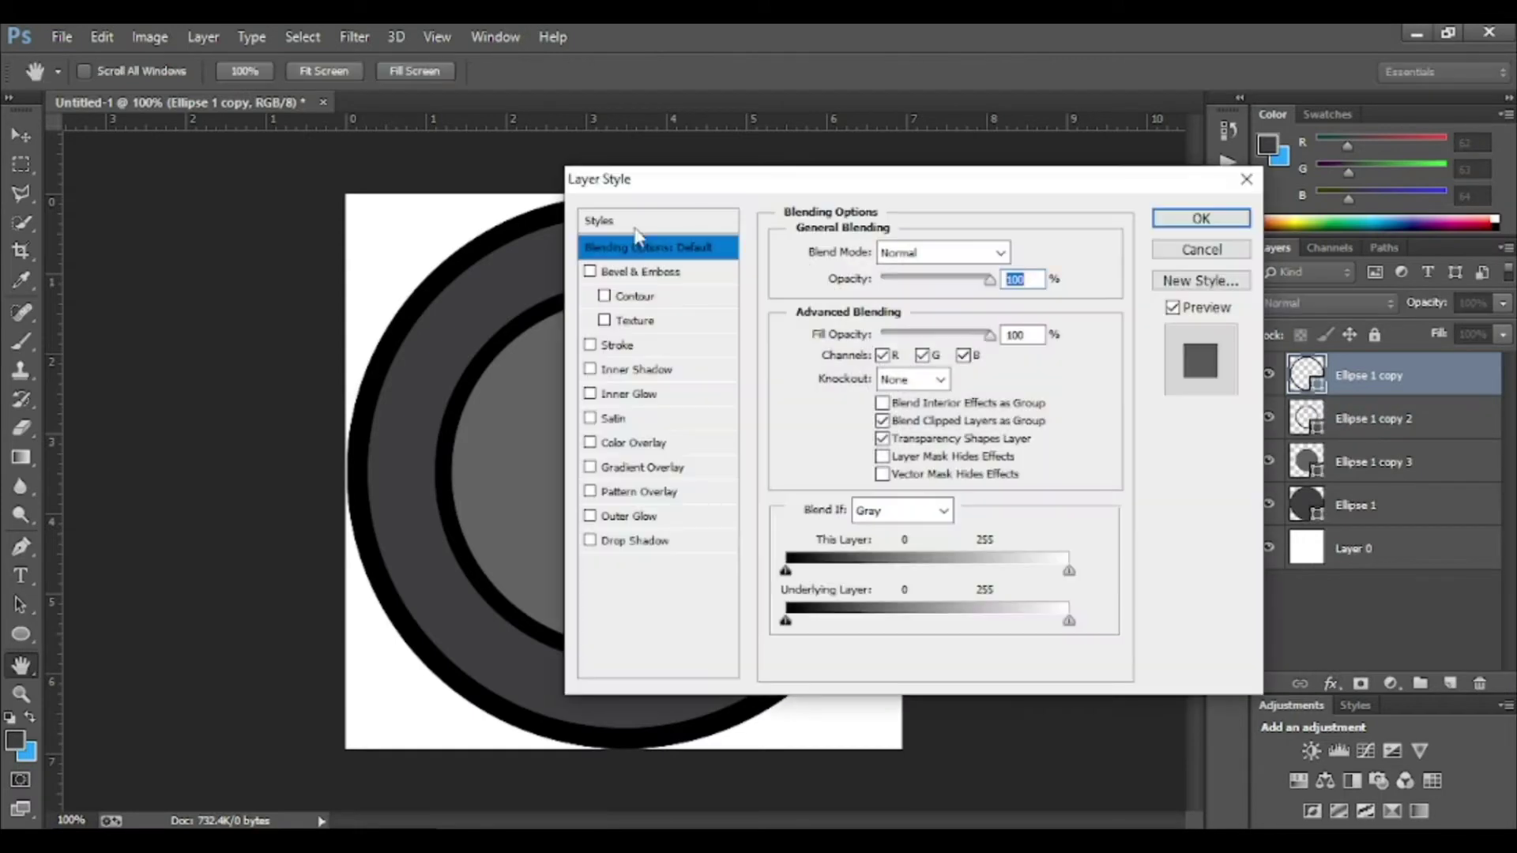
left_click(589, 272)
left_click_drag(824, 186, 1031, 140)
left_click(810, 276)
left_click(810, 276)
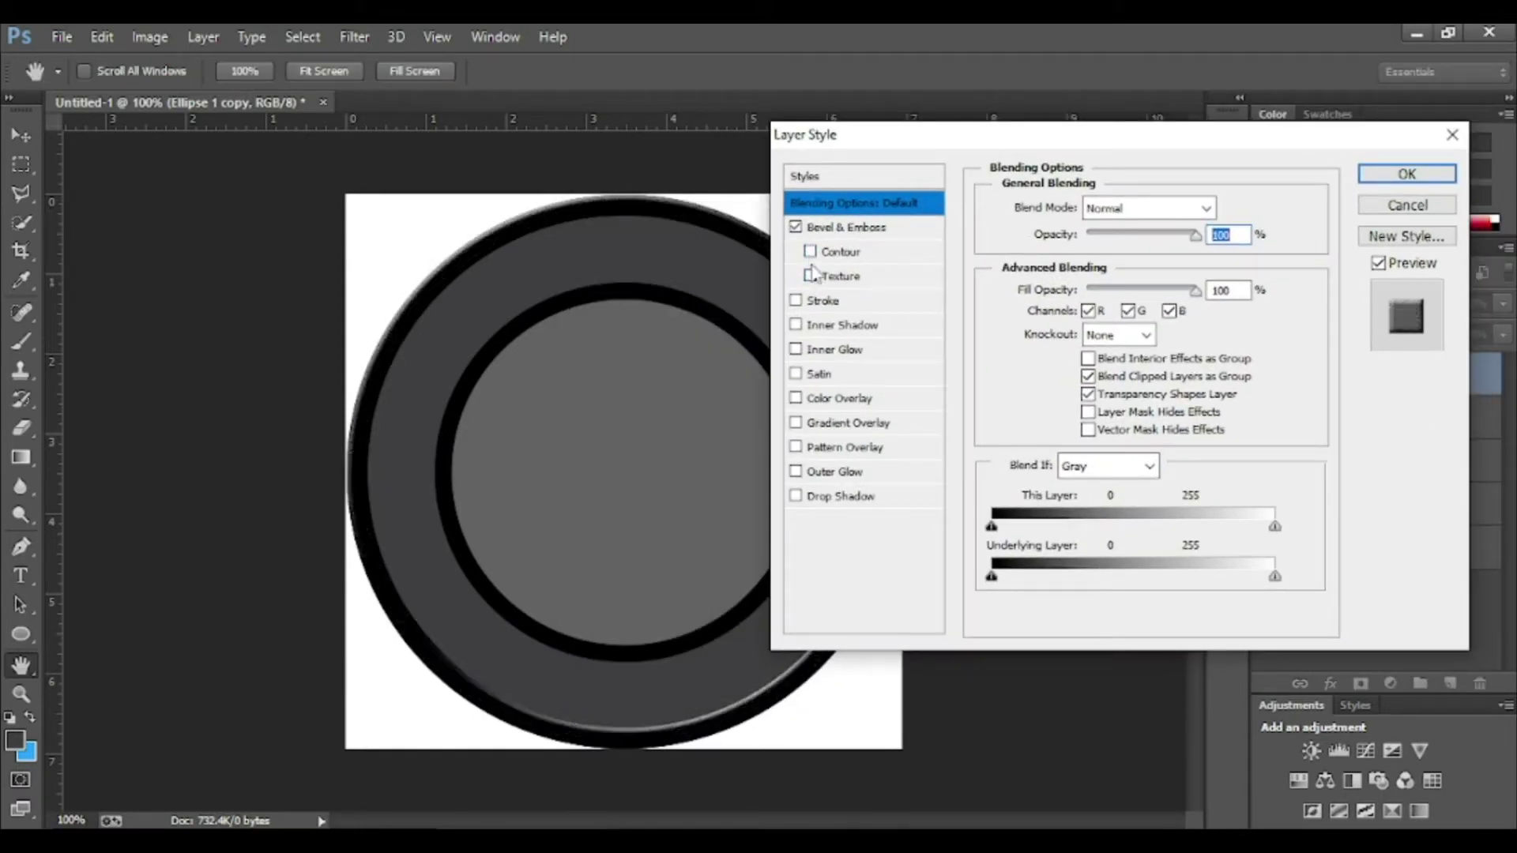
left_click(1401, 188)
- Apply the Bevel & Emboss style to the inner ring's Ellipse 1 copy 2 layer
left_click(1386, 464)
right_click(1391, 398)
left_click(1399, 411)
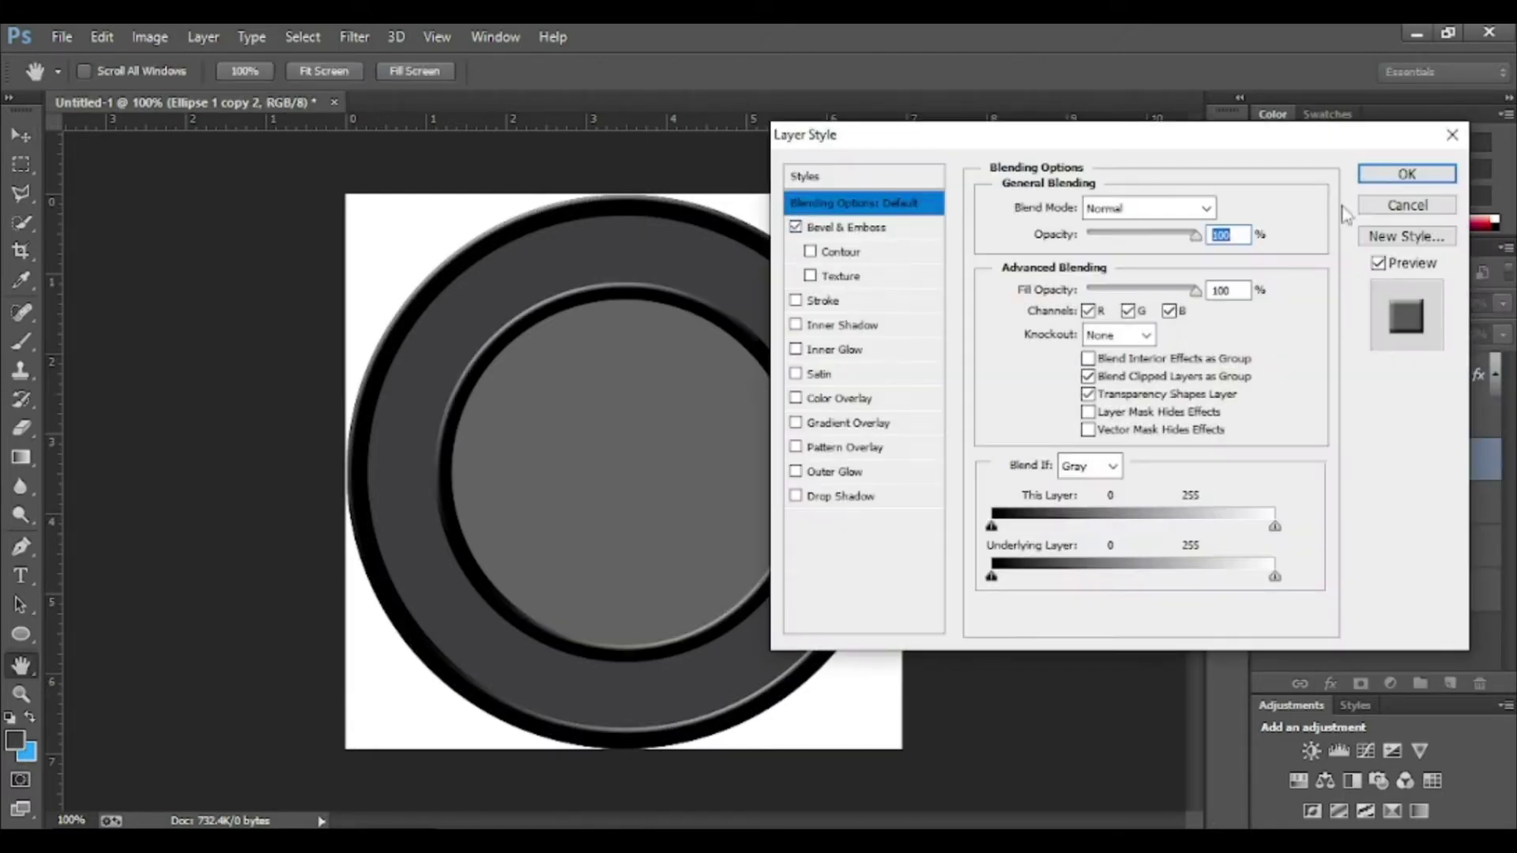
left_click(1383, 176)
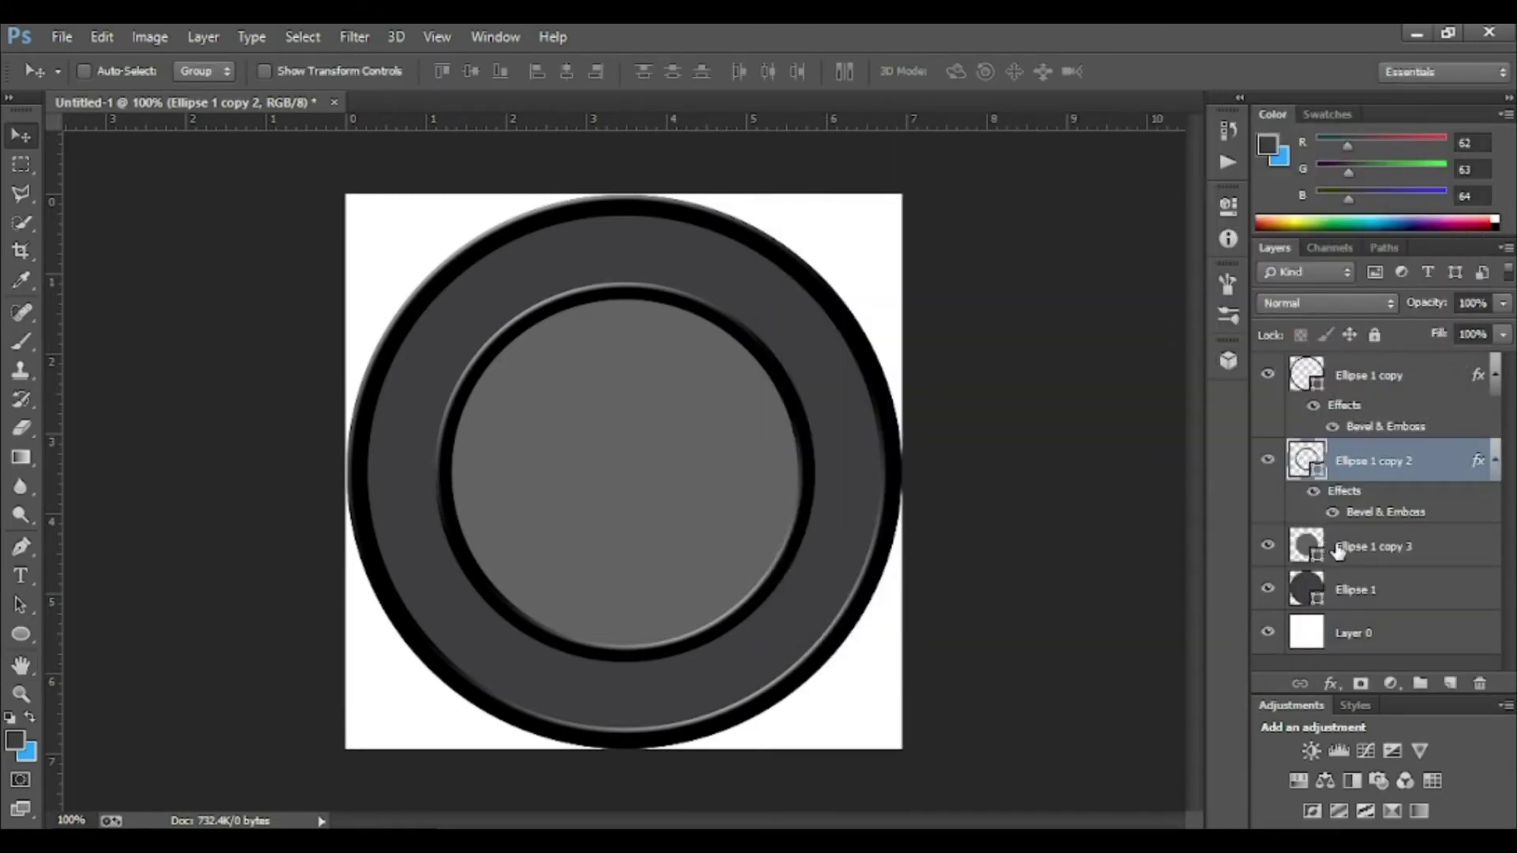
- Give base Ellipse 1 Bevel & Emboss with Blend Clipped Layers as Group off
left_click(1361, 591)
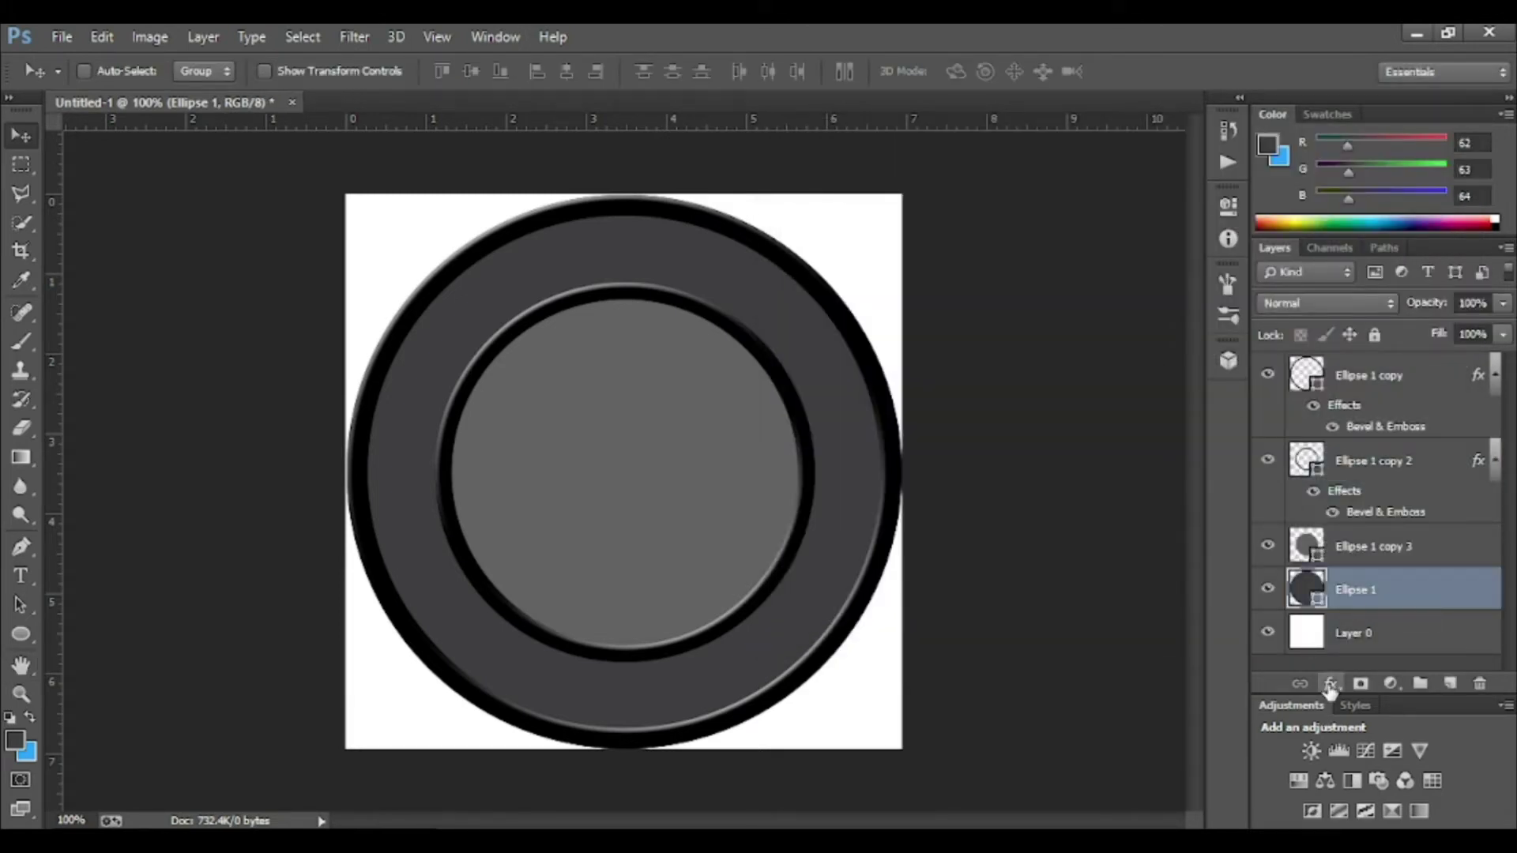
left_click(1331, 684)
left_click(1375, 417)
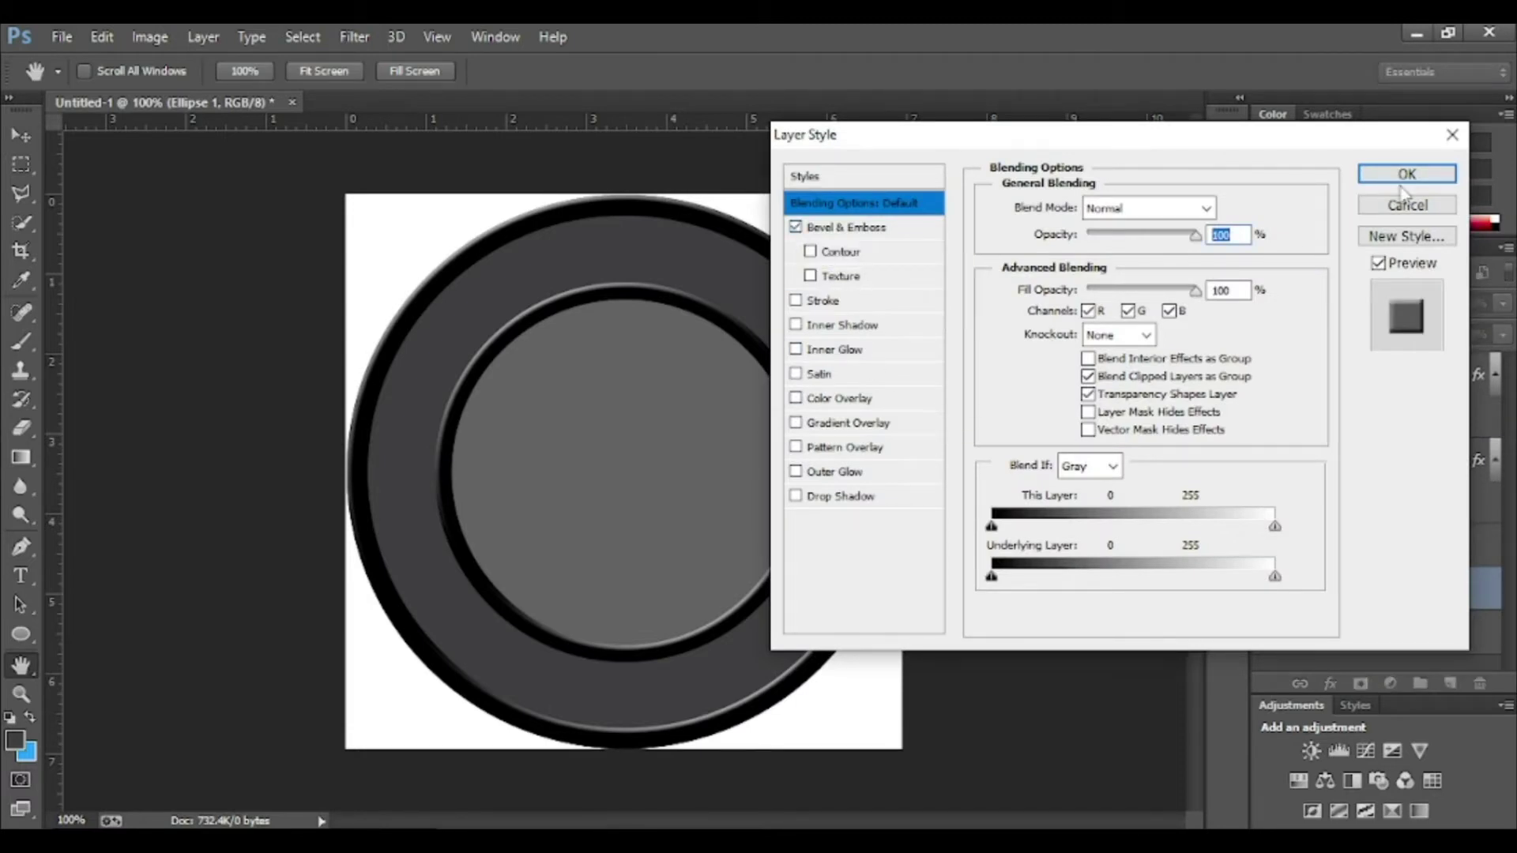
left_click(1089, 377)
left_click(1406, 174)
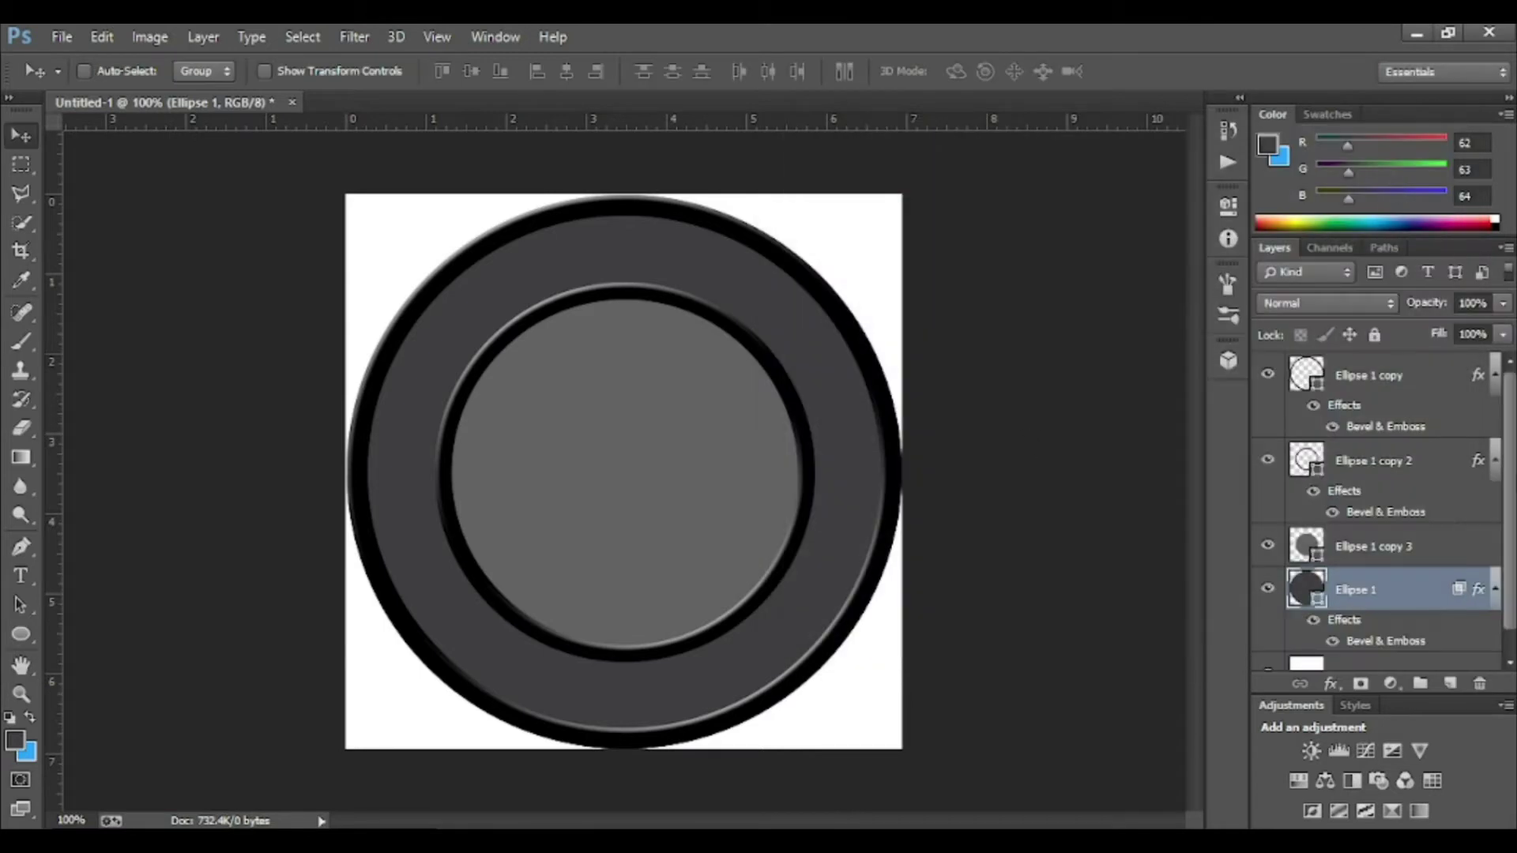
key("ctrl+r")
left_click(62, 36)
- Bring the cut-out profile portrait PNG in as Layer 1 inside the coin's inner circle
left_click(88, 81)
double_click(268, 245)
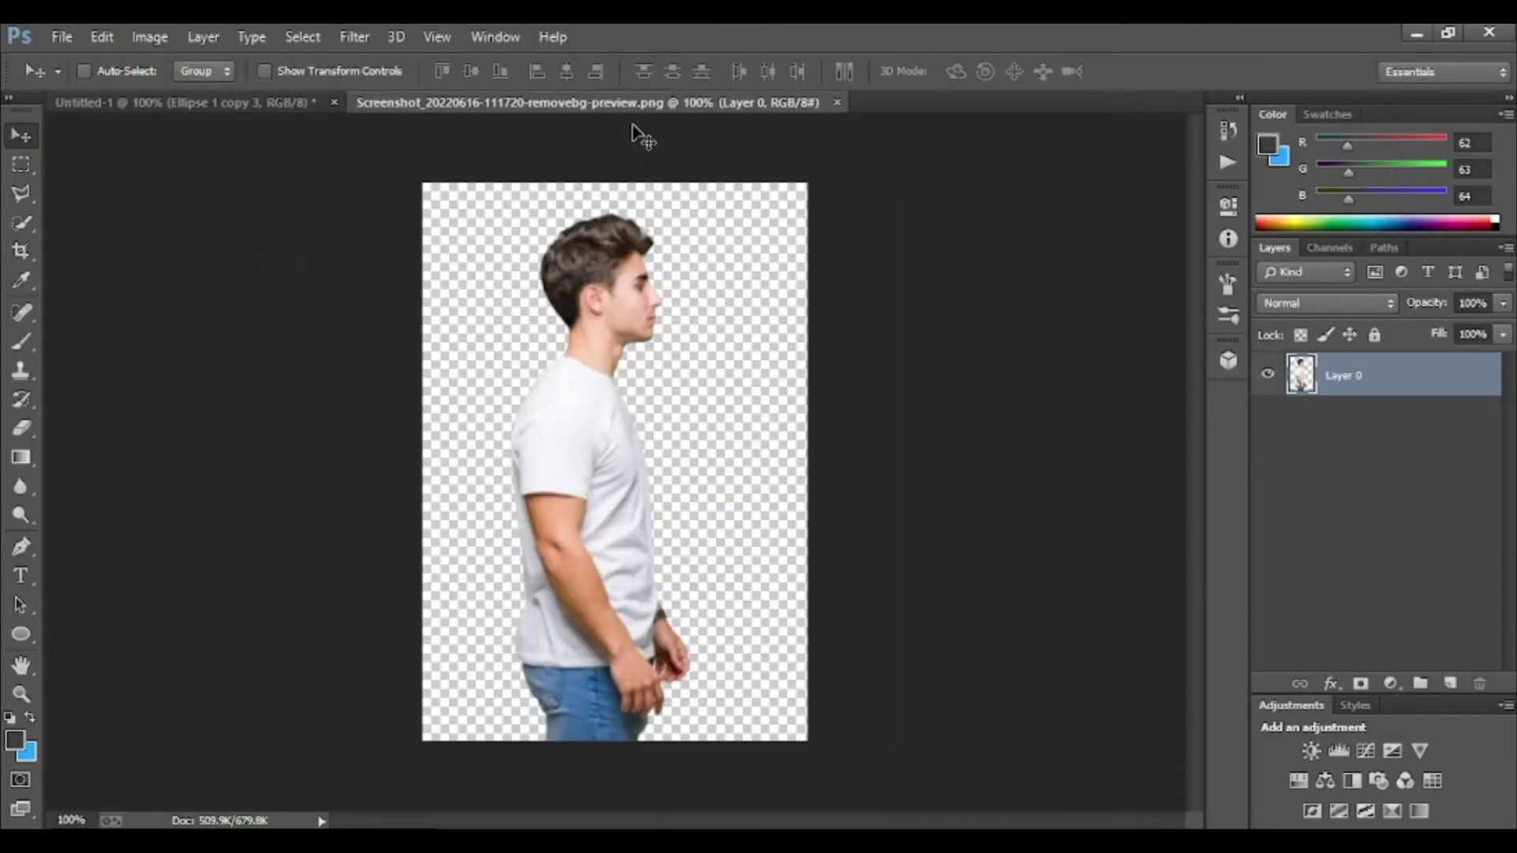
left_click_drag(634, 113, 909, 204)
left_click_drag(949, 324, 664, 276)
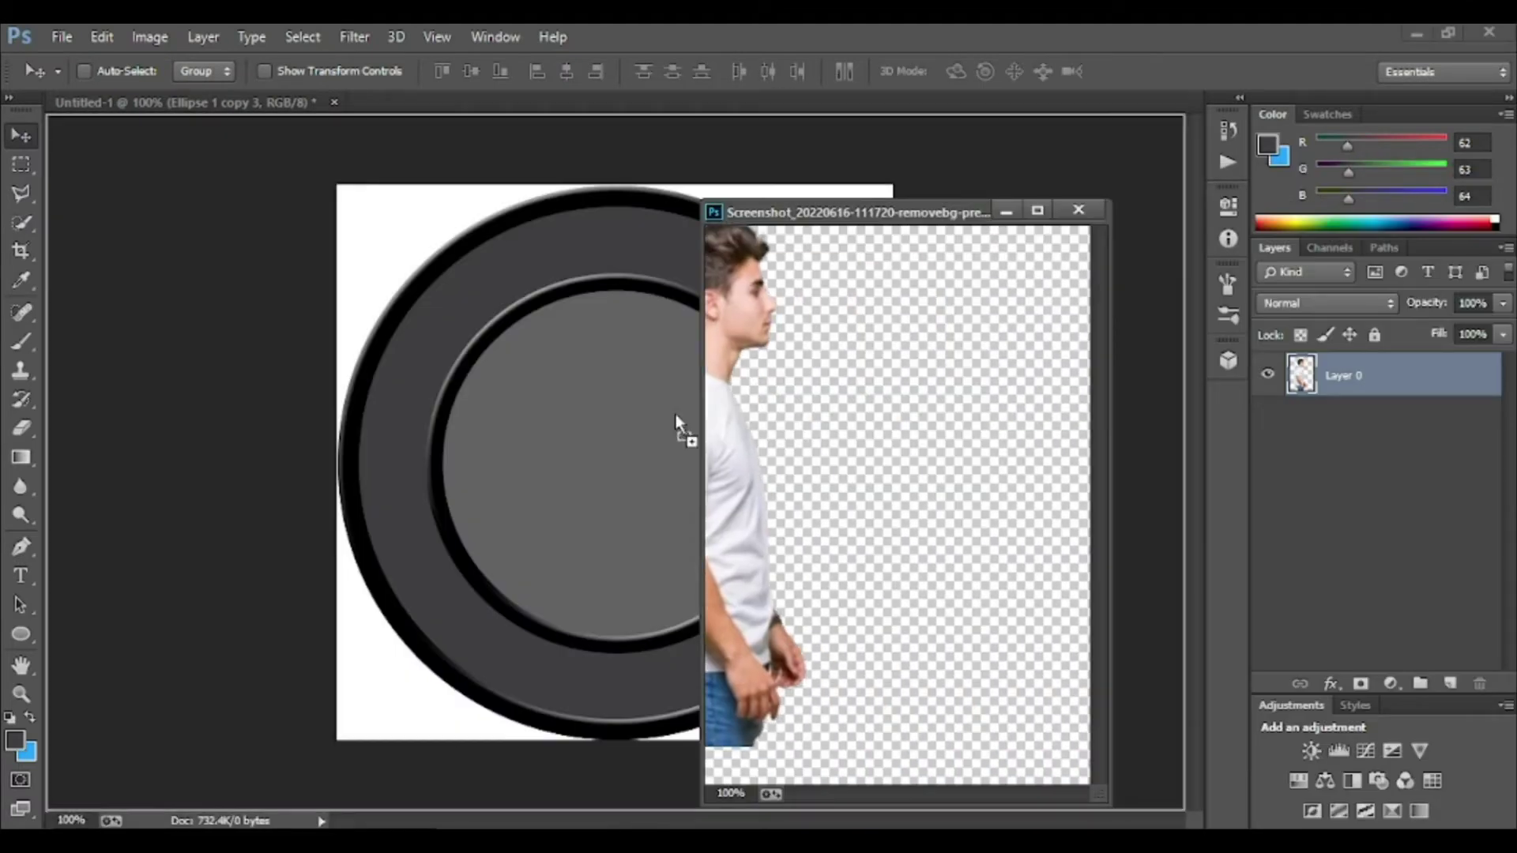
left_click(1079, 210)
mouse_move(602, 427)
left_mouse_down()
mouse_move(609, 543)
mouse_move(612, 507)
left_mouse_up()
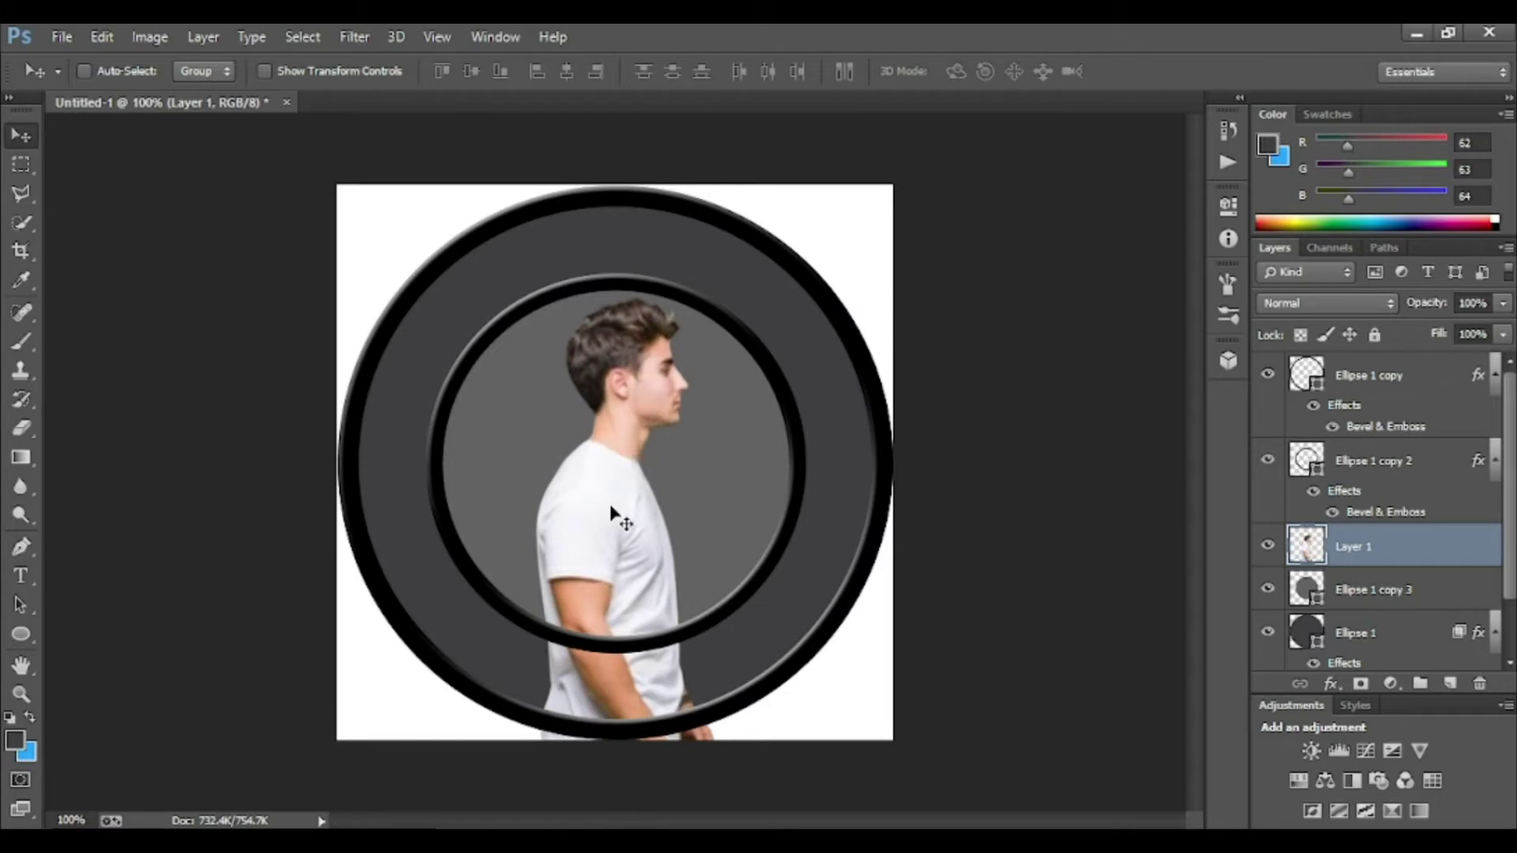
- Shift the portrait slightly left and down inside the inner circle
left_click(20, 194)
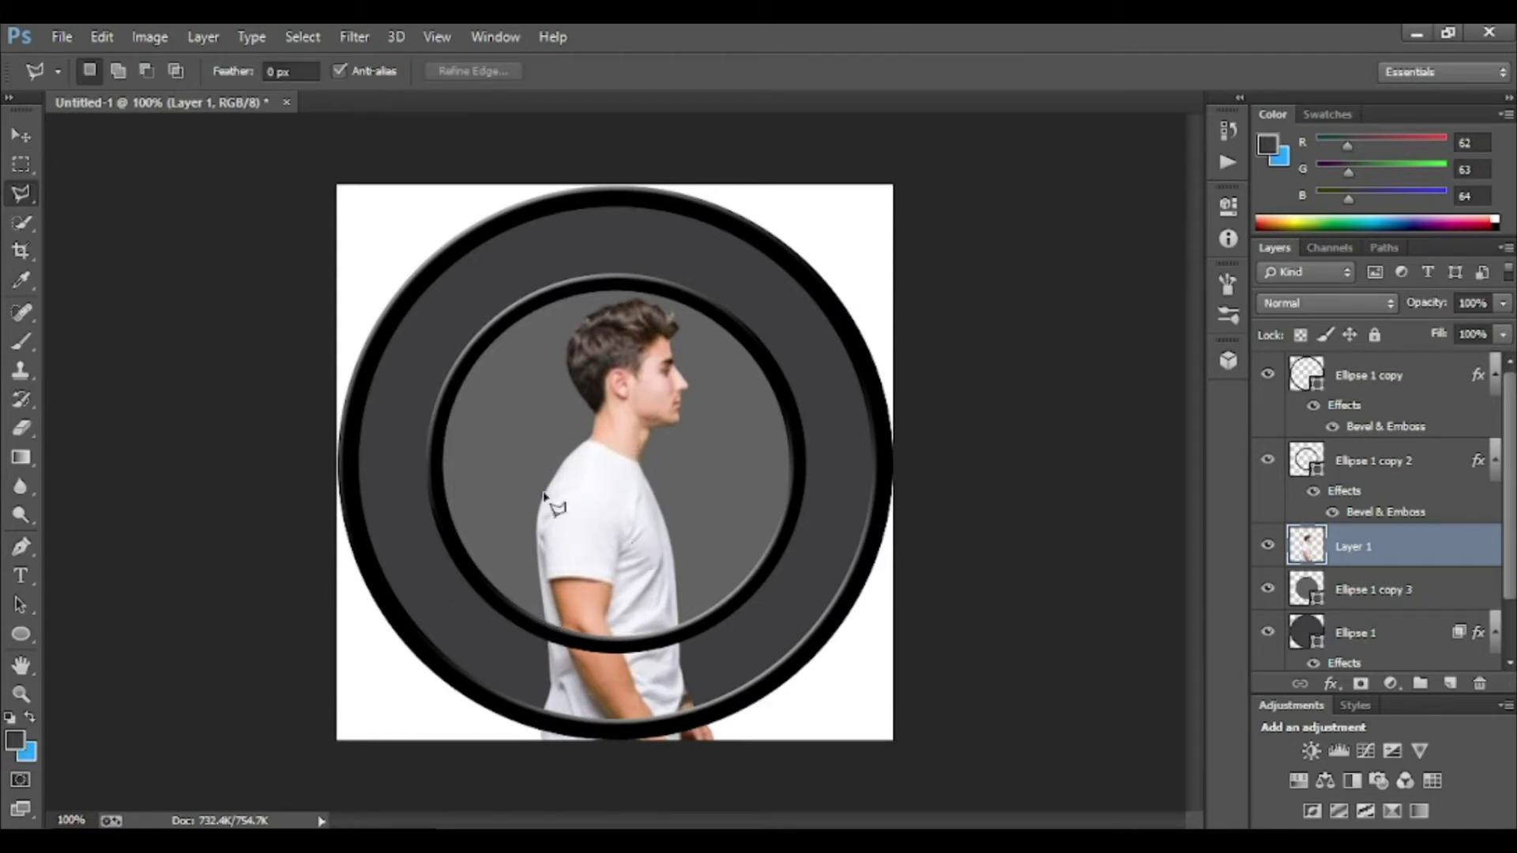
key("v")
left_click_drag(599, 471, 591, 483)
key("l")
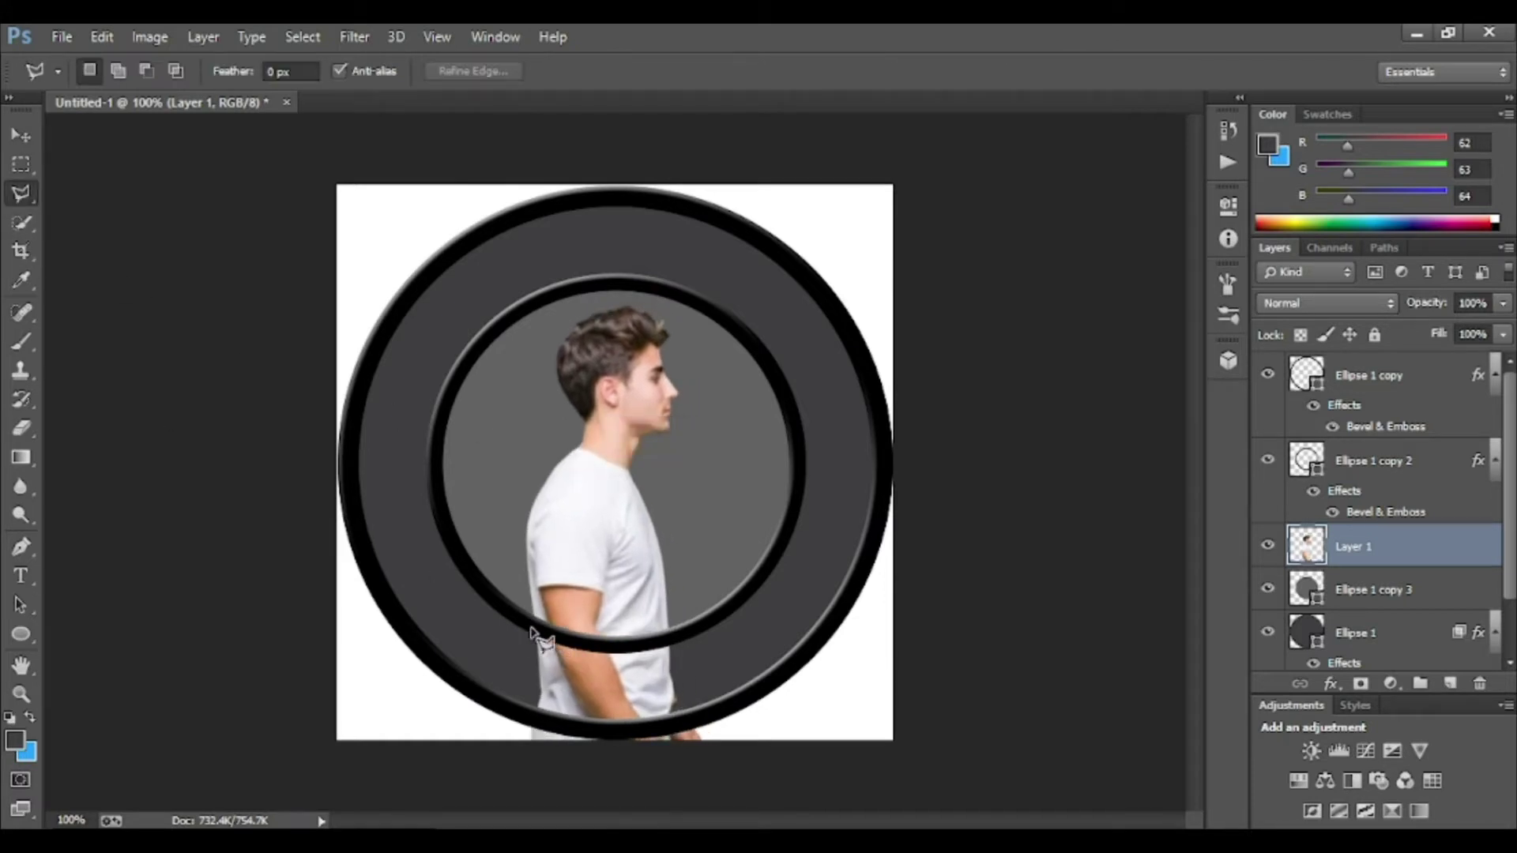
double_click(533, 632)
left_click(777, 349)
- Enlarge the portrait with Ctrl+T and move it lower in the circle
key("ctrl+t")
left_click_drag(709, 325, 717, 305)
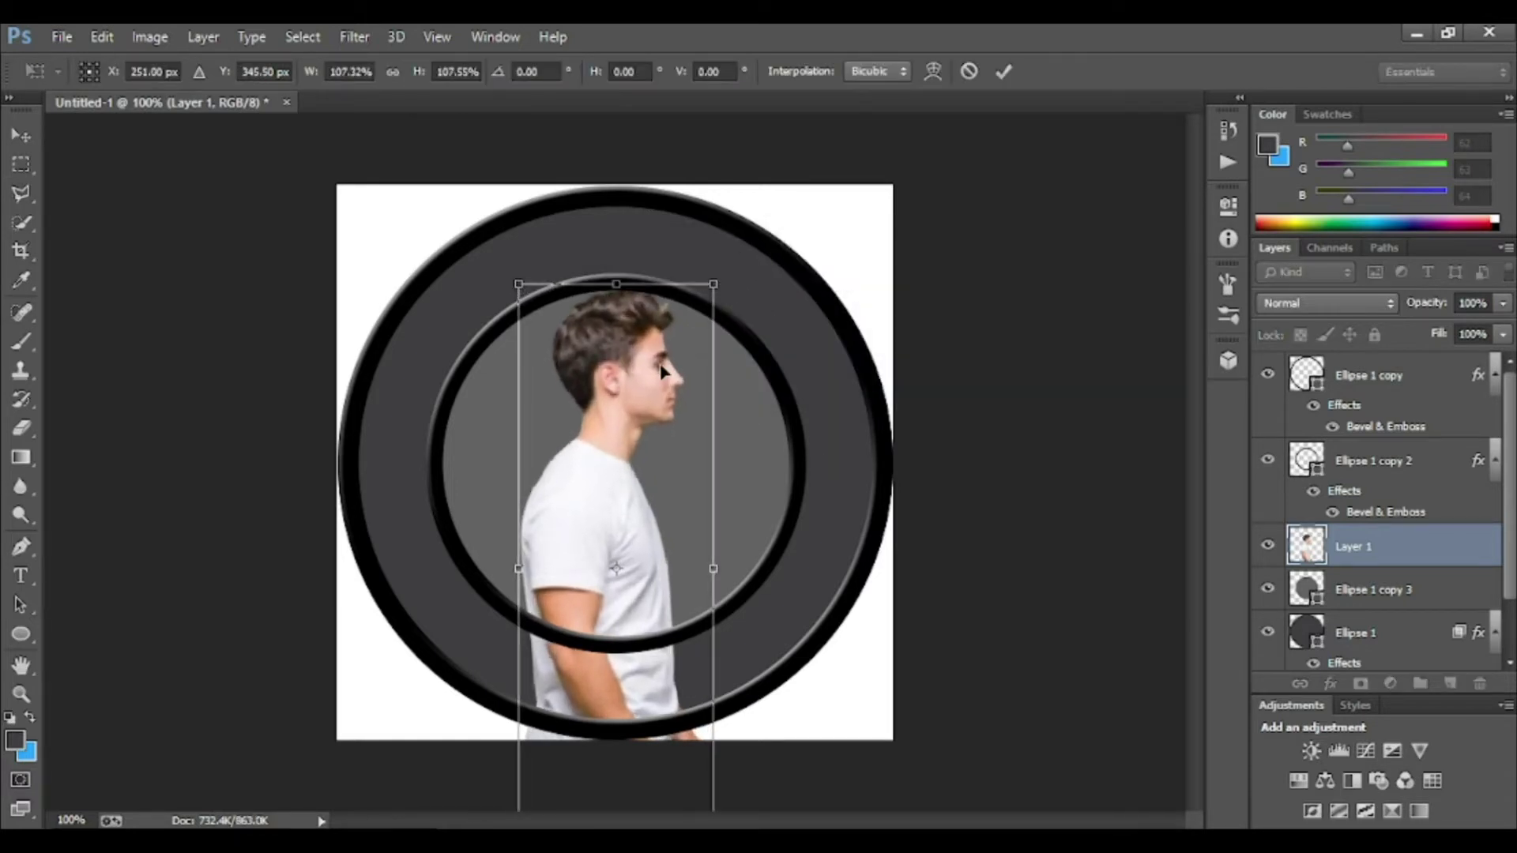
left_click_drag(662, 371, 664, 404)
left_click_drag(717, 317, 717, 303)
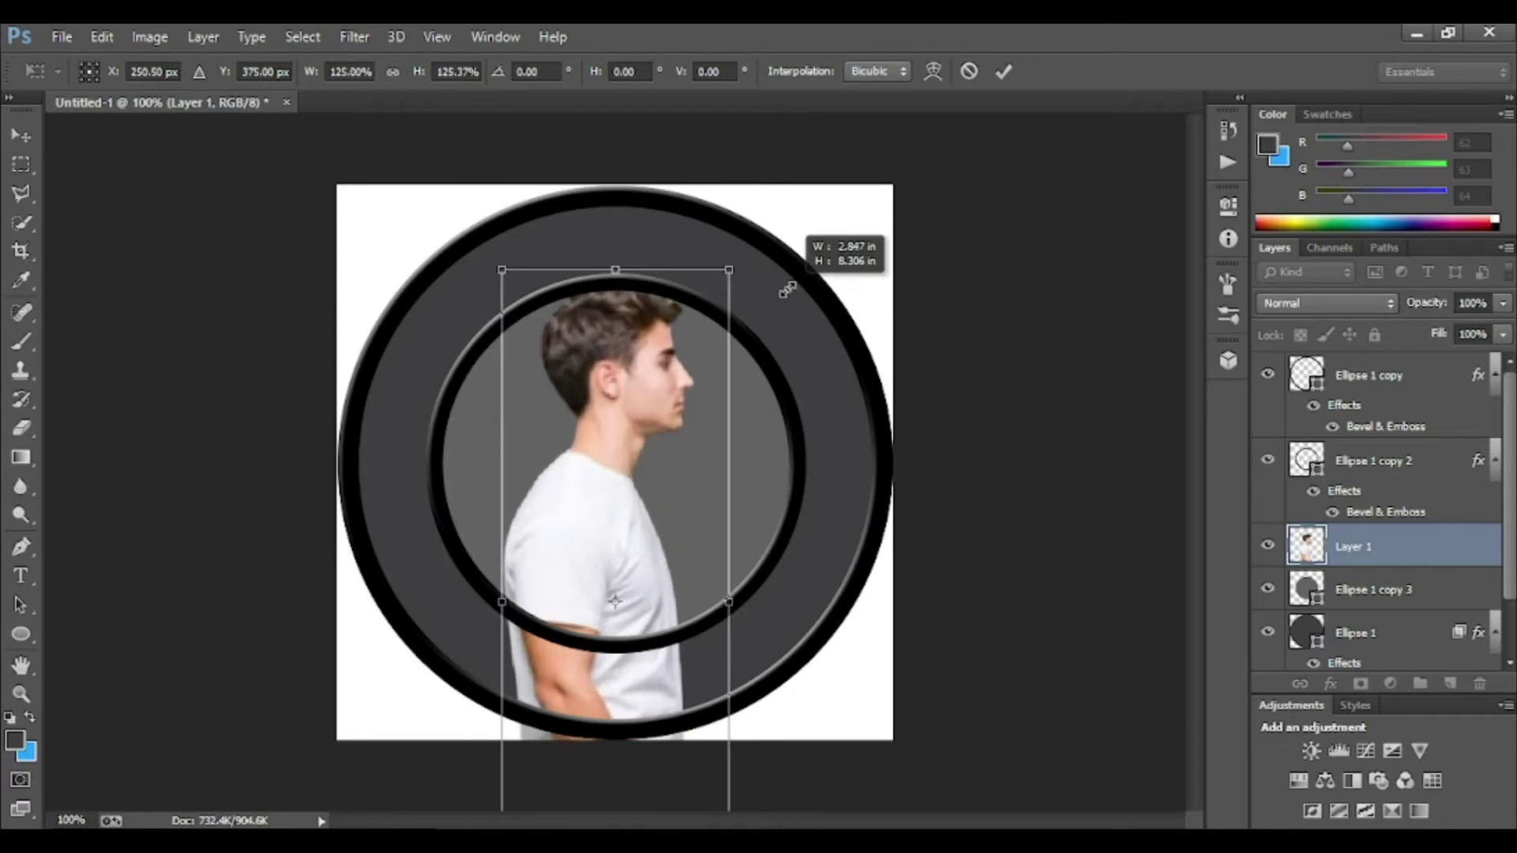
key("Return")
- Trim away the portrait area below the inner ring with a polygonal selection
left_click(518, 613)
left_click(575, 643)
left_click(632, 650)
left_click(678, 638)
left_click(696, 755)
left_click(503, 772)
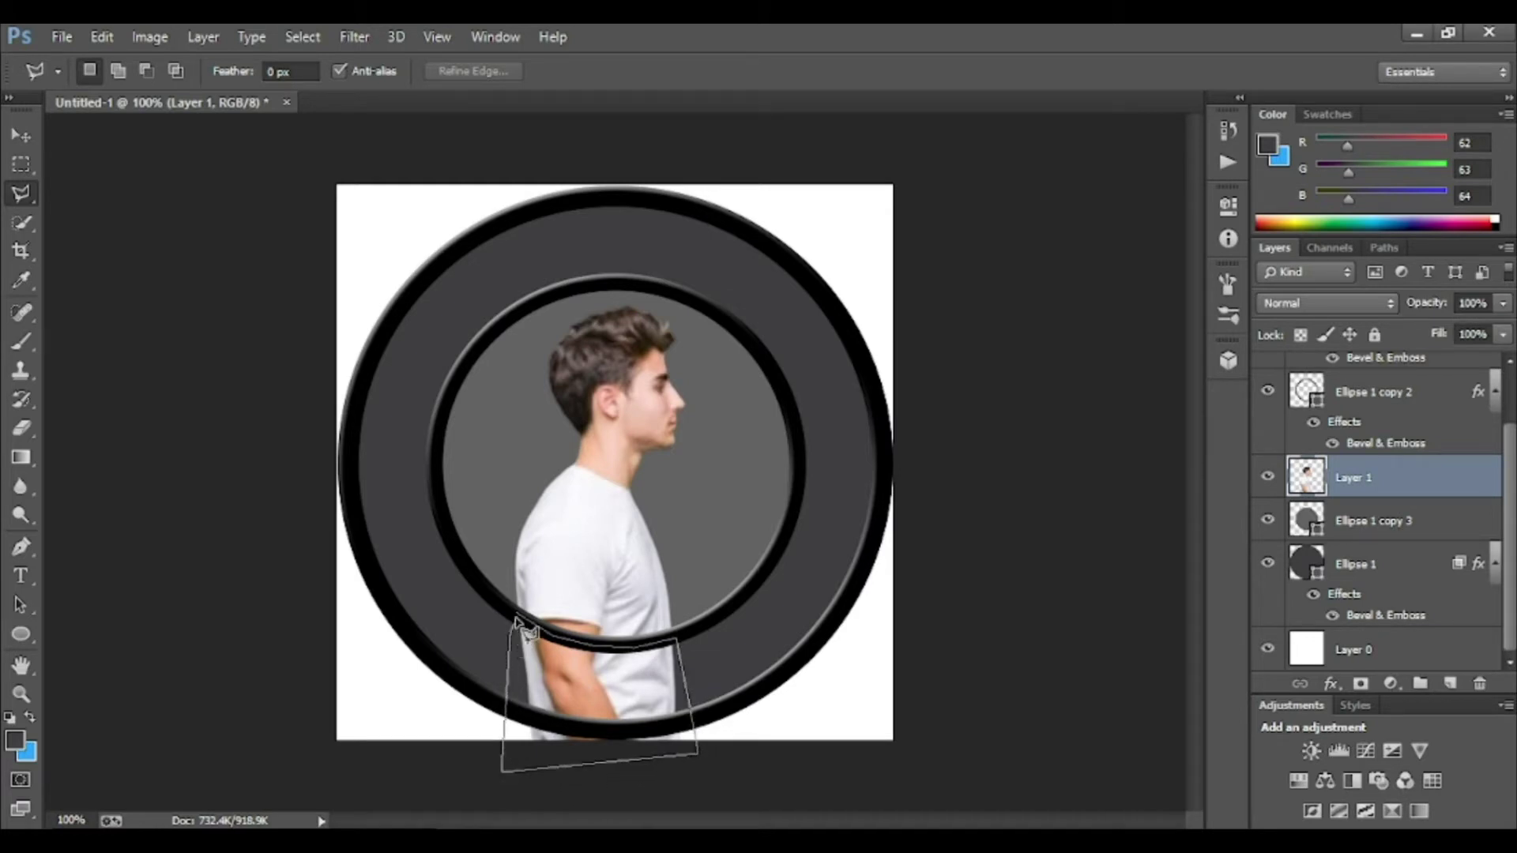
left_click(512, 629)
key("Delete")
key("ctrl+d")
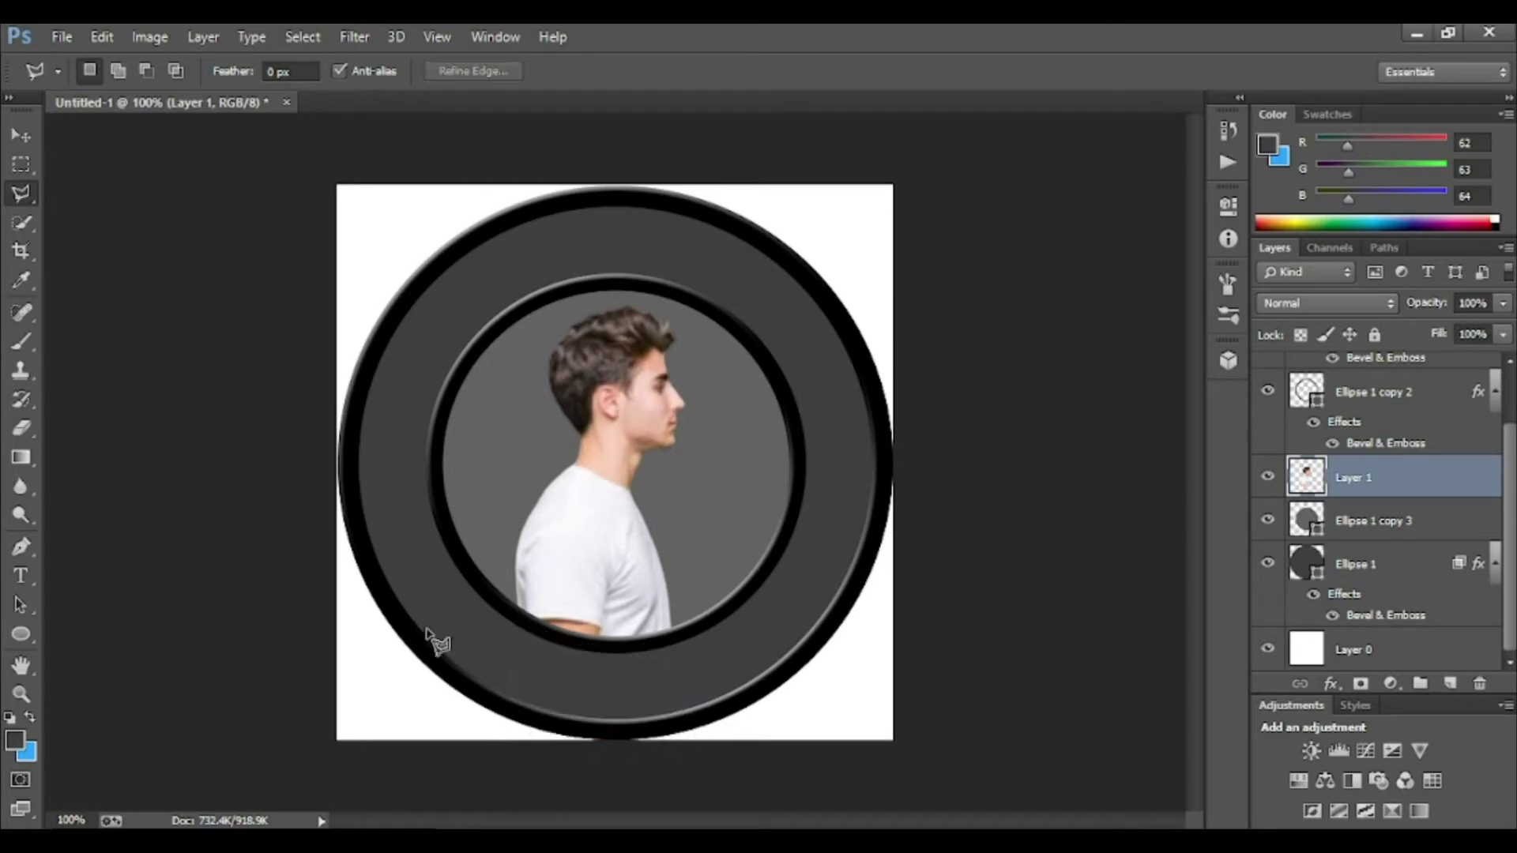
- Nudge the portrait right to centre it within the grey disc
key("v")
mouse_move(607, 531)
left_mouse_down()
mouse_move(627, 535)
mouse_move(604, 519)
left_mouse_up()
left_click(1365, 535, "ctrl")
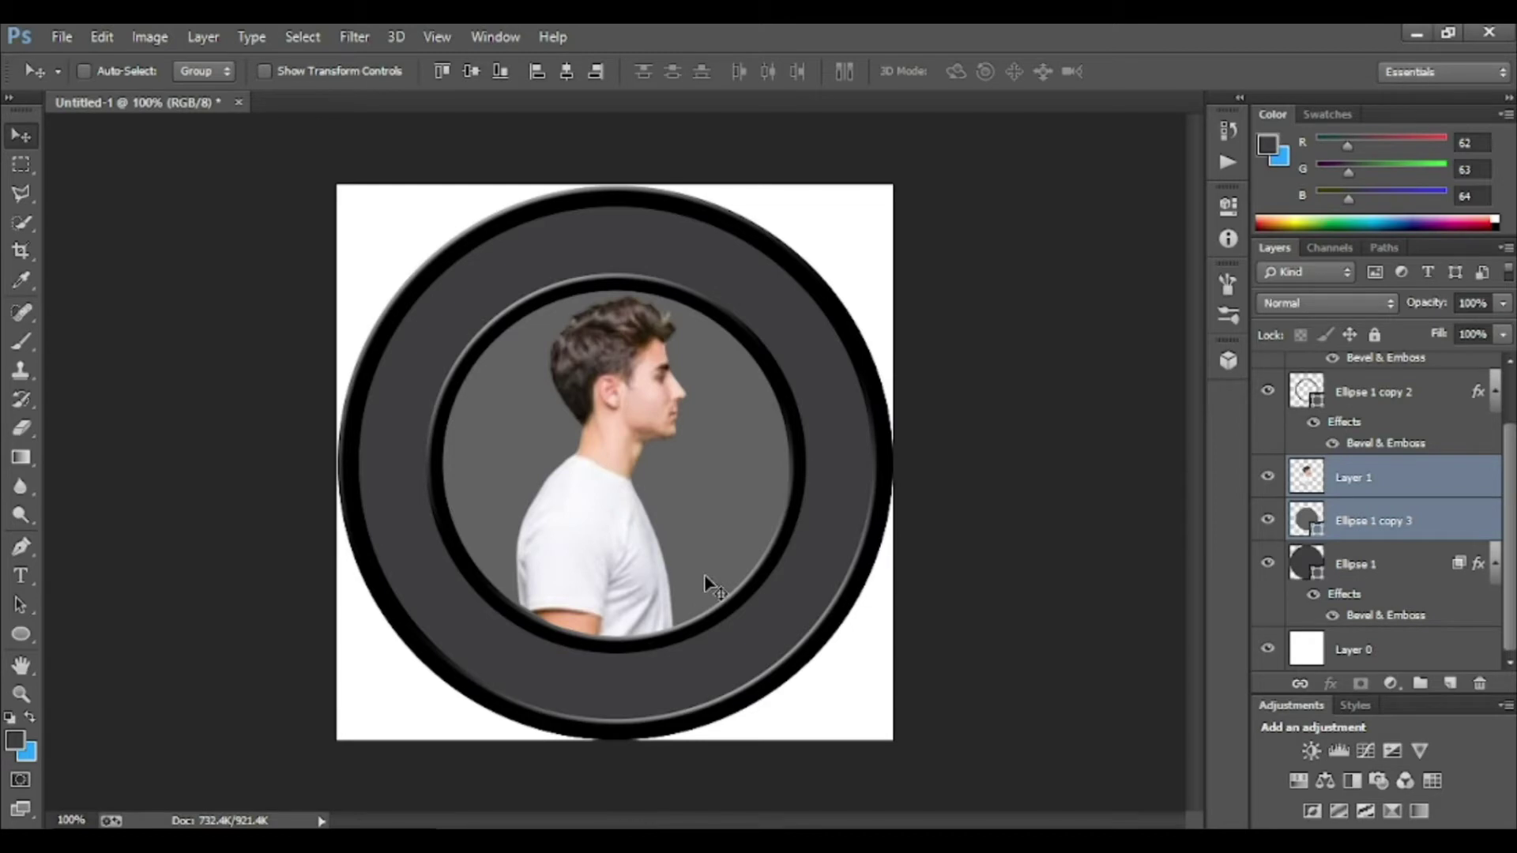
- Add a Black & White adjustment to the portrait with Reds -31 and Yellows -22
left_click(1414, 475)
key("Right")
key("Right")
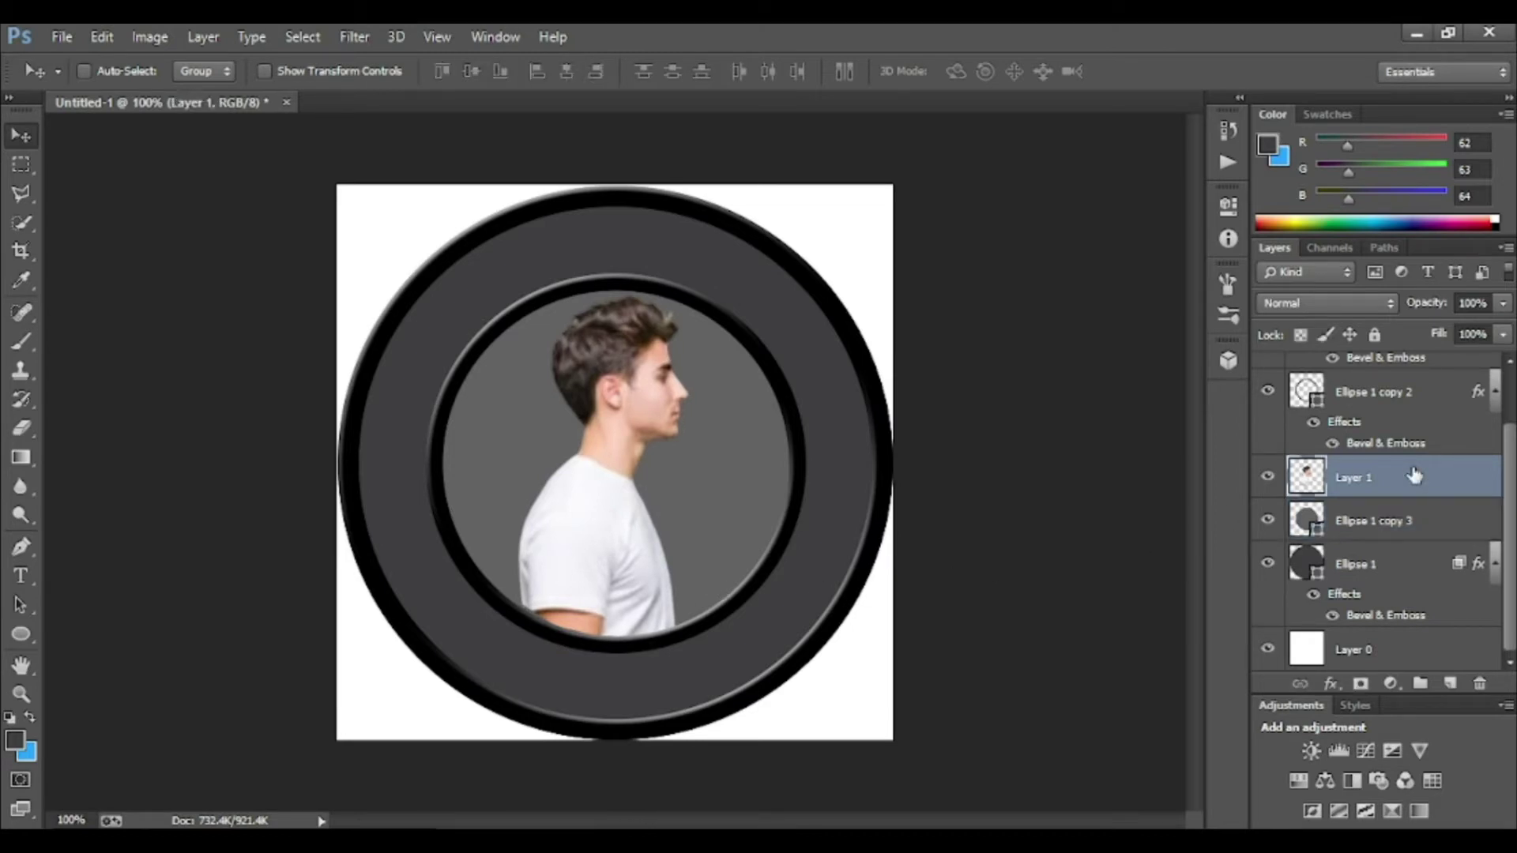
left_click(1390, 684)
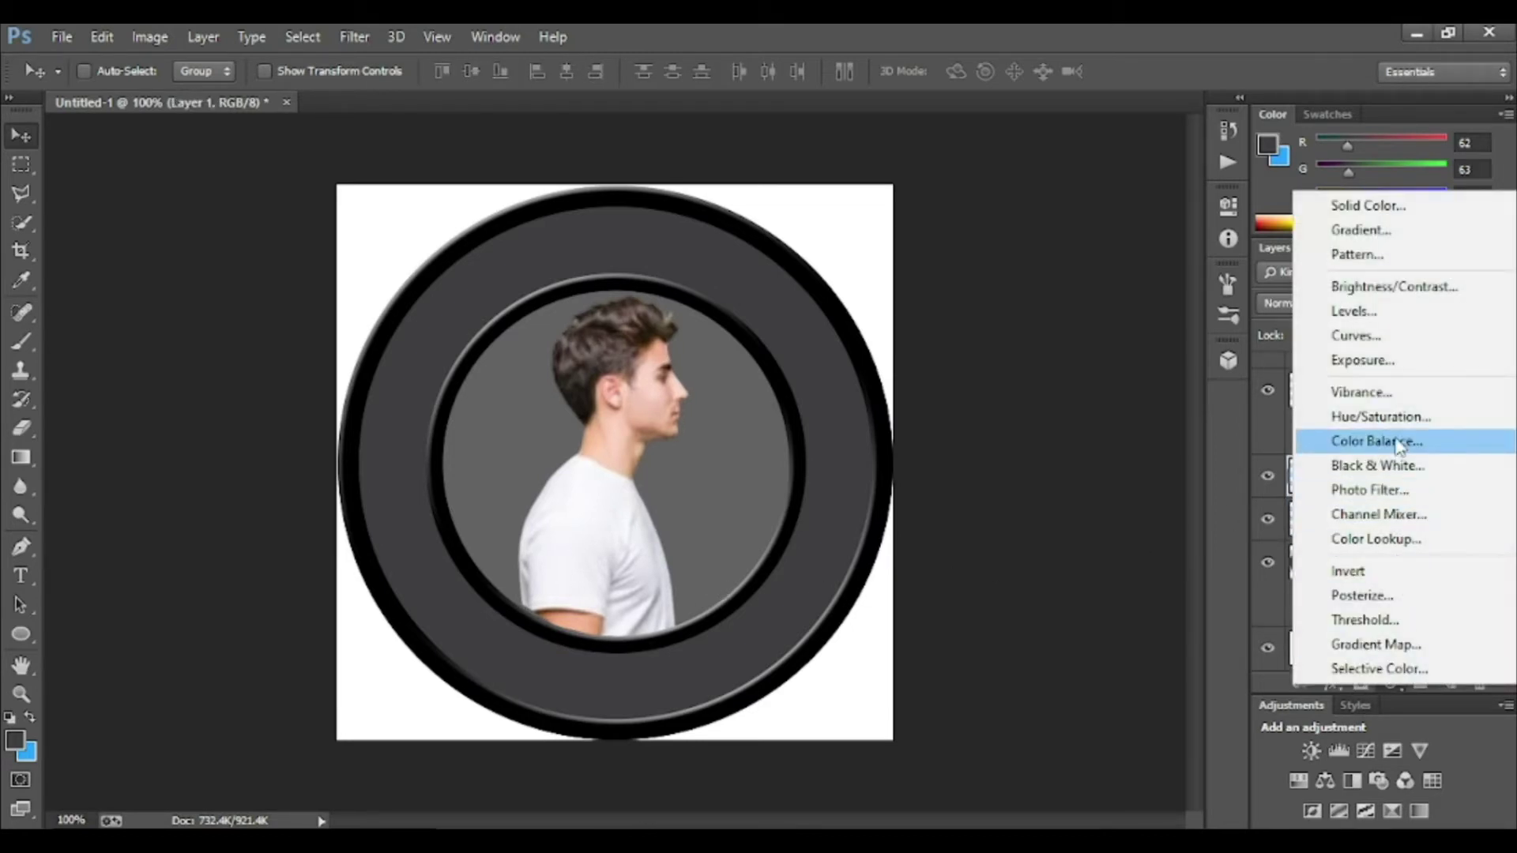
left_click(1376, 466)
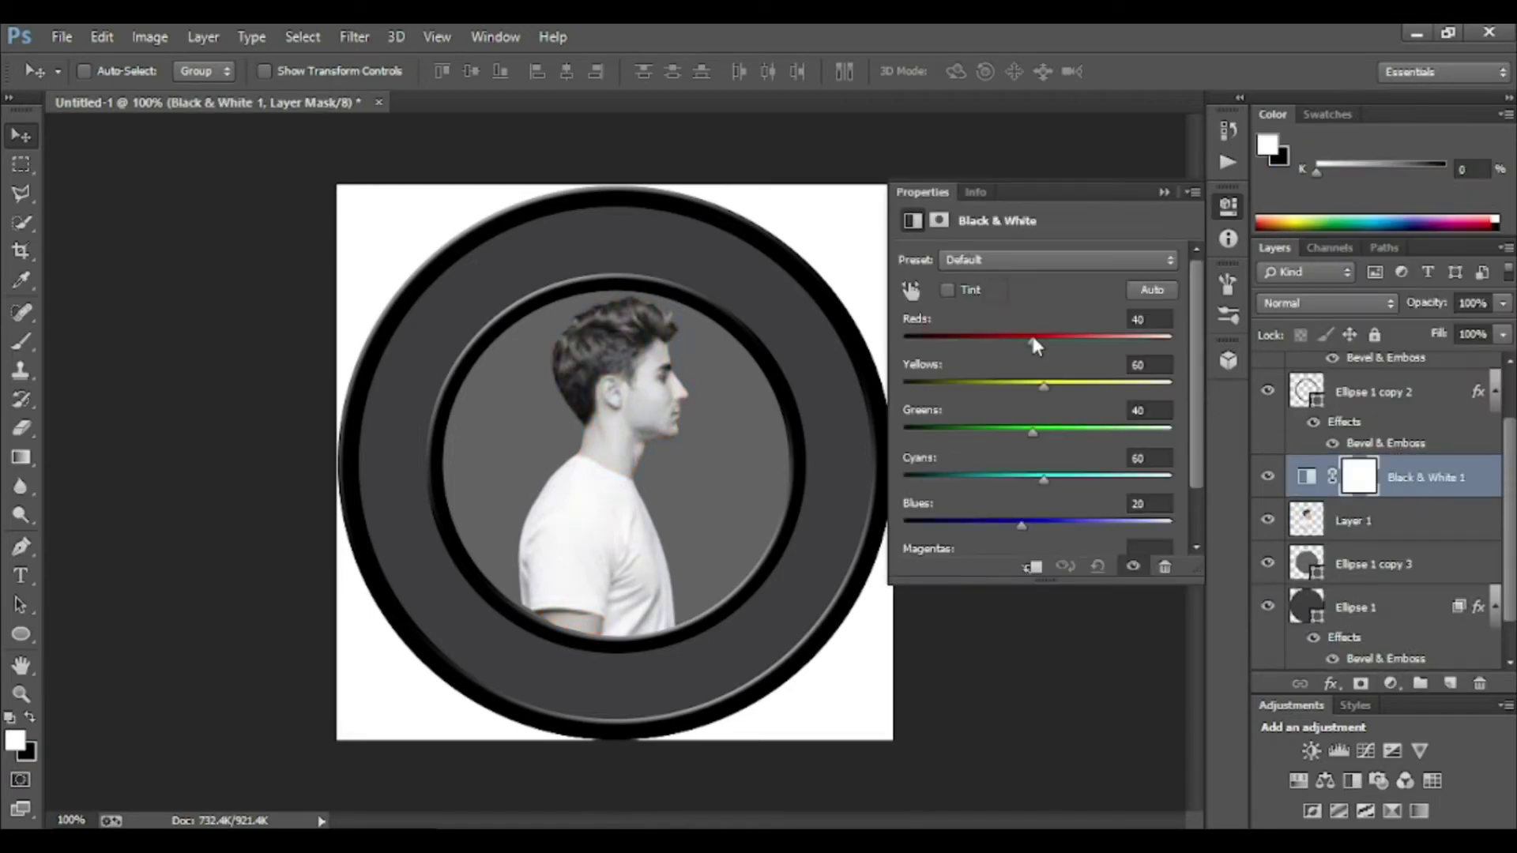
left_click_drag(1032, 339, 994, 340)
left_click_drag(1044, 386, 1000, 387)
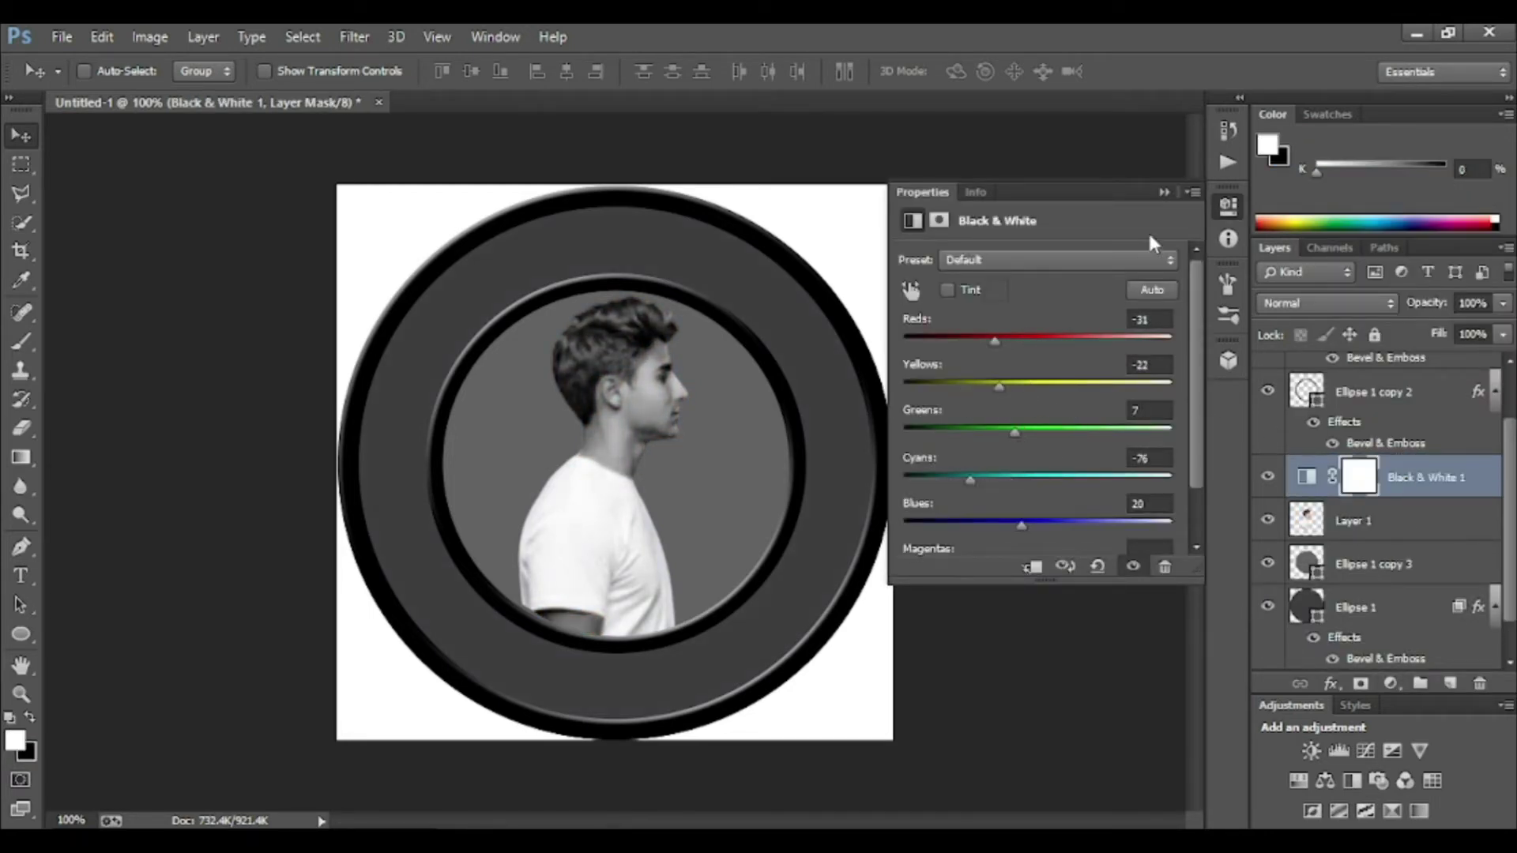
- Collapse the Black & White properties and reselect the portrait layer
left_click(532, 156)
left_click(354, 37)
left_click(472, 212)
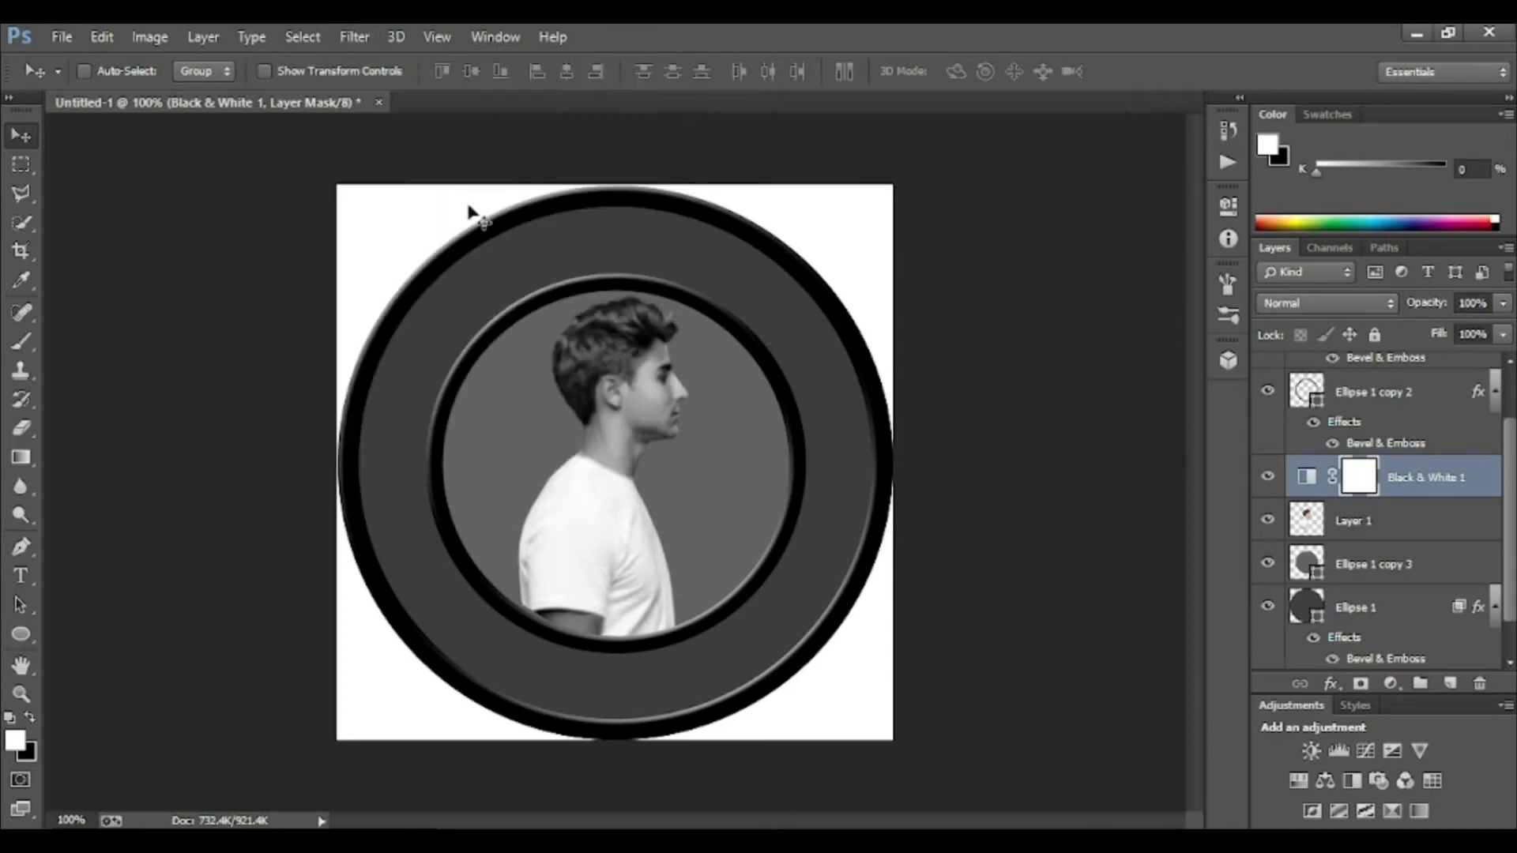
left_click(1347, 523)
left_click(356, 36)
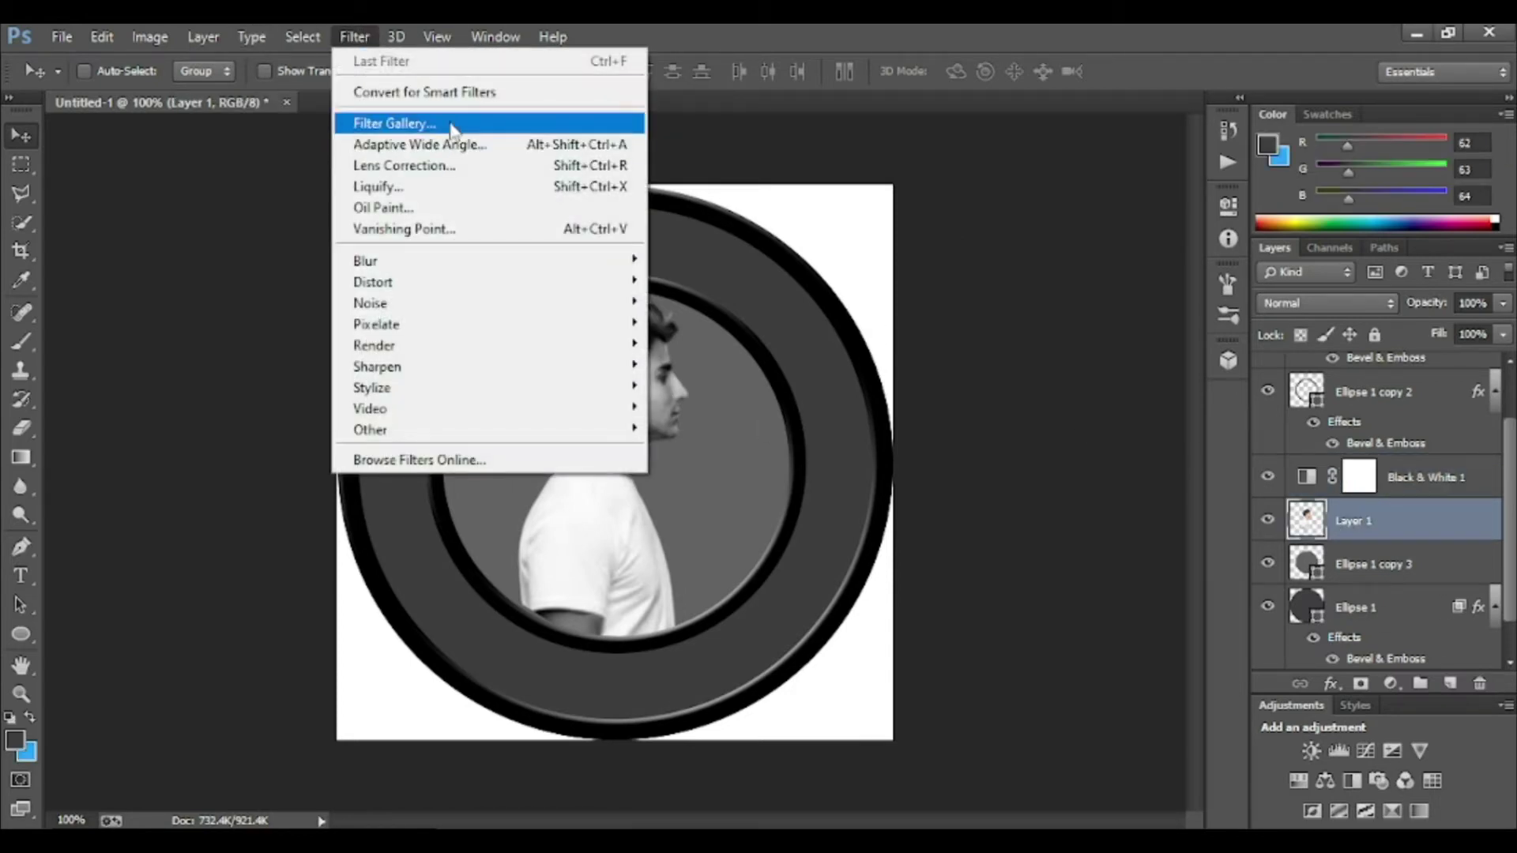
- Zoom out and outline the portrait area hanging below the canvas
left_click(394, 123)
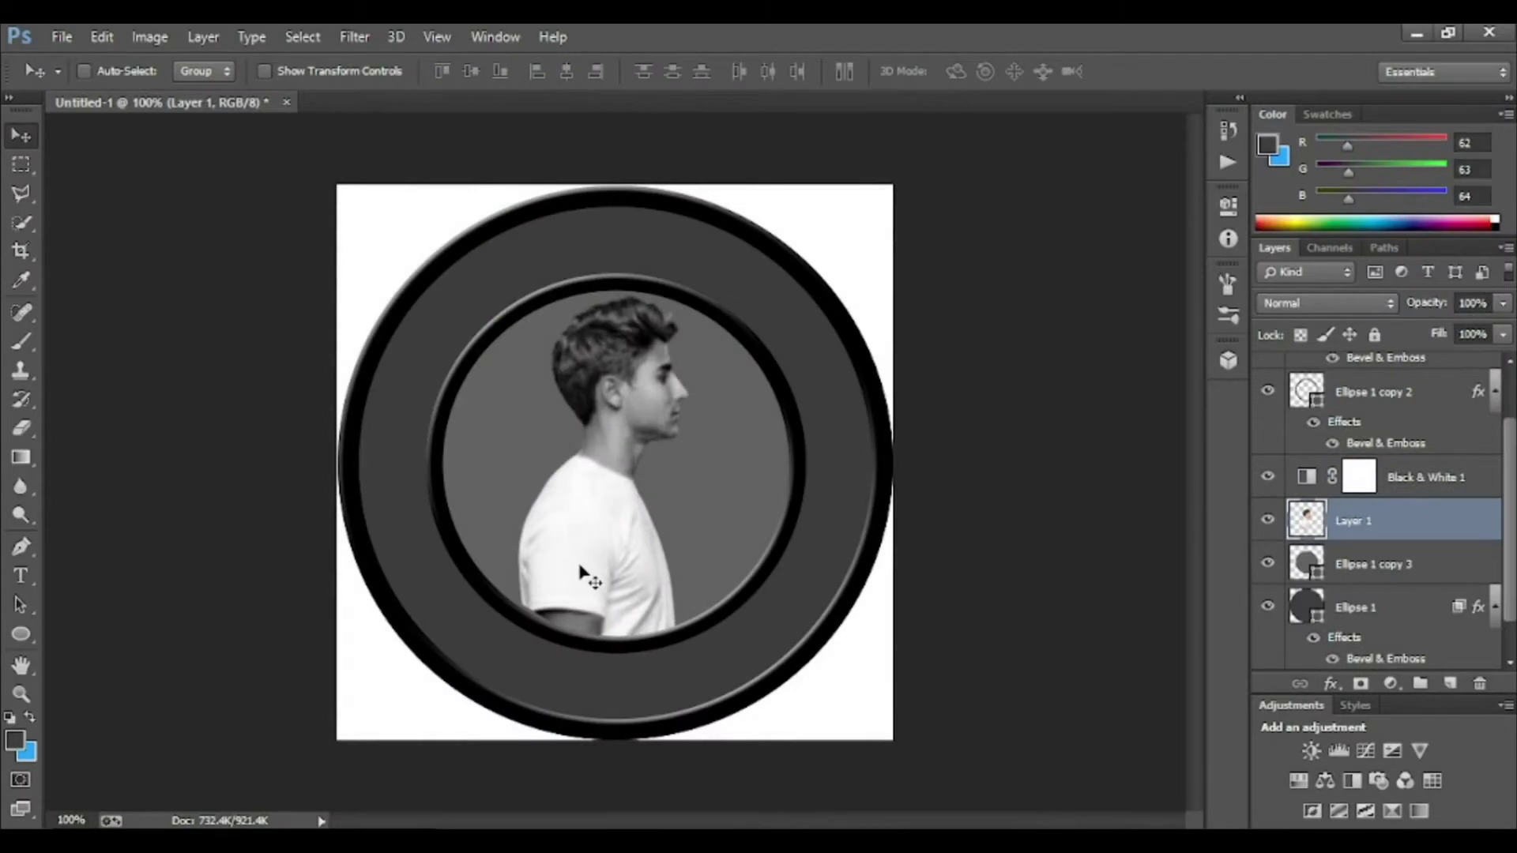
key("ctrl+minus")
key("ctrl+minus")
key("ctrl+minus")
left_click(21, 193)
left_click(531, 544)
left_click(807, 546)
left_click(790, 787)
left_click(425, 735)
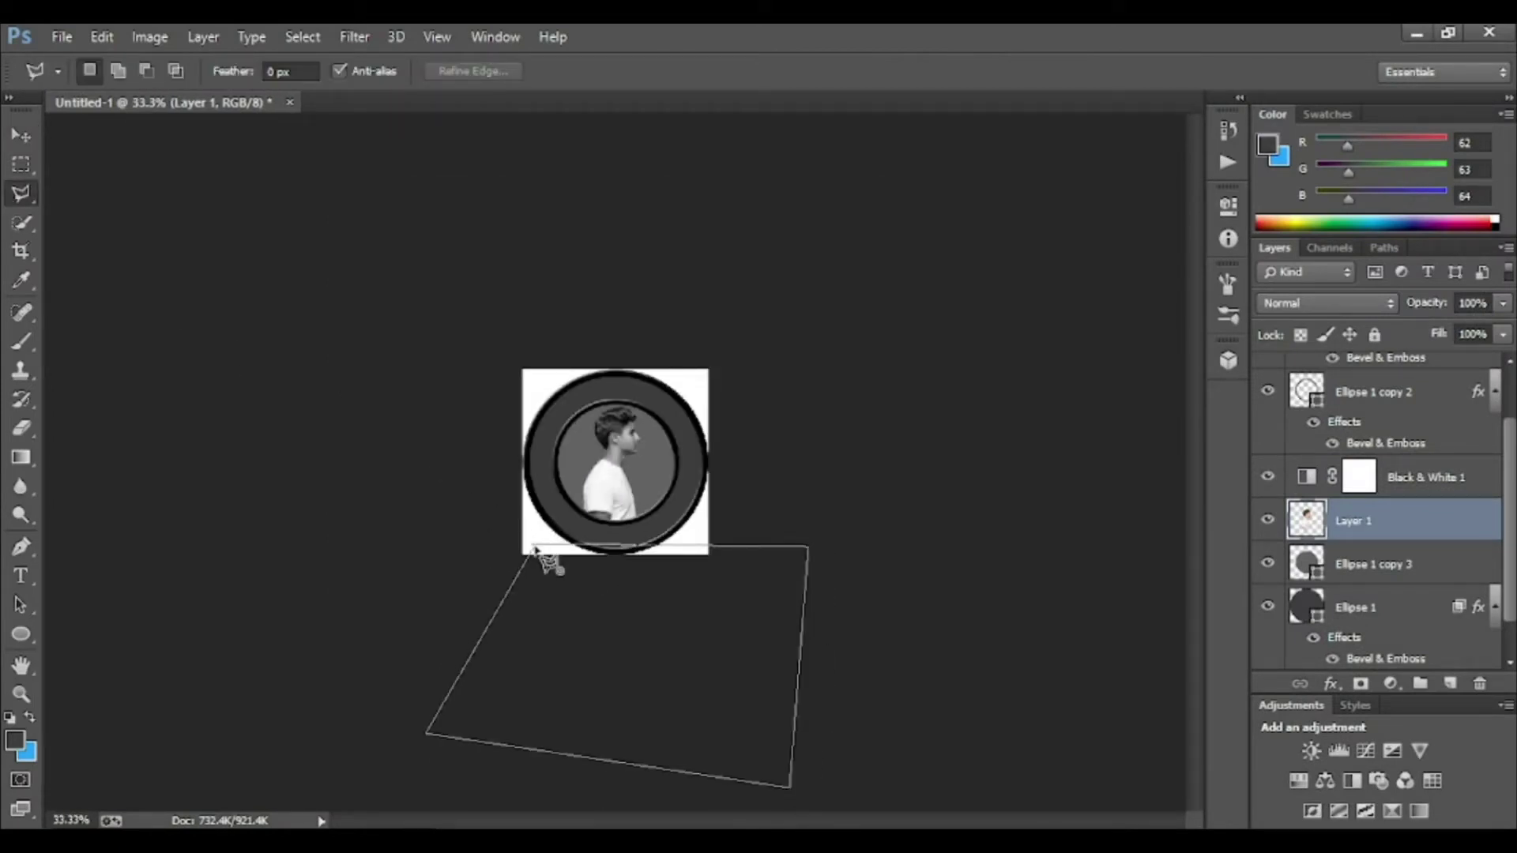
left_click(535, 551)
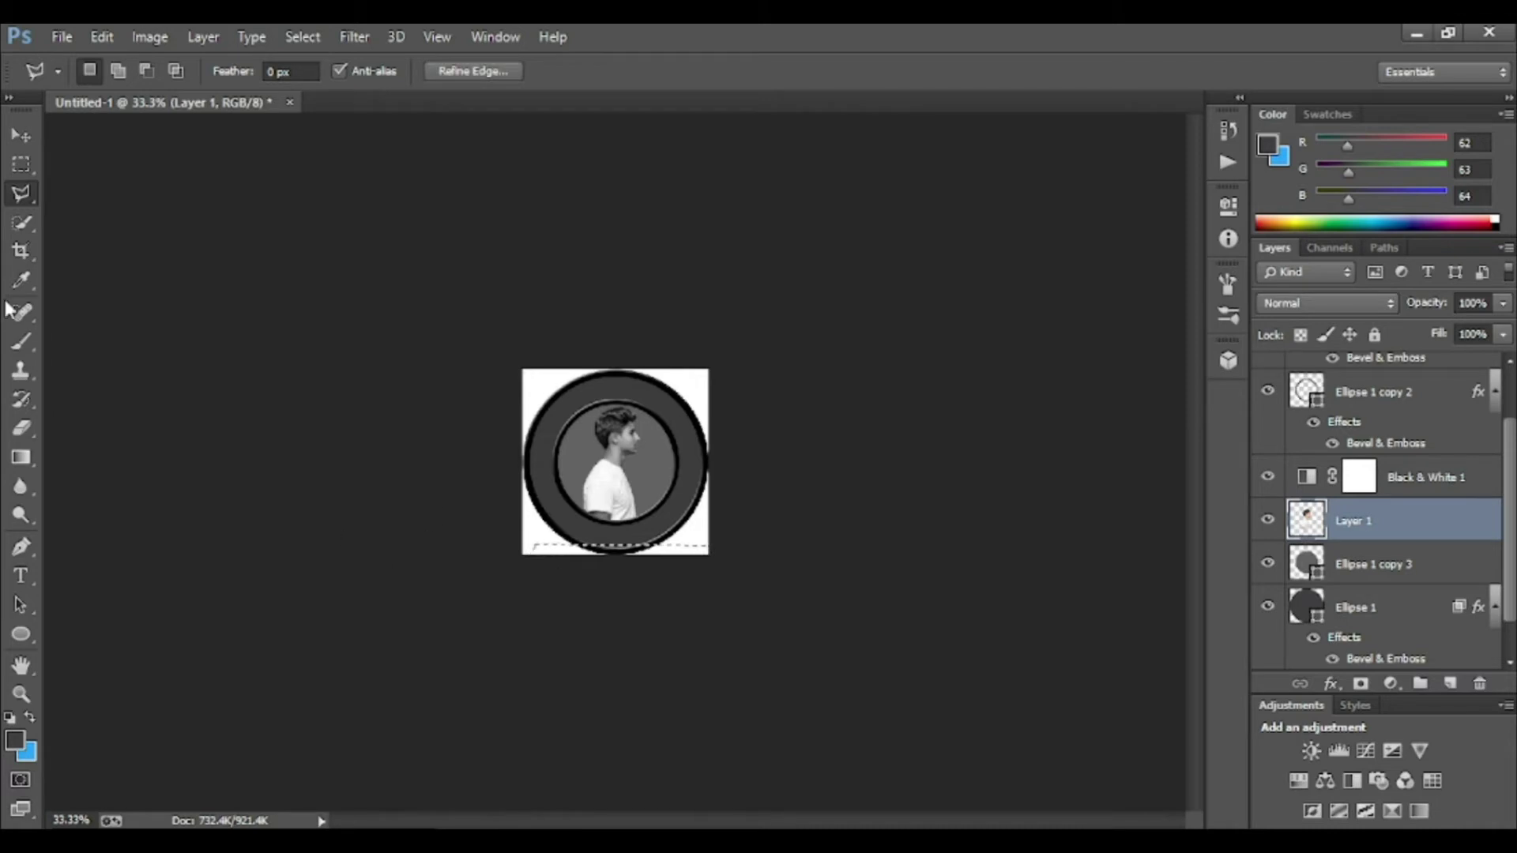
- Return to 100% zoom and open Filter > Filter Gallery
left_click(20, 135)
key("ctrl+1")
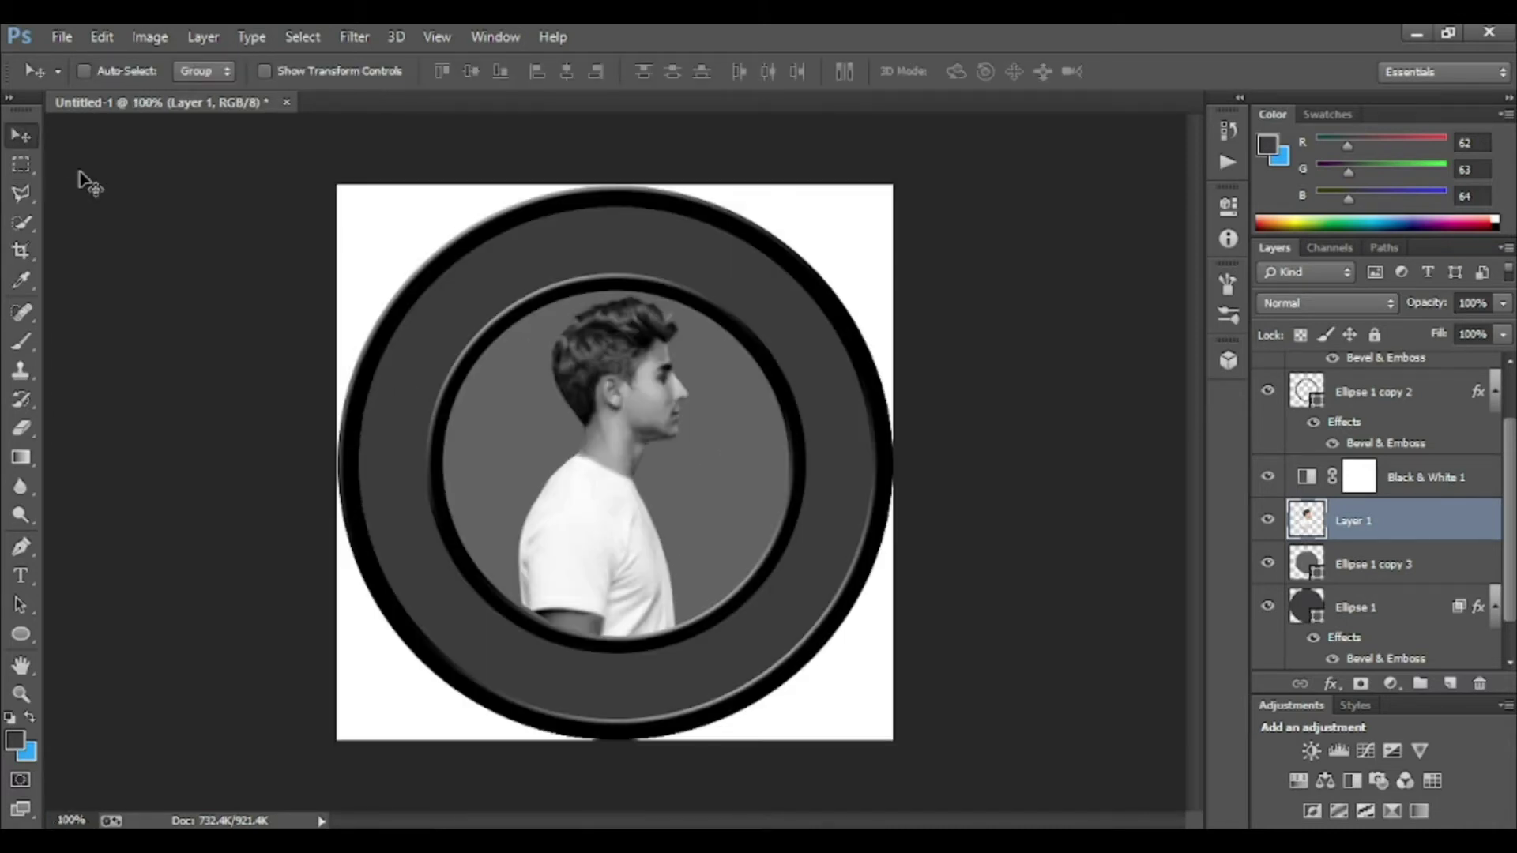
left_click(354, 36)
left_click(427, 122)
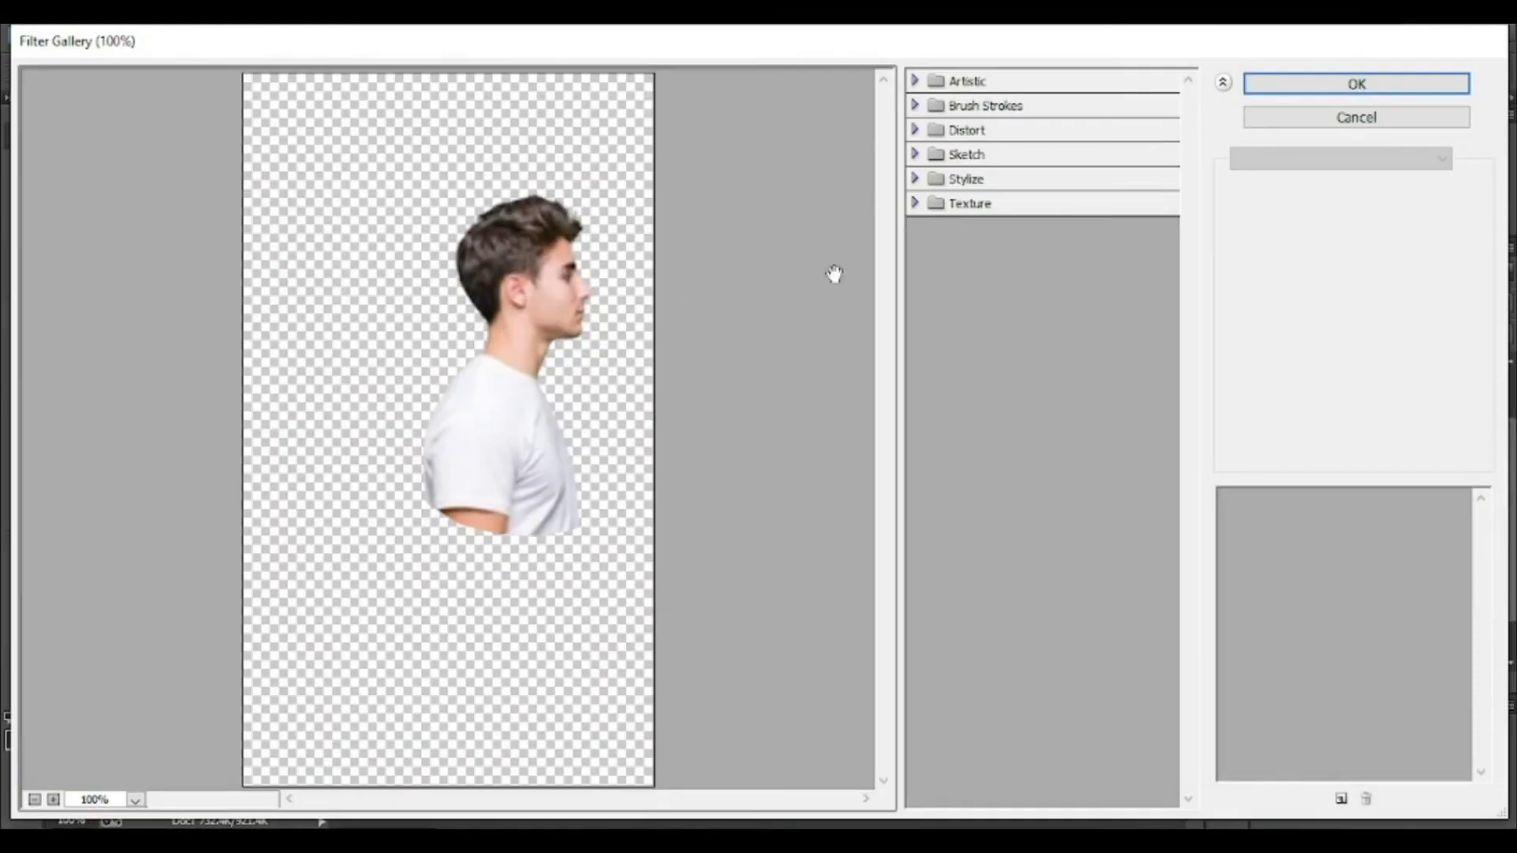
- Apply Sketch > Bas Relief to the portrait and brighten its midtones with Levels
left_click(917, 155)
left_click(966, 198)
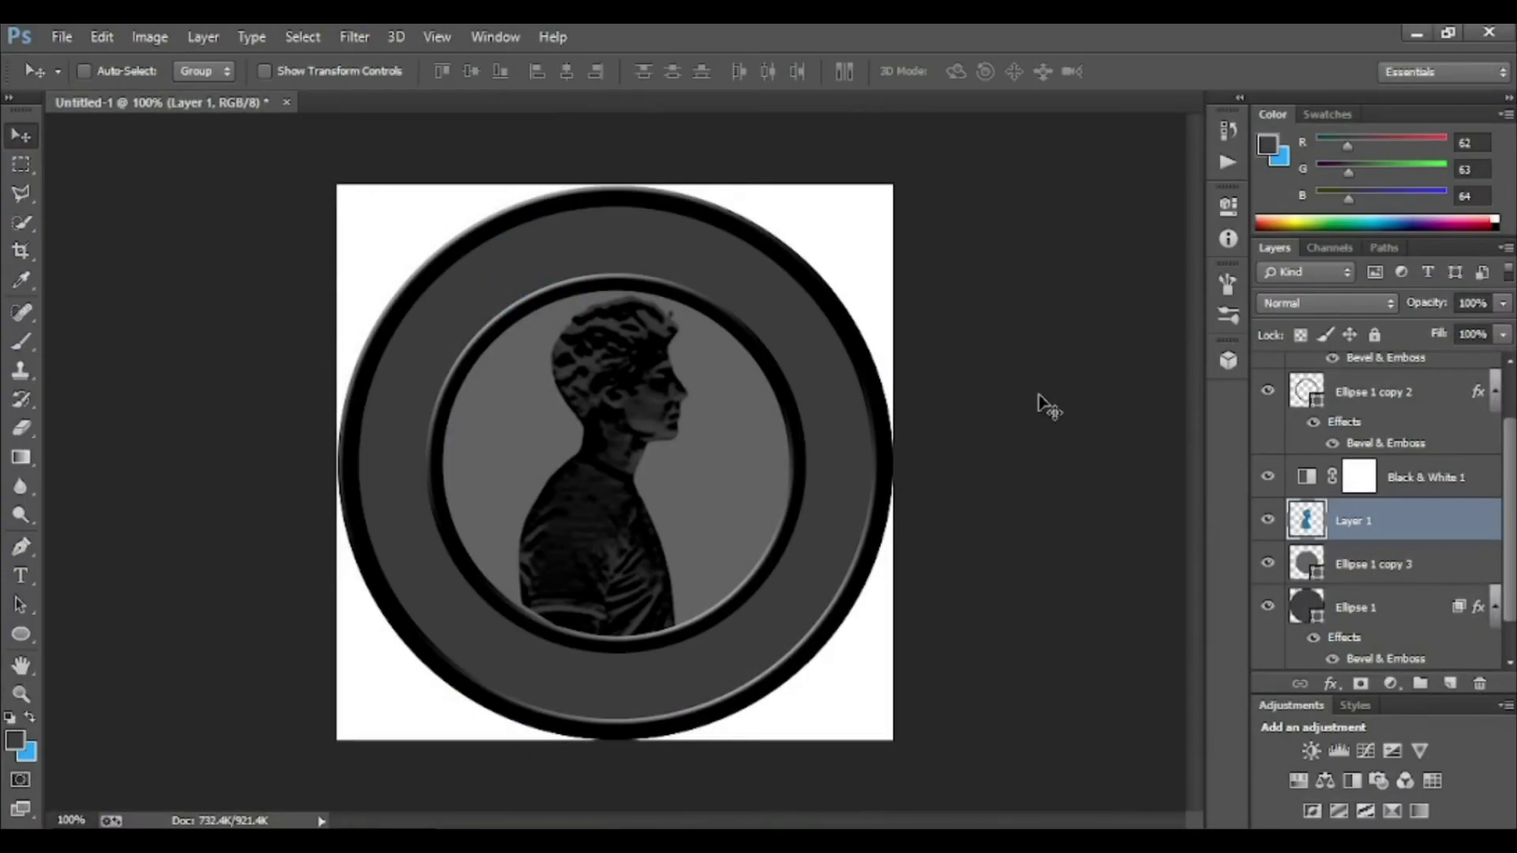
key("ctrl+l")
left_click_drag(1167, 385, 1115, 393)
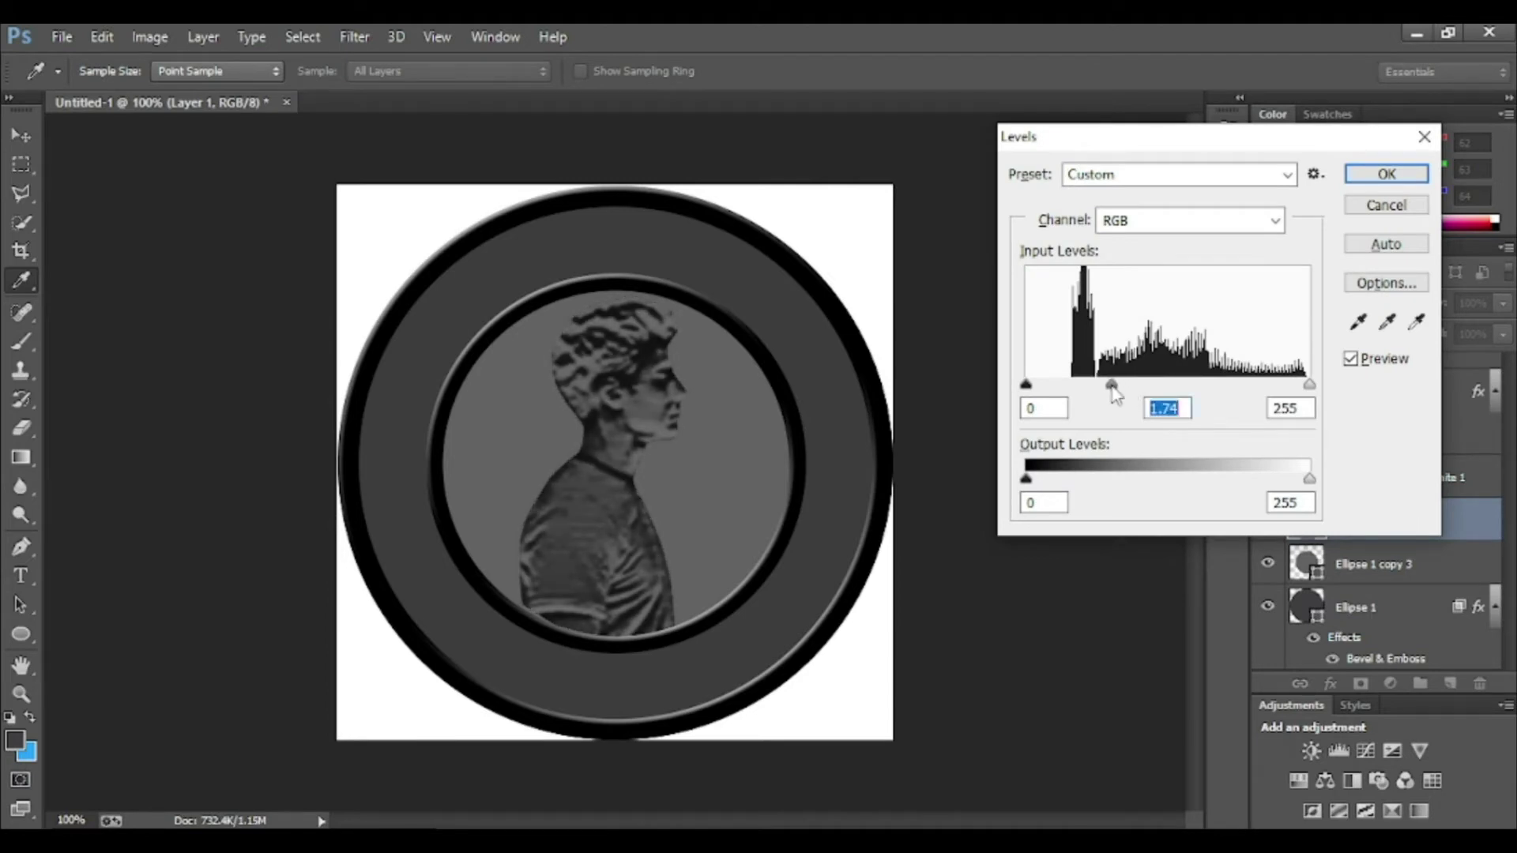
left_click(1366, 178)
- Add a Bevel & Emboss layer style to the portrait
left_click(1330, 684)
left_click(1361, 417)
left_click(795, 228)
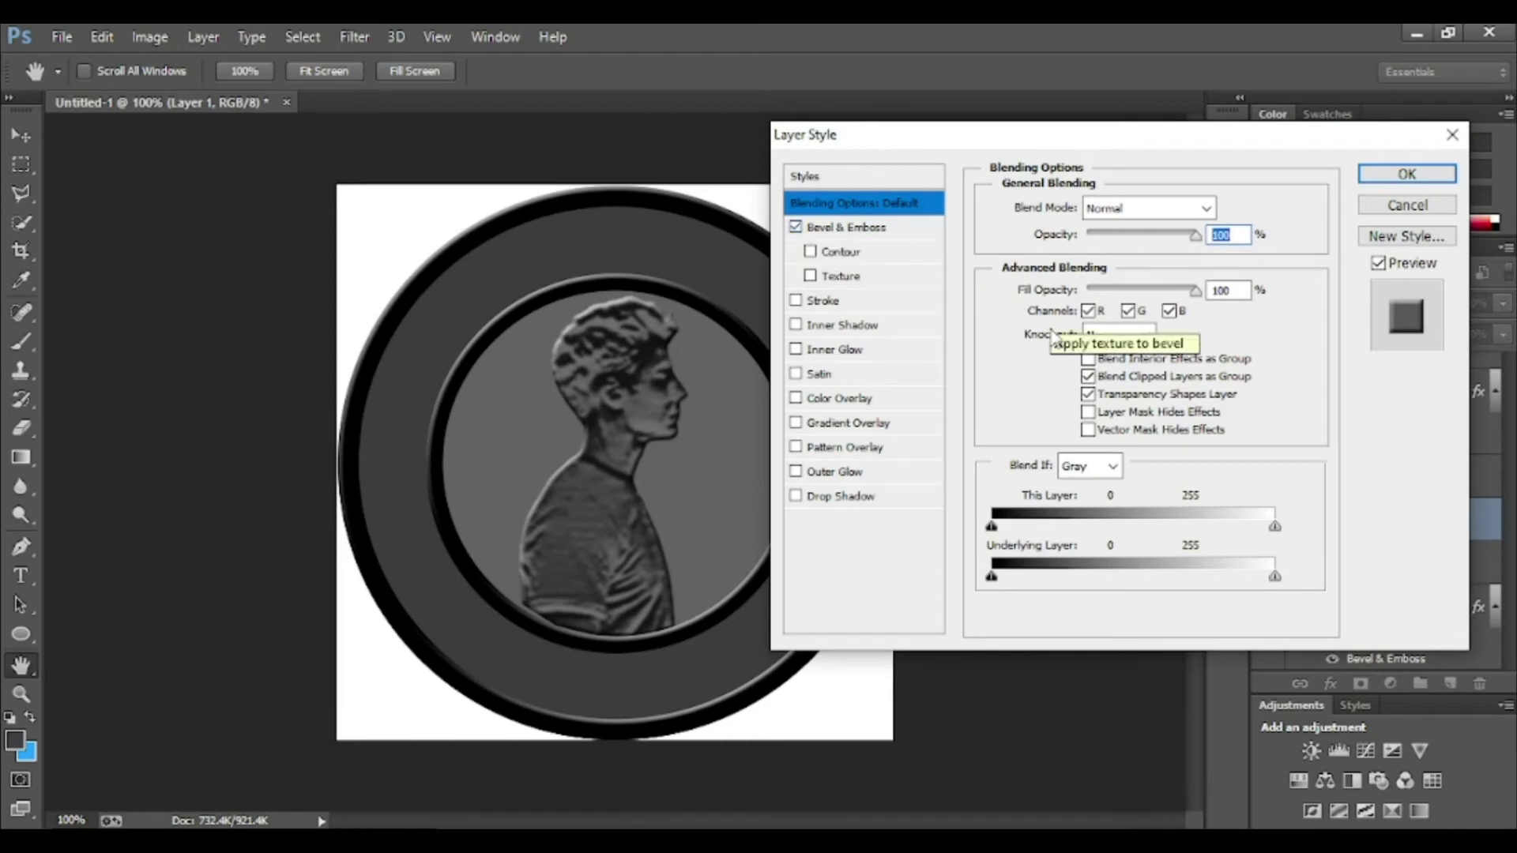
left_click(1395, 177)
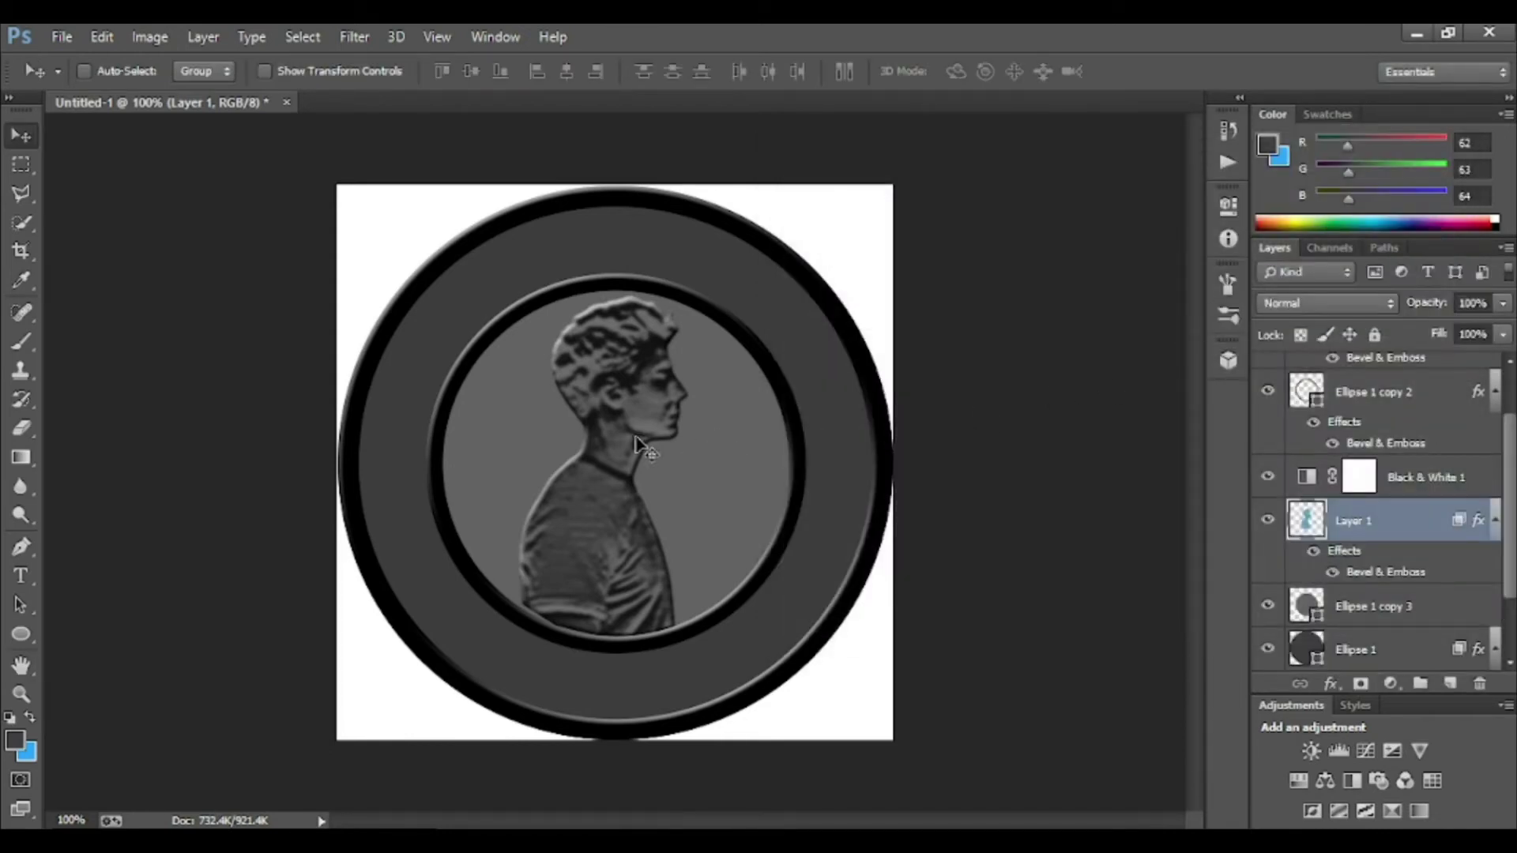
- Draw a tiny Ellipse circle at the top of the inner ring and move its layer up
key("ctrl+alt+g")
key("u")
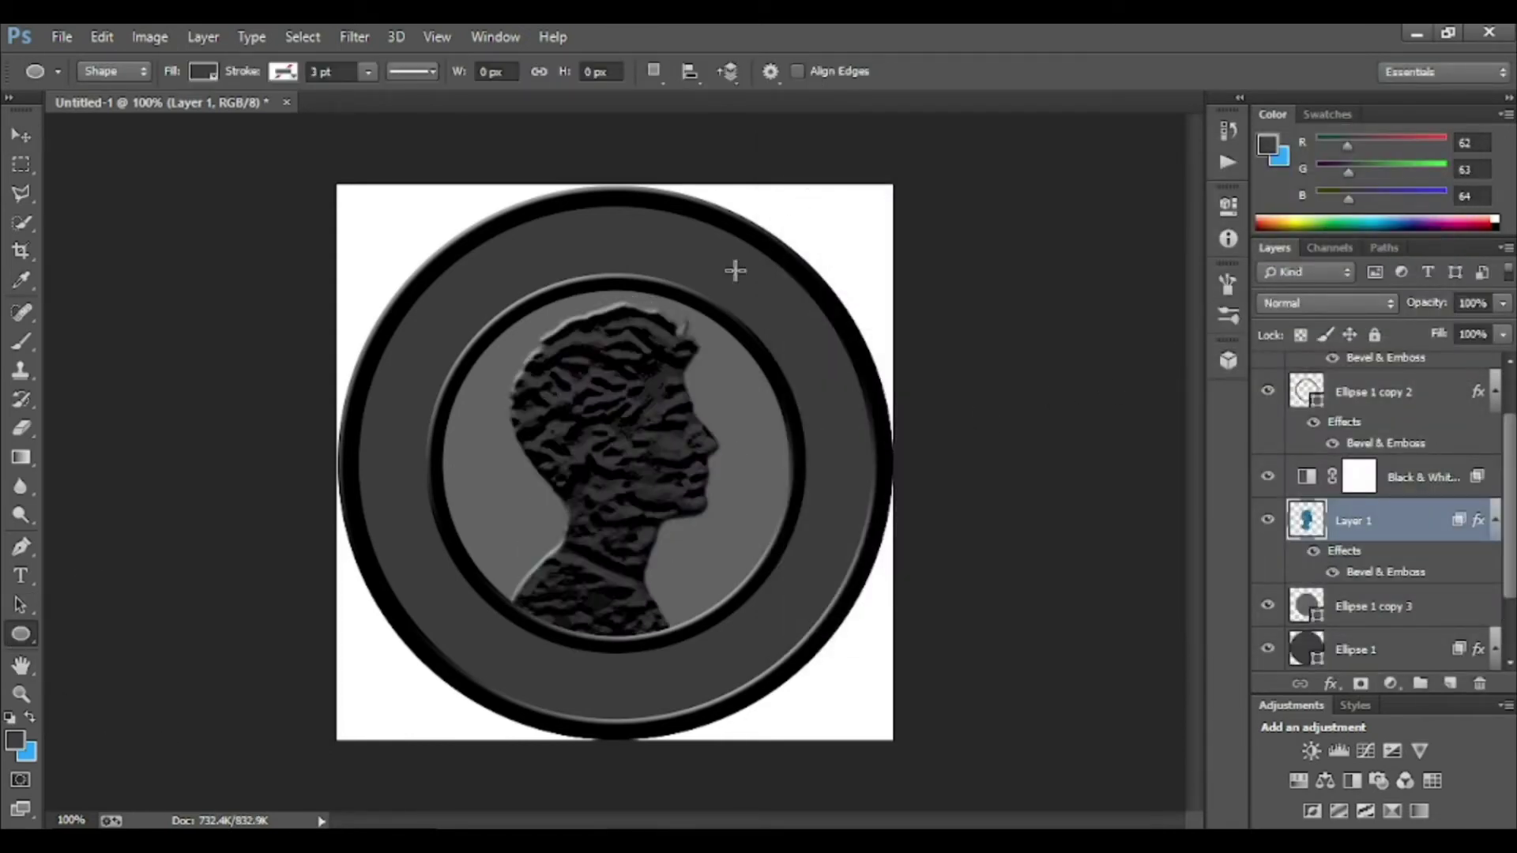
scroll(734, 273, "up", 3)
scroll(735, 273, "down", 2)
scroll(629, 266, "up", 2)
left_click_drag(611, 256, 644, 294)
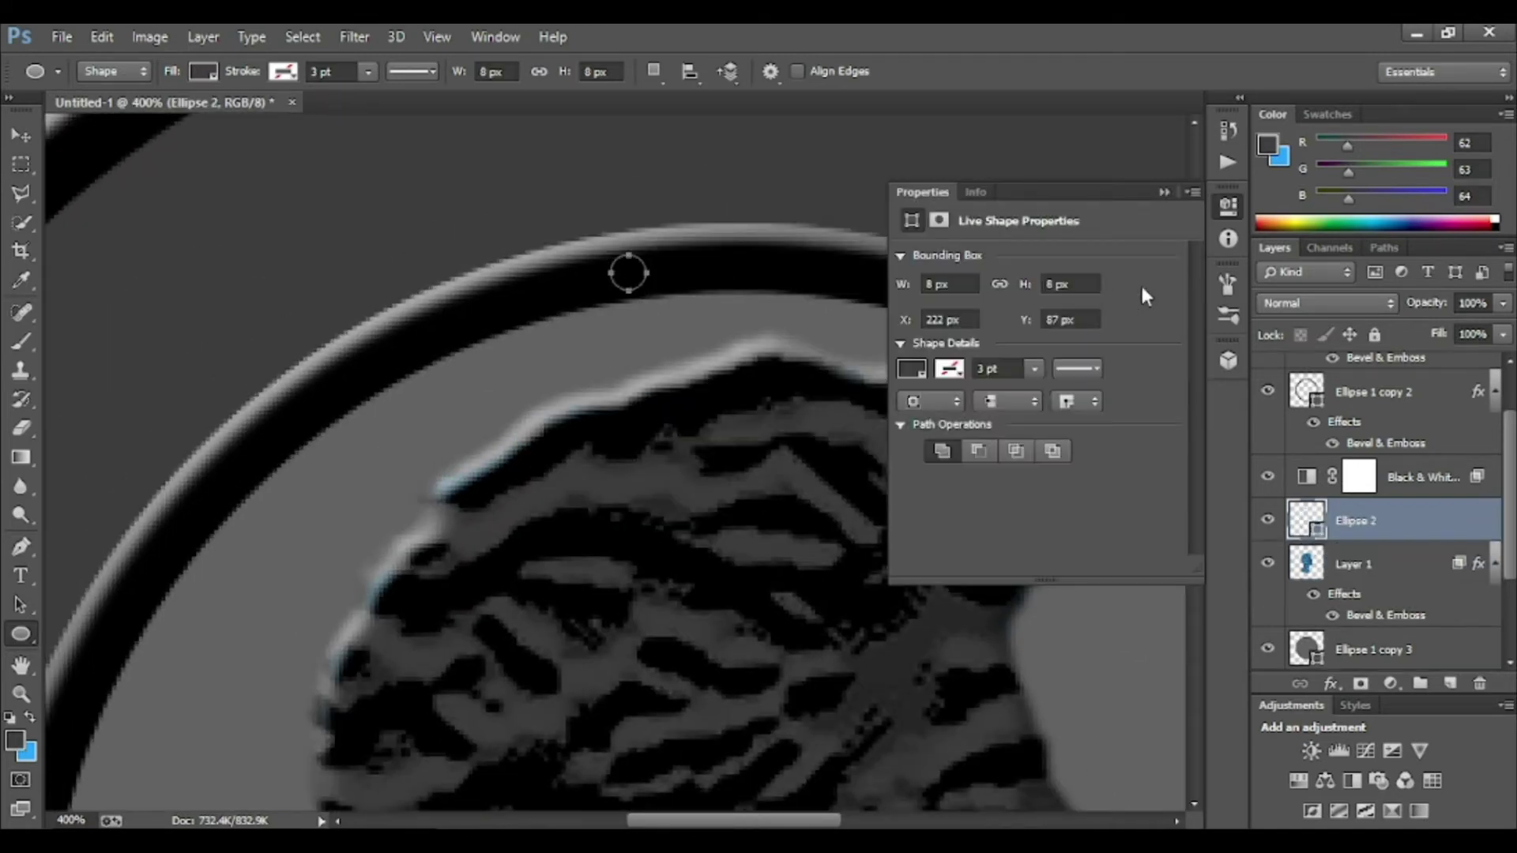
left_click(1166, 194)
scroll(1163, 184, "down", 2)
scroll(1164, 184, "down", 1)
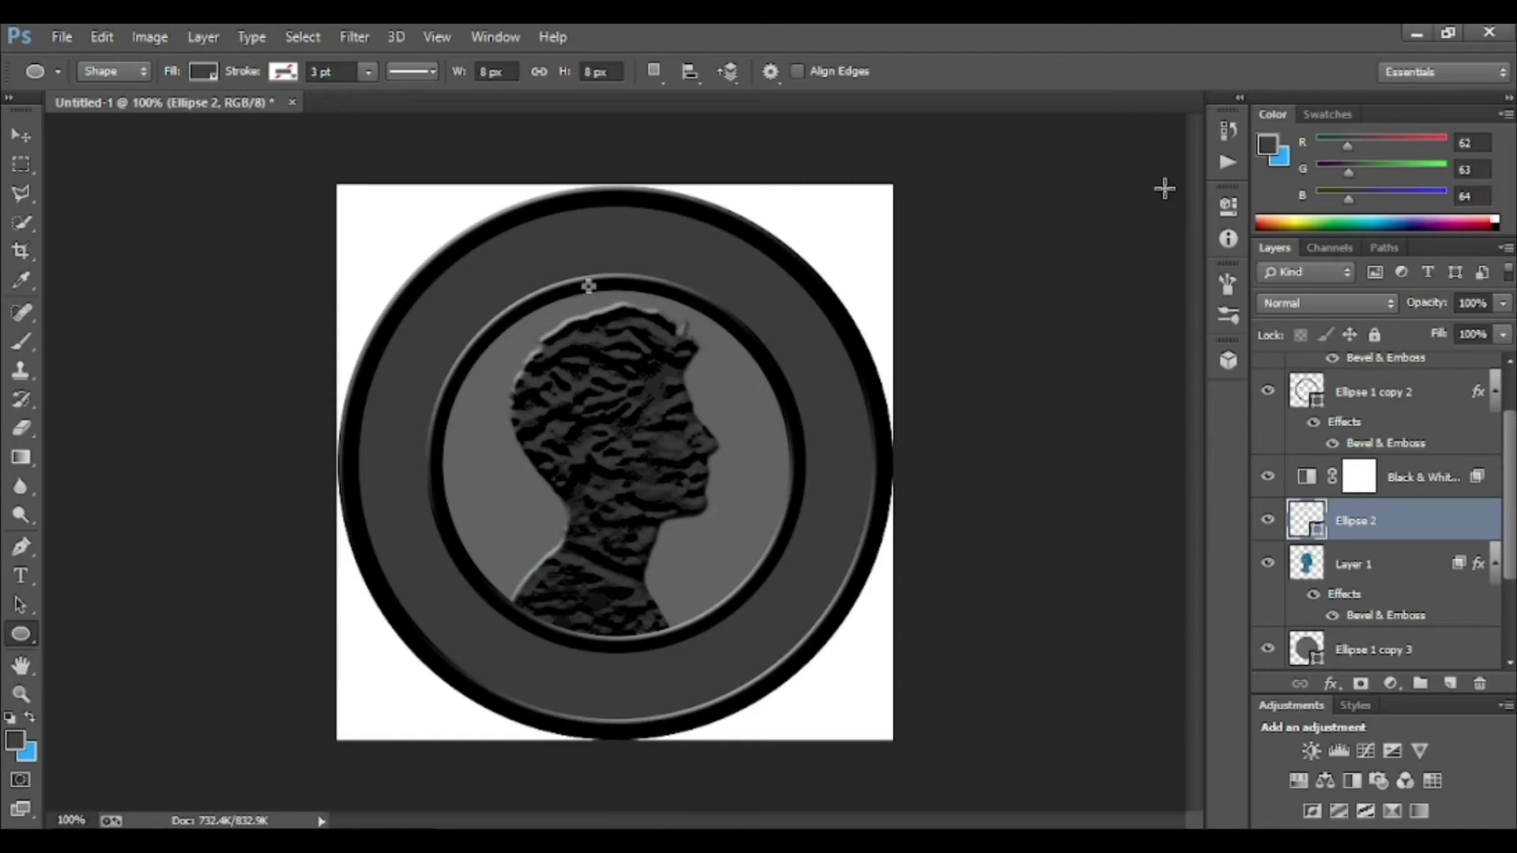
left_click(21, 136)
left_click_drag(1371, 522, 1375, 356)
- Give the bead Bevel & Emboss with Texture, turning off Blend Clipped Layers as Group
left_click(1330, 684)
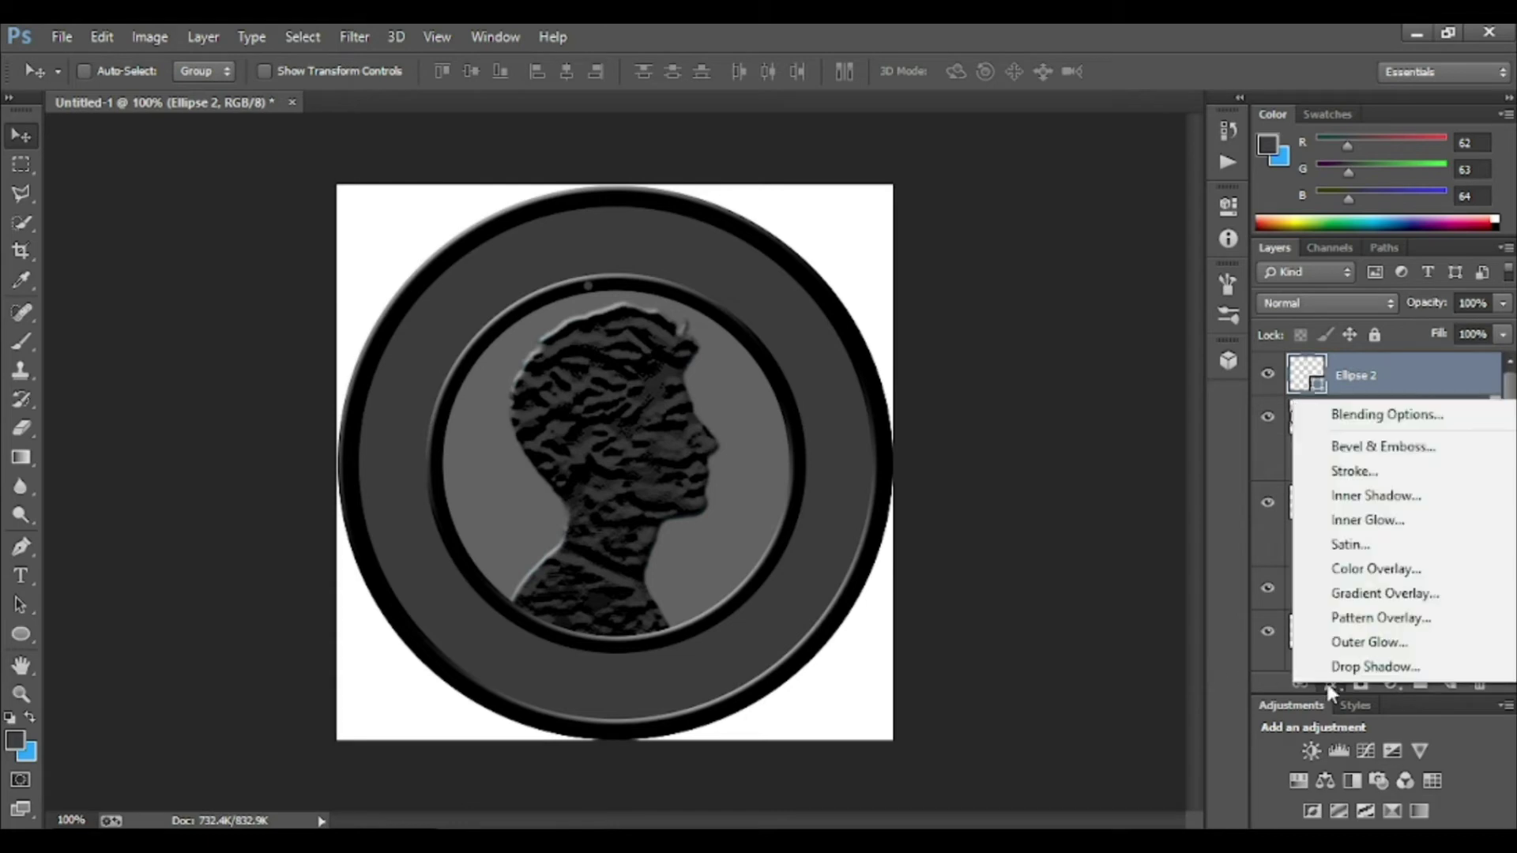
left_click(1352, 410)
left_click(796, 228)
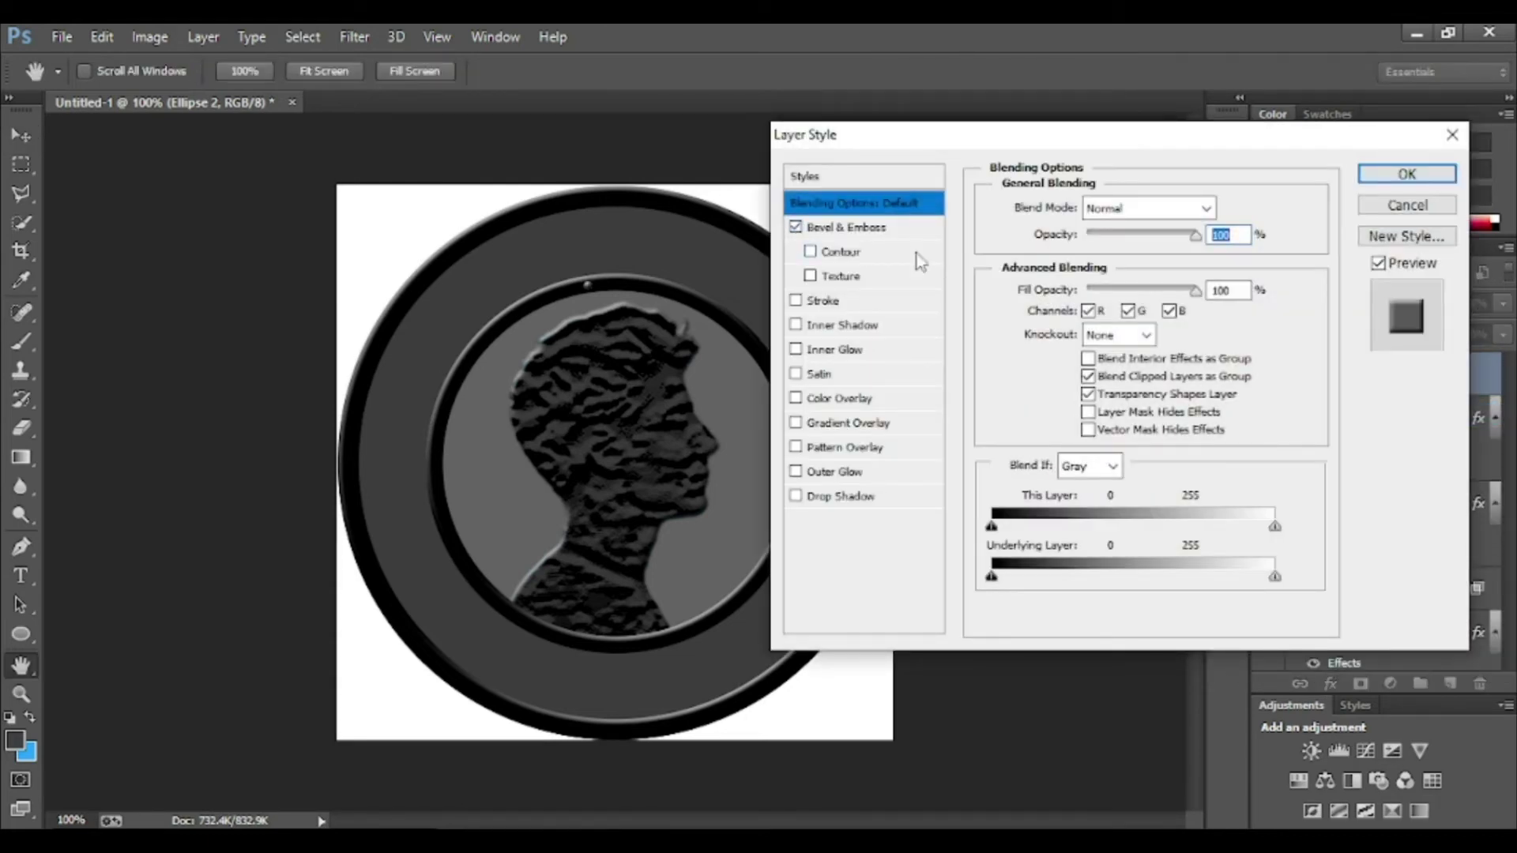
left_click(1088, 376)
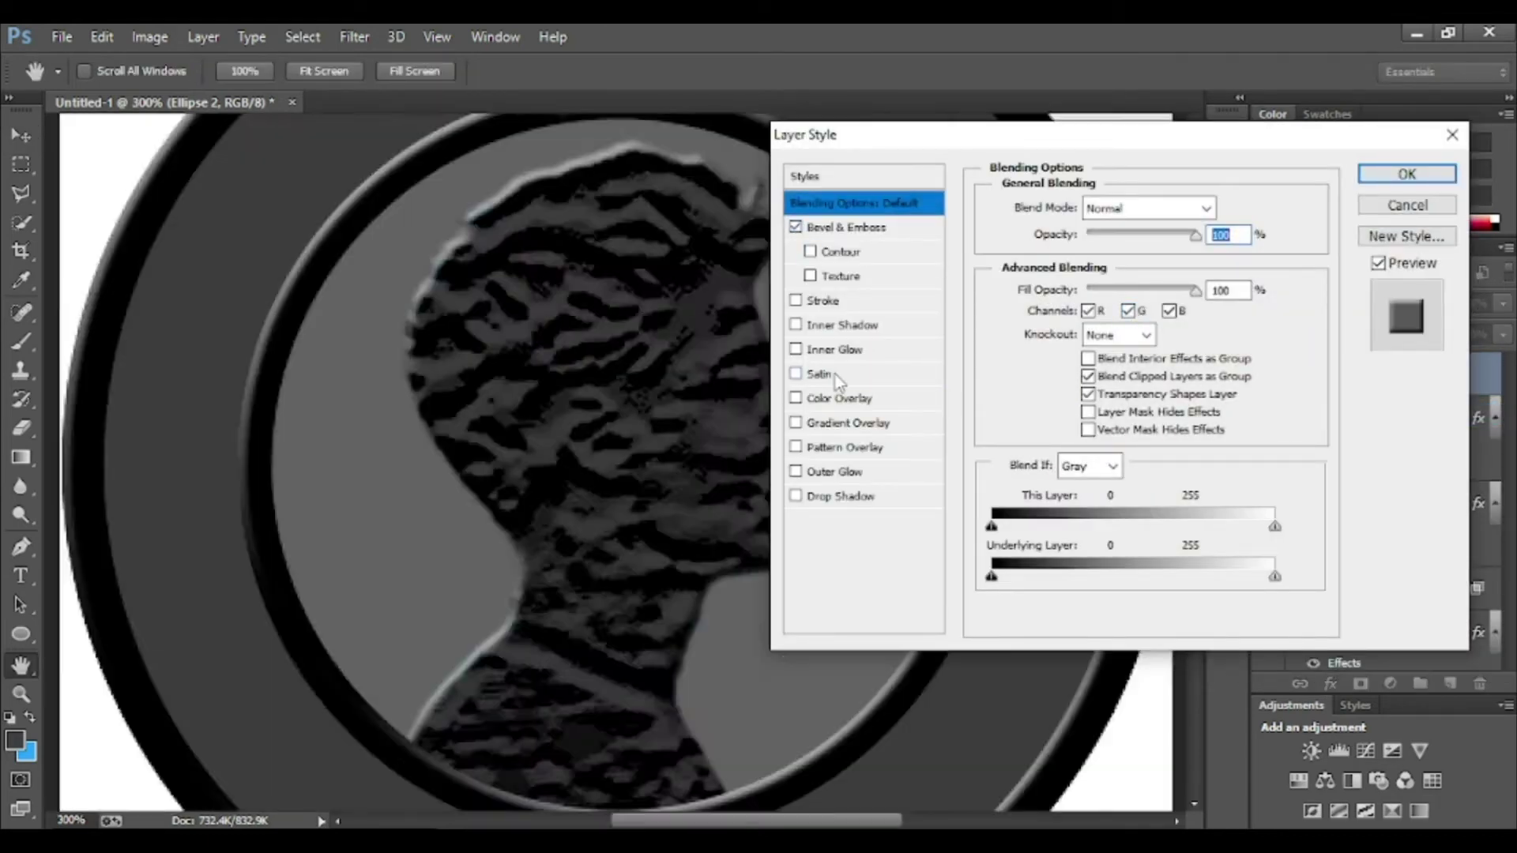
key("ctrl+plus")
key("ctrl+plus")
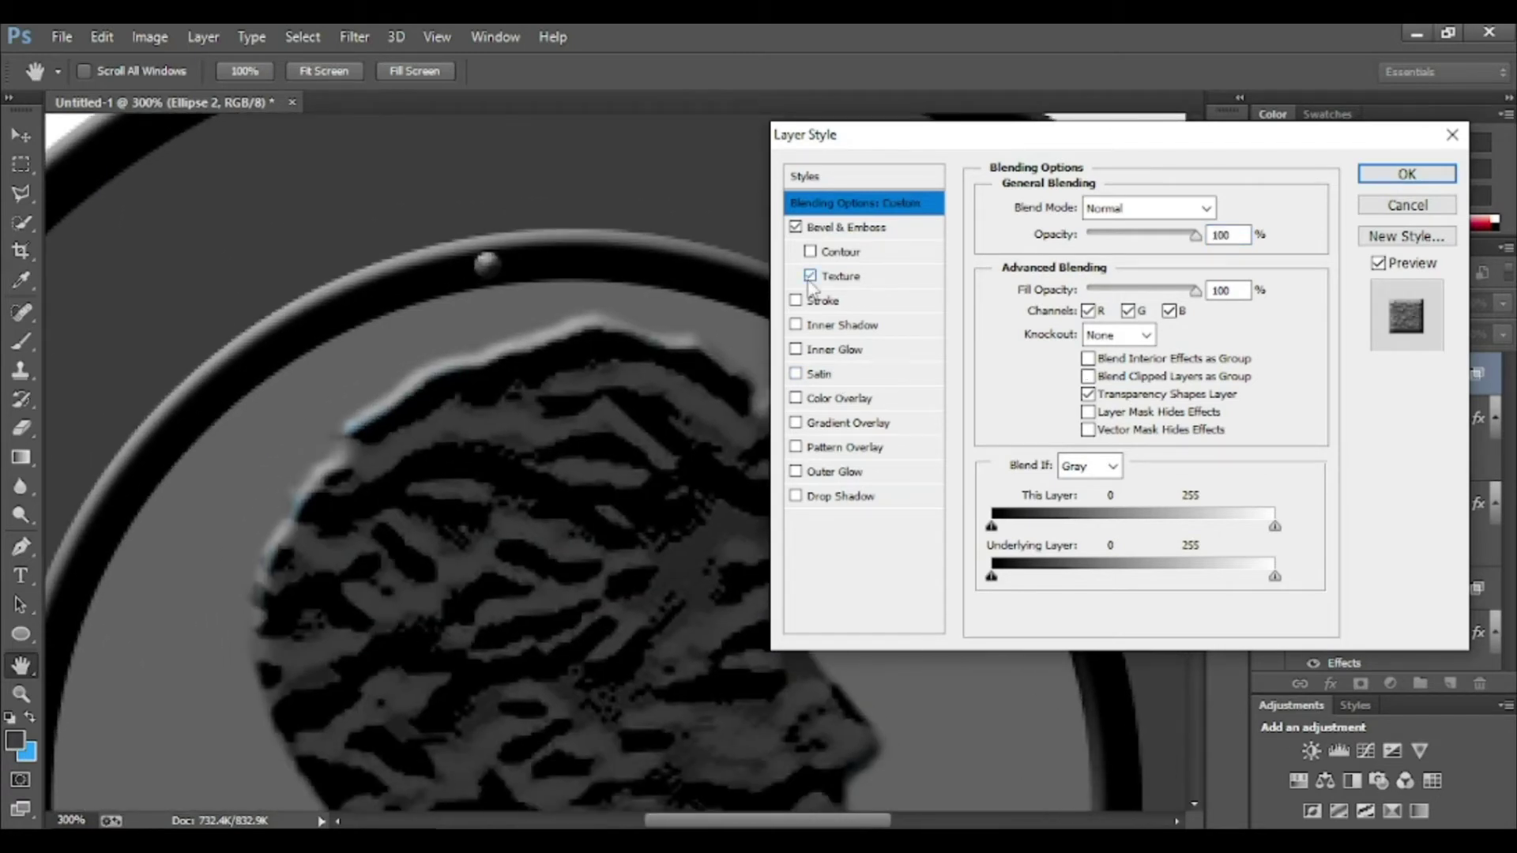
left_click(1196, 291)
left_click(1195, 234)
left_click(810, 276)
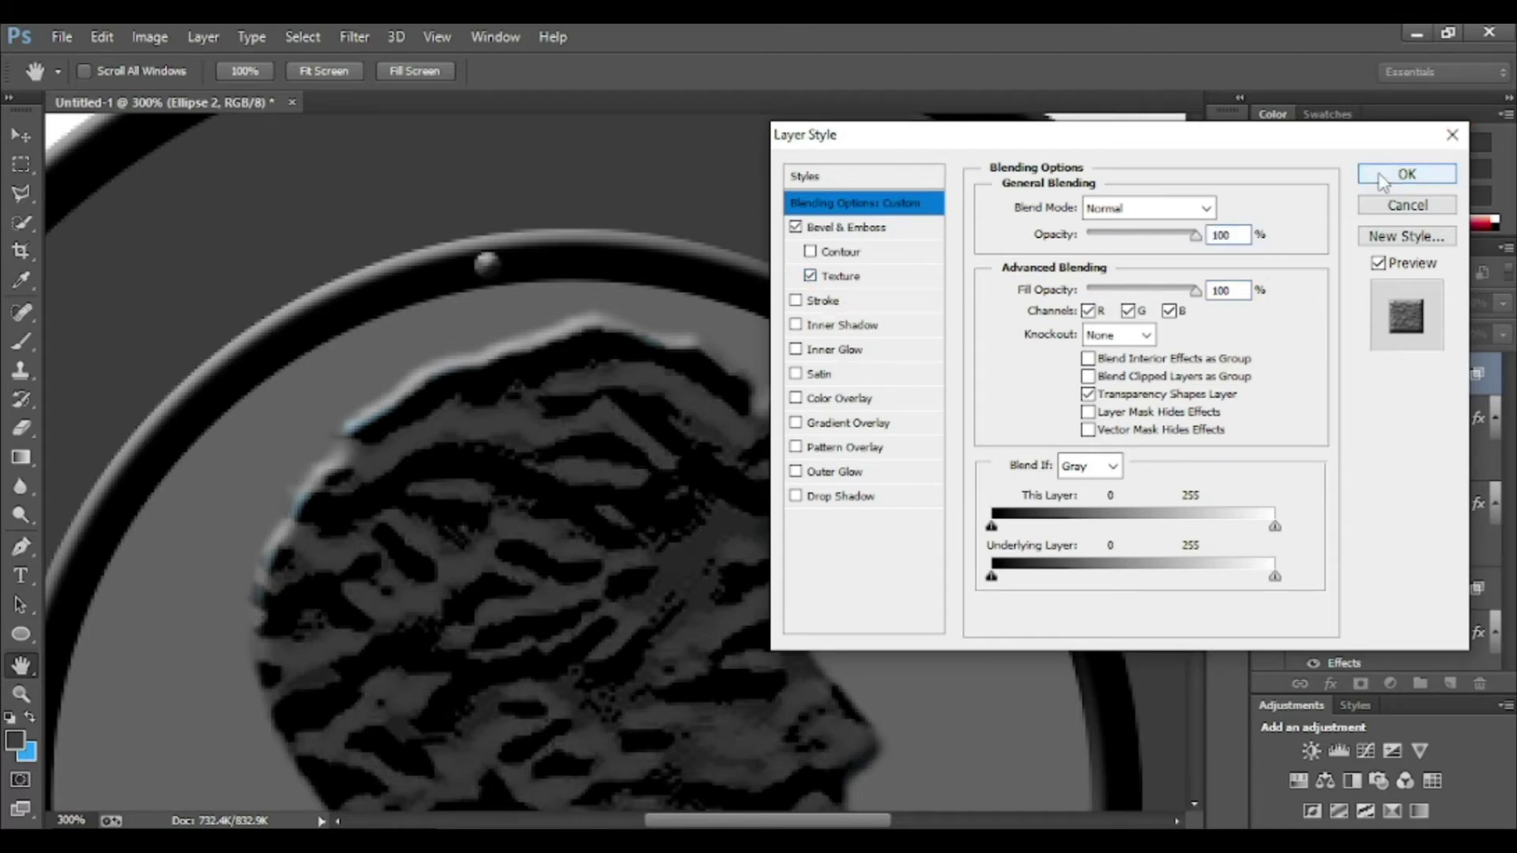
left_click(1381, 180)
left_click_drag(593, 440, 701, 342)
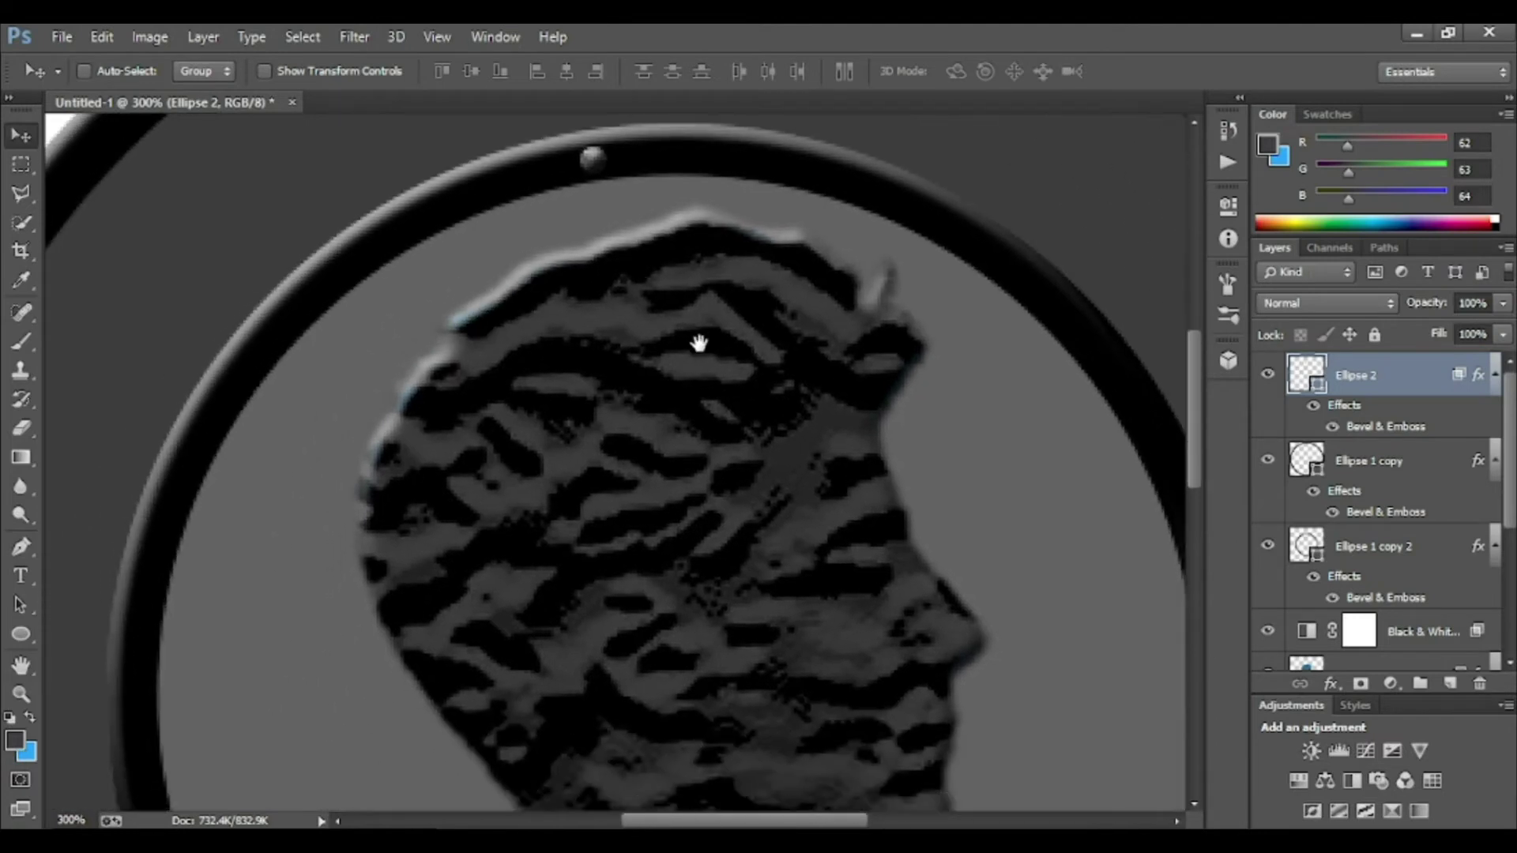
- Rotate the bead a few degrees around the coin centre as the repeat step
key("ctrl+t")
left_click(62, 37)
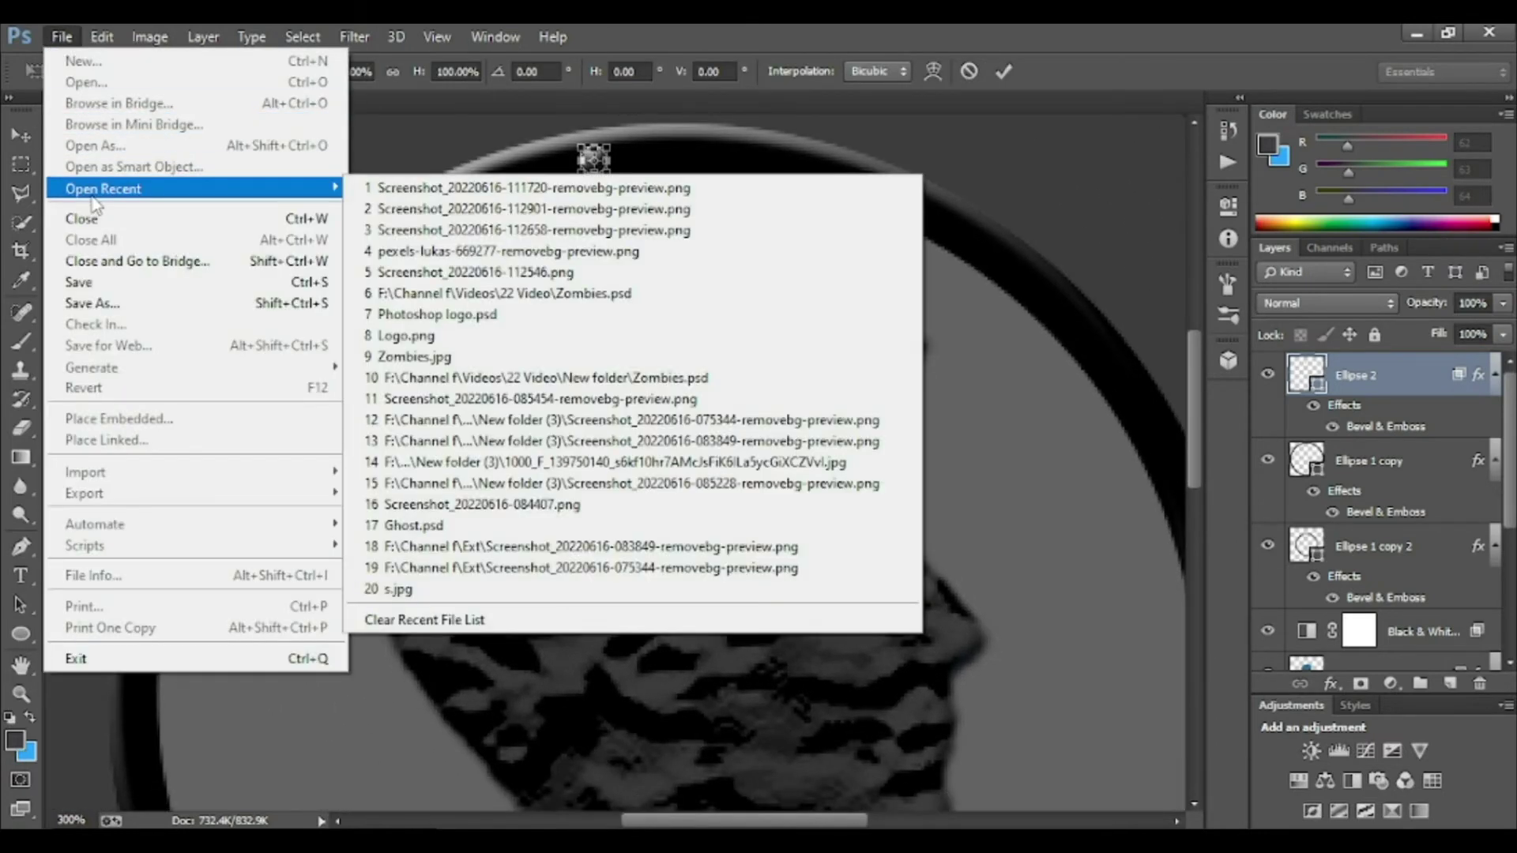
mouse_move(175, 466)
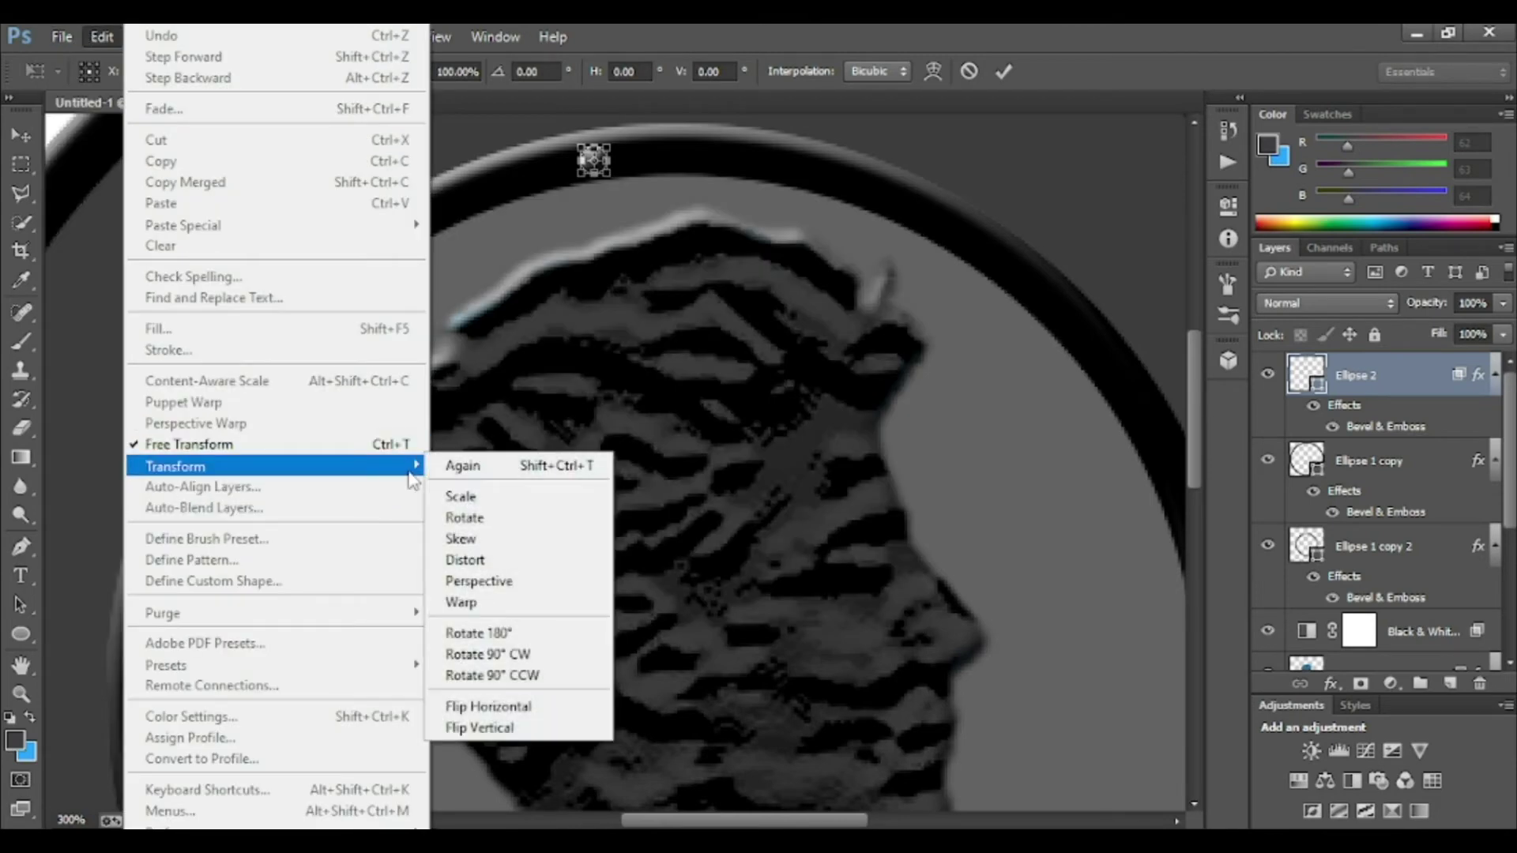
left_click(474, 466)
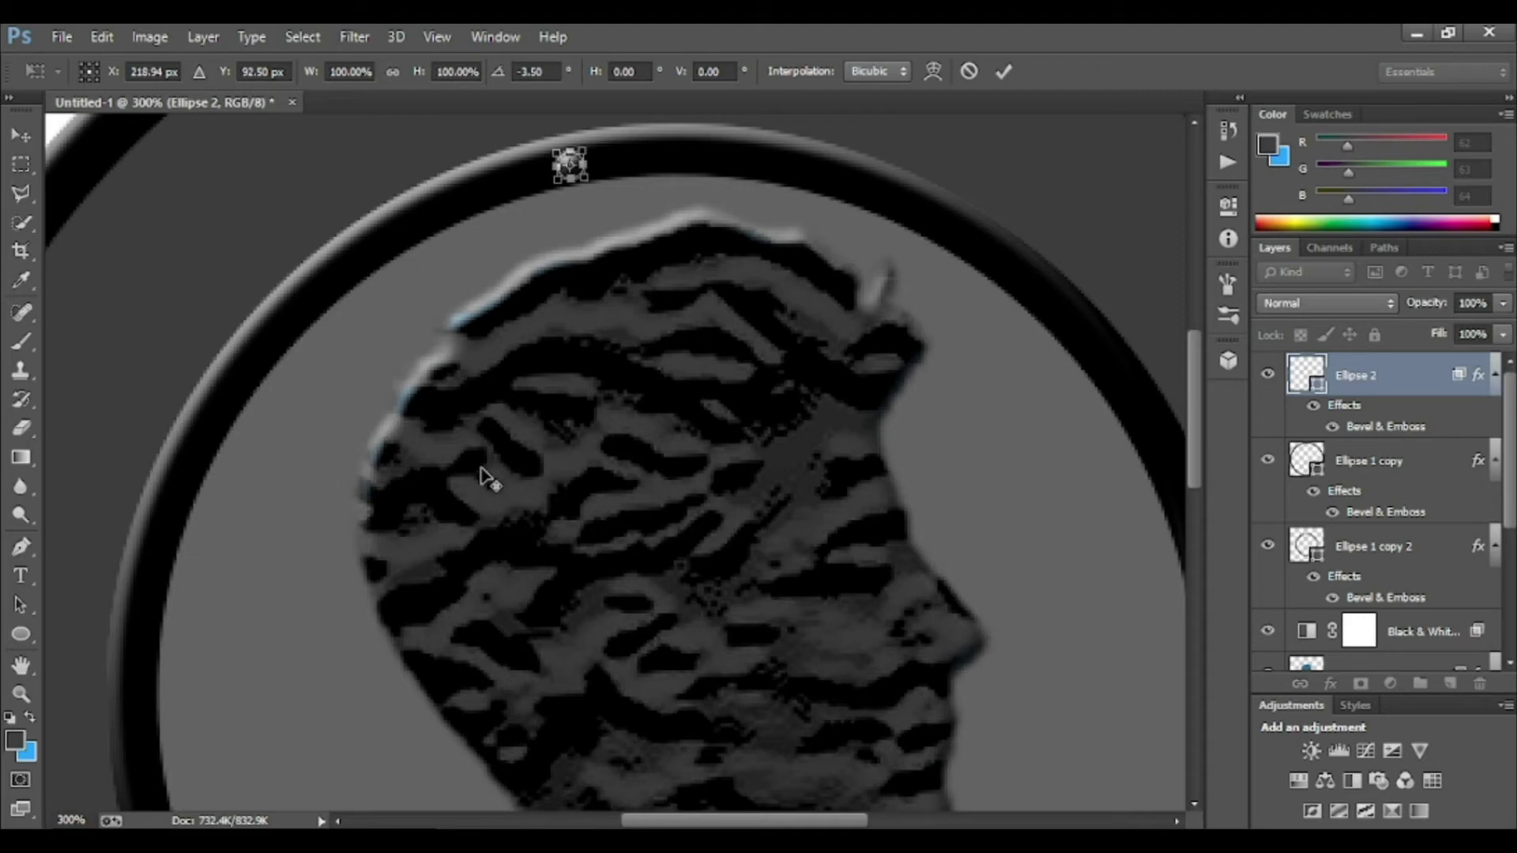
left_click_drag(479, 467, 481, 470)
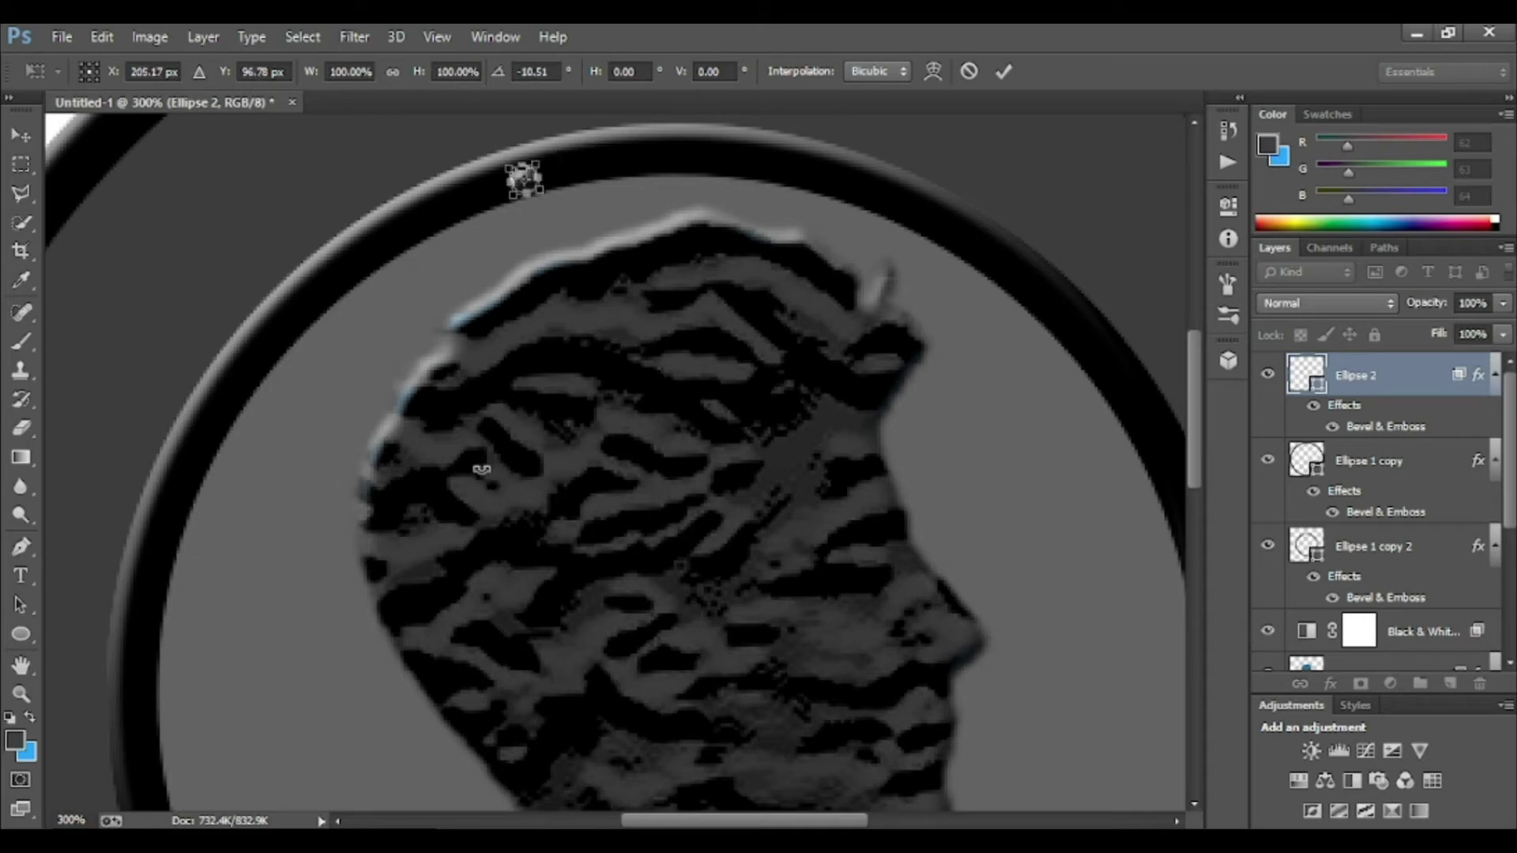
key("Return")
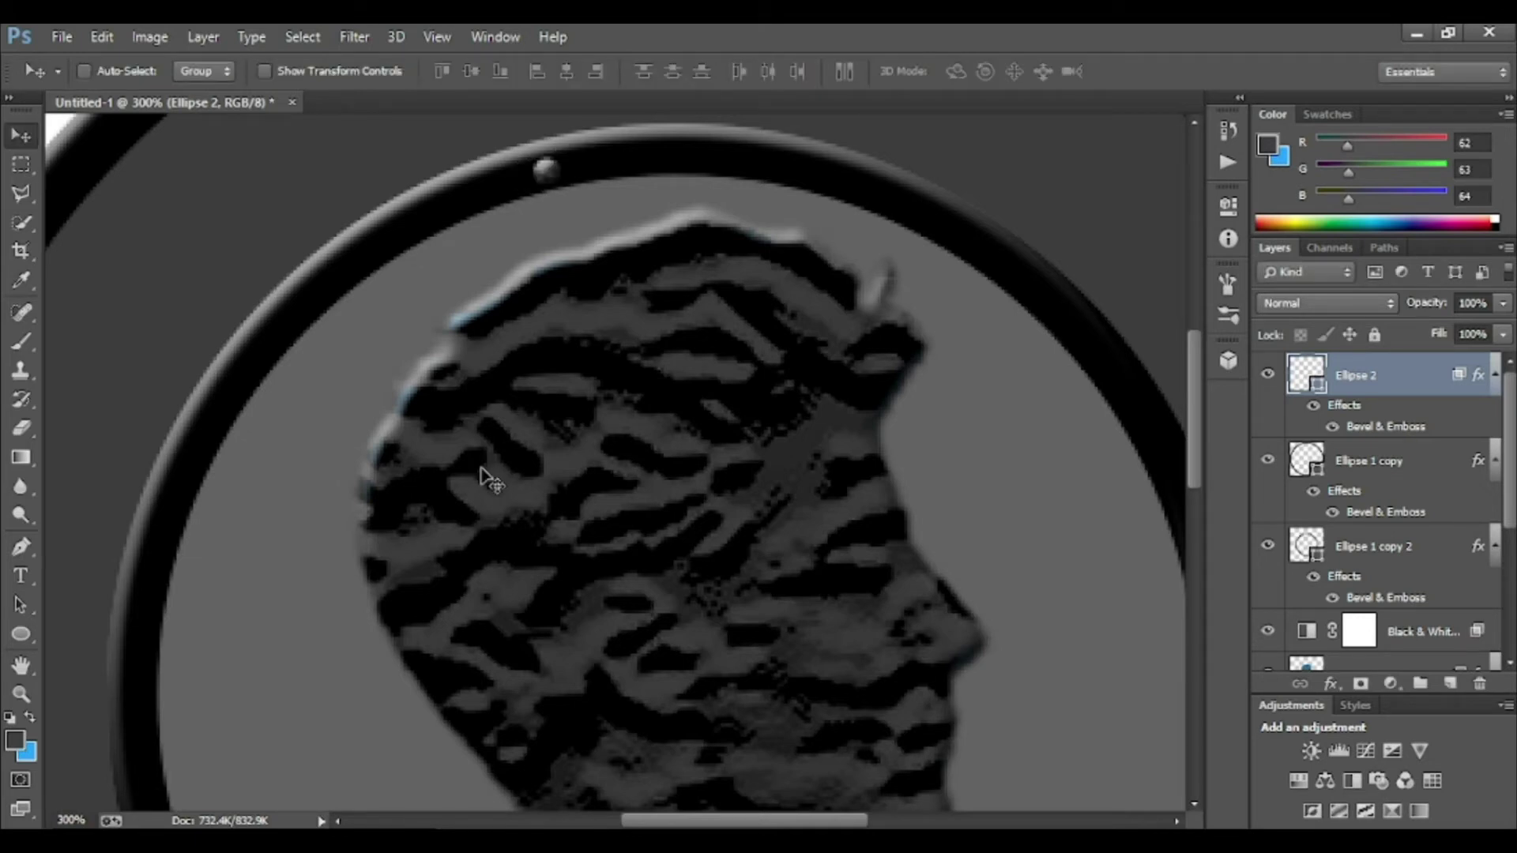
- Repeat rotated bead copies with Ctrl+Alt+Shift+T around the ring, undoing the overlapping extra
key("ctrl+t")
key("Return")
key("ctrl+alt+shift+t")
key("ctrl+alt+shift+t")
key("ctrl+alt+shift+t")
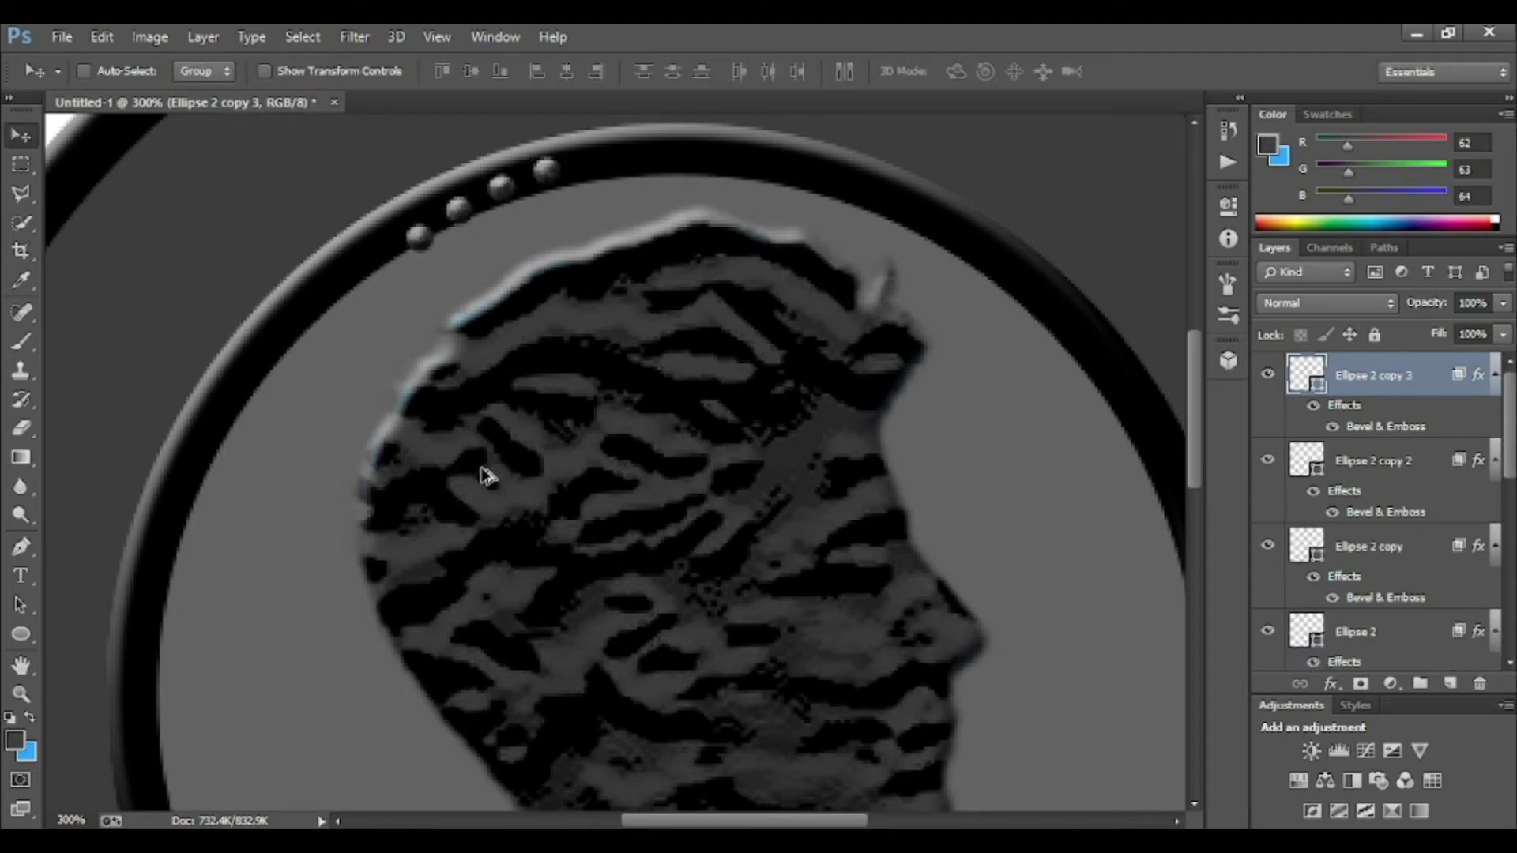
key("ctrl+alt+shift+t")
key("ctrl+alt+shift+t")
key("ctrl+alt+shift+t")
key("ctrl+alt+shift+t")
key("ctrl+alt+shift+t")
key("ctrl+alt+shift+t")
key("ctrl+alt+shift+t")
key("ctrl+alt+shift+t")
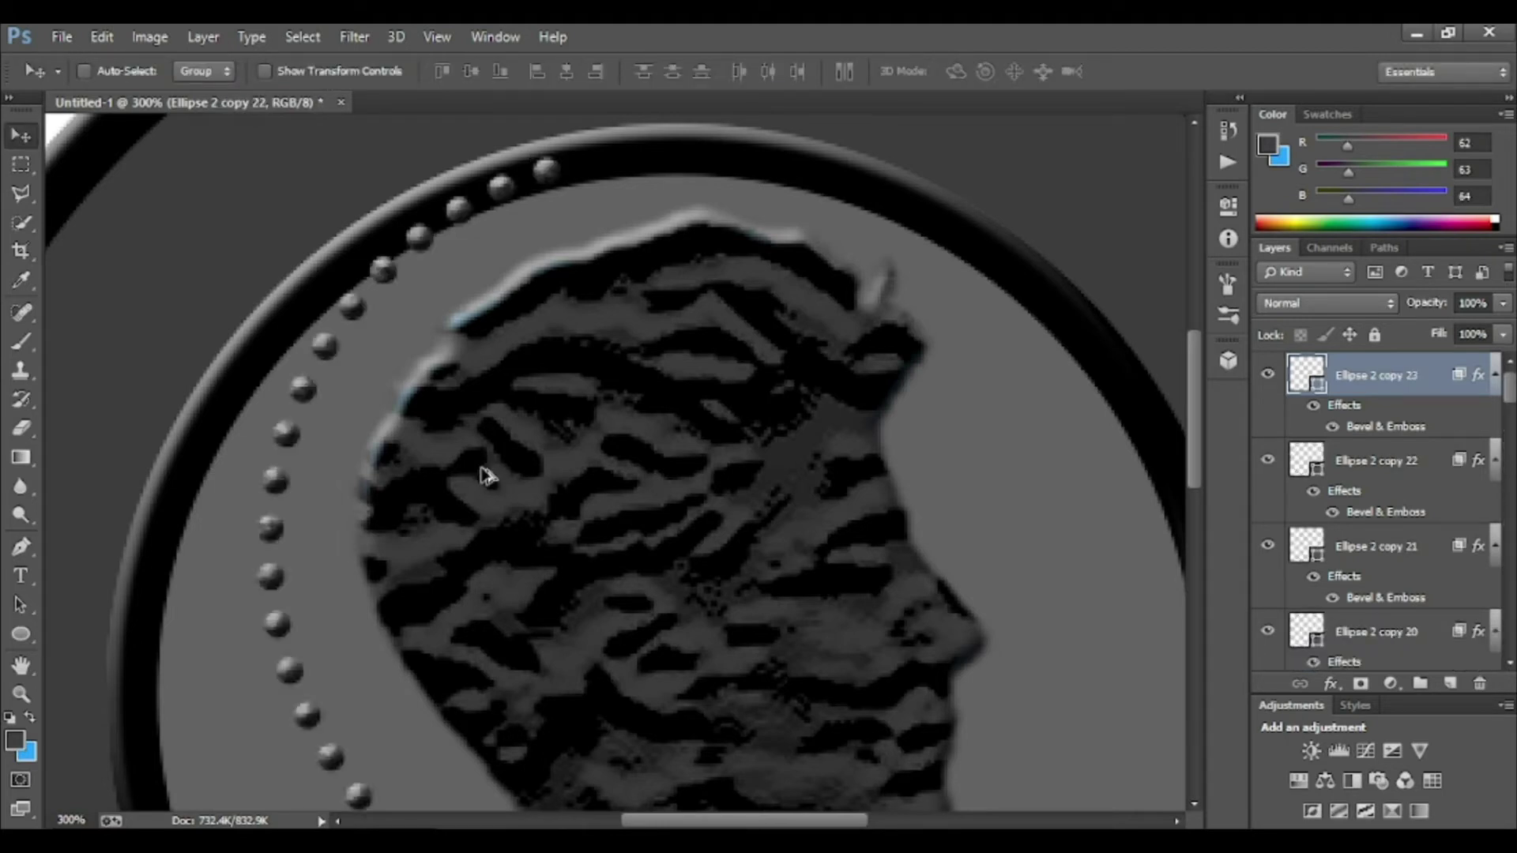
key("ctrl+alt+shift+t")
key("ctrl+alt+shift+t")
key("ctrl+alt+shift+t")
key("ctrl+alt+shift+t")
key("ctrl+alt+shift+t")
key("ctrl+alt+shift+t")
key("ctrl+alt+shift+t")
key("ctrl+alt+shift+t")
key("ctrl+alt+shift+t")
key("ctrl+alt+shift+t")
key("ctrl+alt+shift+t")
key("ctrl+alt+shift+t")
key("ctrl+z")
key("ctrl+1")
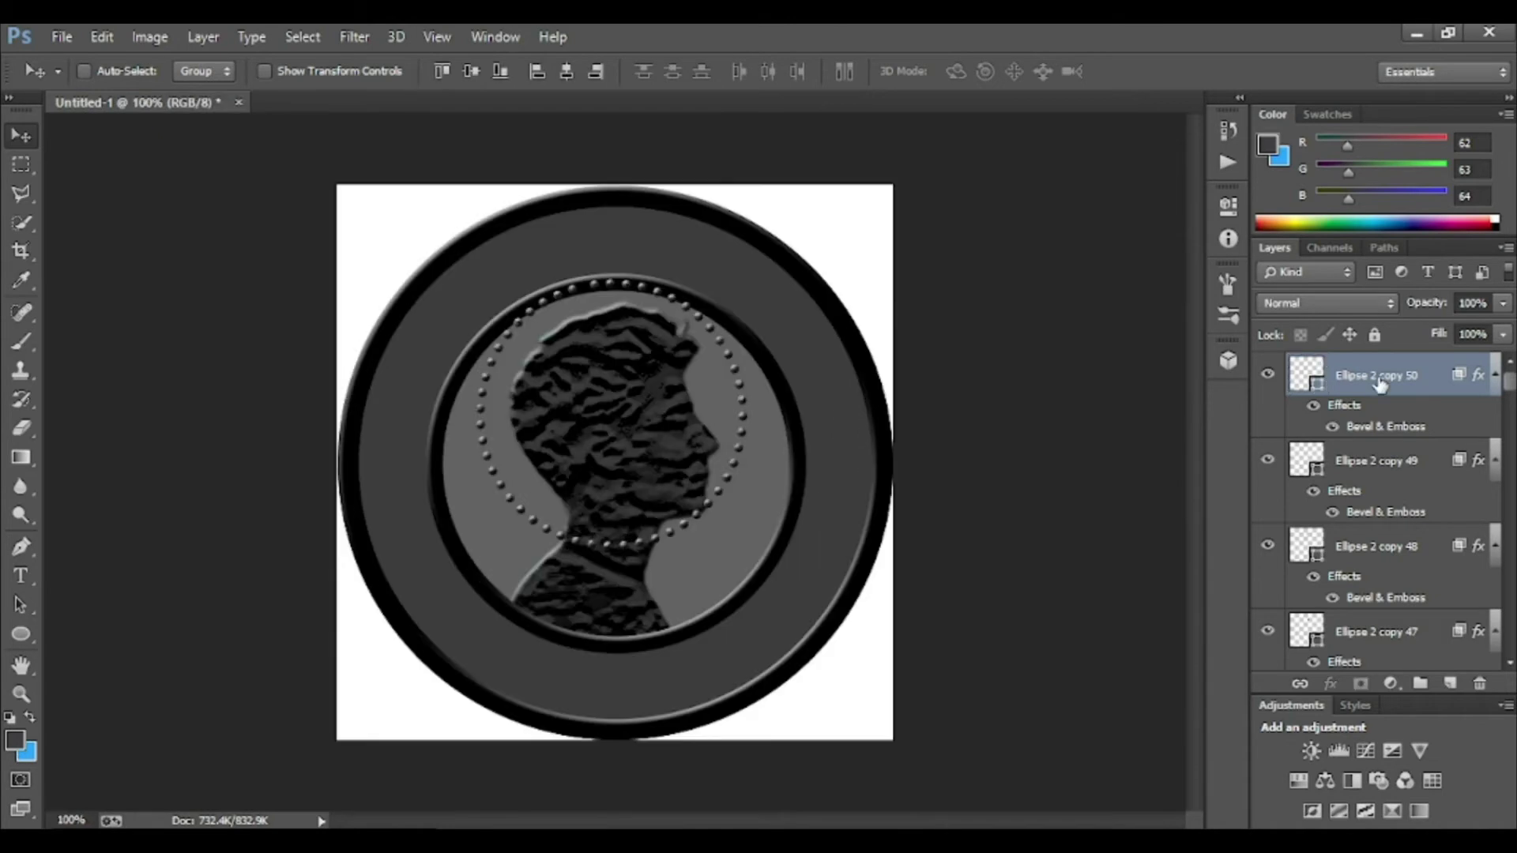
- Select the Ellipse 2 copy bead layers and group them into Group 1
key("e")
left_click_drag(1508, 392, 1509, 630)
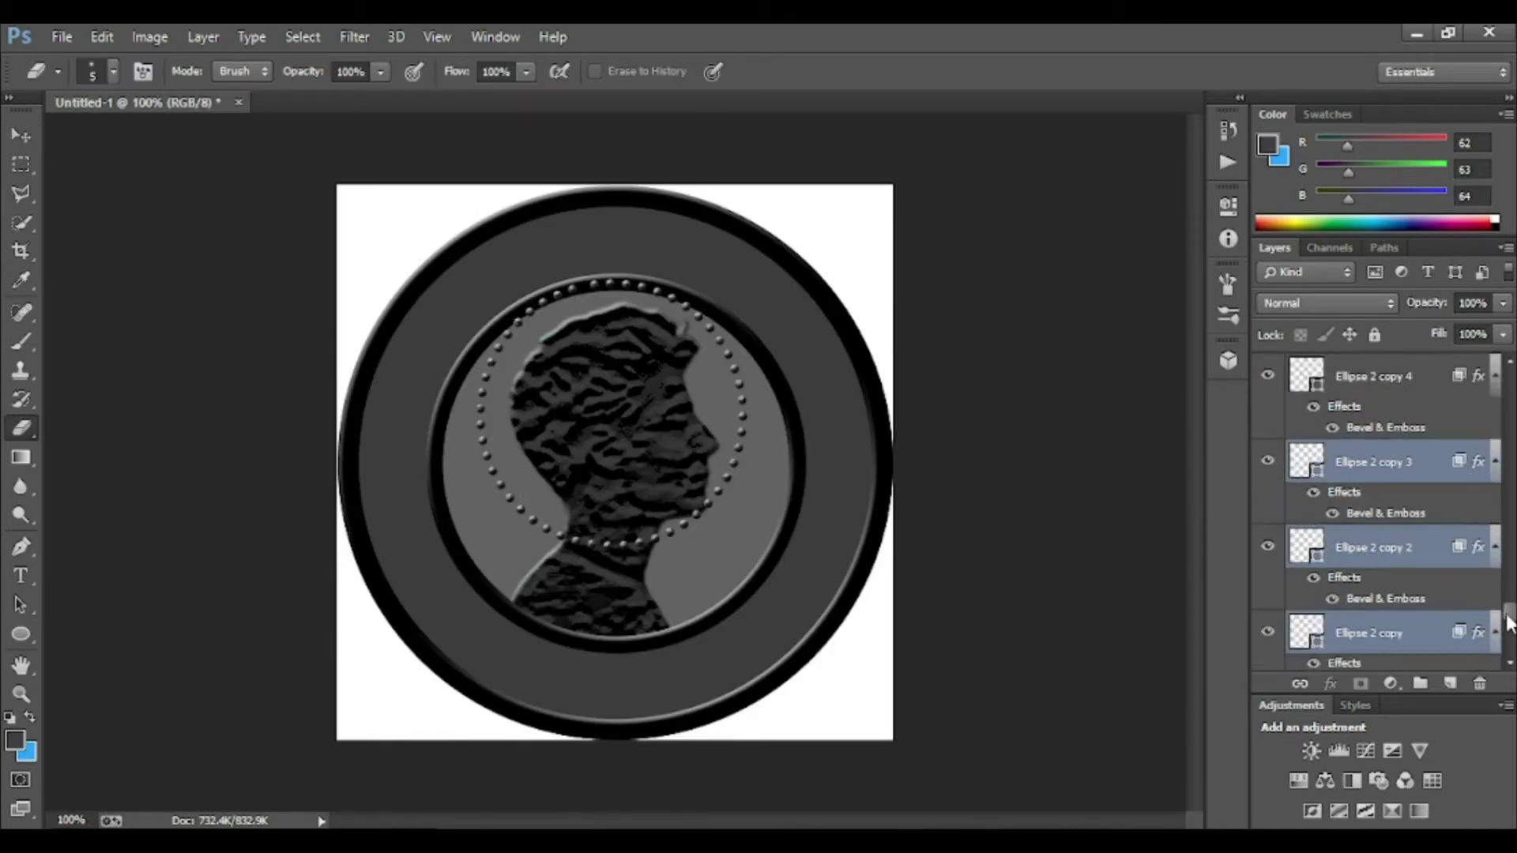
left_click(1385, 601, "shift")
key("alt+bracketright")
key("alt+bracketright")
key("alt+bracketright")
key("alt+bracketright")
key("alt+bracketright")
key("alt+bracketright")
key("alt+bracketright")
key("alt+bracketright")
key("alt+bracketright")
key("alt+bracketright")
key("alt+bracketright")
key("alt+bracketright")
key("alt+bracketright")
key("alt+bracketright")
key("alt+bracketright")
key("alt+bracketright")
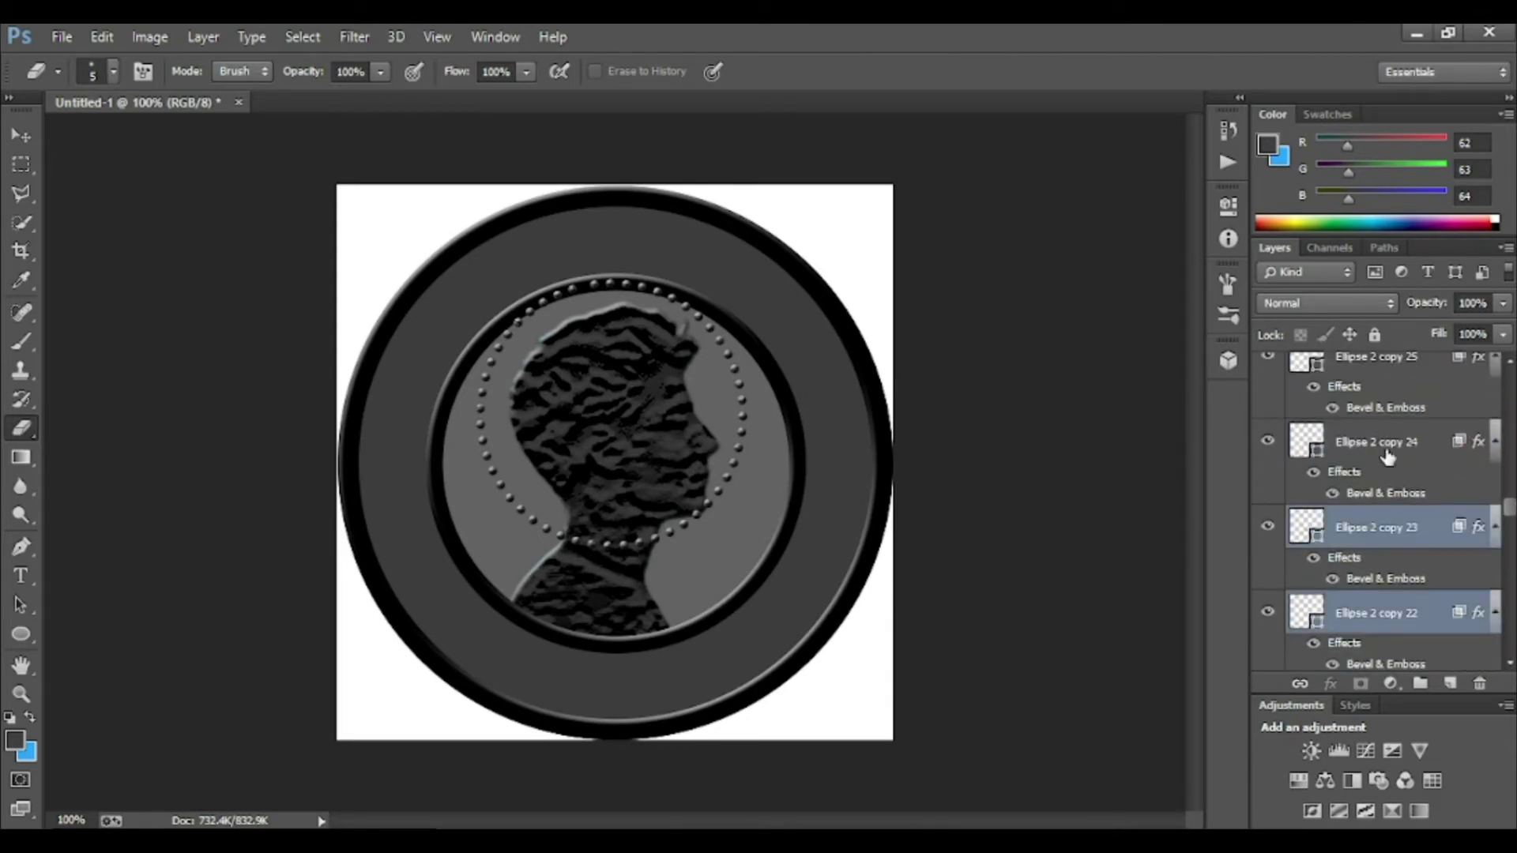
key("alt+bracketright")
key("alt+bracketright")
key("alt+bracketright")
key("alt+bracketright")
key("alt+bracketright")
key("alt+bracketright")
key("alt+bracketright")
key("alt+bracketright")
key("alt+bracketright")
key("alt+bracketright")
key("alt+bracketright")
key("alt+bracketright")
key("alt+bracketright")
key("alt+bracketright")
key("alt+bracketright")
key("alt+bracketright")
key("alt+bracketright")
key("alt+bracketright")
key("alt+bracketright")
key("alt+bracketright")
key("alt+bracketright")
key("alt+bracketright")
key("alt+bracketright")
key("alt+bracketright")
key("shift+alt+bracketright")
key("shift+alt+bracketright")
key("shift+alt+bracketright")
key("shift+alt+bracketright")
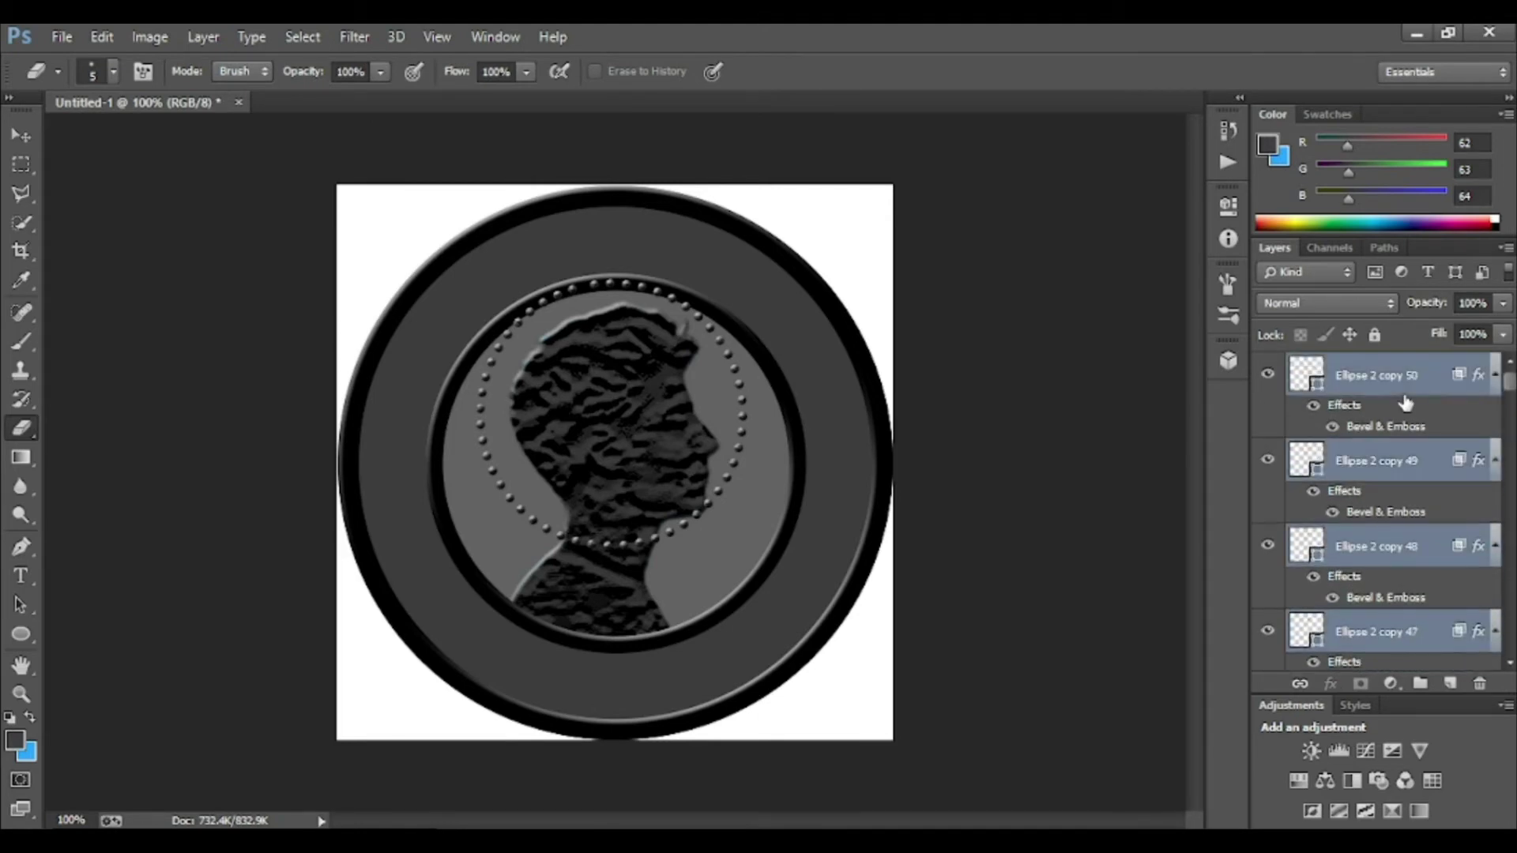
right_click(1404, 403)
left_click(1025, 267)
left_click(908, 294)
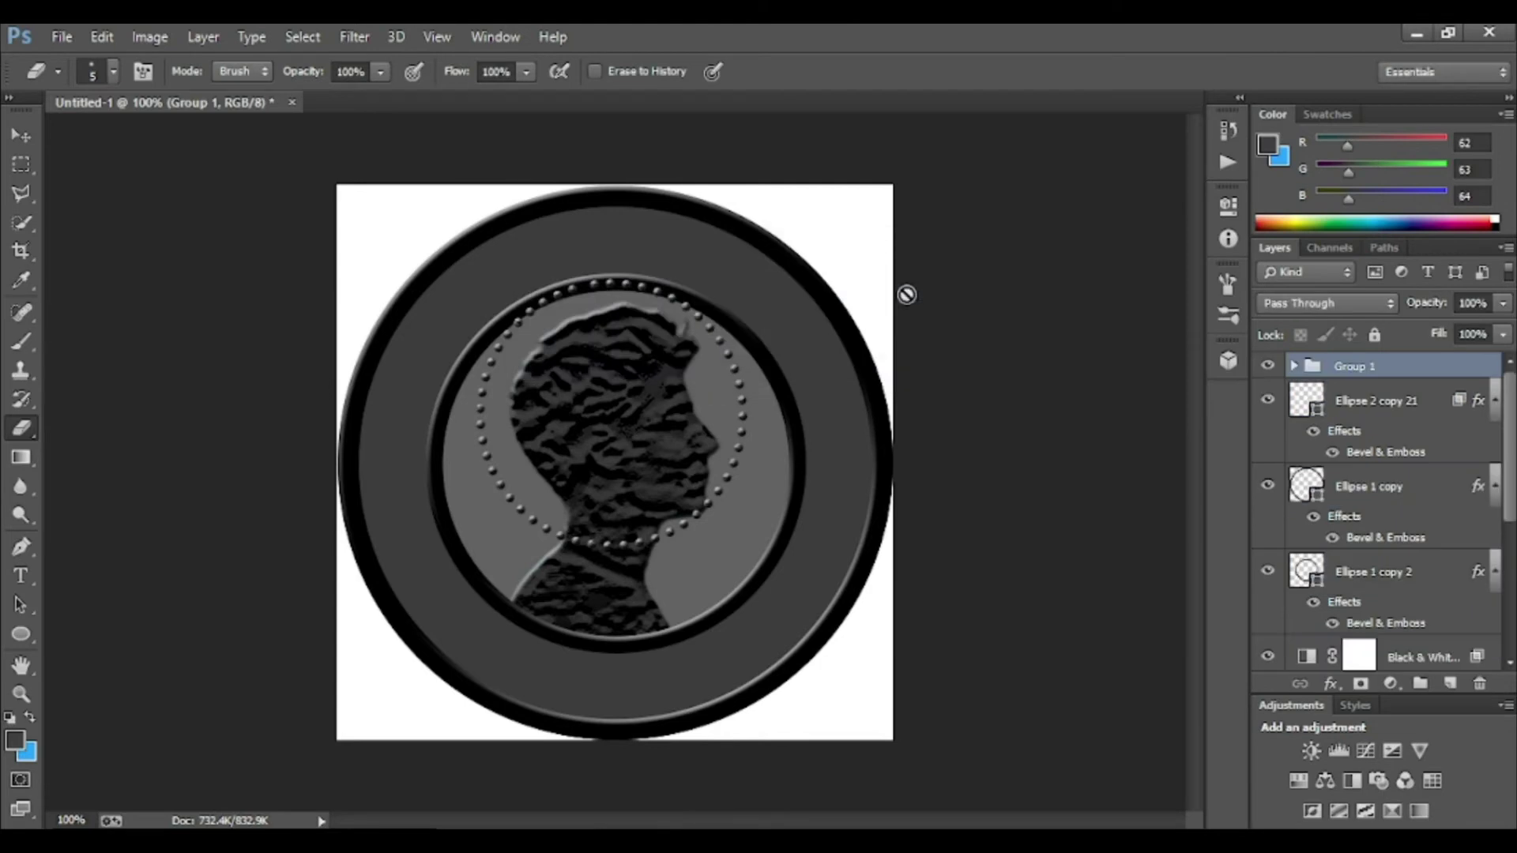
- Move the stray Ellipse 2 copy 21 layer into Group 1
left_click(1357, 403)
key("ctrl+t")
key("Escape")
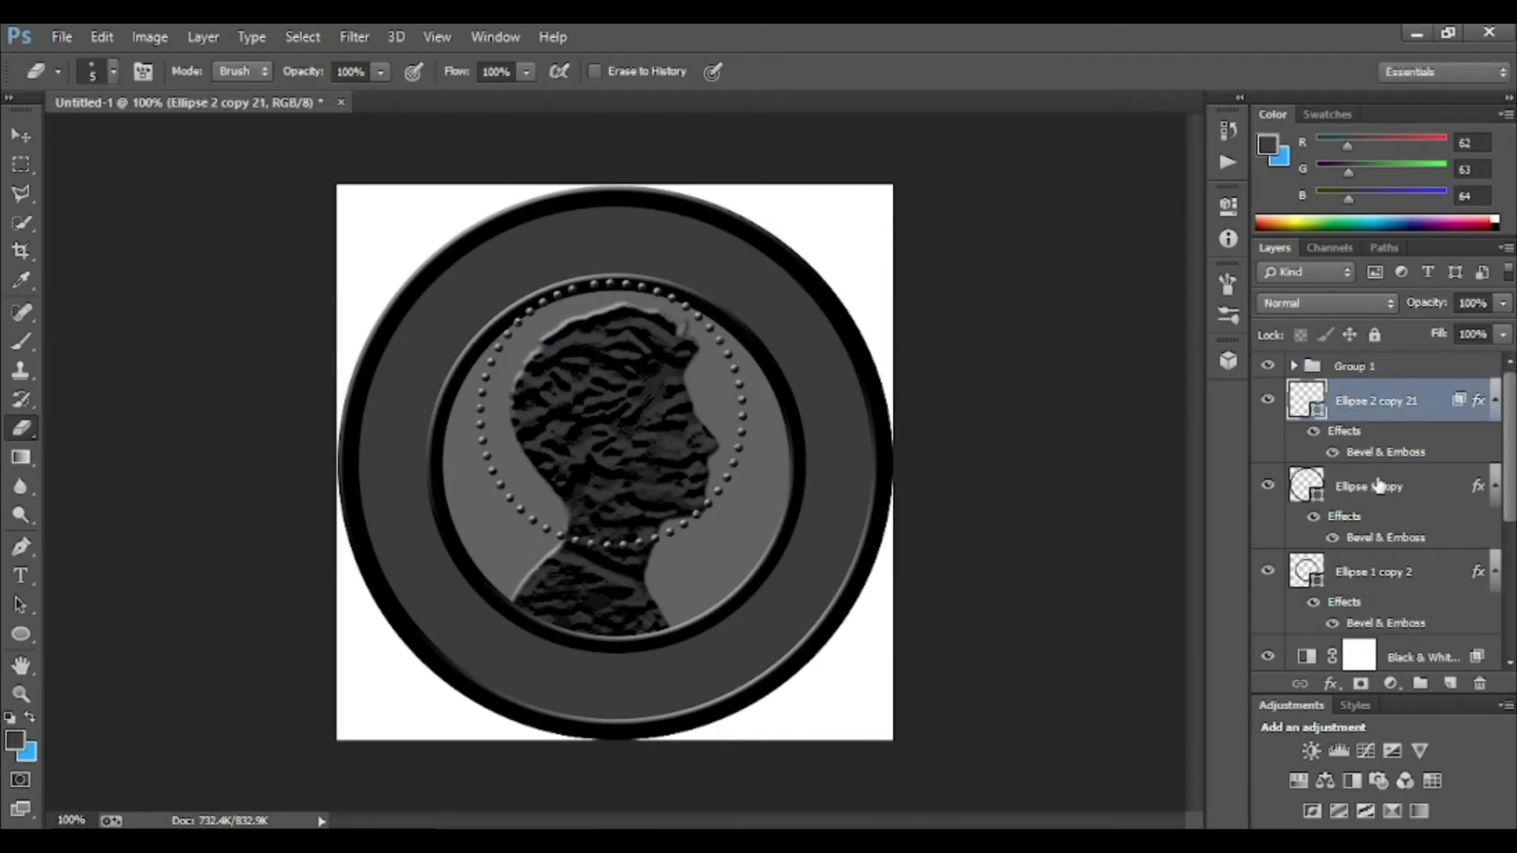
left_click(1379, 485)
left_click(1363, 402)
left_click_drag(1371, 405, 1367, 372)
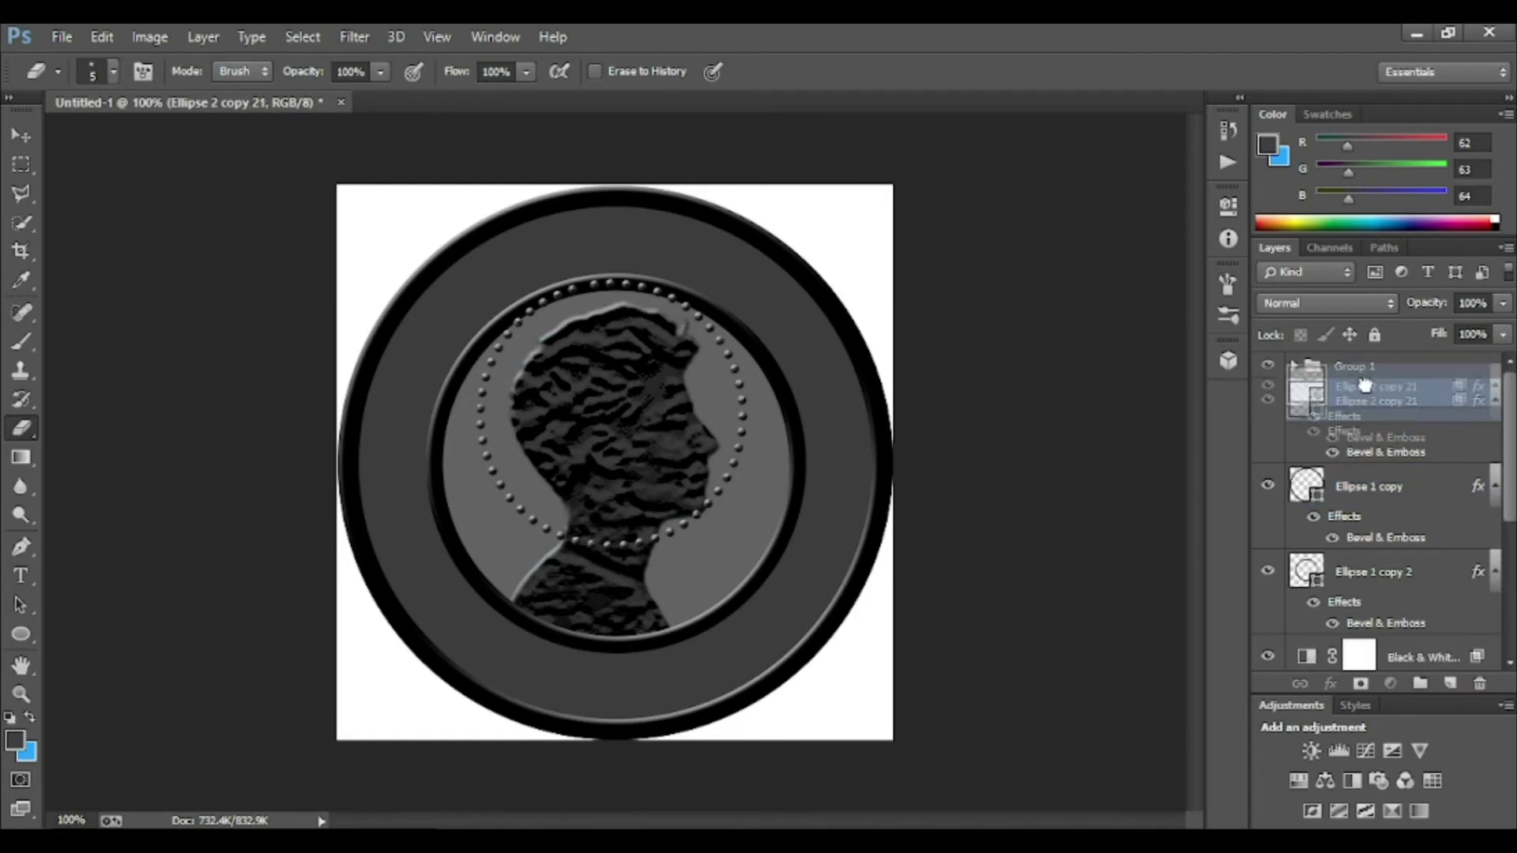
key("ctrl+t")
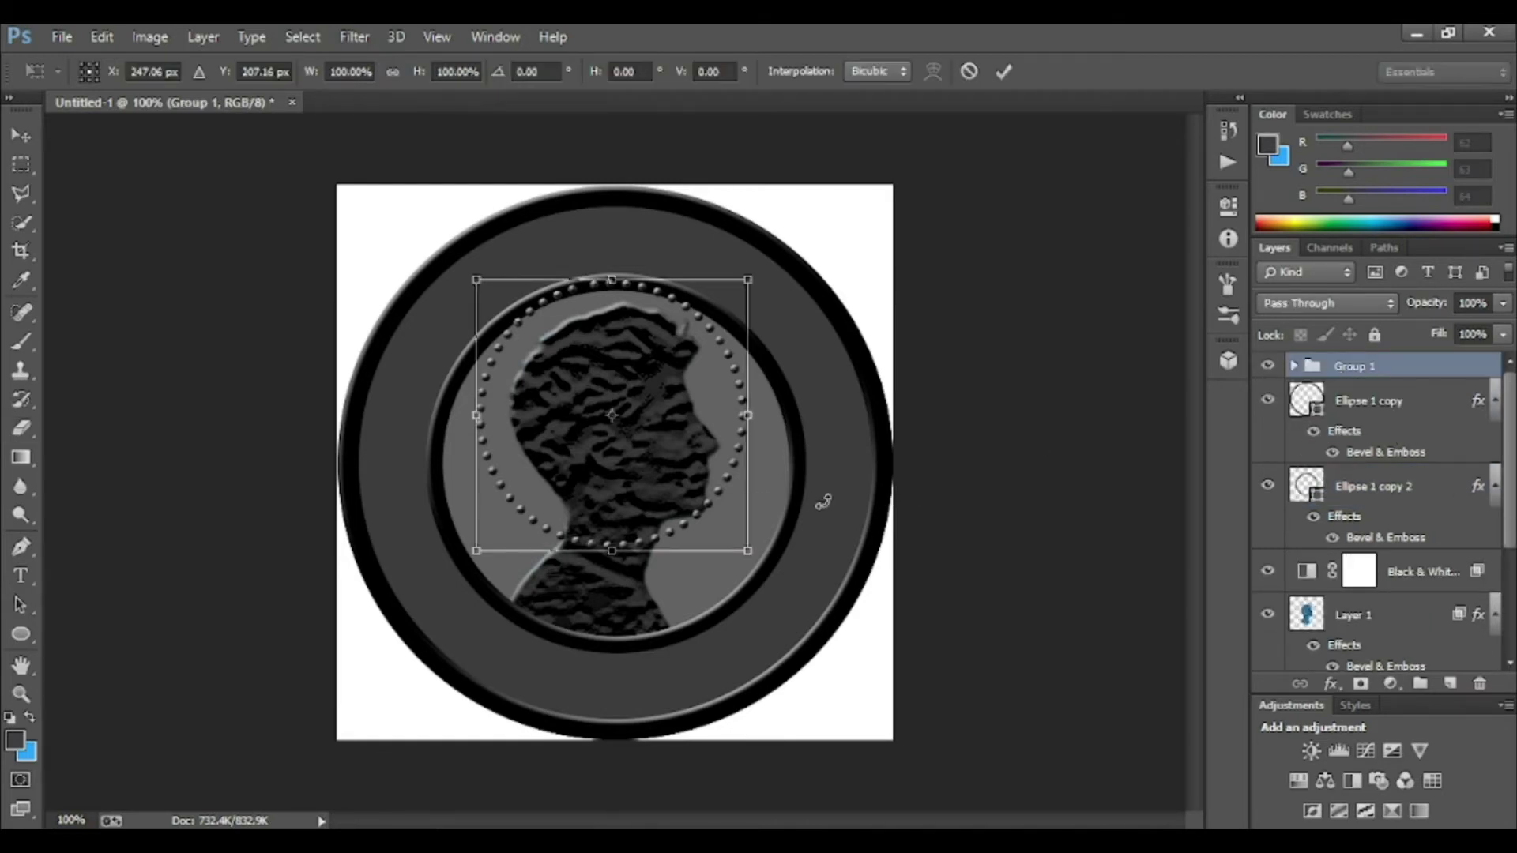
- Scale and centre the bead ring so it follows the inner ring
left_click_drag(747, 554, 814, 632)
left_click_drag(711, 348, 708, 431)
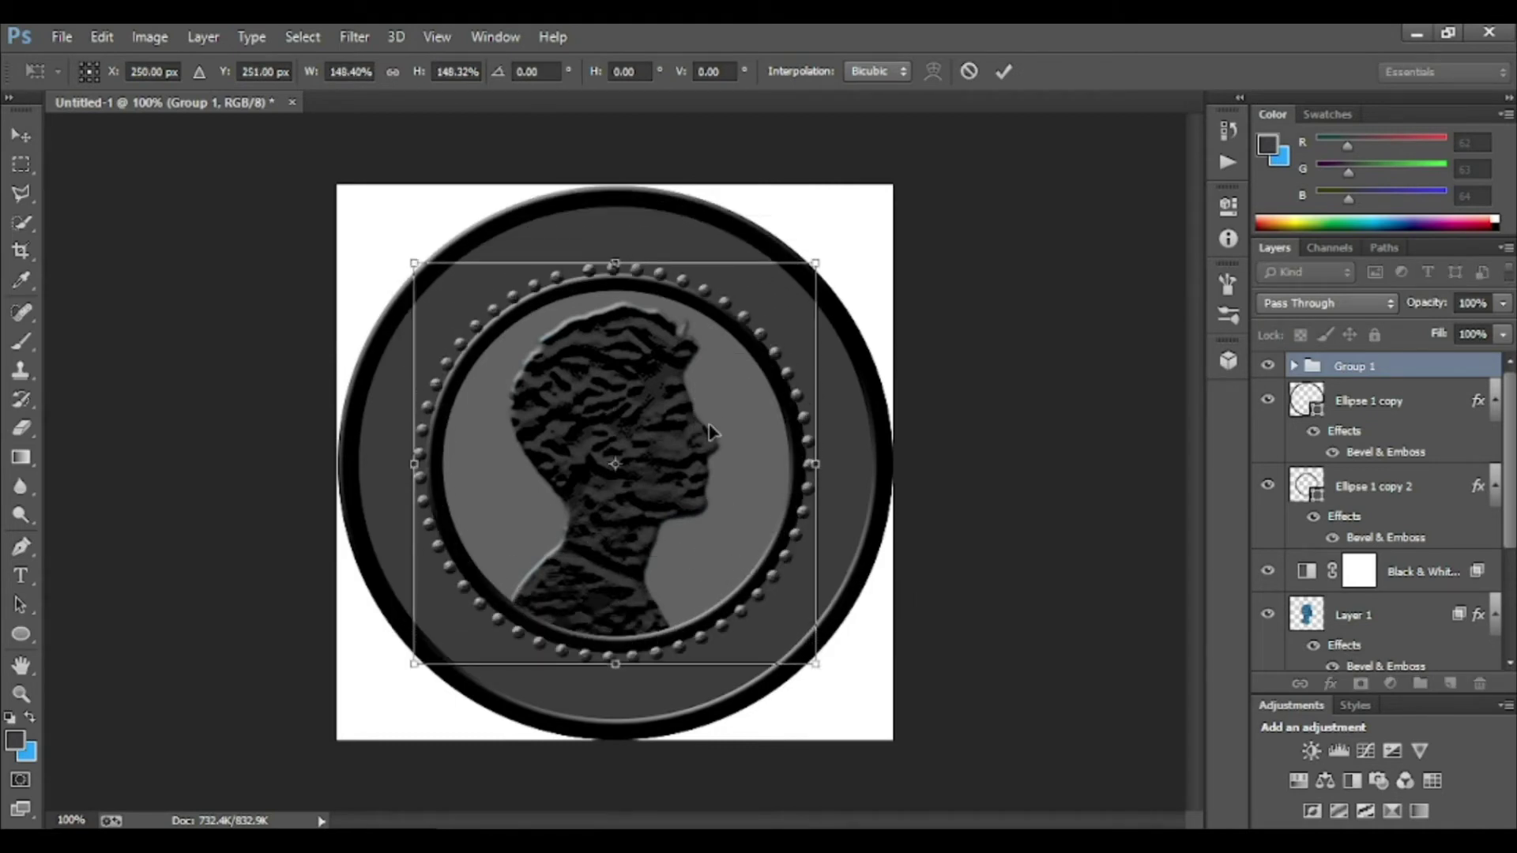
left_click_drag(815, 261, 798, 283)
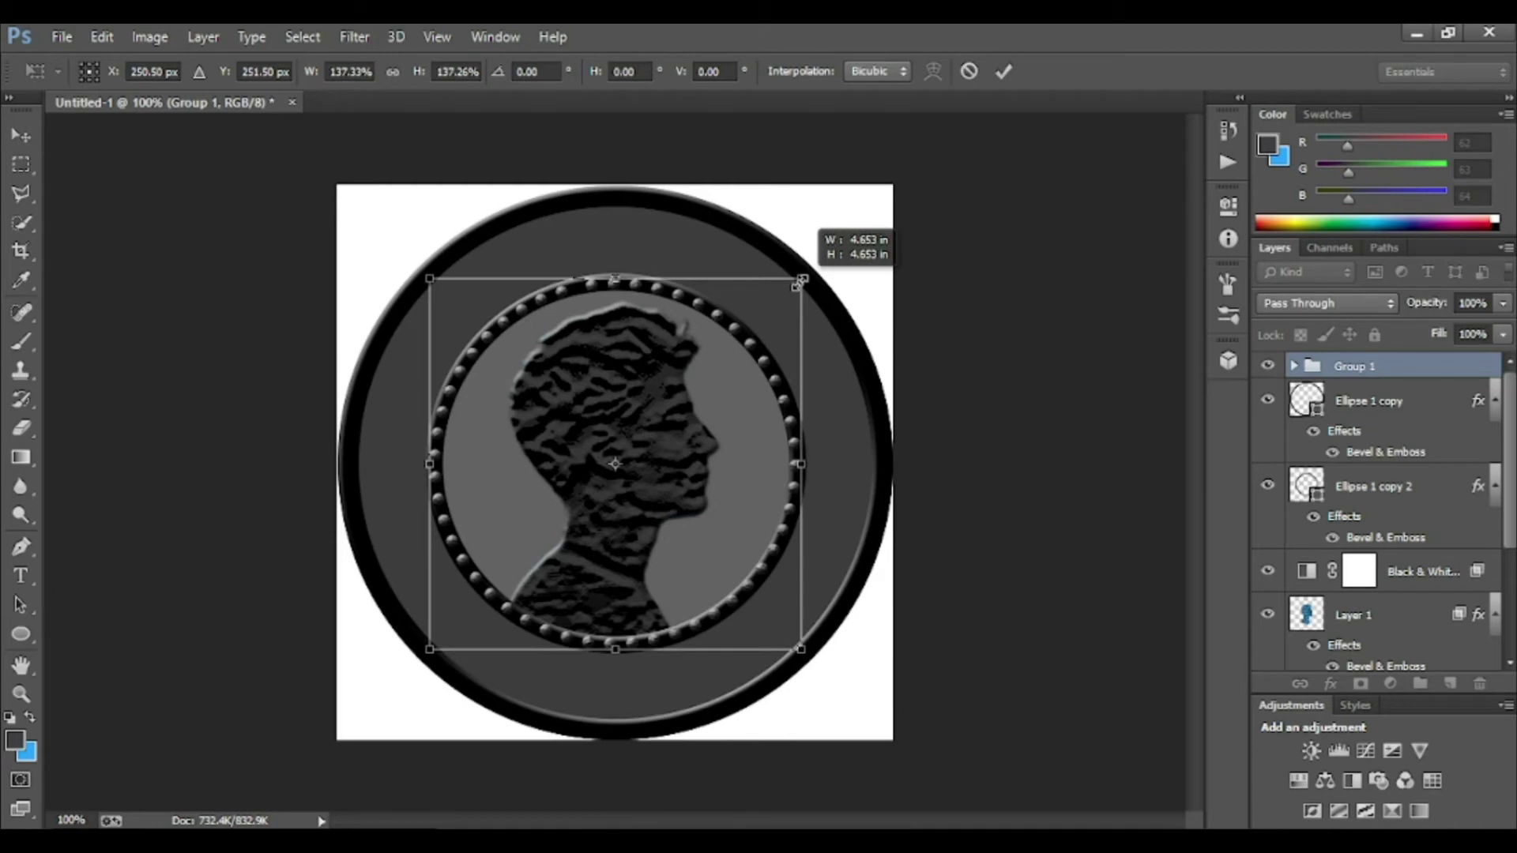
key("Right")
key("Right")
key("Right")
key("Down")
key("Down")
key("Down")
left_click_drag(798, 284, 800, 275)
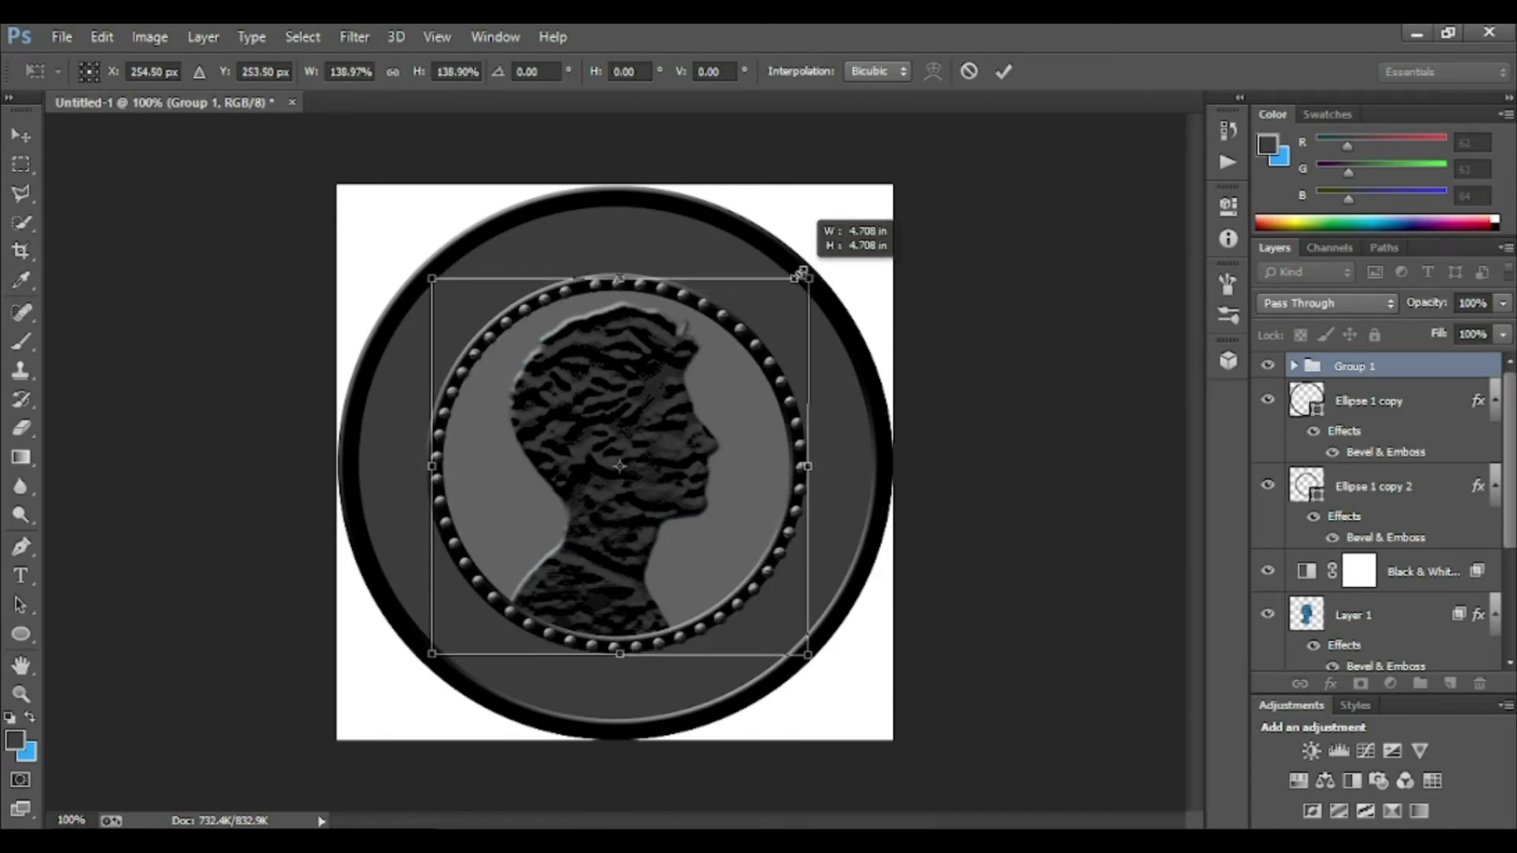
key("Left")
key("Left")
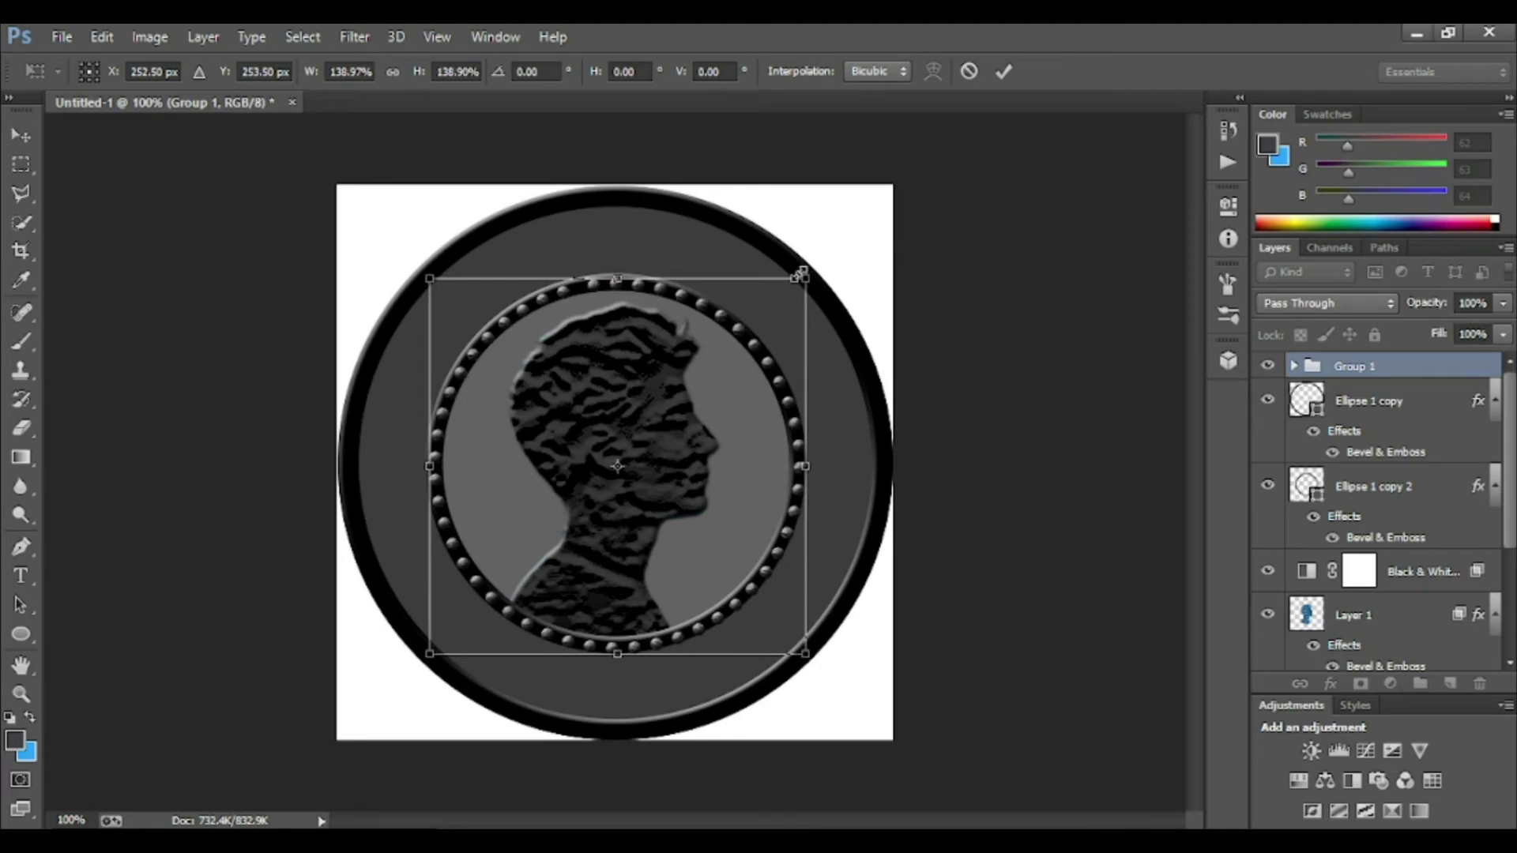
key("Return")
- Rotate the inner beaded ring around the coin centre and inspect it up close
key("e")
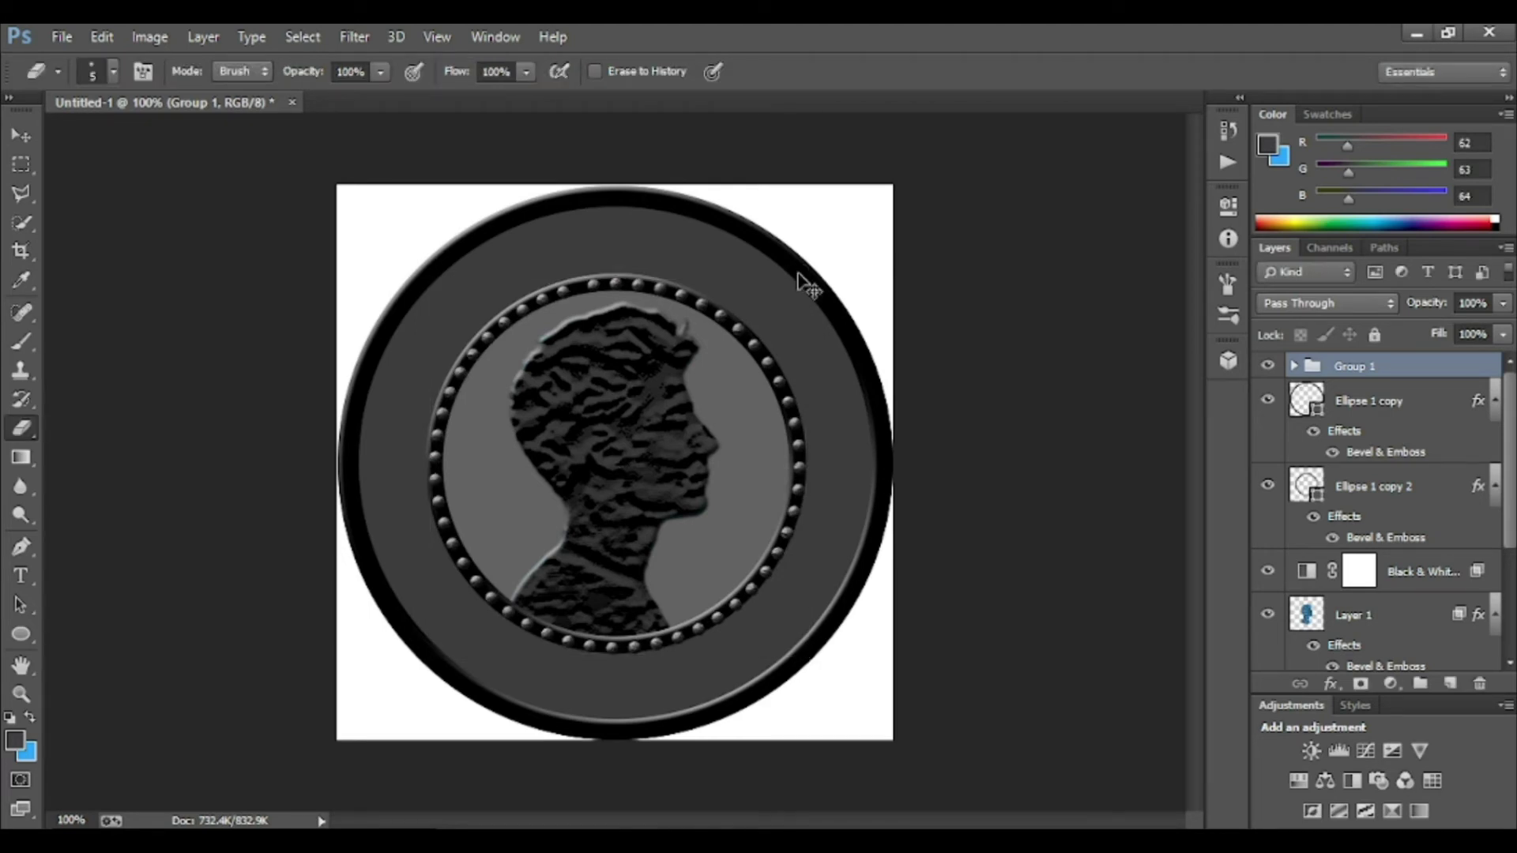
key("ctrl+t")
left_click_drag(830, 265, 566, 611)
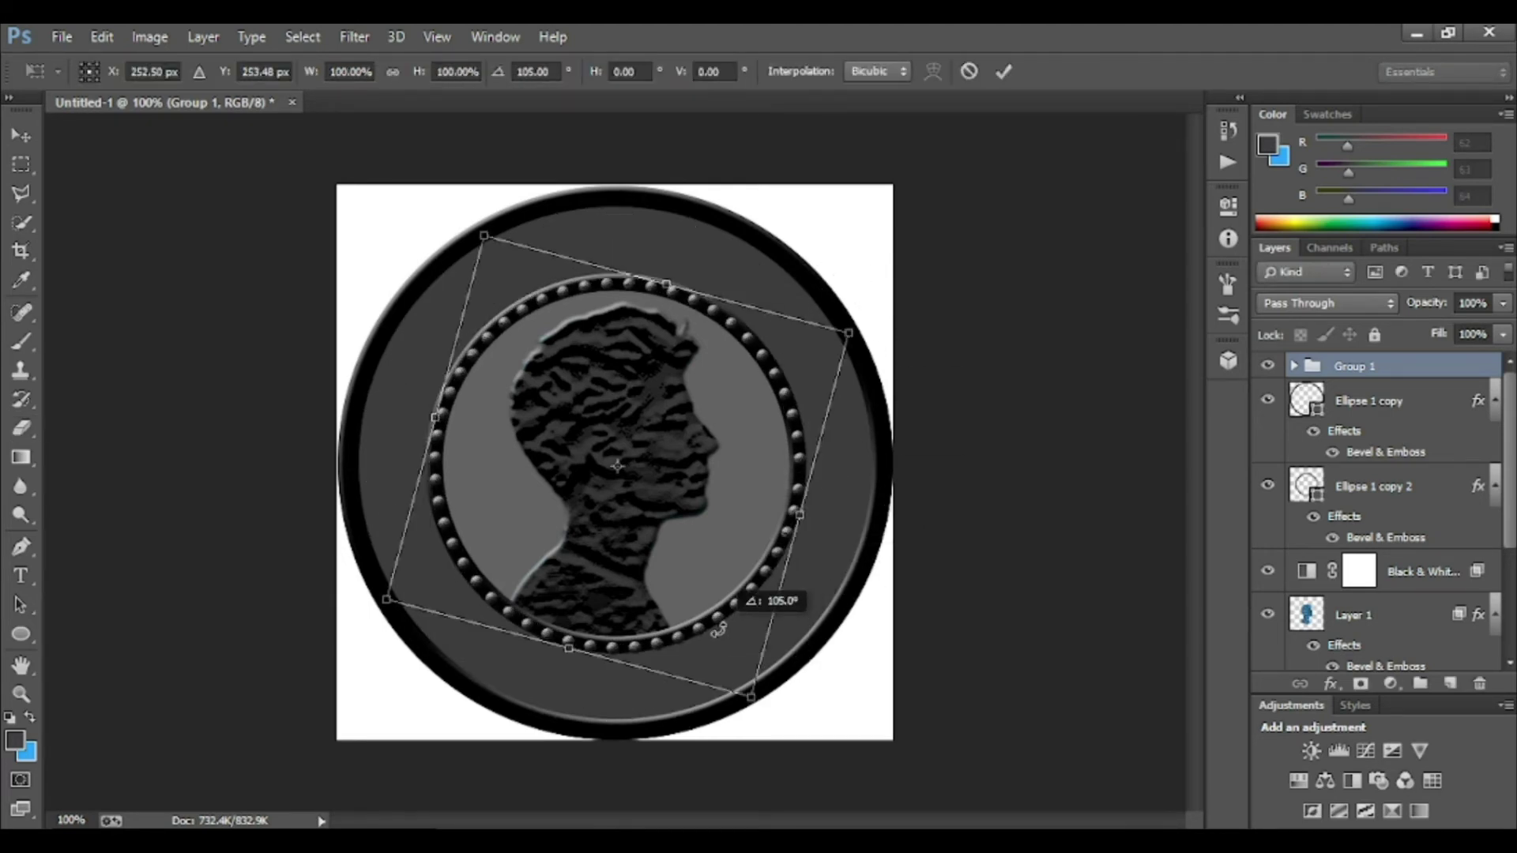
key("Return")
key("e")
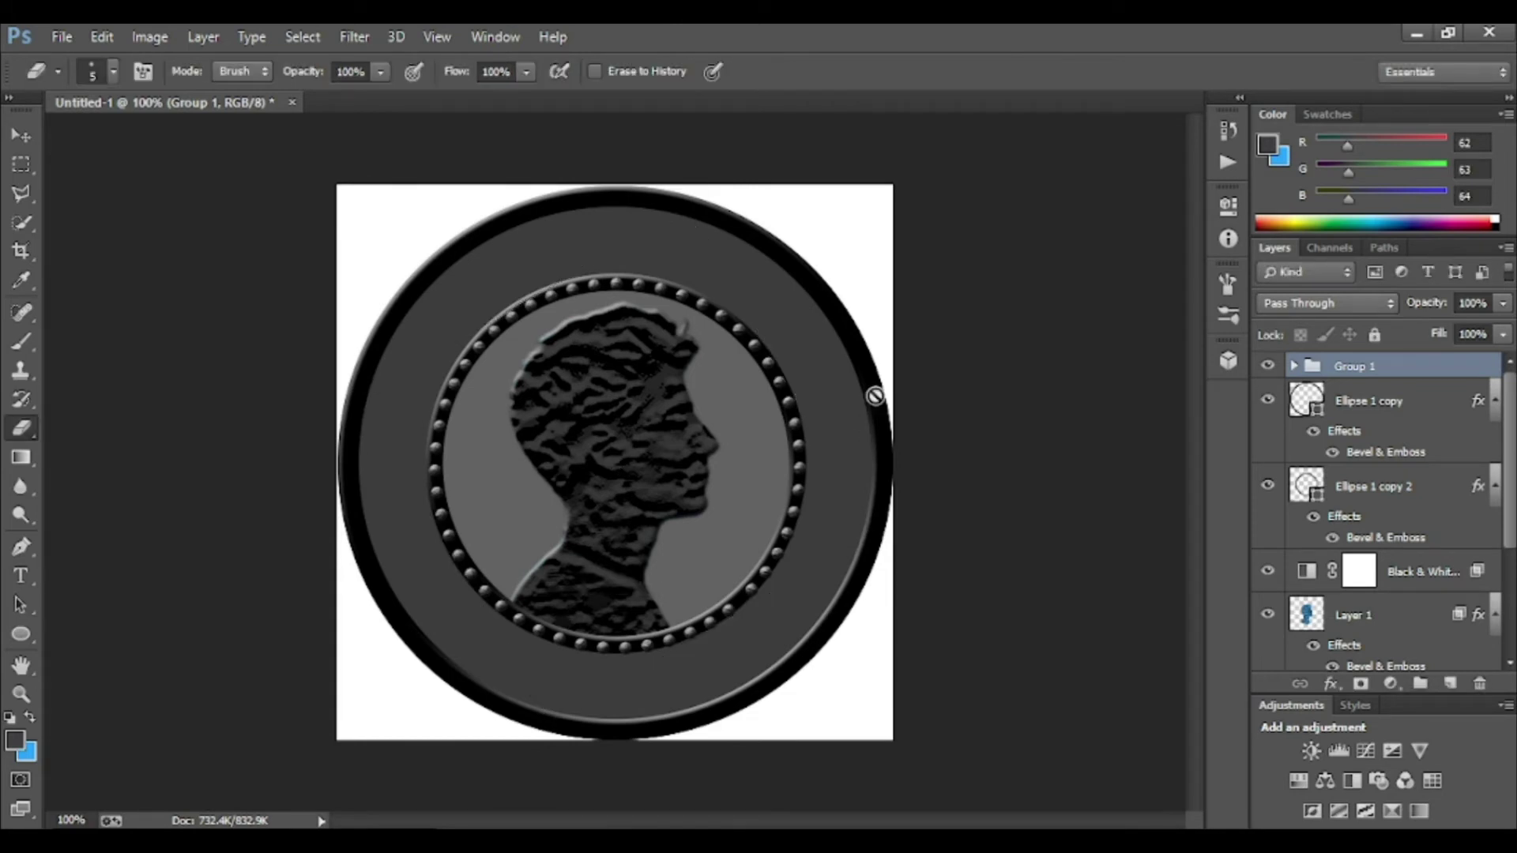
key("ctrl+t")
key("ctrl+plus")
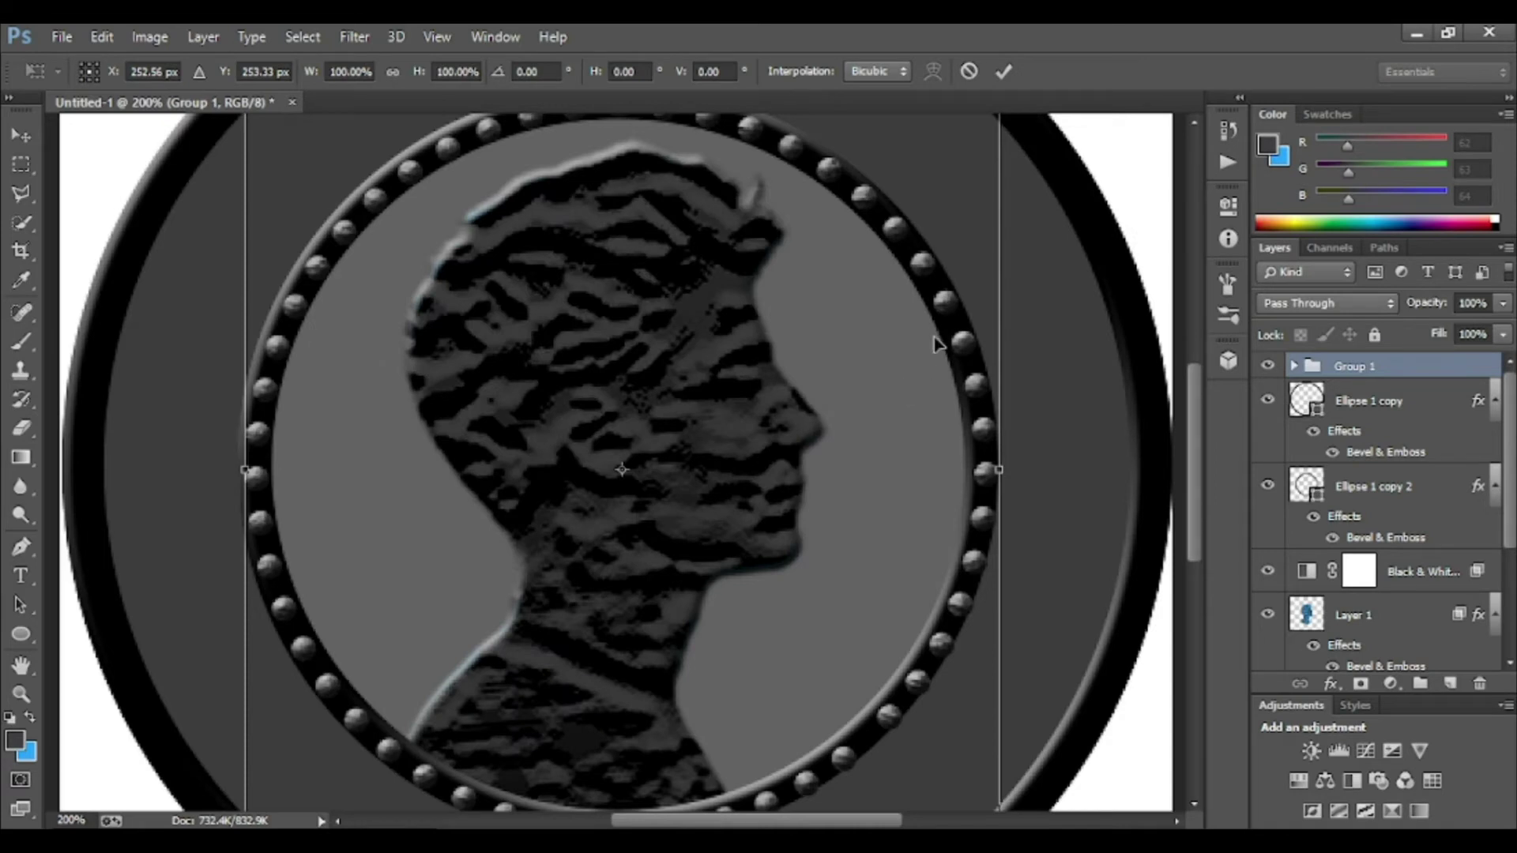
scroll(934, 337, "up", 3)
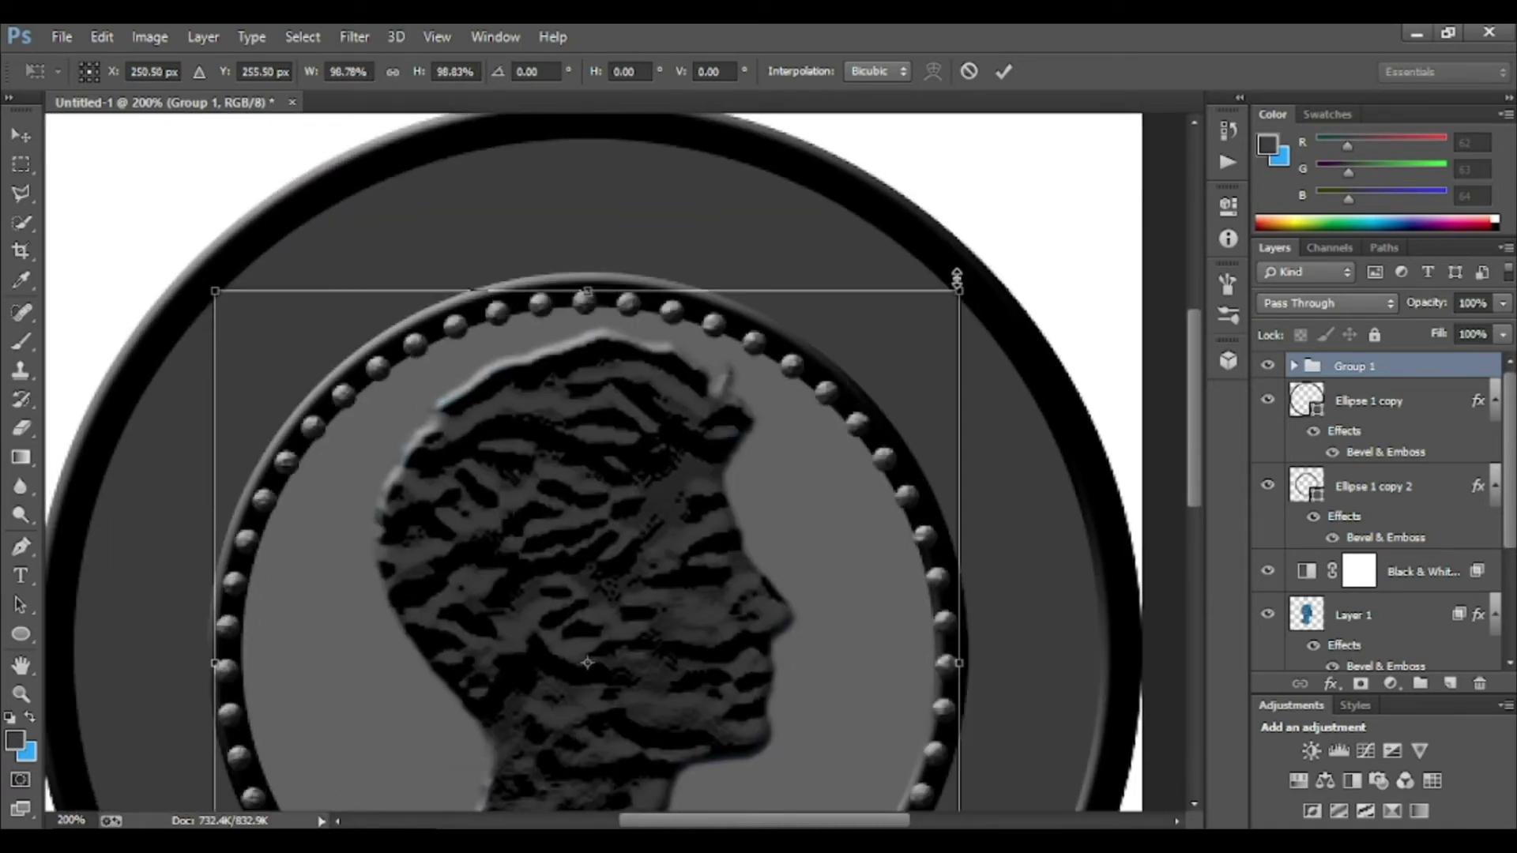
key("Return")
key("ctrl+minus")
key("ctrl+minus")
key("ctrl+plus")
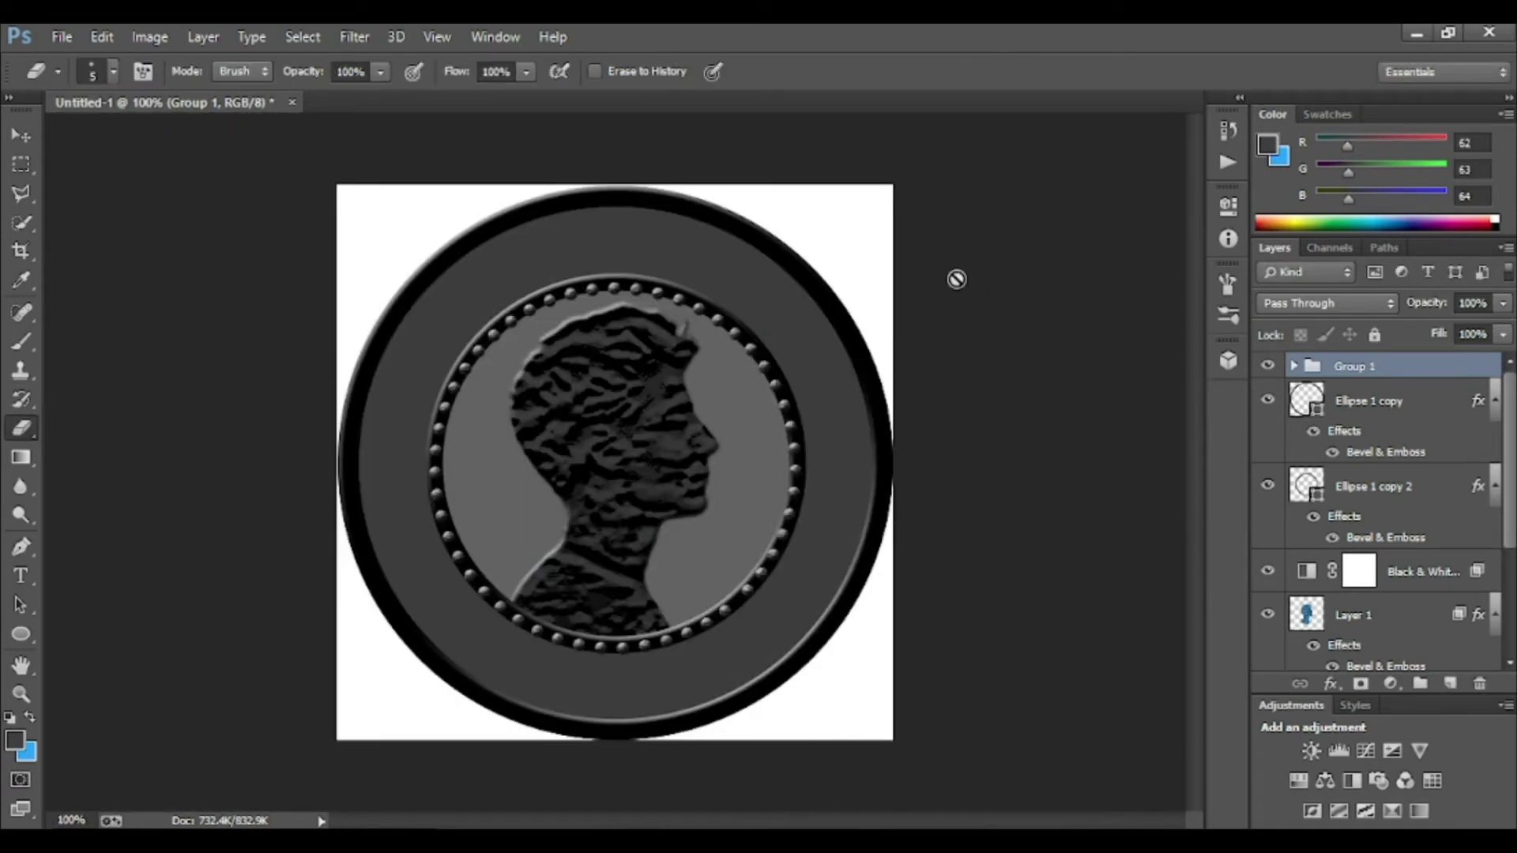
- Nudge the inner coin one pixel right and enlarge it to about 101.5%
key("ctrl+t")
key("Right")
left_click_drag(801, 652, 803, 656)
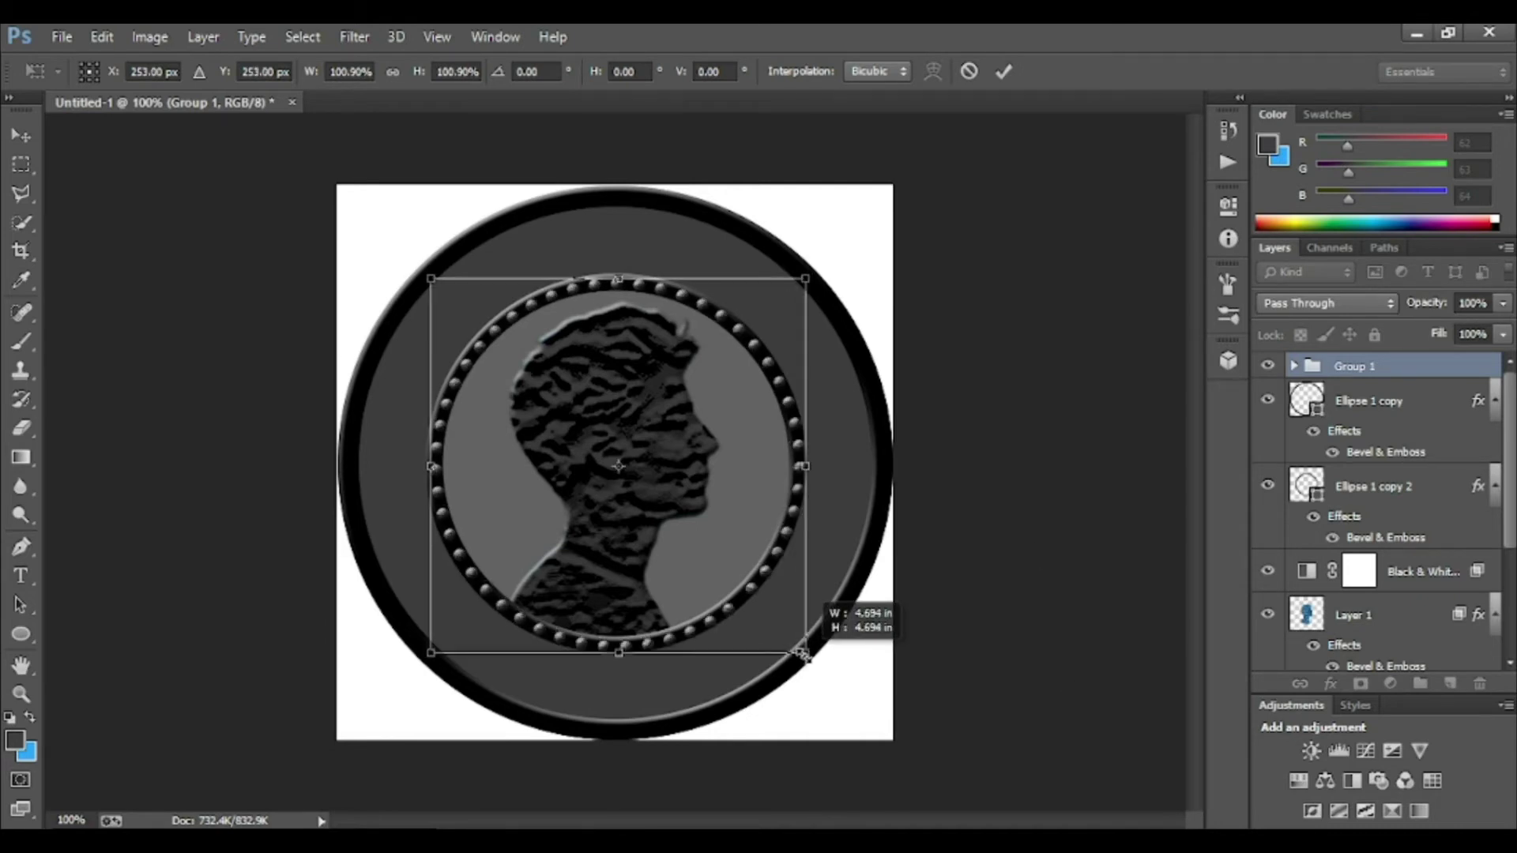
key("e")
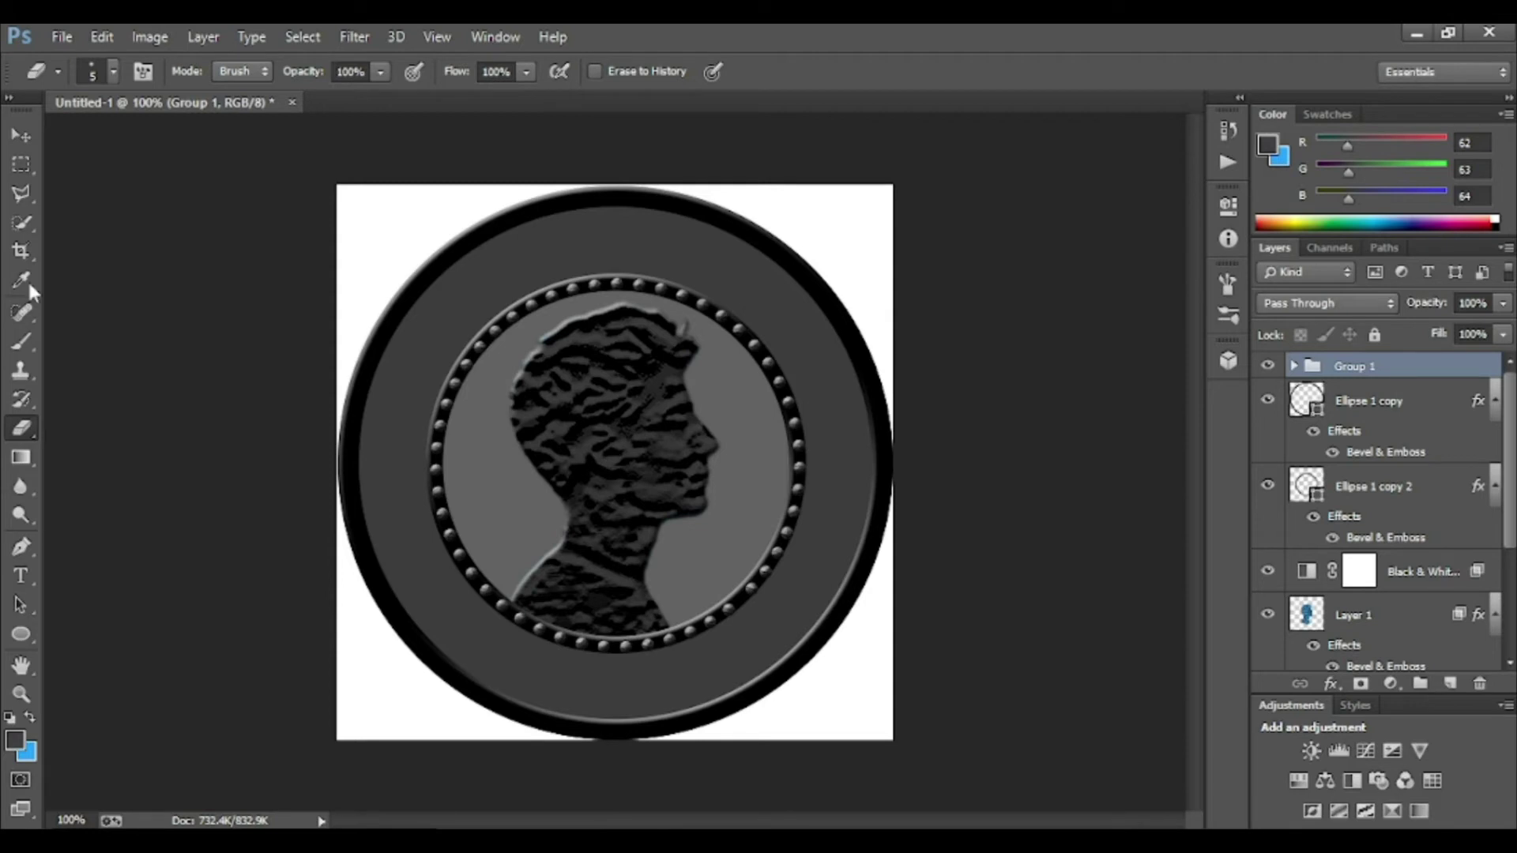
left_click(21, 139)
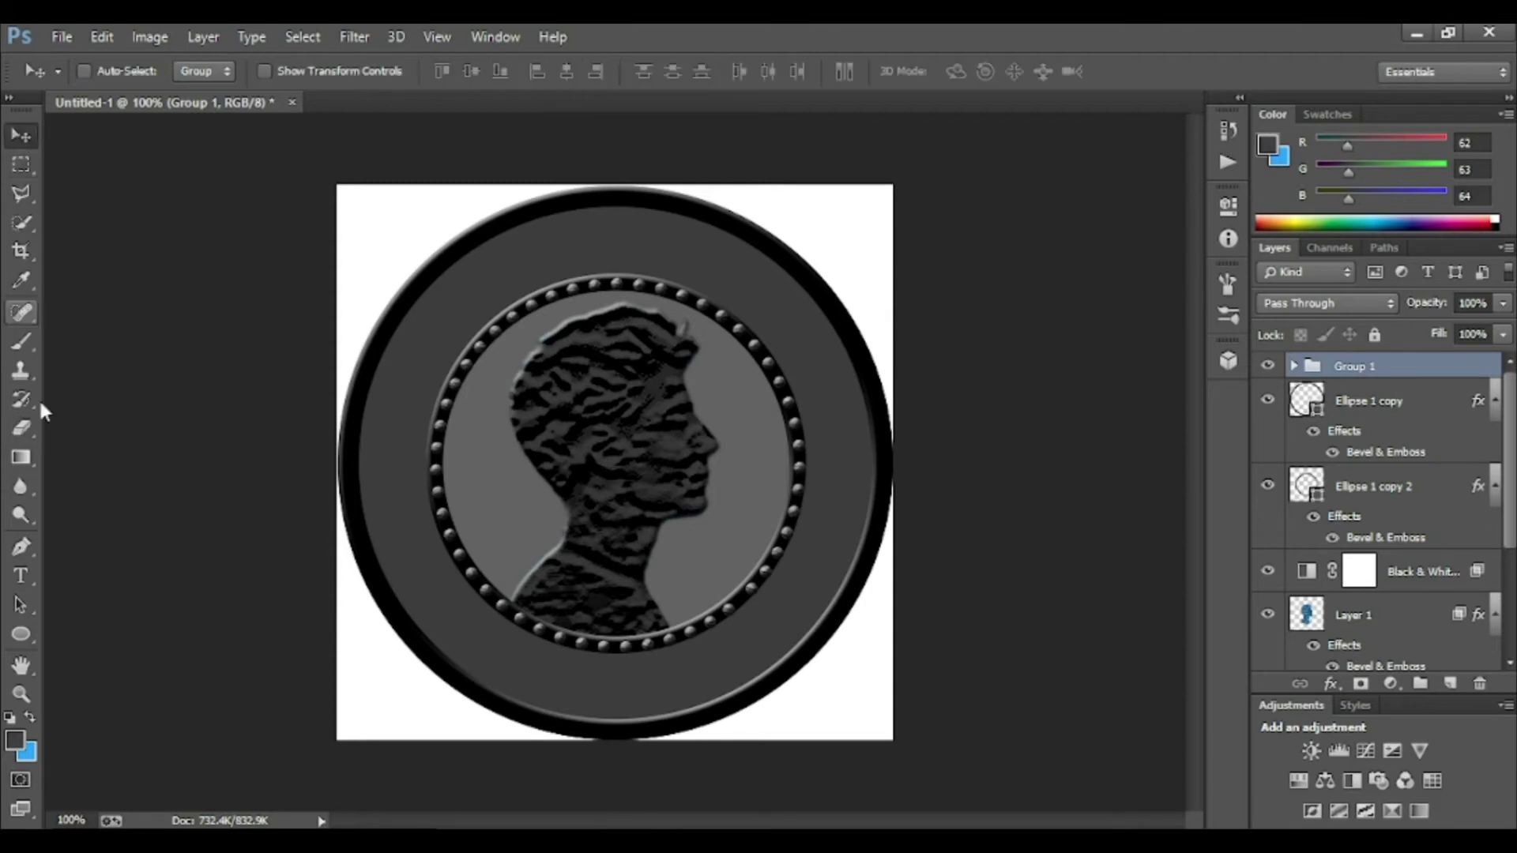
- On a new layer, create a 100-sided star polygon with a 99% indent
left_click(1450, 684)
left_click(17, 638)
right_click(21, 637)
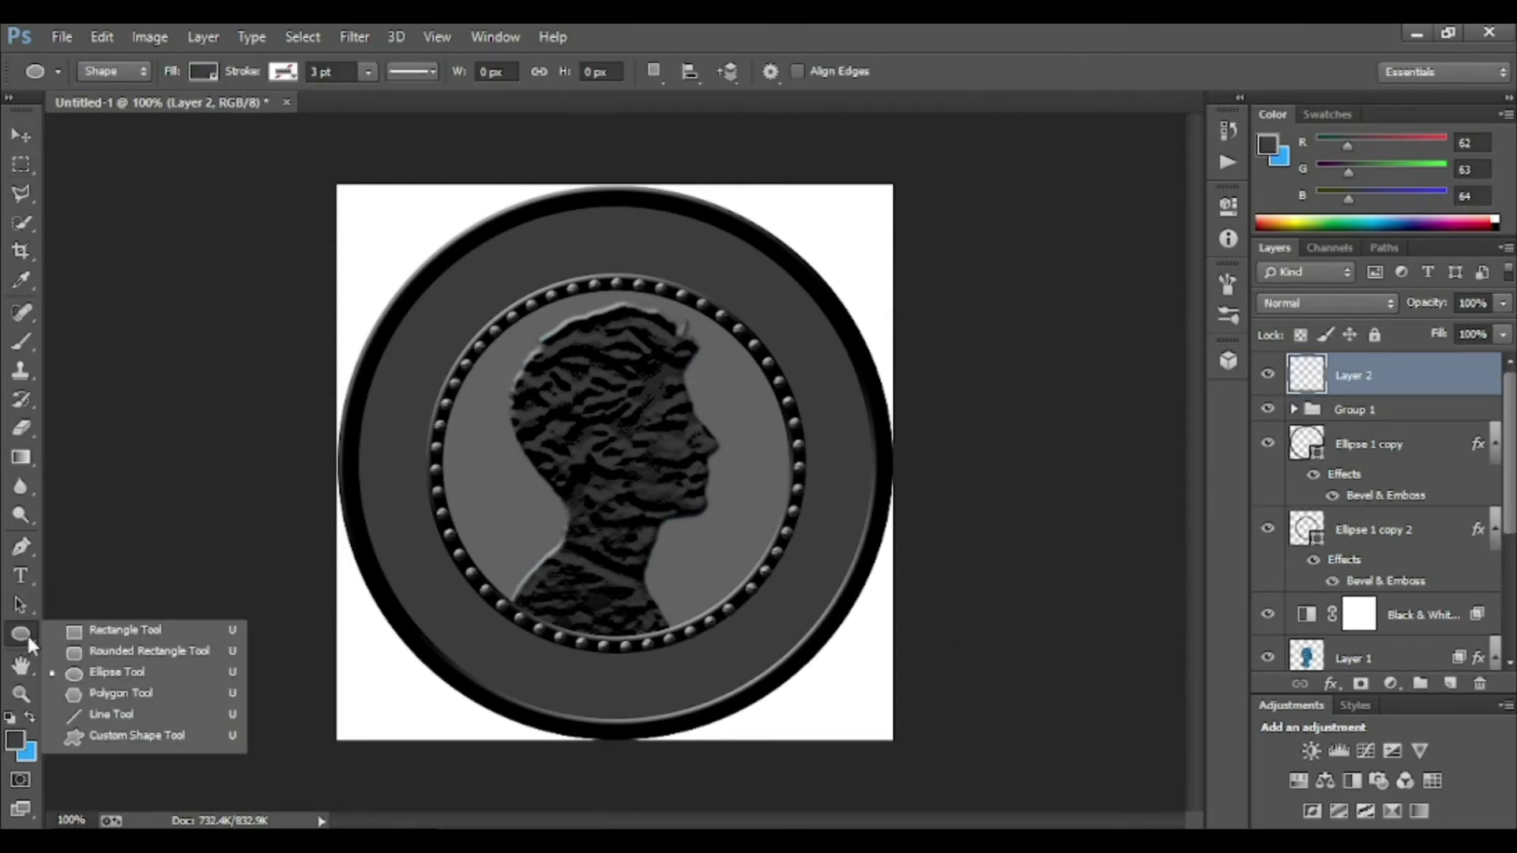
left_click(119, 693)
left_click(770, 71)
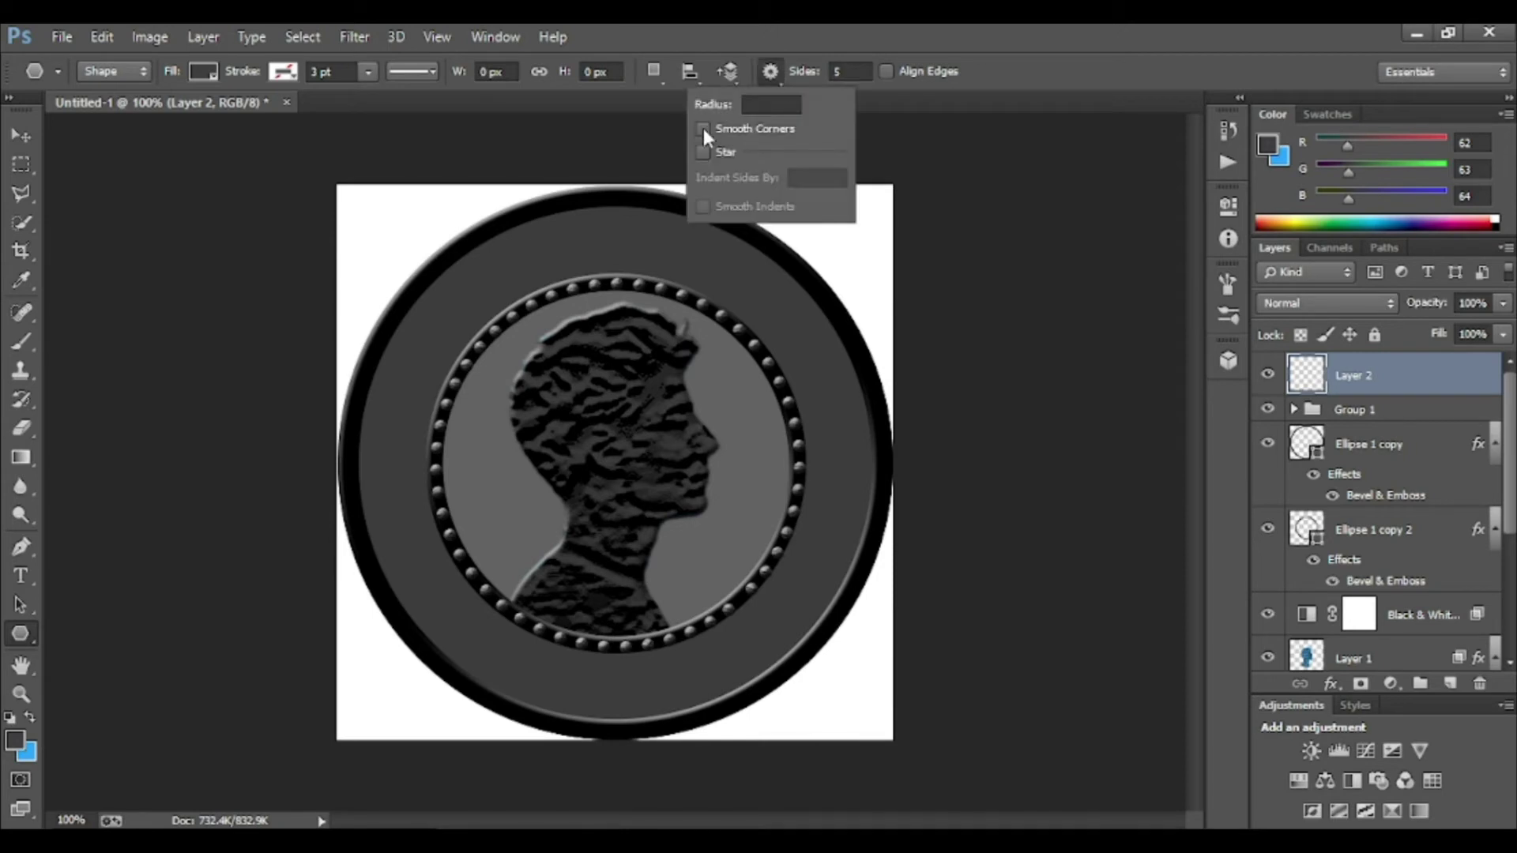
key("Return")
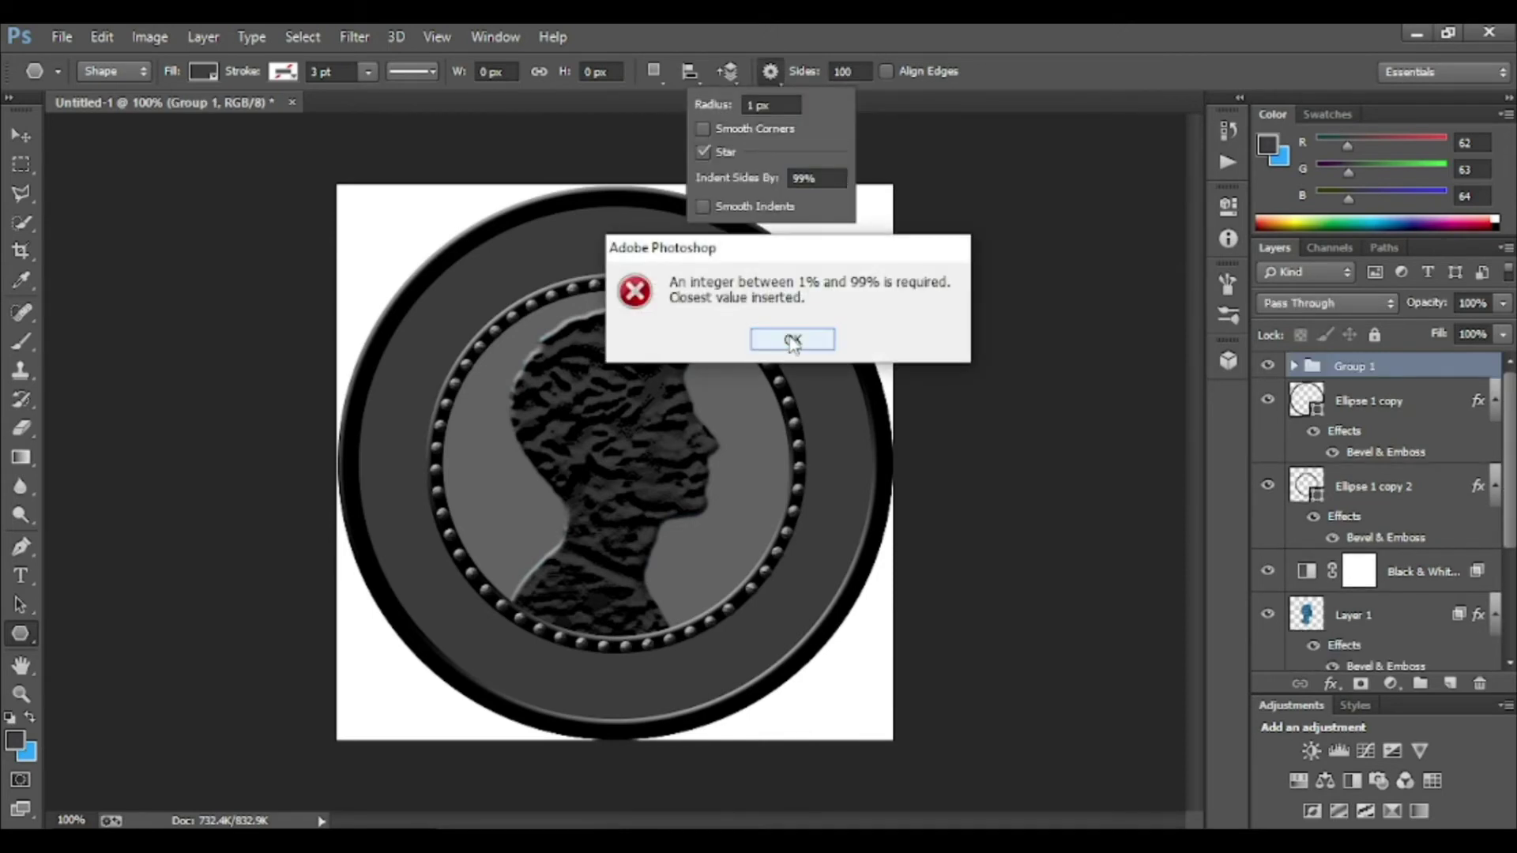
left_click(793, 342)
left_click(791, 338)
left_click(824, 451)
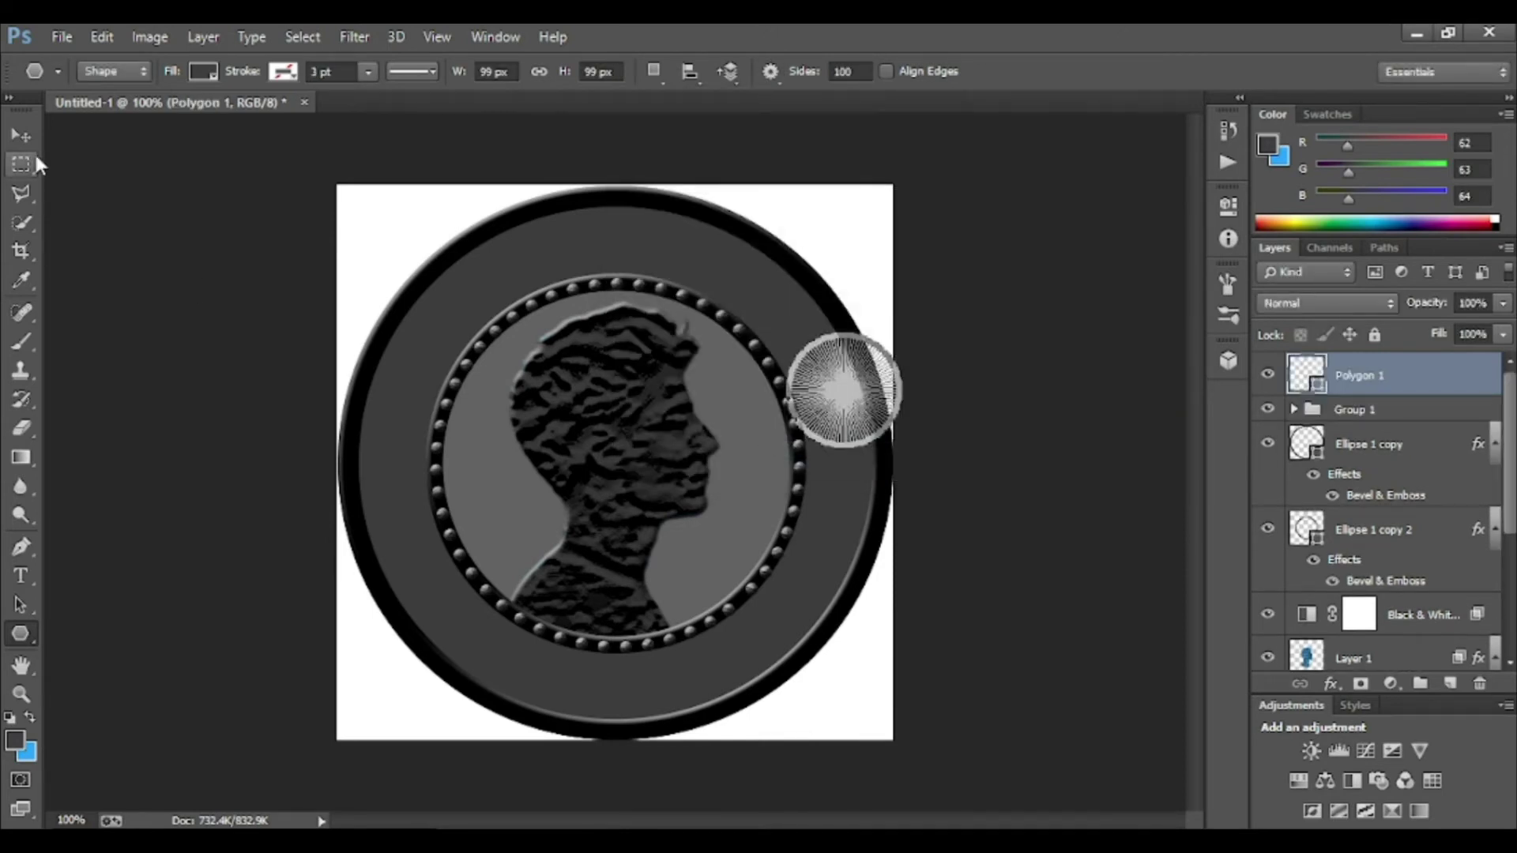
- Enlarge Polygon 1 to about 528% so its spokes span the whole coin
left_click(21, 135)
key("ctrl+t")
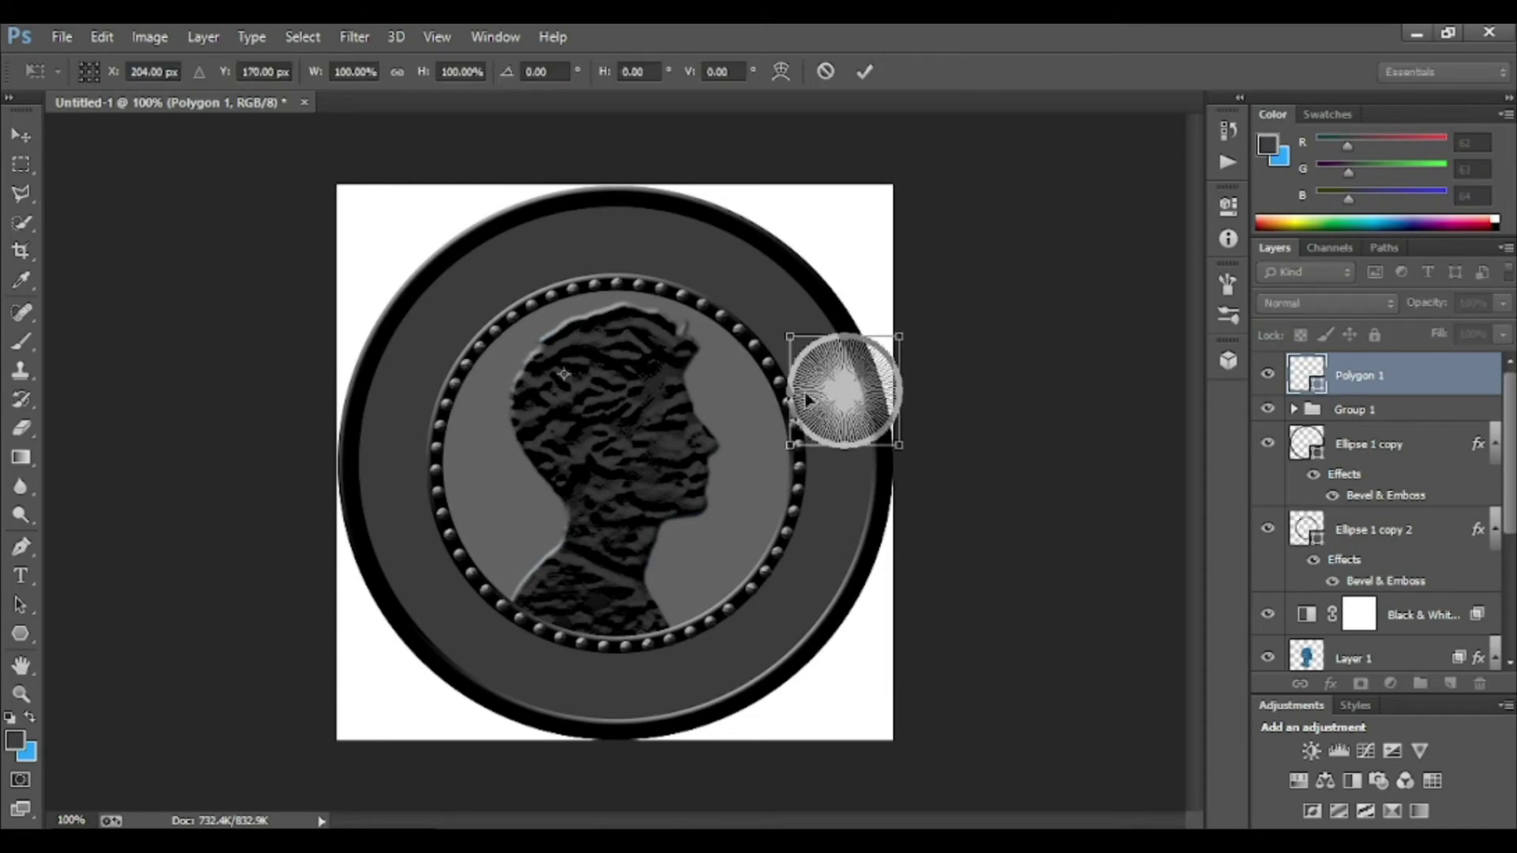
left_click_drag(803, 390, 486, 312)
left_click_drag(545, 363, 787, 517)
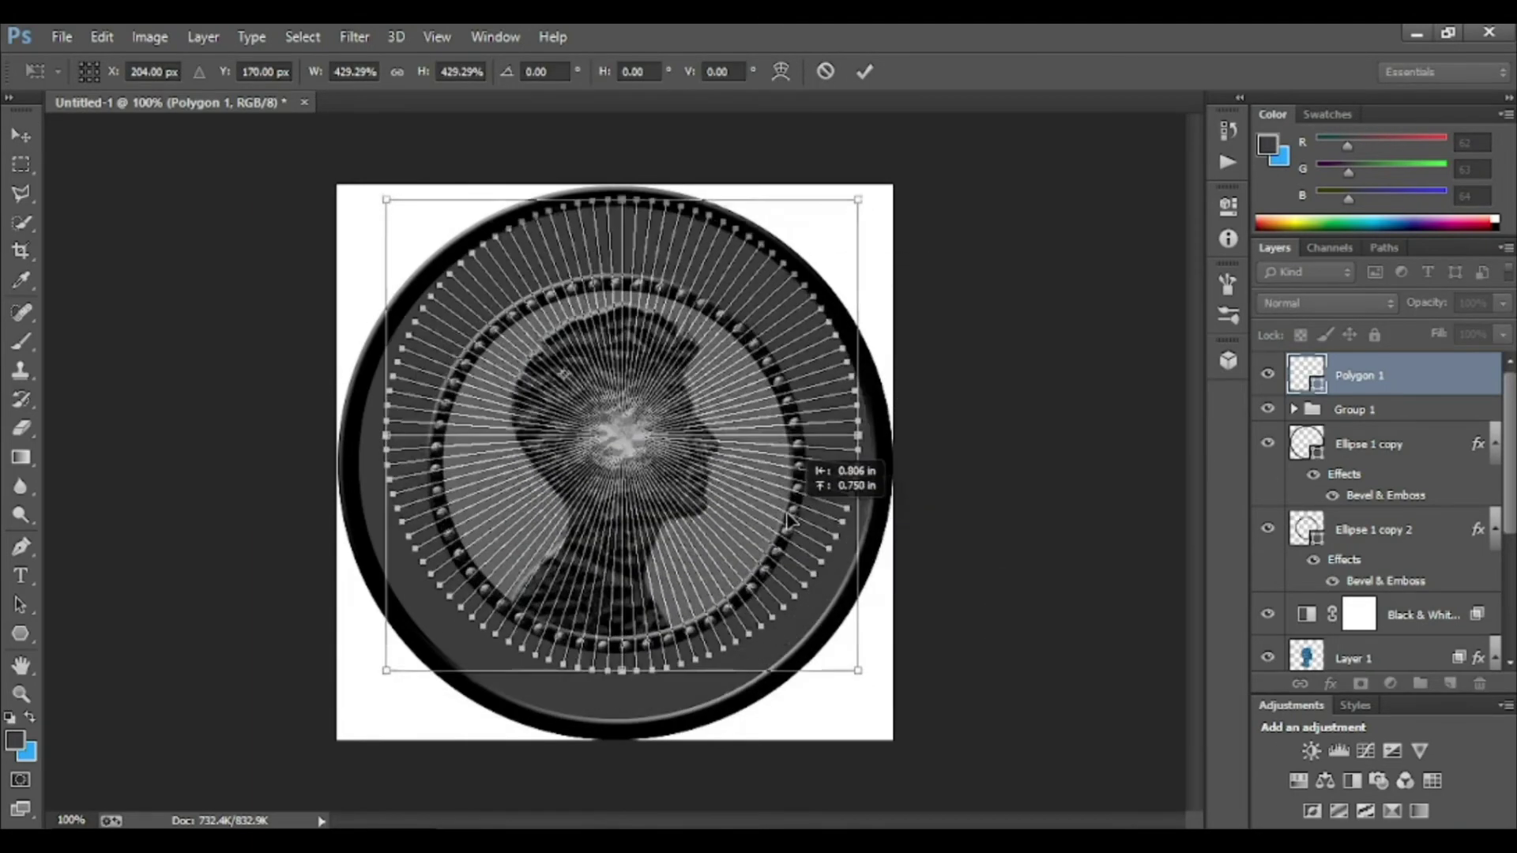
mouse_move(788, 518)
left_mouse_down()
mouse_move(840, 586)
mouse_move(771, 582)
left_mouse_up()
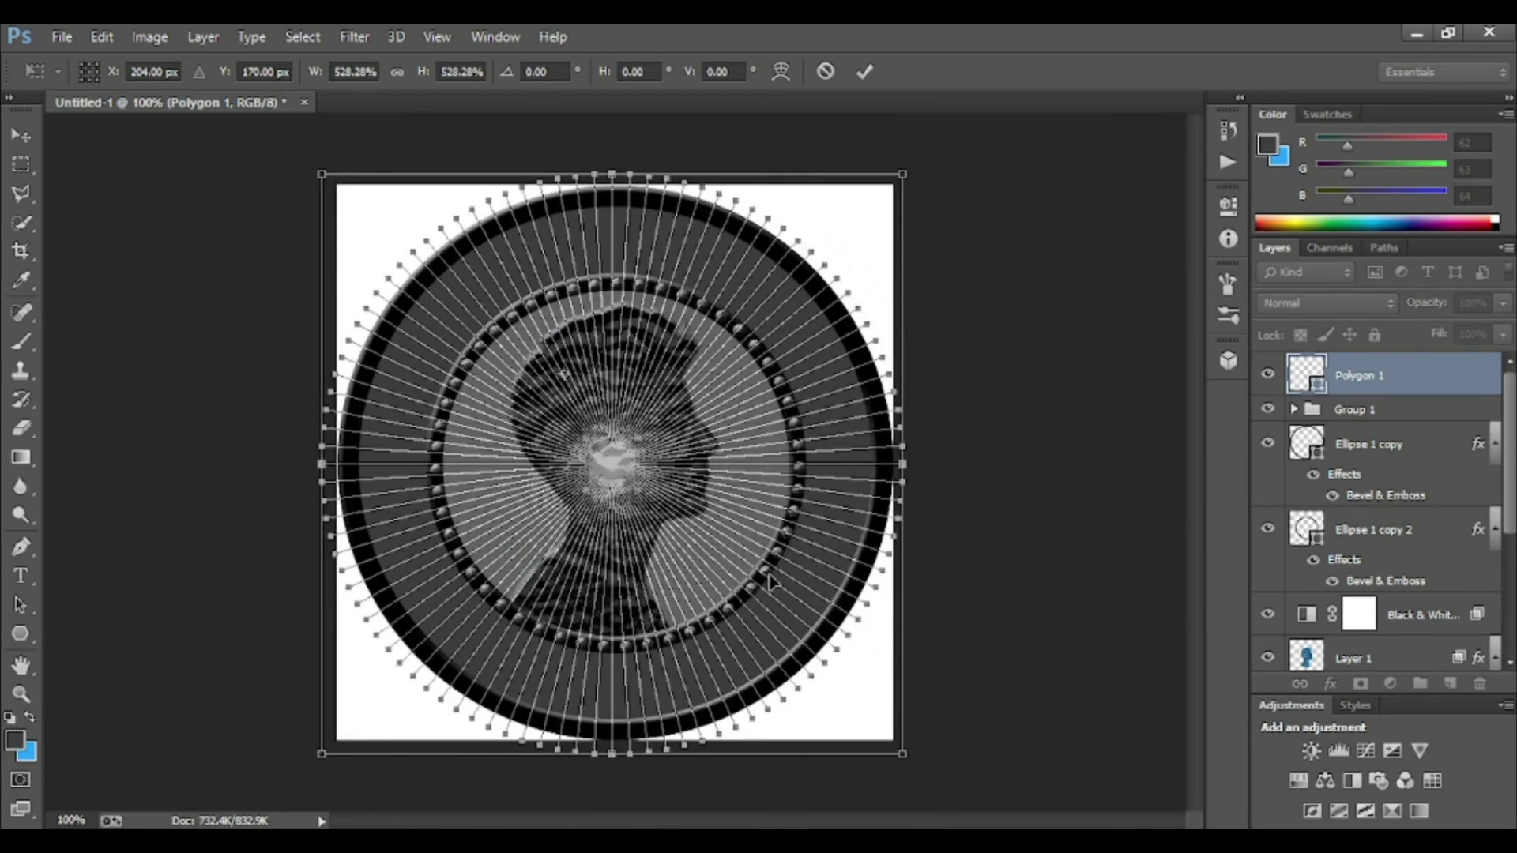
key("Return")
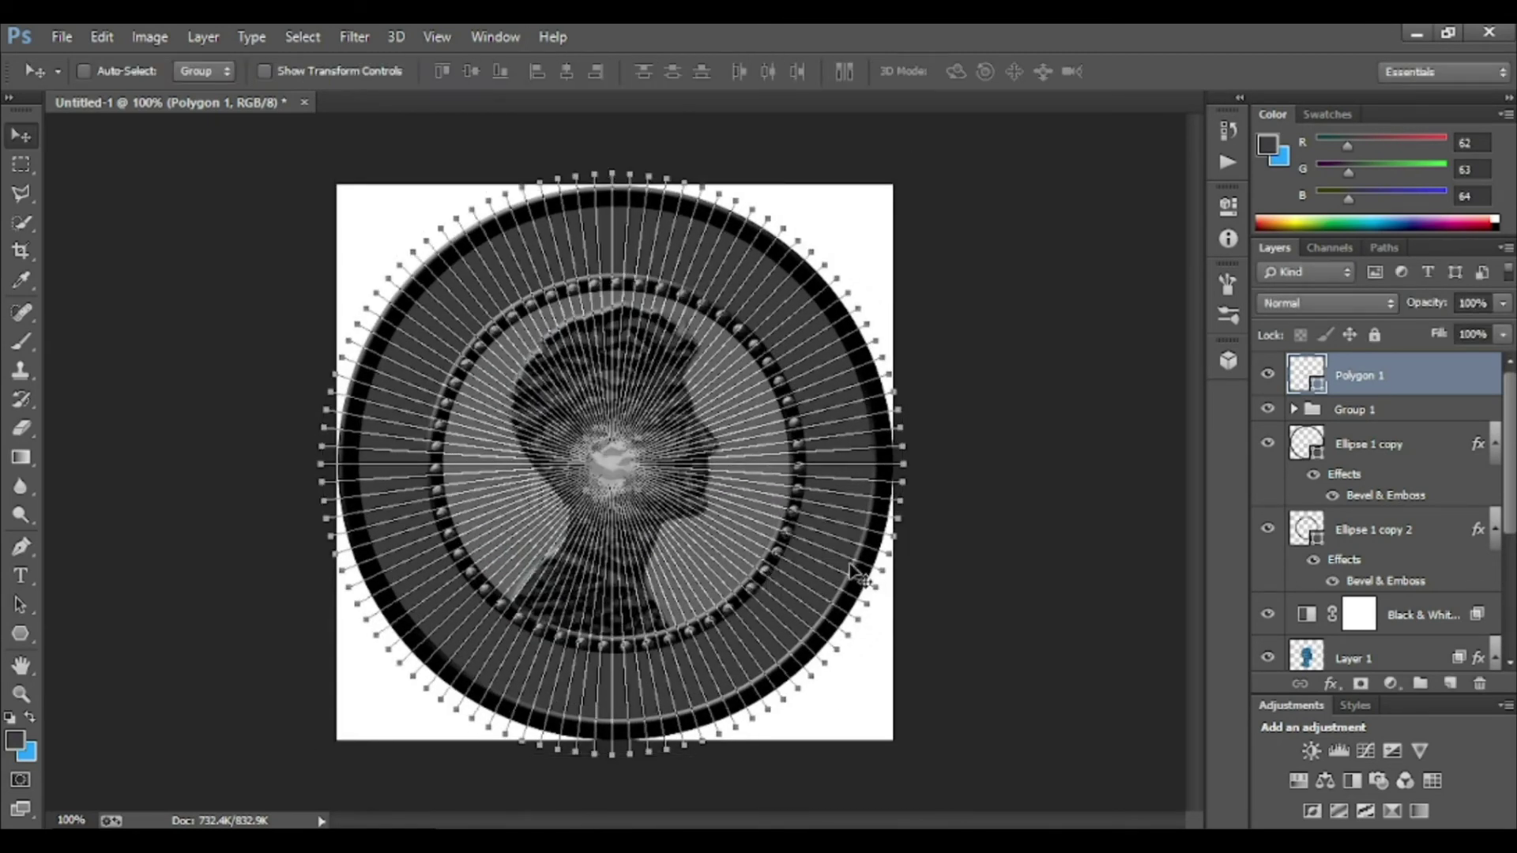
left_click(1353, 412, "shift")
- Centre Polygon 1 on the coin, move it below Group 1, clip it to Ellipse 1 copy, and rasterize it
left_click(567, 73)
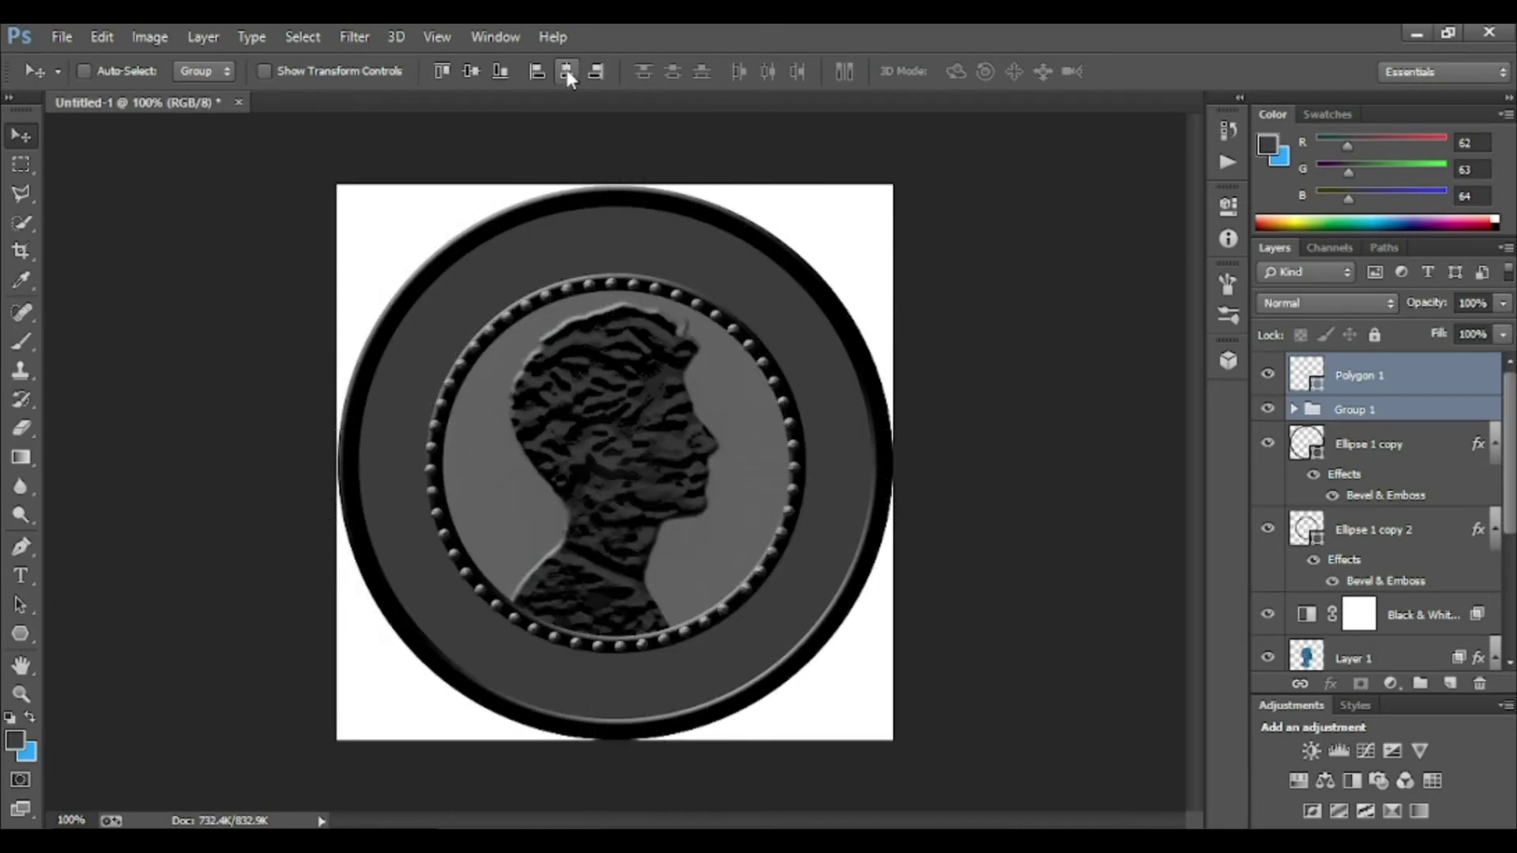
left_click(1394, 381)
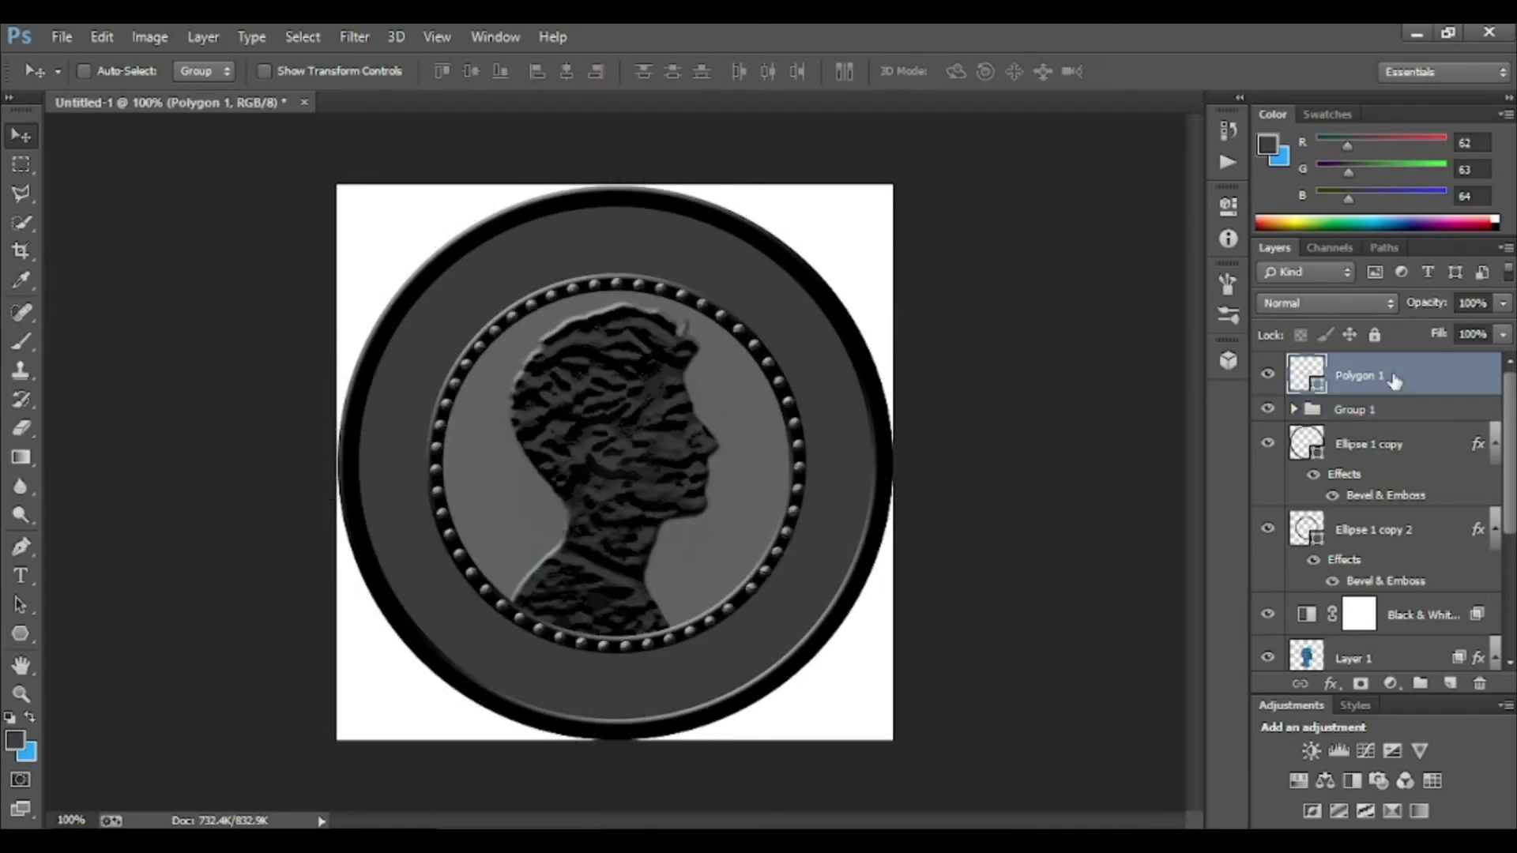
left_click_drag(1371, 395, 1356, 427)
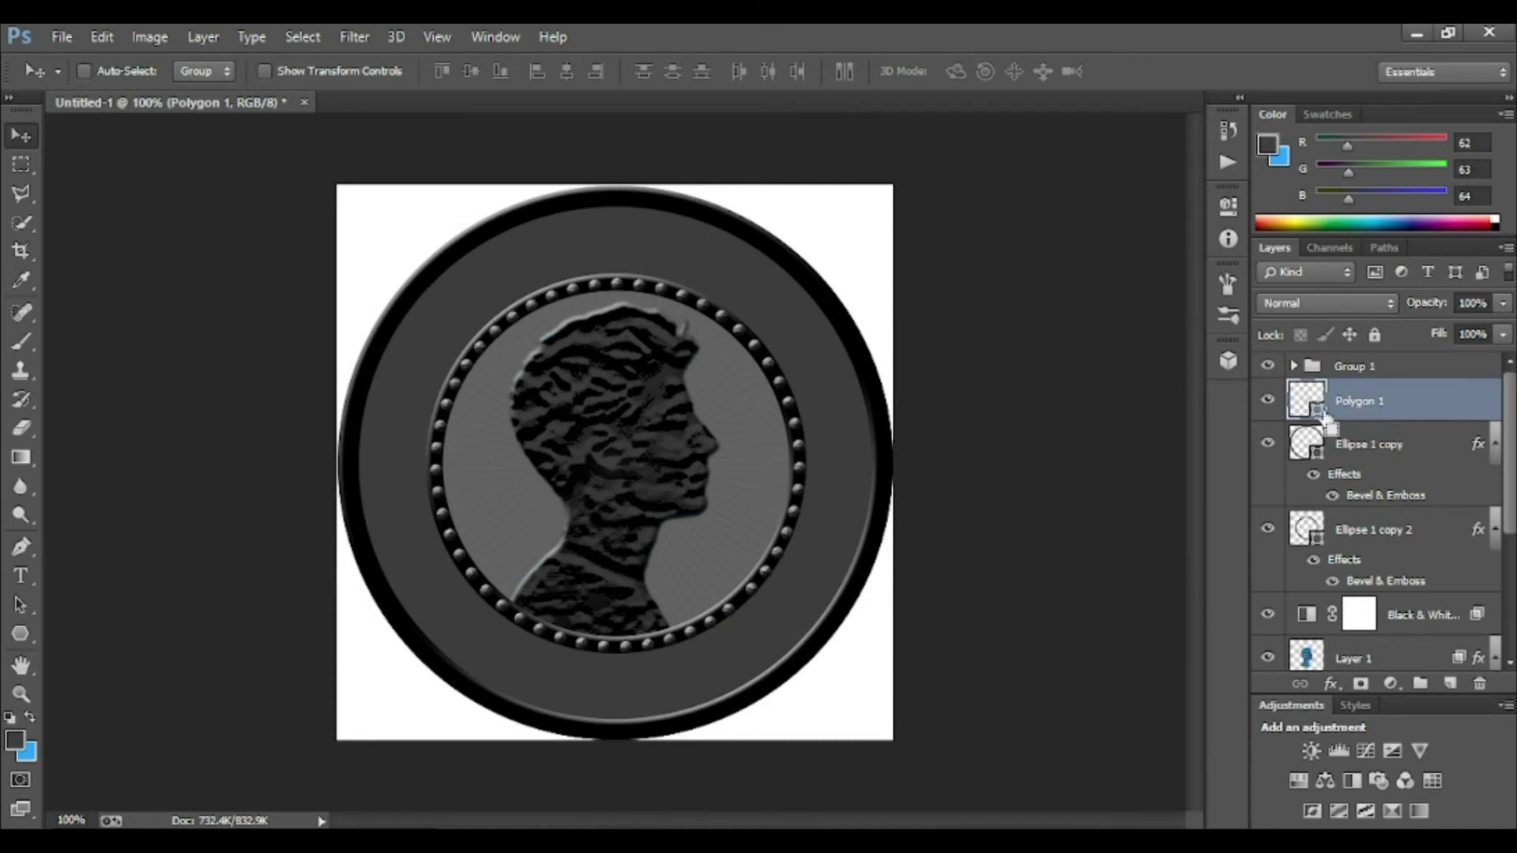
left_click(1336, 422, "alt")
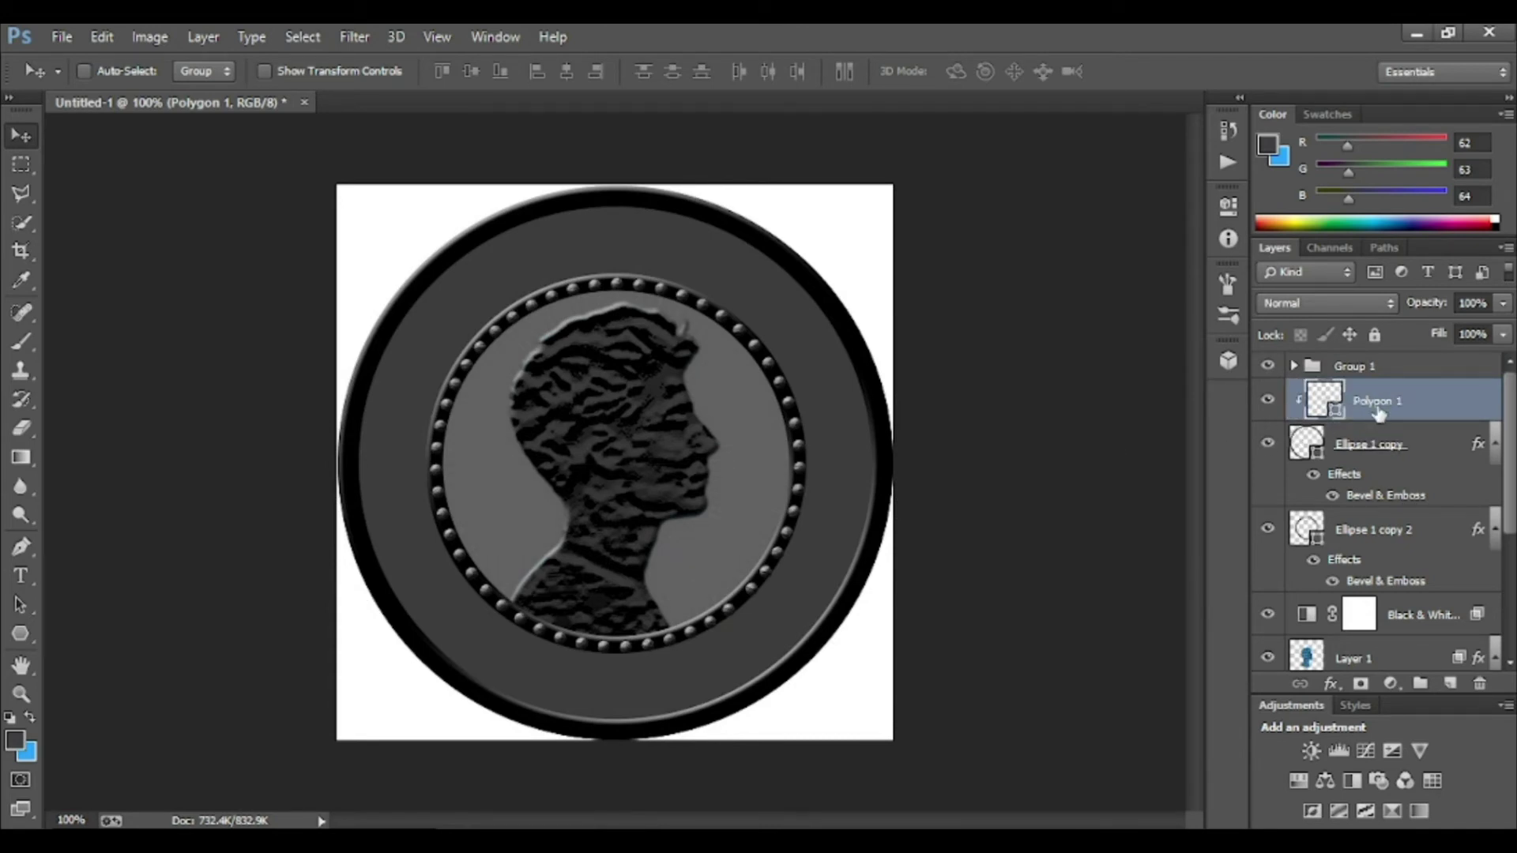
right_click(1376, 405)
left_click(1047, 346)
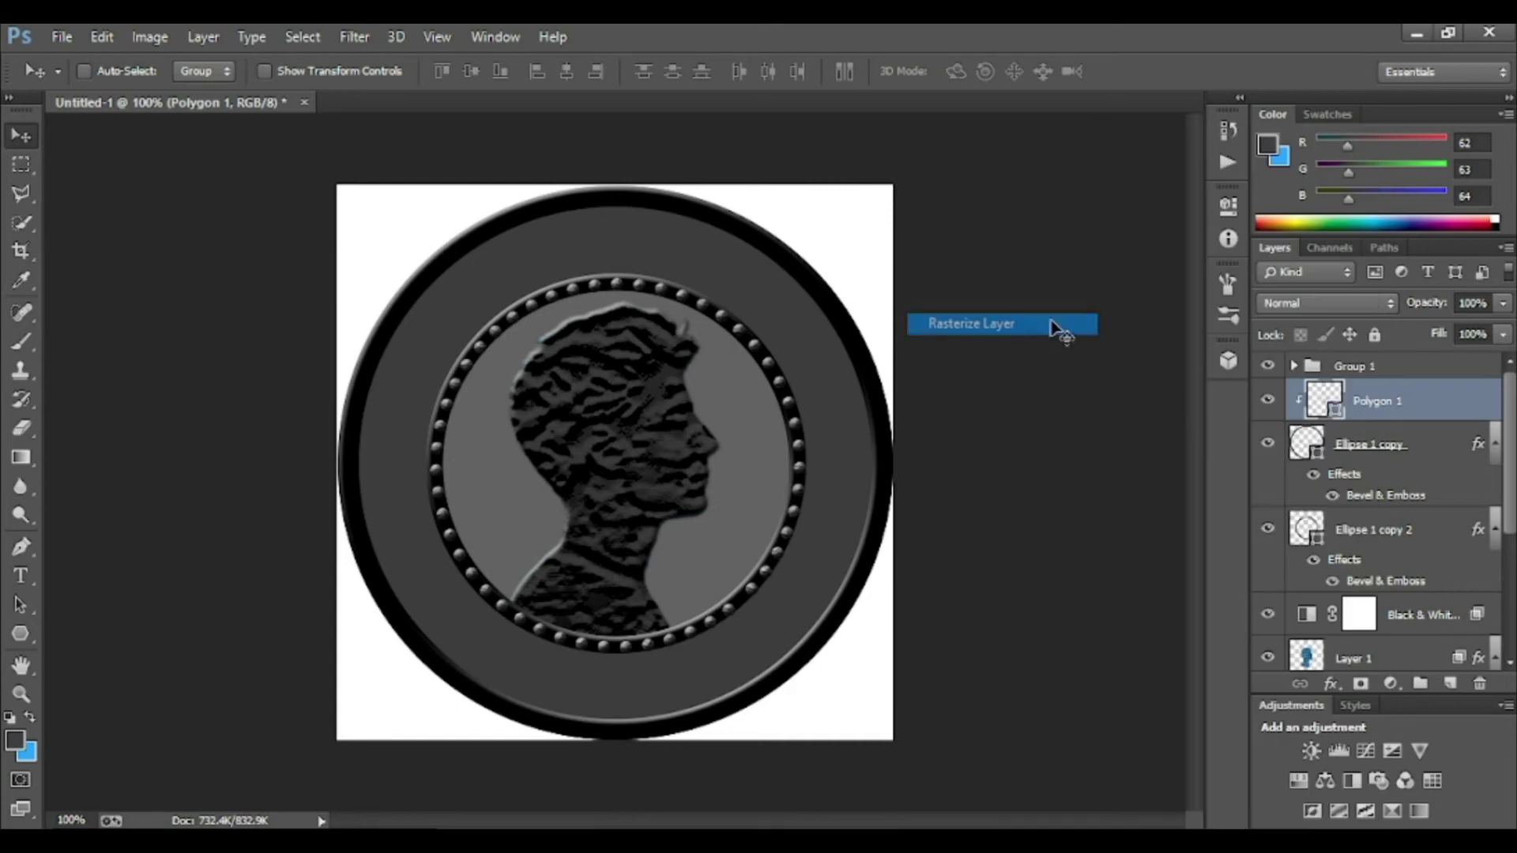
- Give Polygon 1 a Stroke layer effect with an adjusted size
left_click(1331, 684)
left_click(1359, 410)
left_click(796, 301)
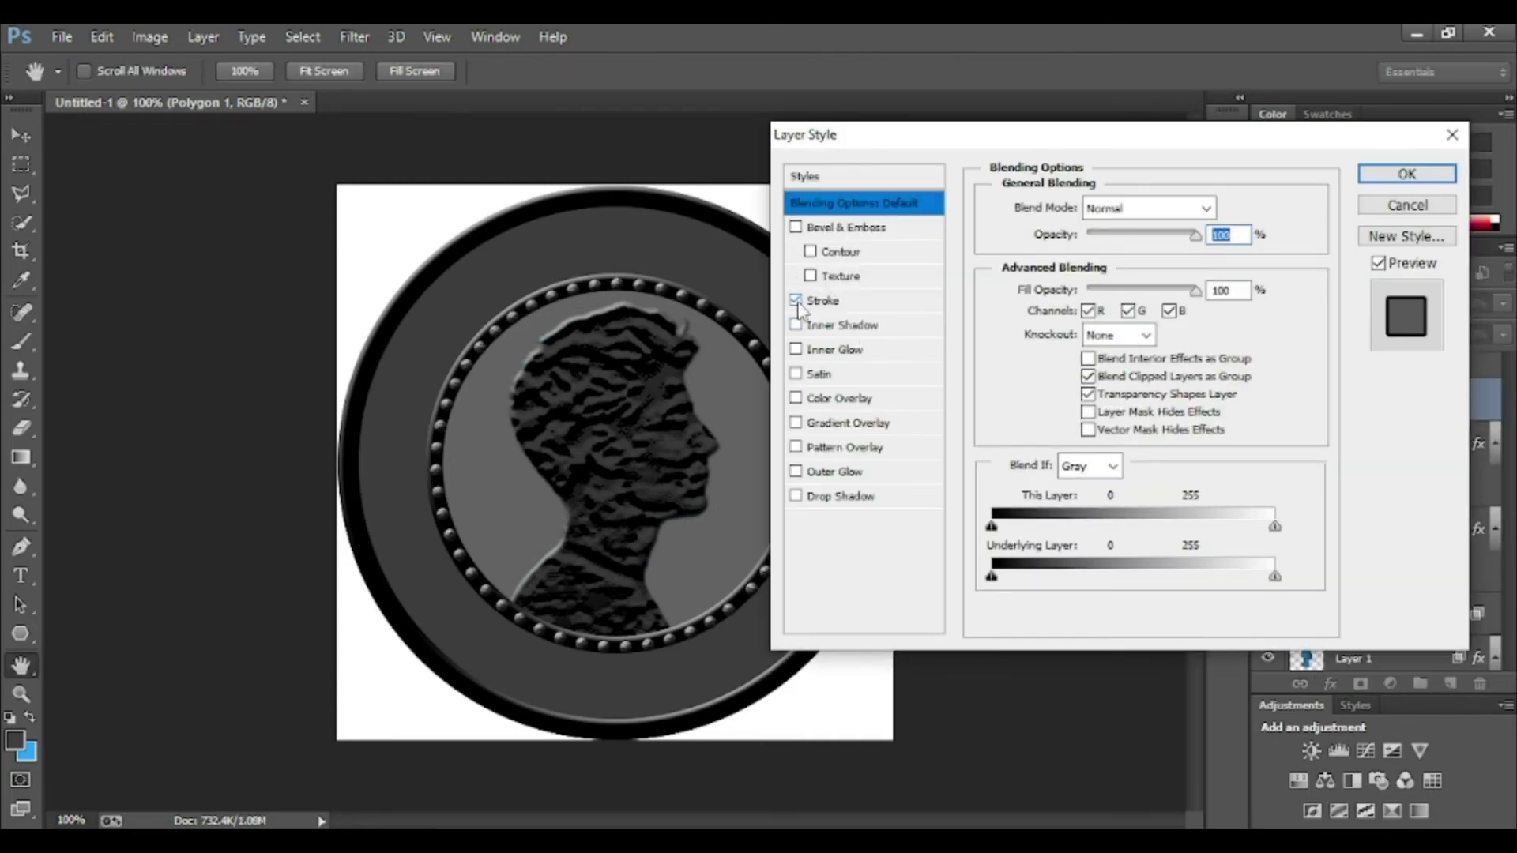
left_click(869, 303)
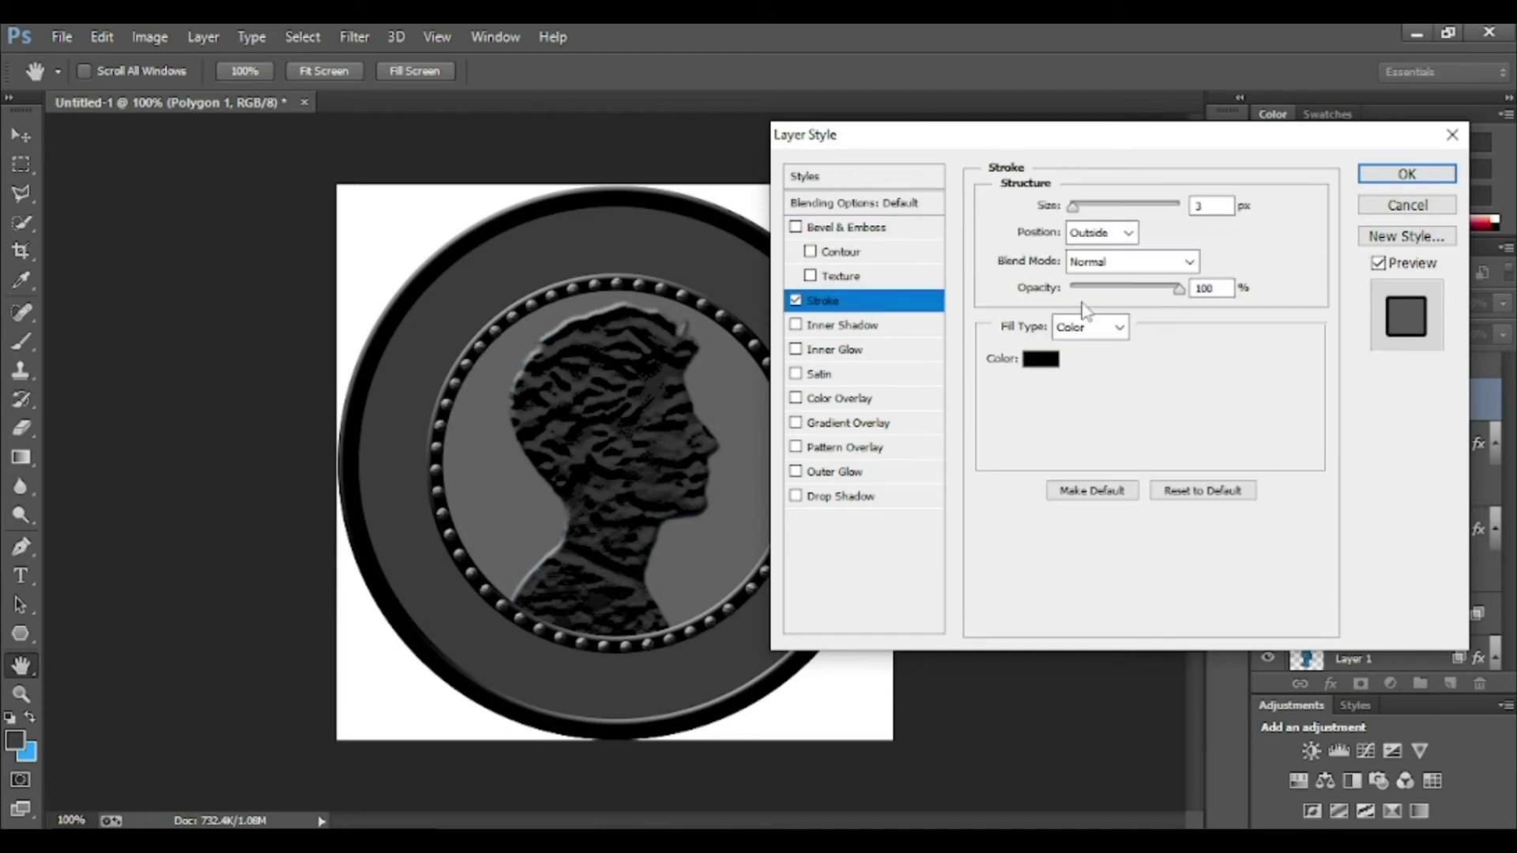
left_click_drag(1073, 207, 1068, 207)
left_click(1406, 174)
left_click(1422, 503)
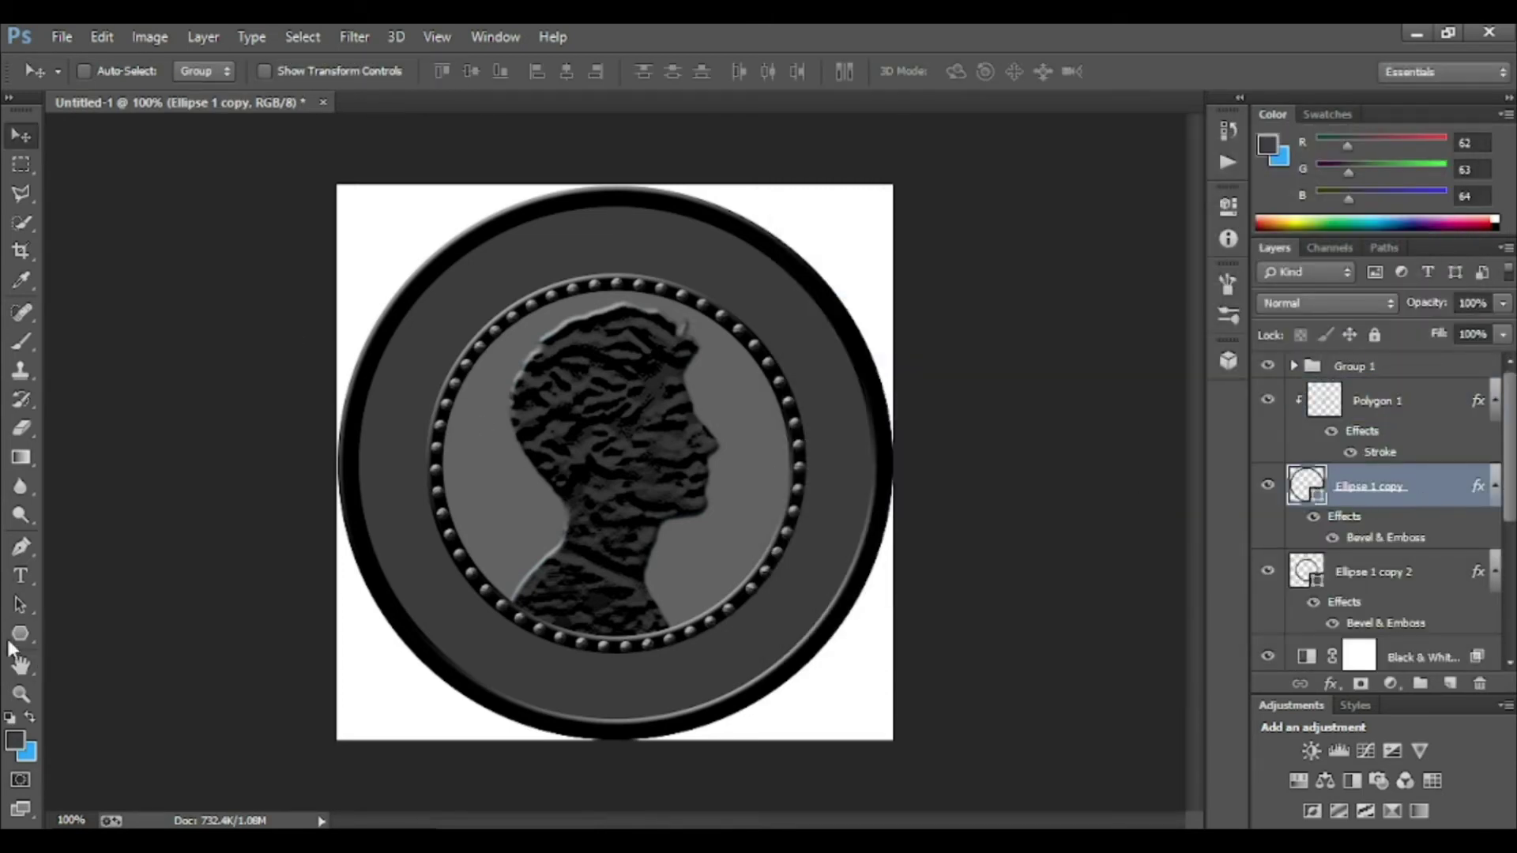
- Change the Ellipse 1 copy ring's stroke colour to a light grey swatch
key("u")
left_click(283, 72)
left_click(276, 175)
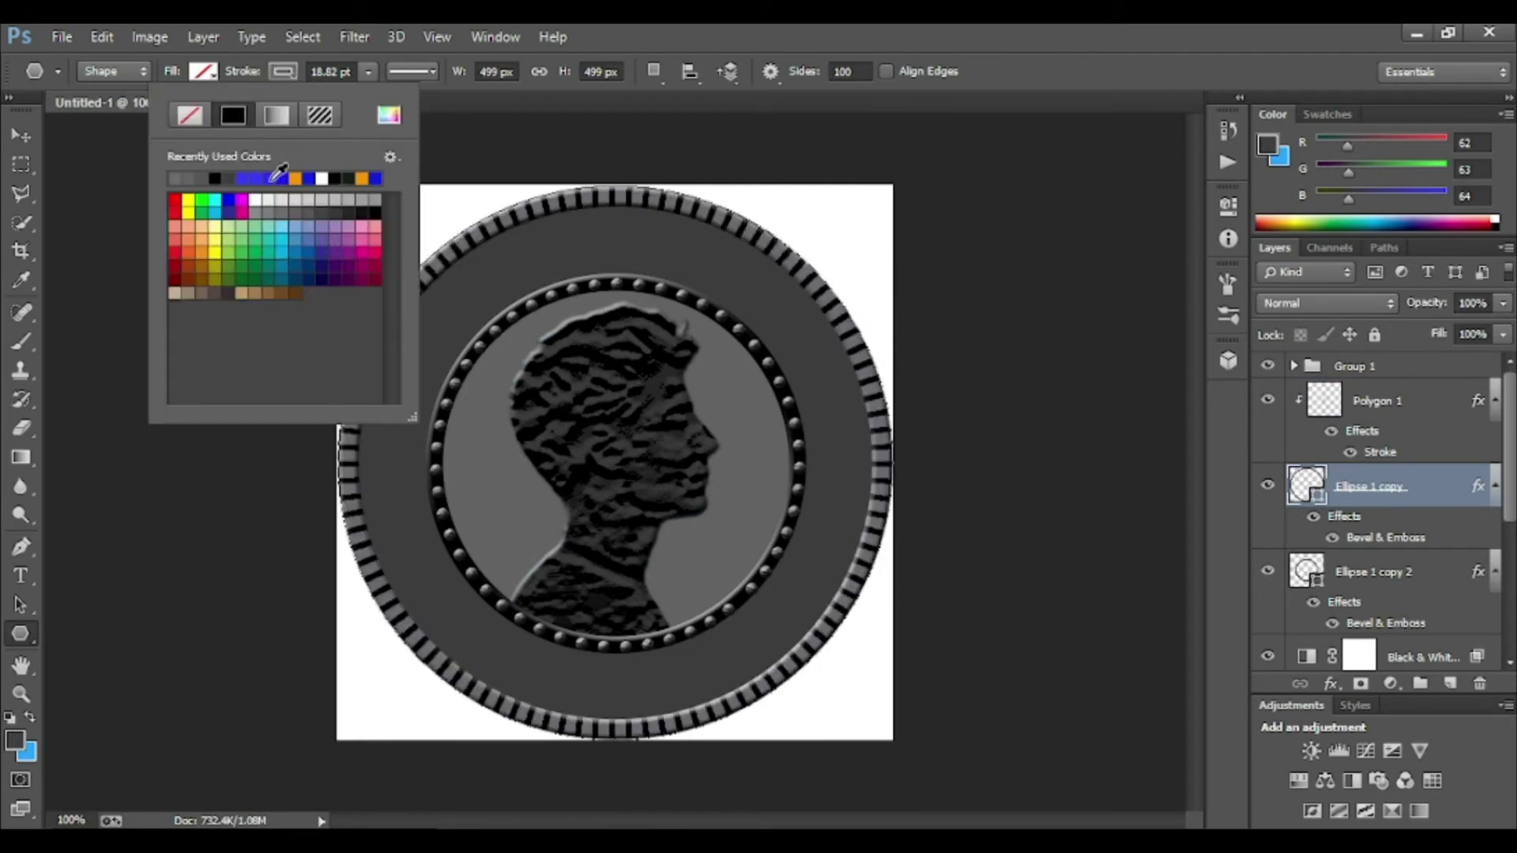
left_click(360, 200)
left_click(379, 200)
left_click(257, 202)
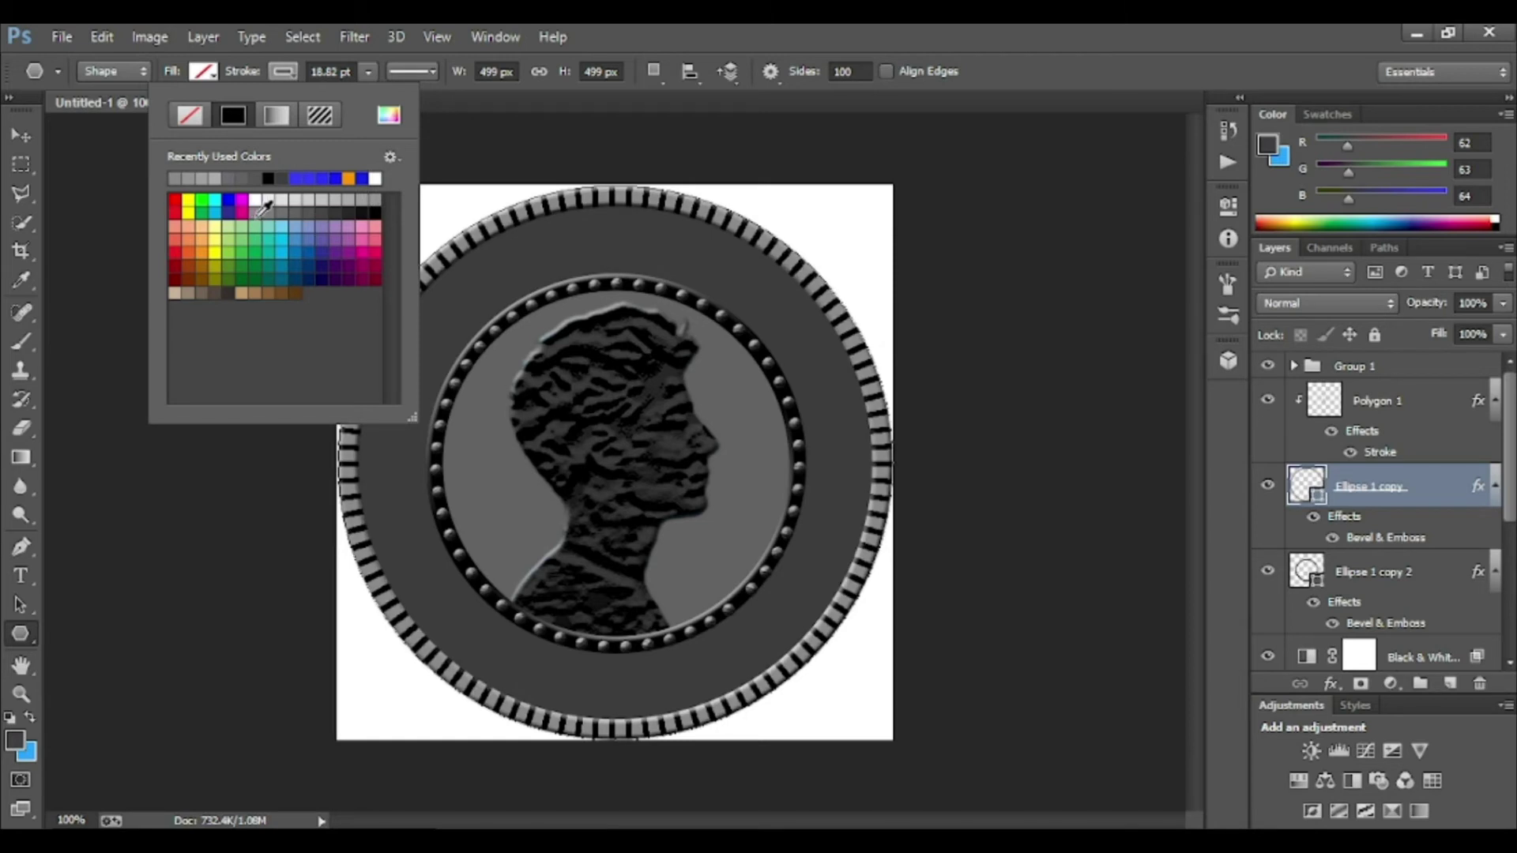
left_click(285, 205)
key("v")
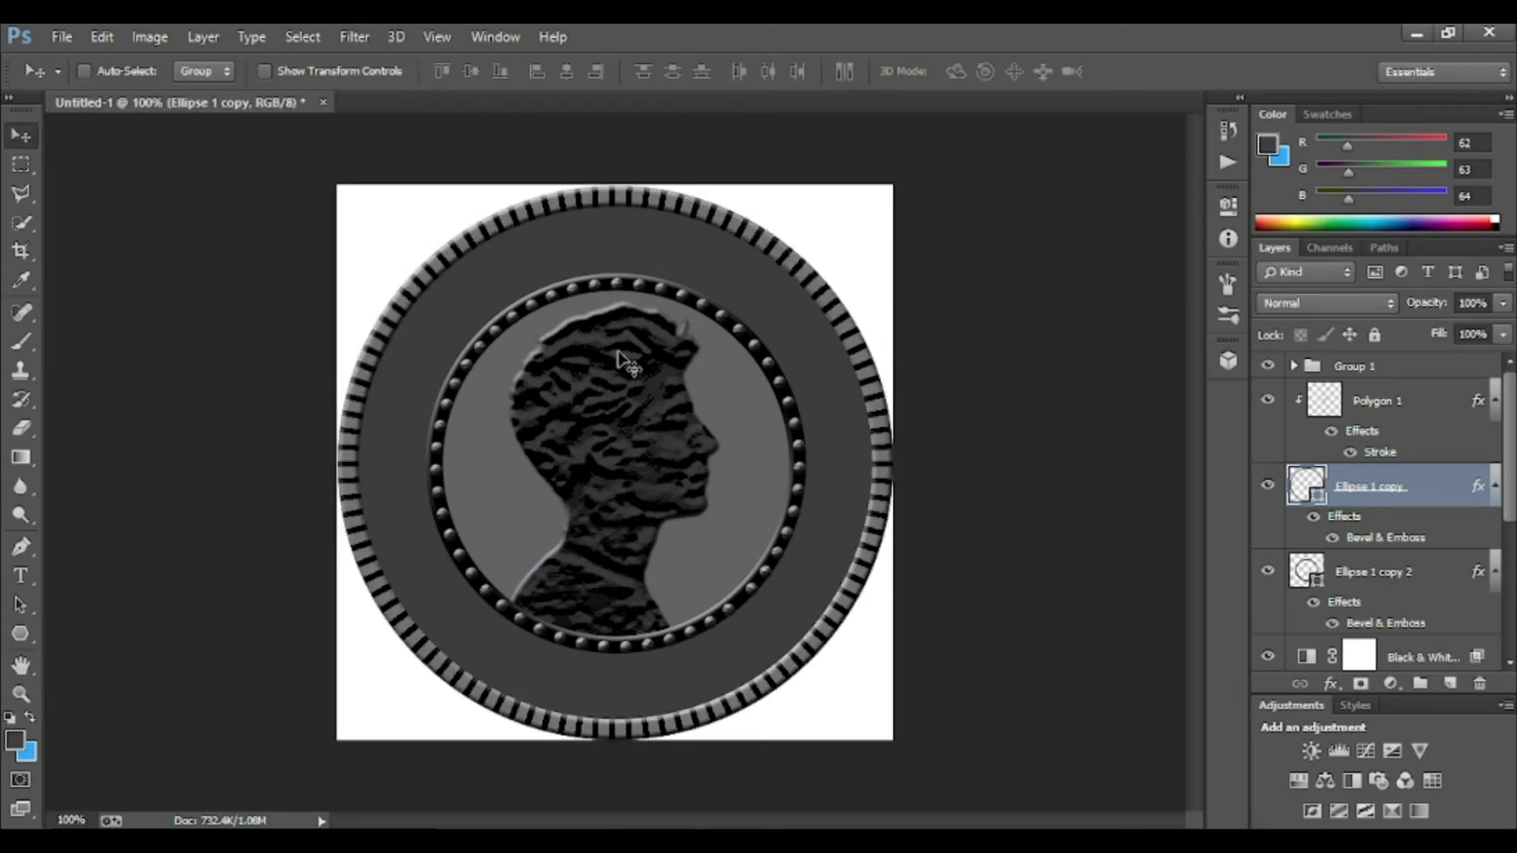
left_click(1376, 425)
- In Ellipse 1 copy's Layer Style, lower opacity to 83% and add a 1 px stroke
left_click(1478, 488)
double_click(1478, 488)
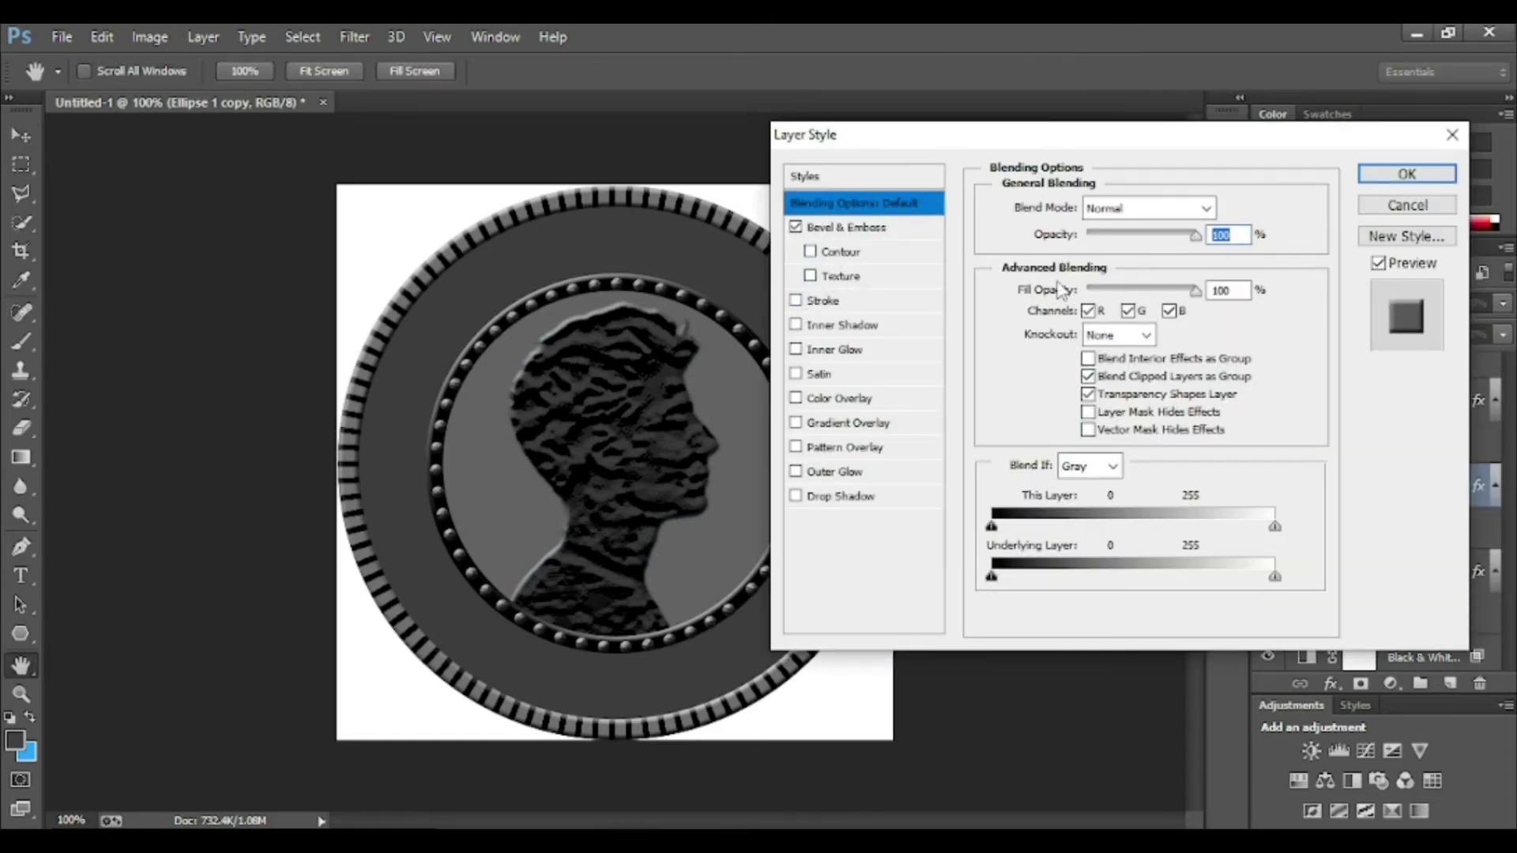
left_click(1088, 377)
left_click_drag(1196, 237, 1163, 245)
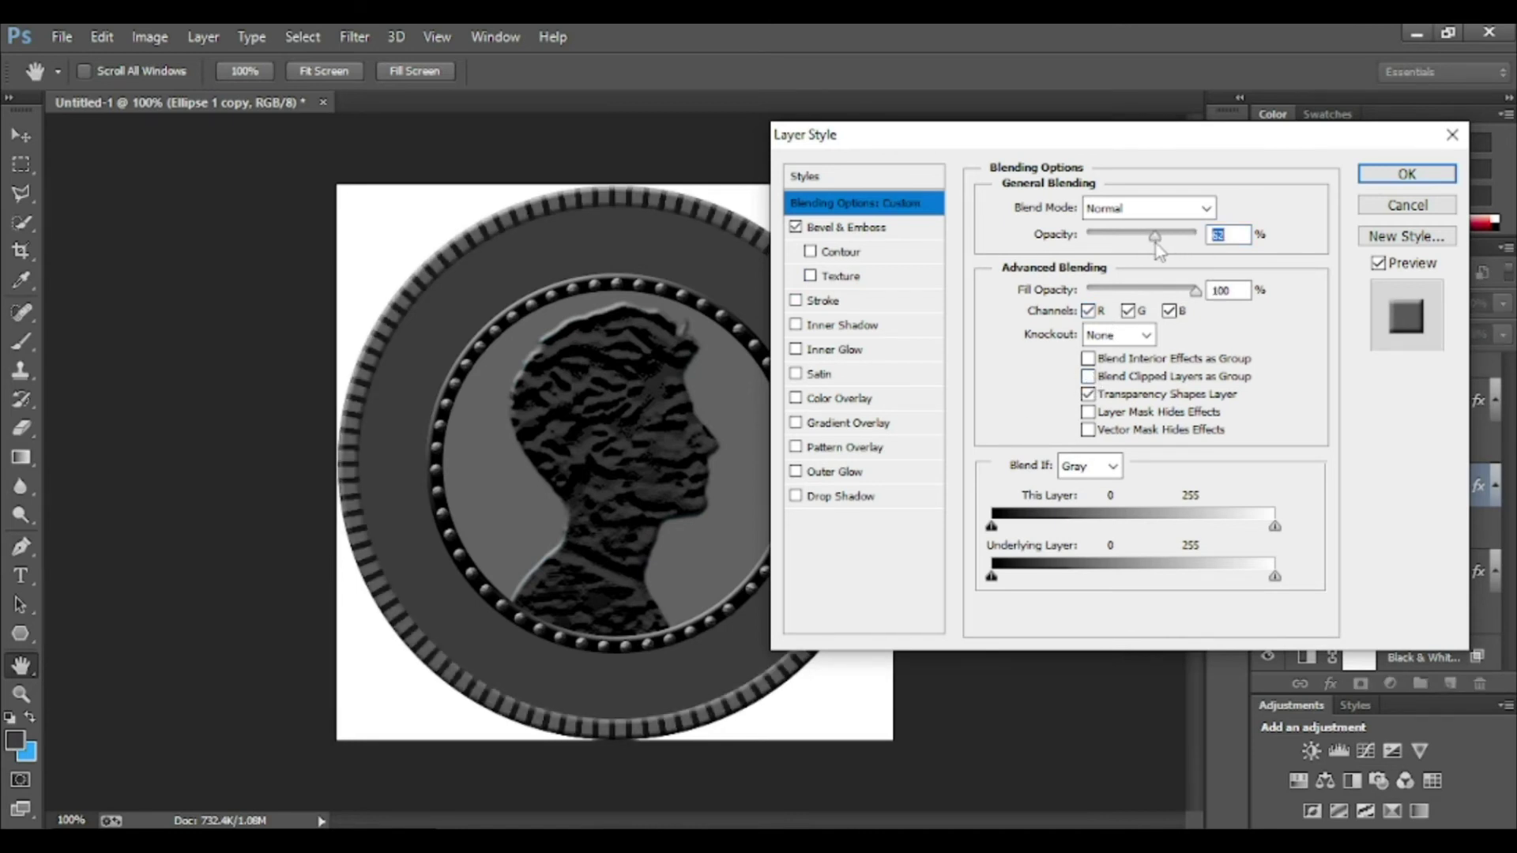
left_click(825, 302)
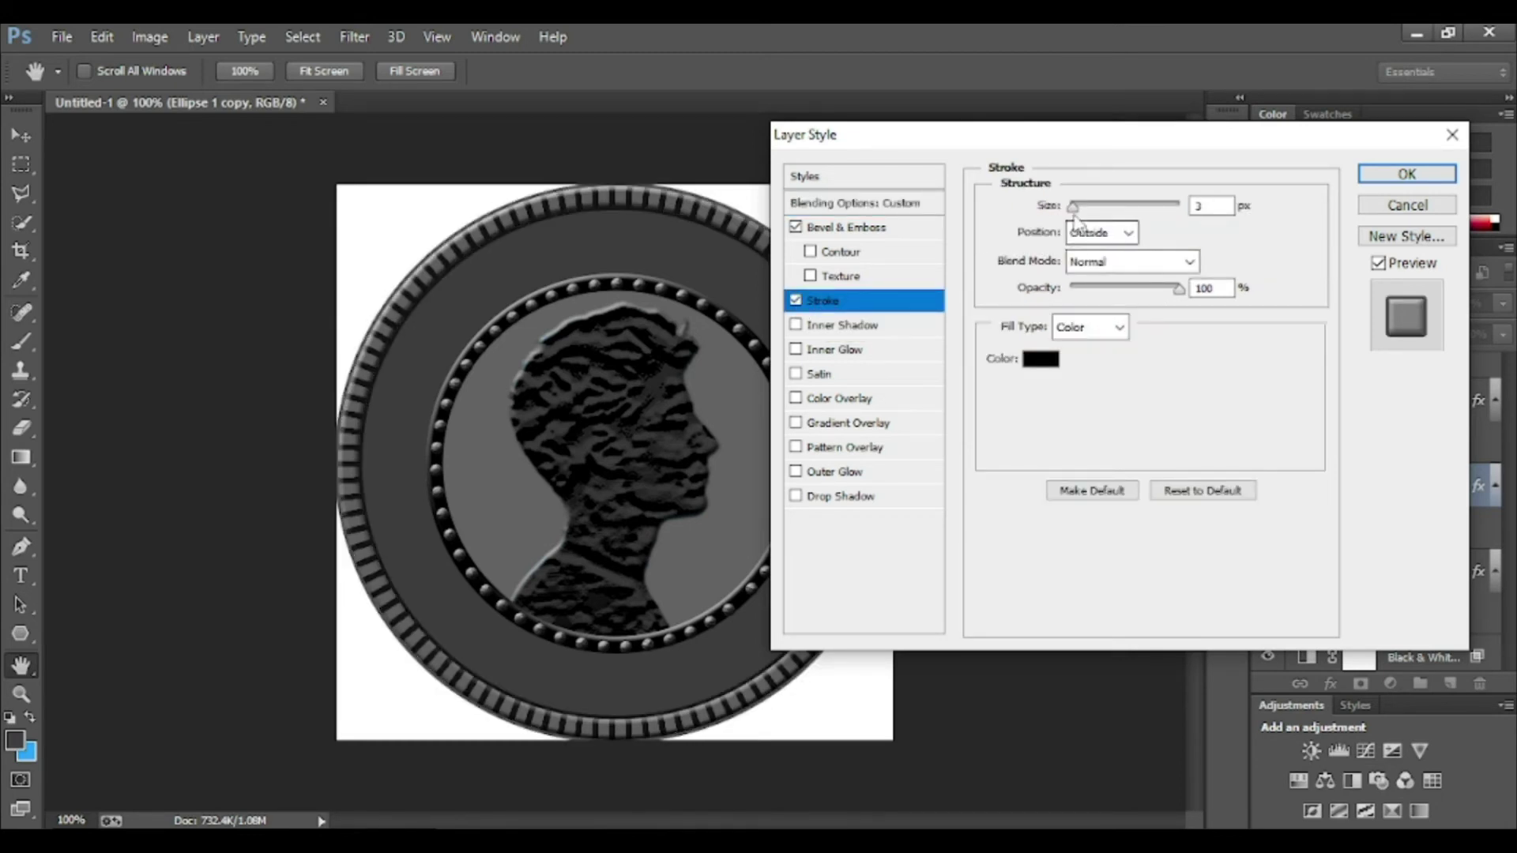
double_click(1207, 205)
type("1")
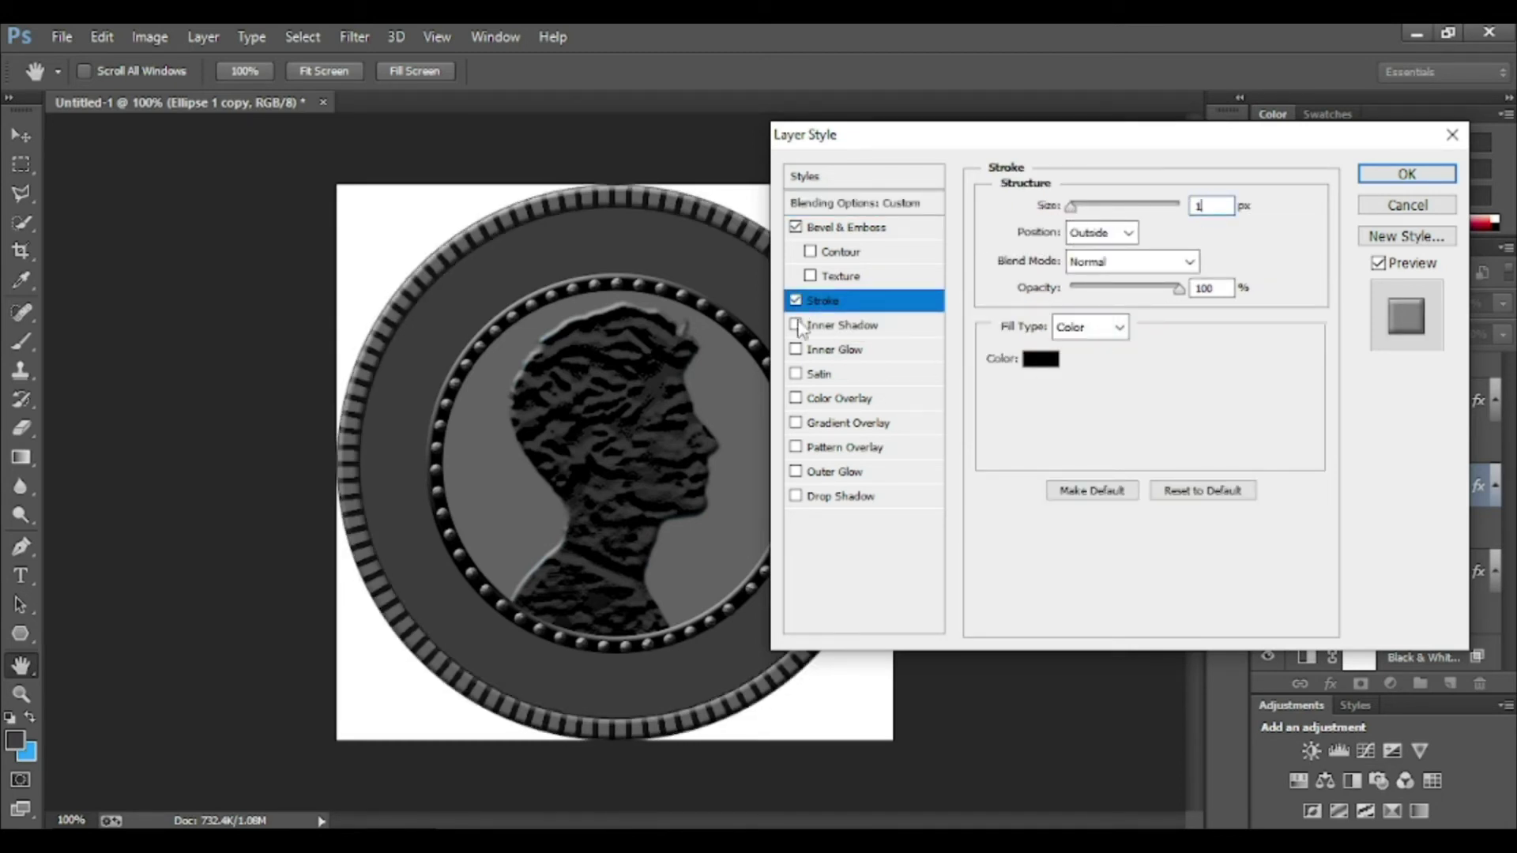
- Enable bevel Contour and Texture, lower shadow opacity, keep Smooth technique, and apply
left_click(830, 253)
left_click_drag(1097, 245, 1075, 245)
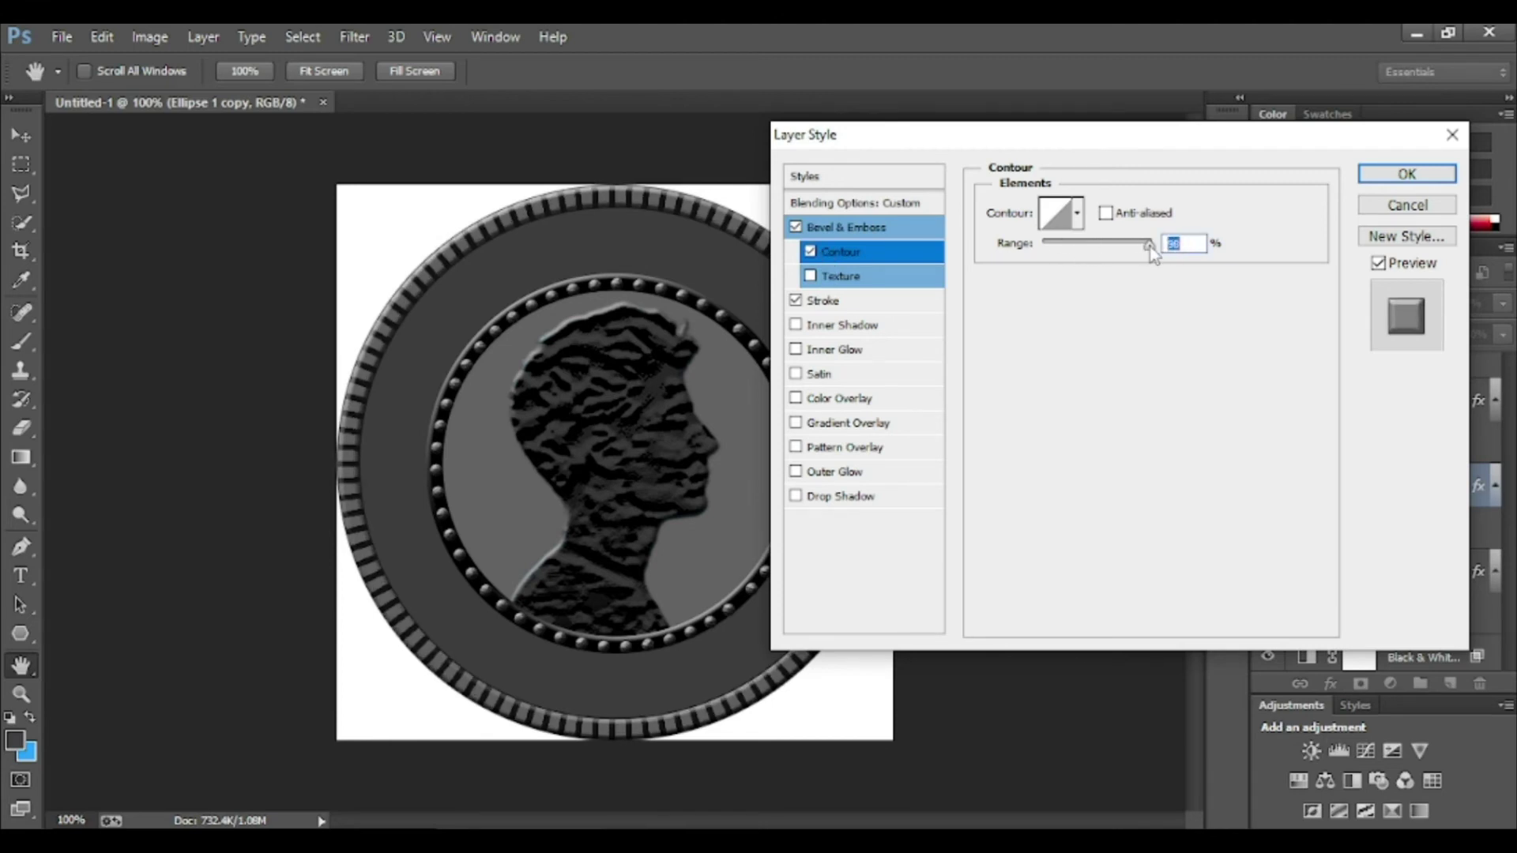
left_click(811, 276)
left_click(846, 227)
left_click_drag(1161, 581, 1131, 581)
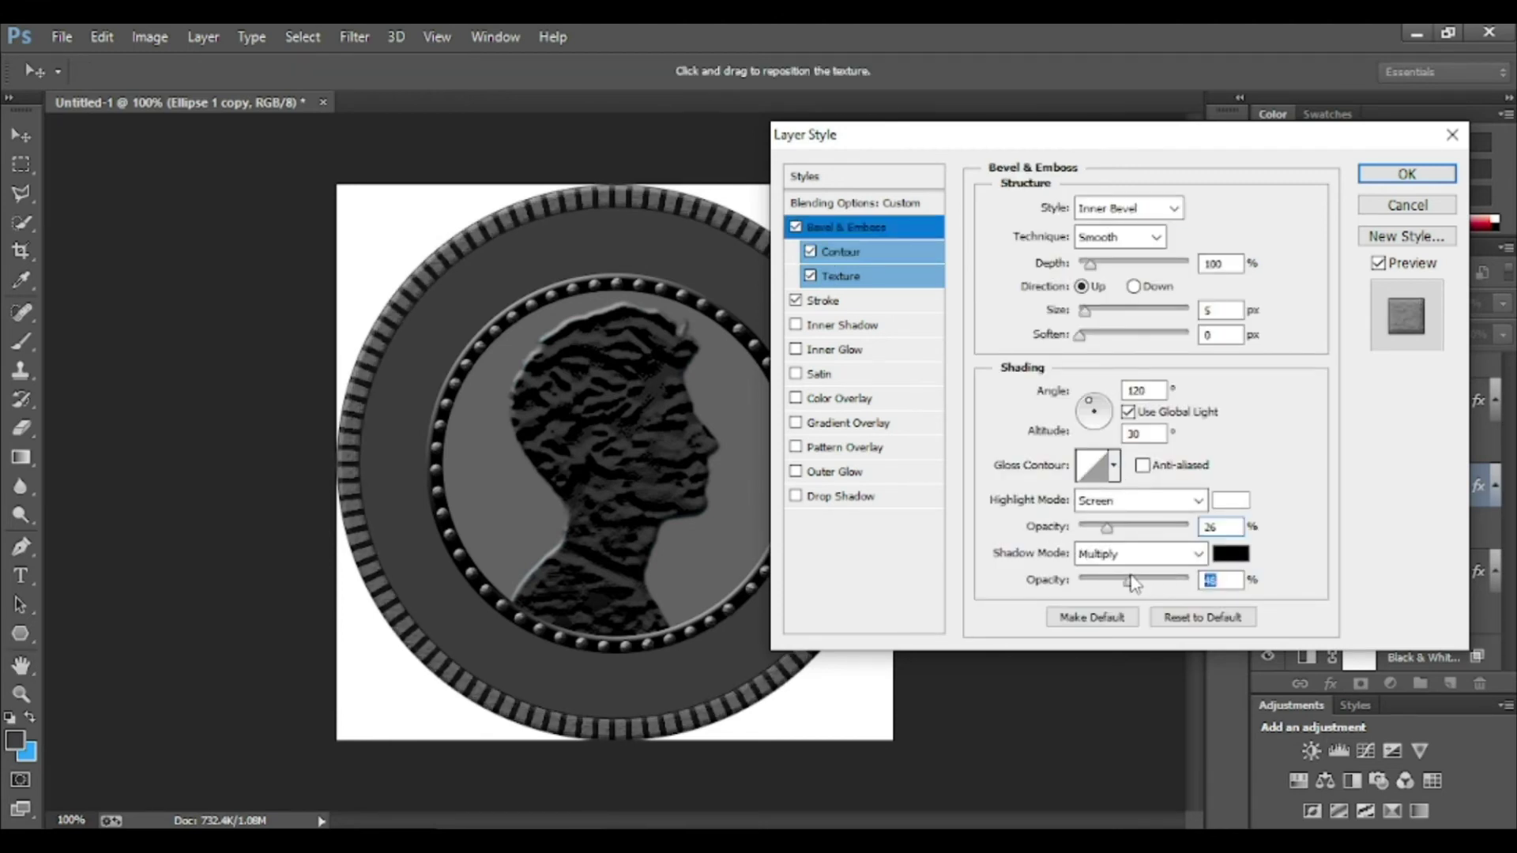
left_click(1156, 237)
left_click(1158, 259)
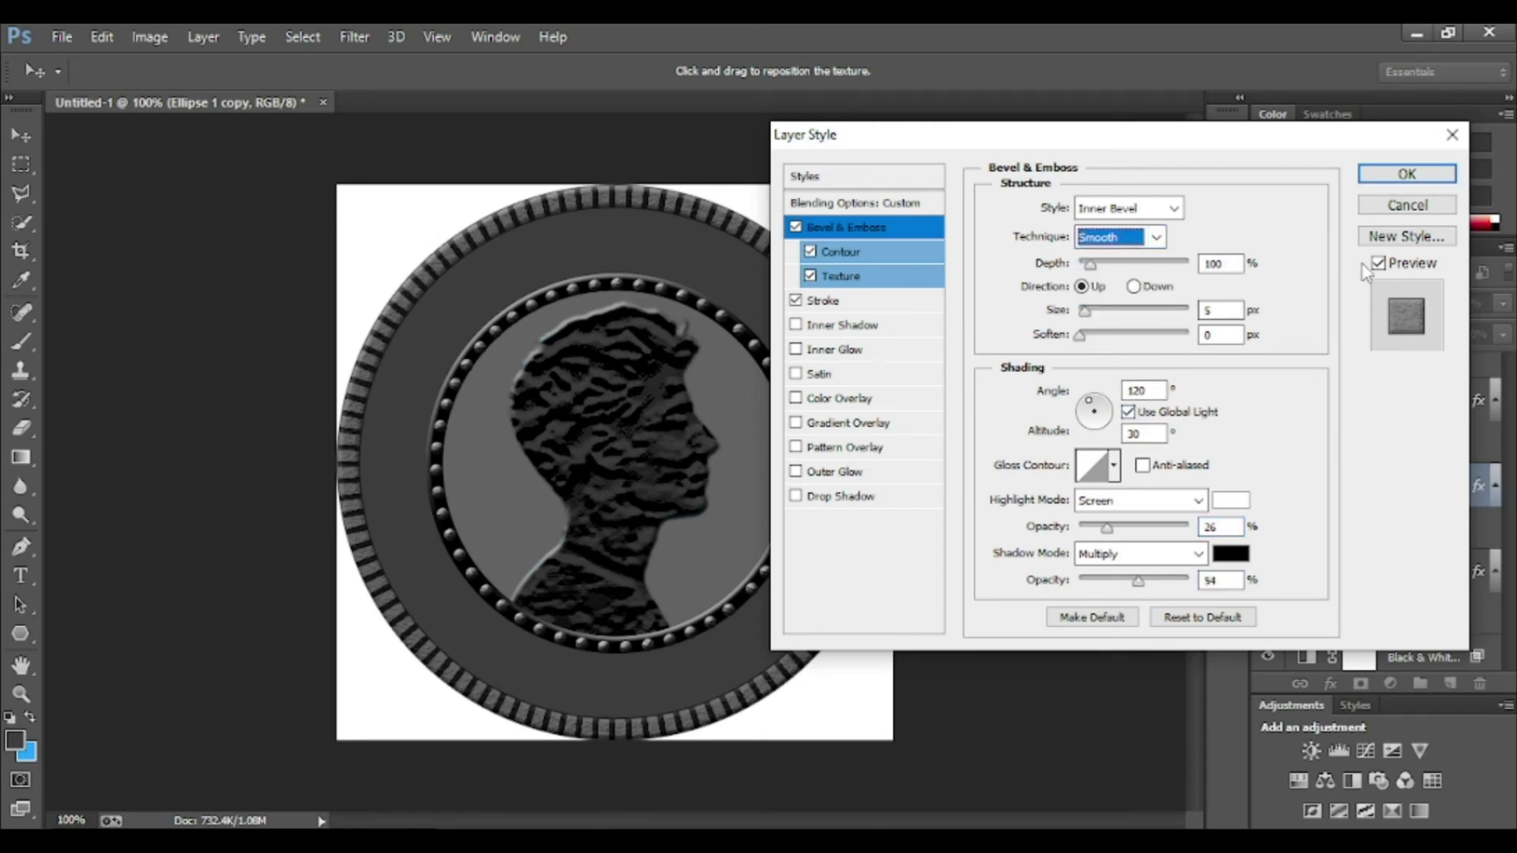
left_click(1406, 177)
left_click(1385, 593)
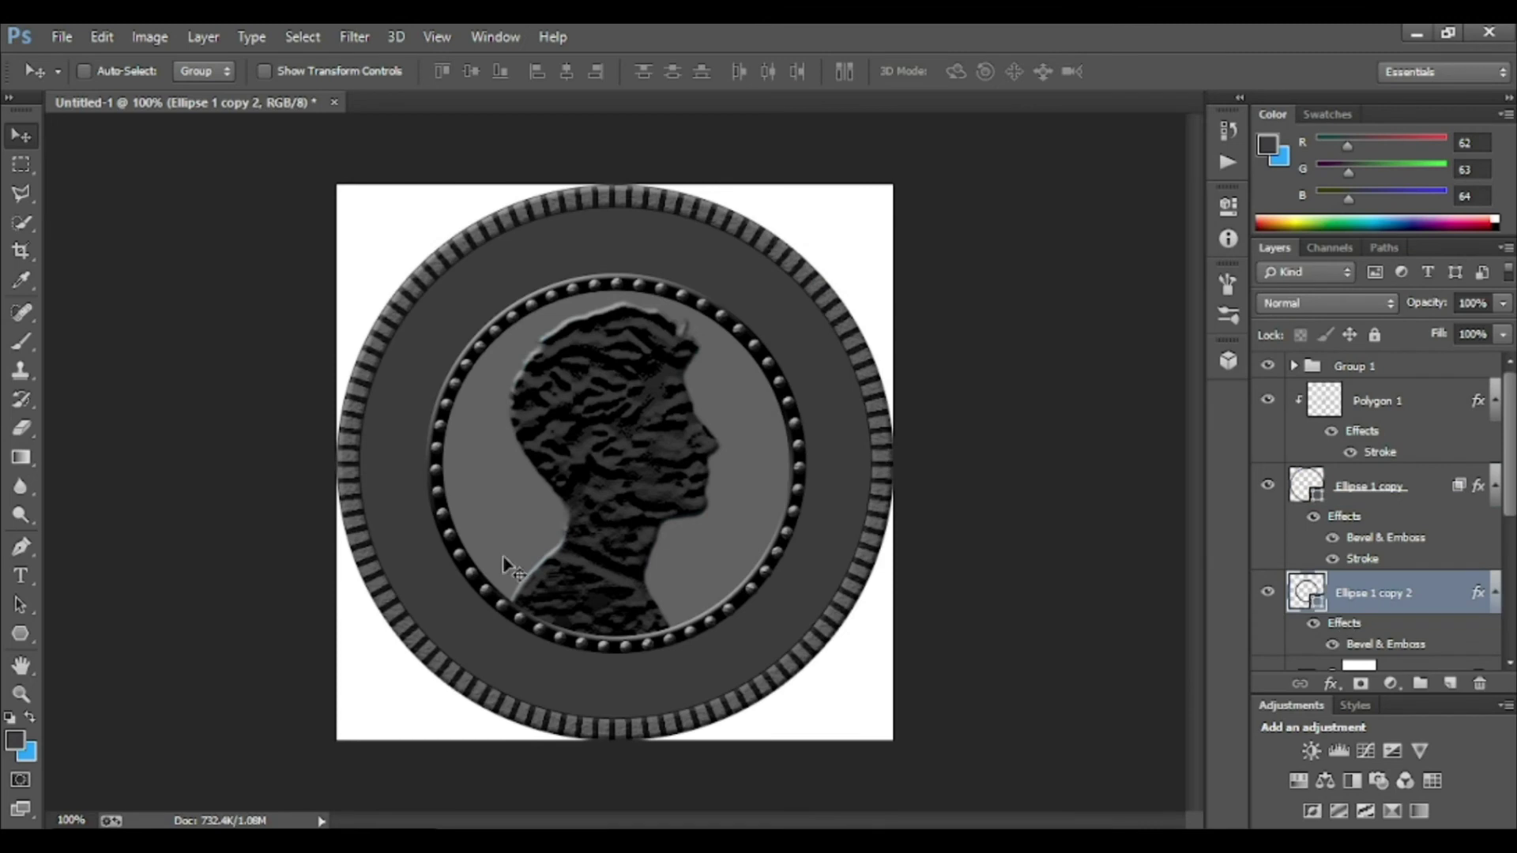
- Make the inner ring Ellipse 1 copy 2's outline grey and zoom out
left_click(20, 633)
left_click(263, 75)
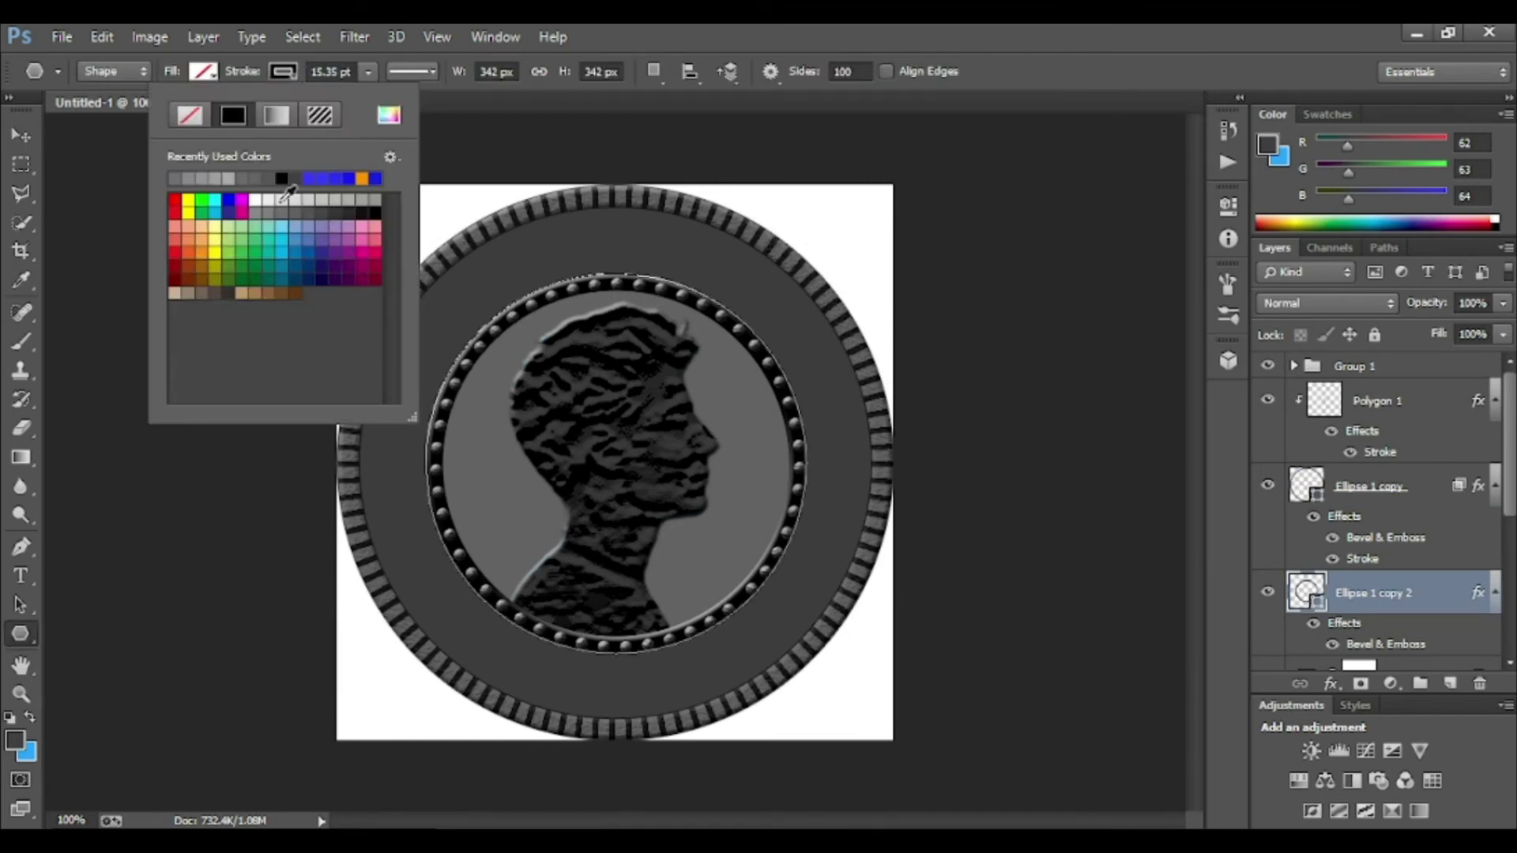
left_click(324, 201)
key("v")
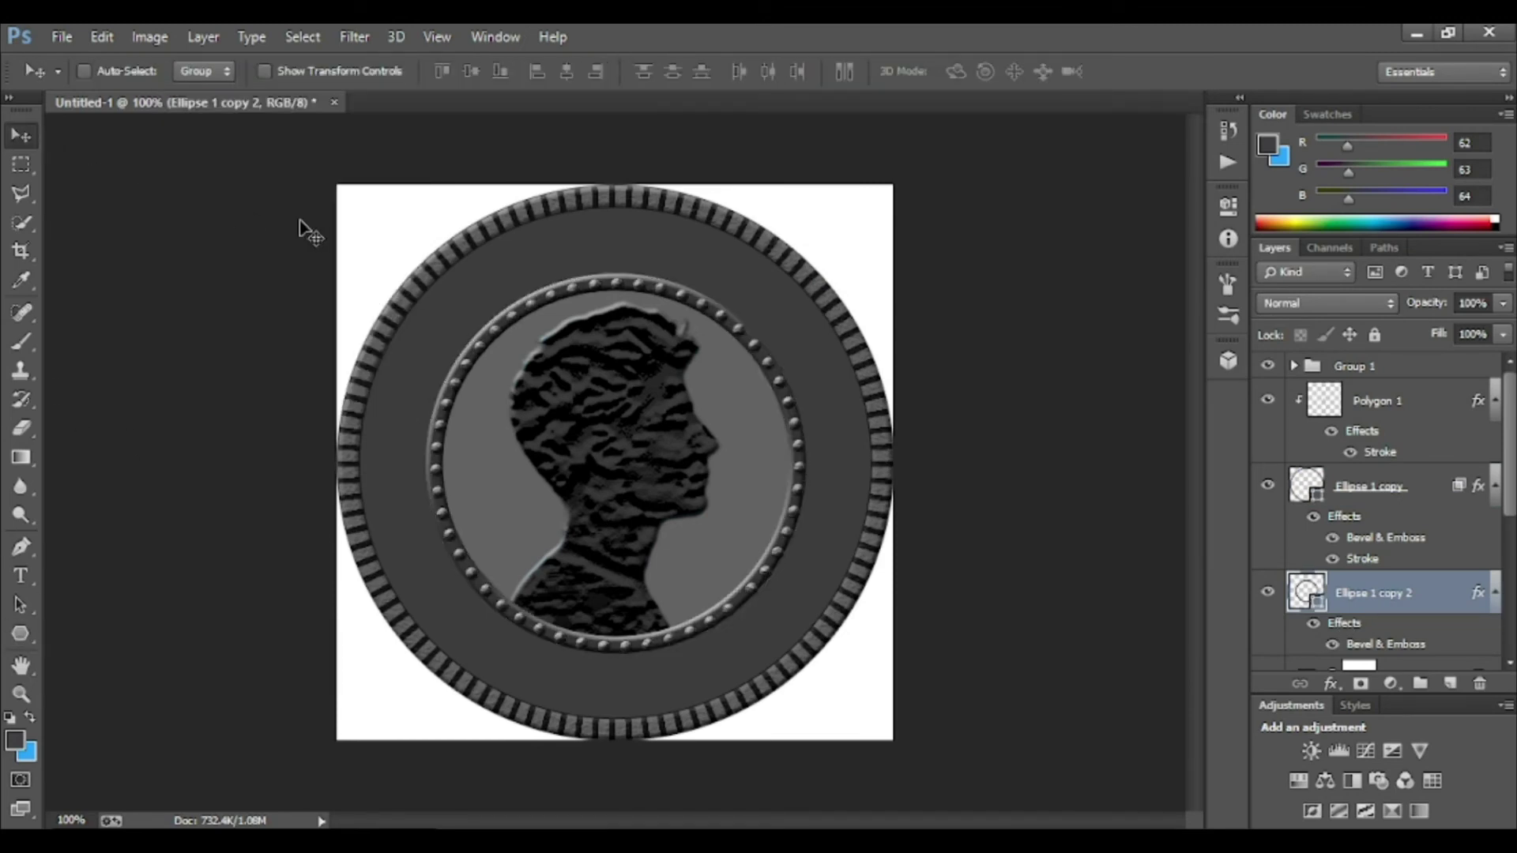
key("ctrl+minus")
- Select all the coin layers together, from Group 1 down to Ellipse 1
left_click(1391, 365)
left_click(1415, 400, "shift")
left_click(1415, 486, "shift")
left_click(1414, 594, "shift")
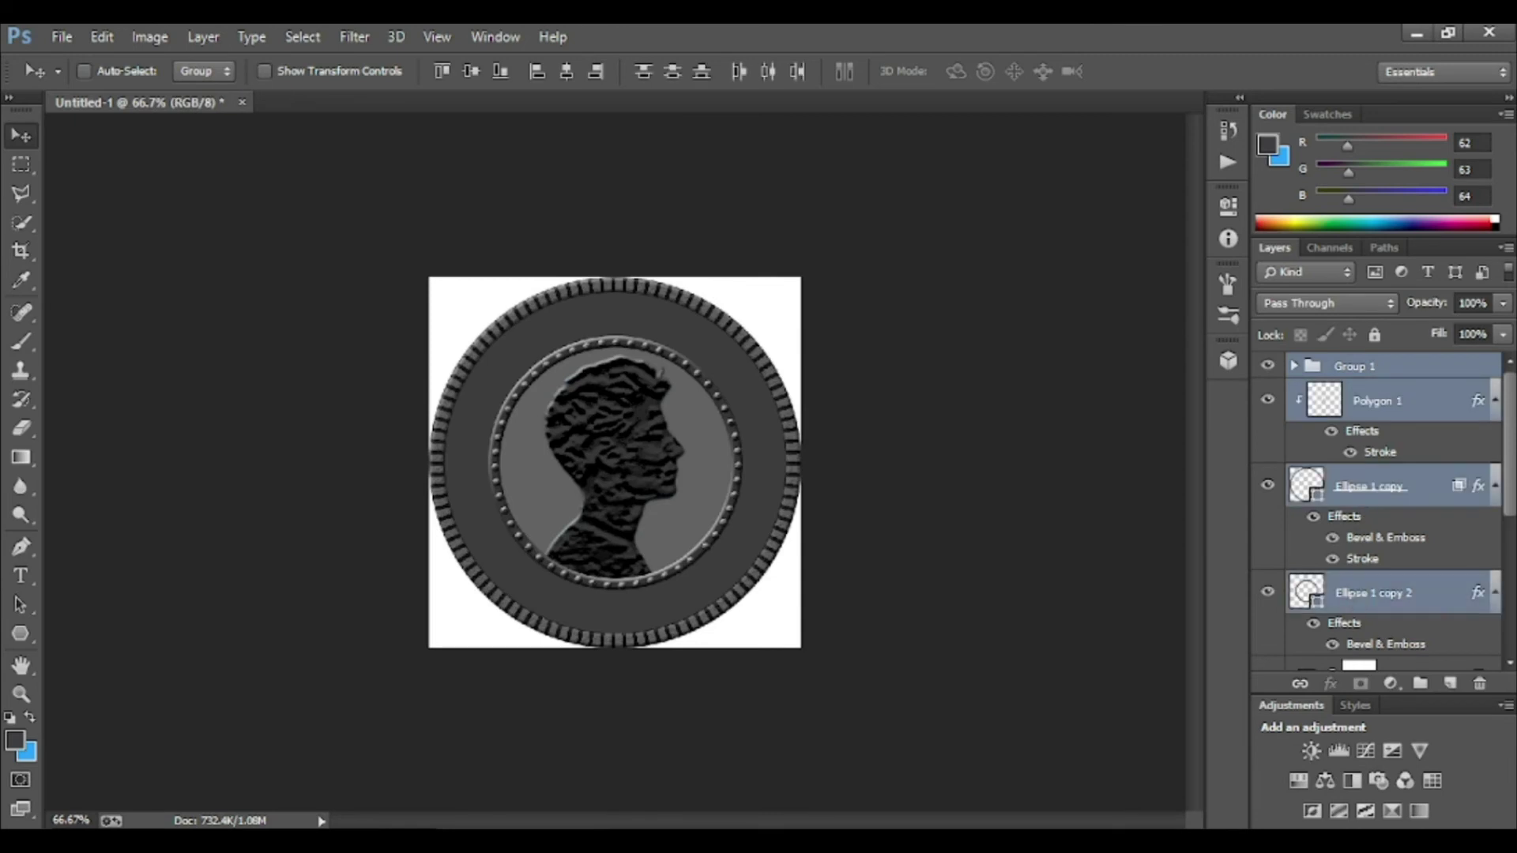
scroll(1391, 554, "down", 5)
left_click(1423, 428, "shift")
left_click(1378, 475, "shift")
left_click(1379, 557, "shift")
left_click(1365, 602, "shift")
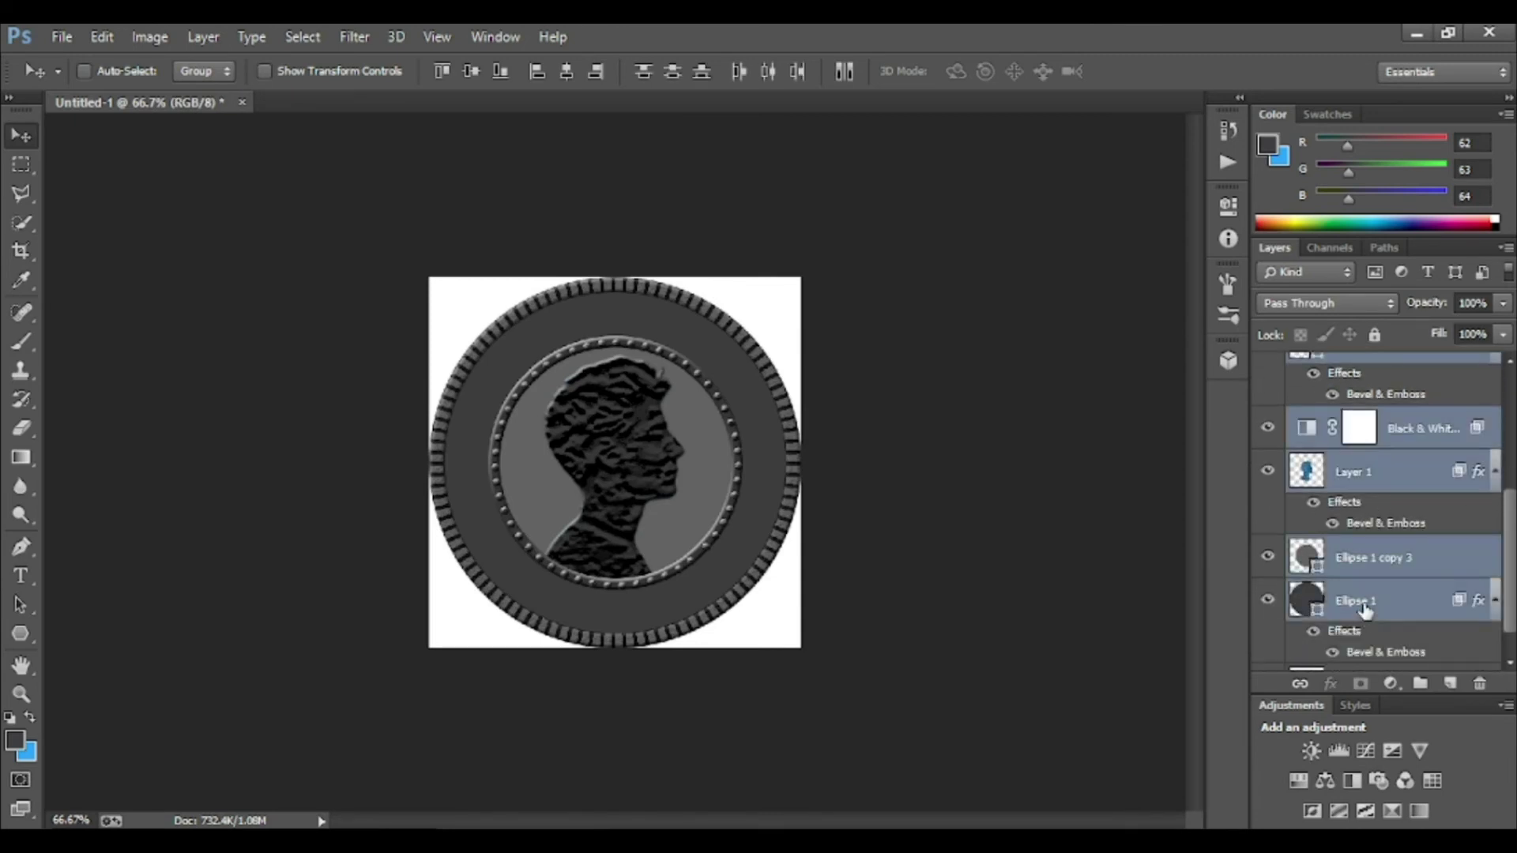
scroll(1365, 605, "down", 2)
- Group the selected coin layers as Group 2 with a Hue/Saturation adjustment above it
right_click(1420, 558)
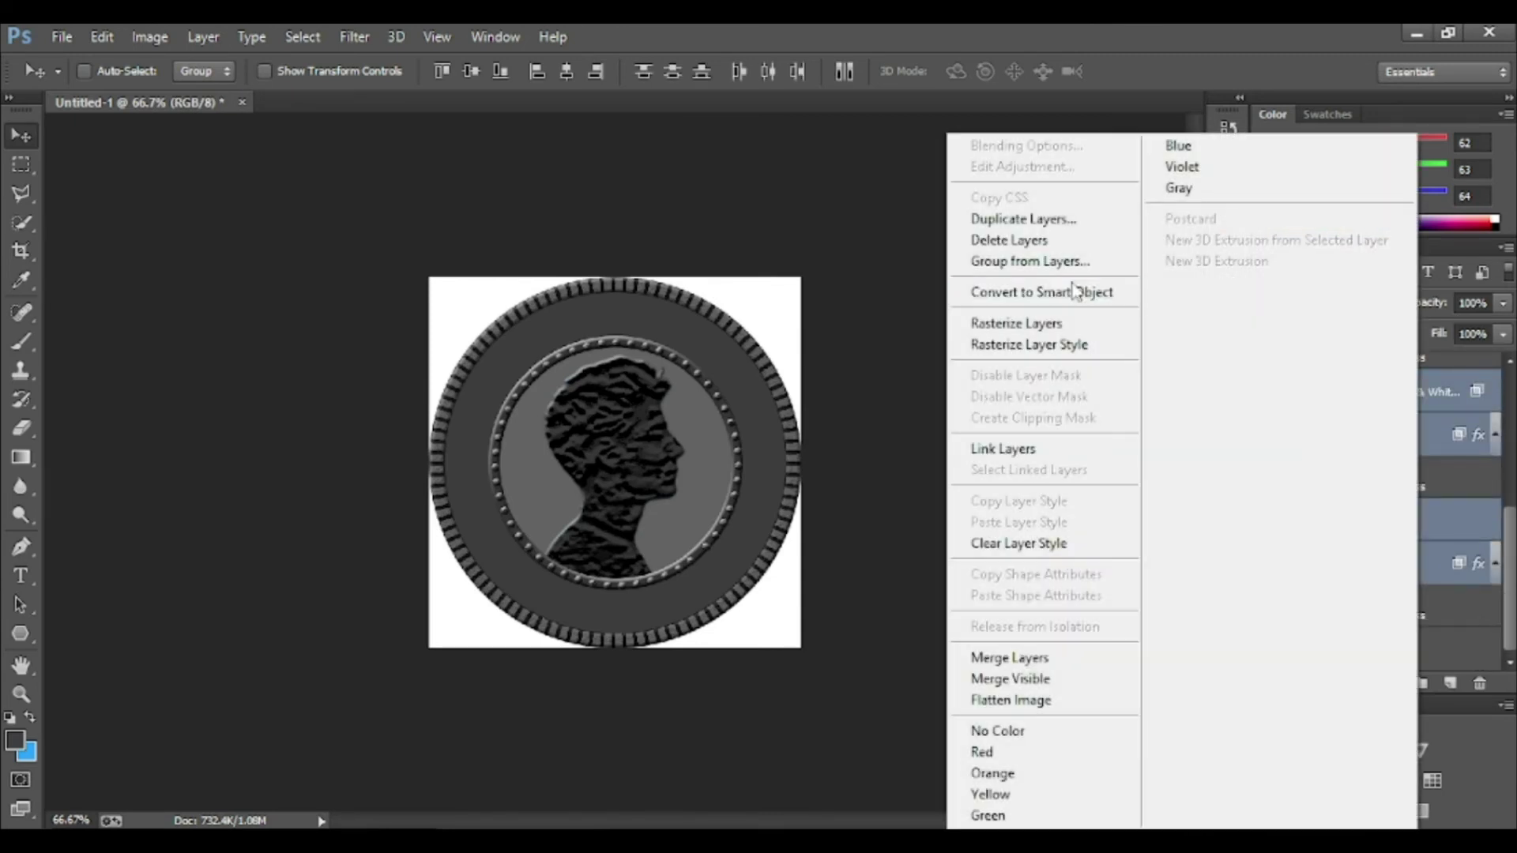
left_click(1027, 259)
left_click(958, 293)
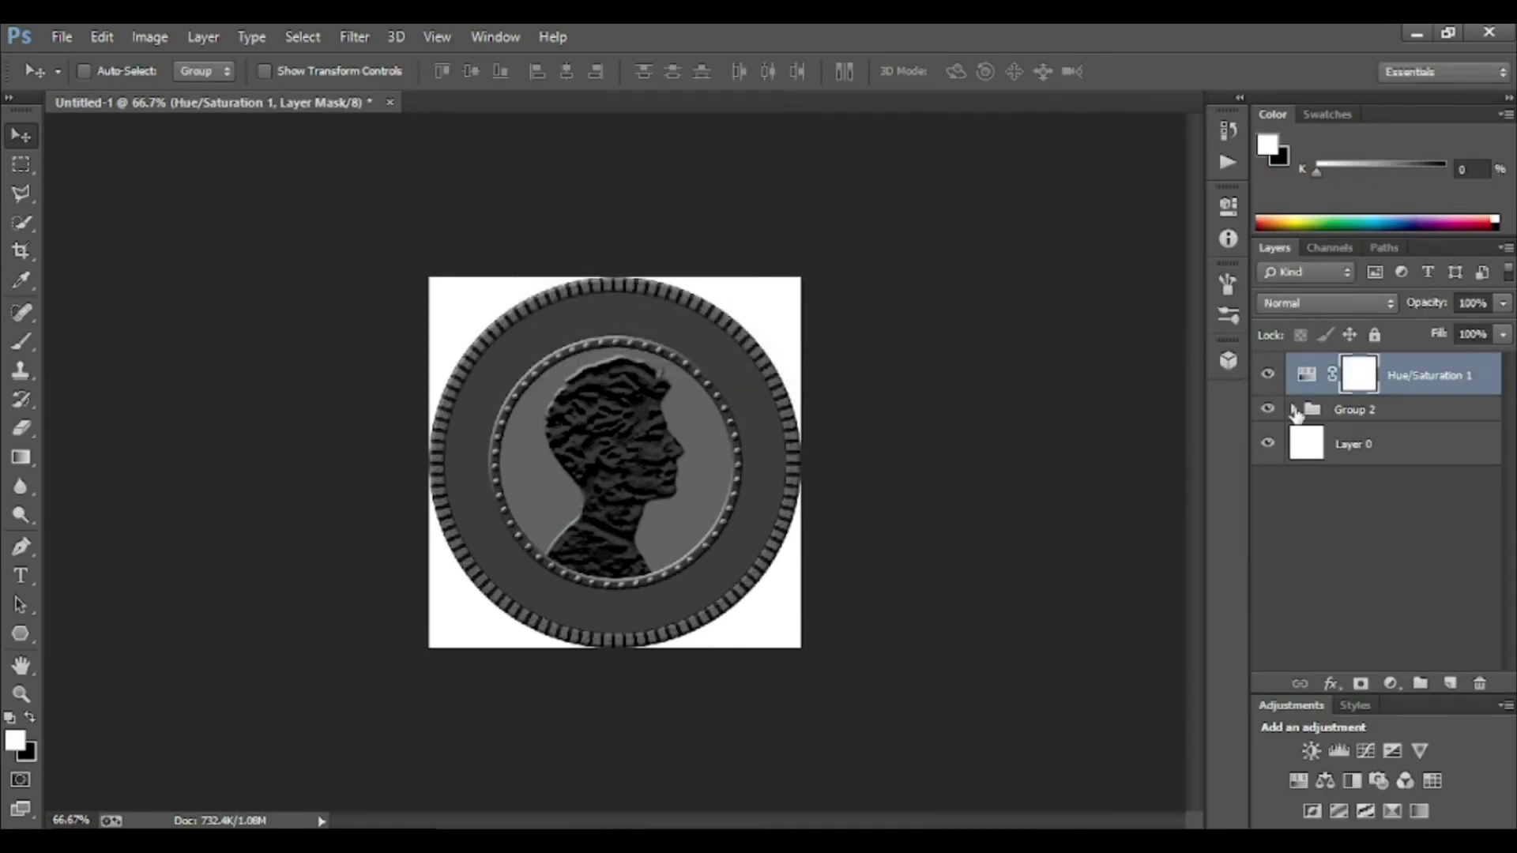
left_click(1293, 400)
scroll(1391, 514, "down", 5)
left_click(1371, 436)
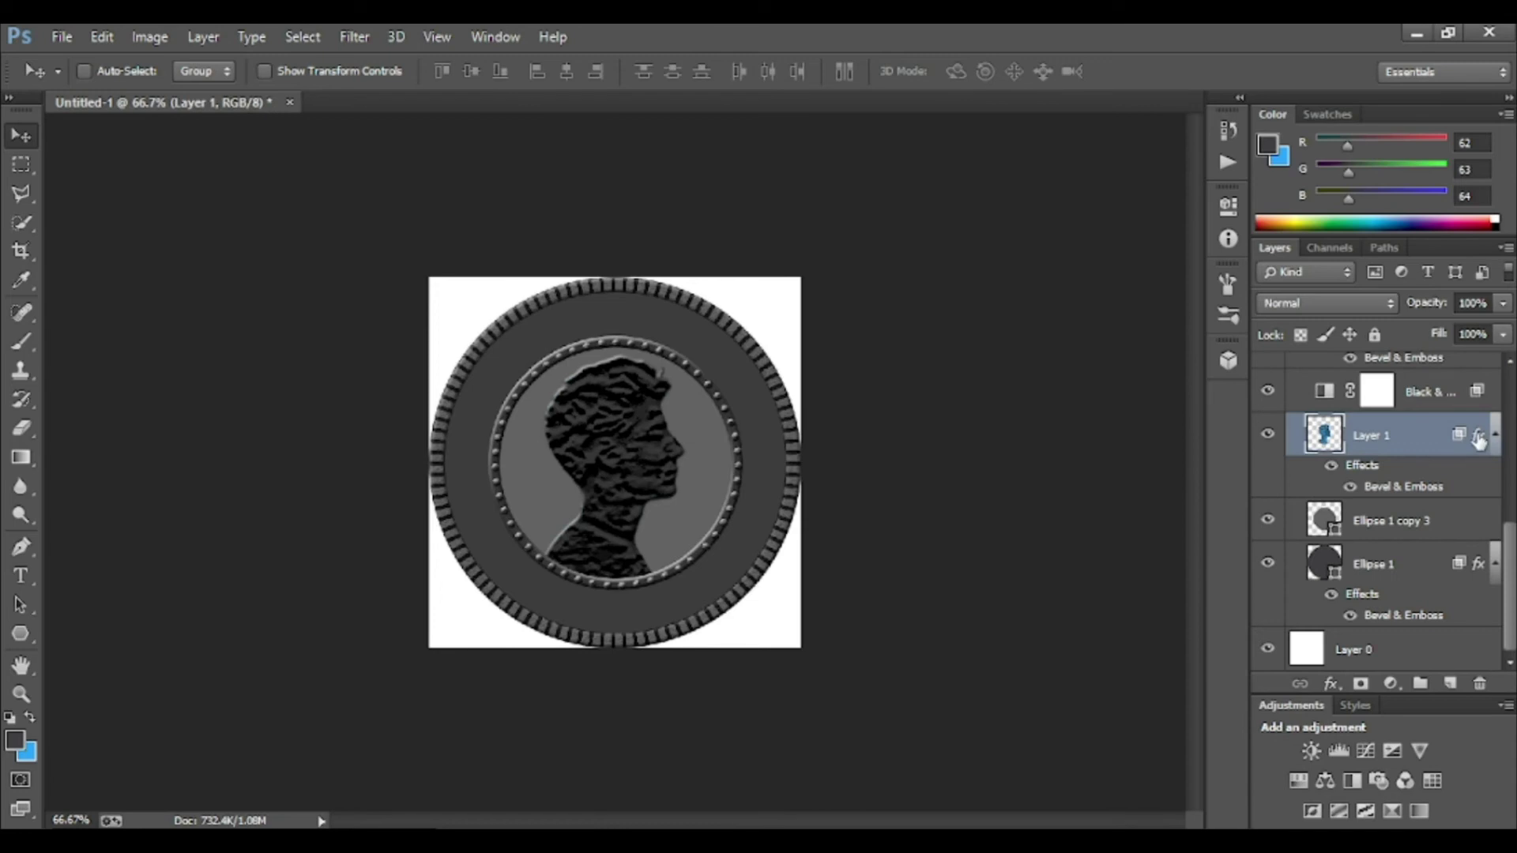
- Draw a circle around the portrait area and centre it on the coin
key("u")
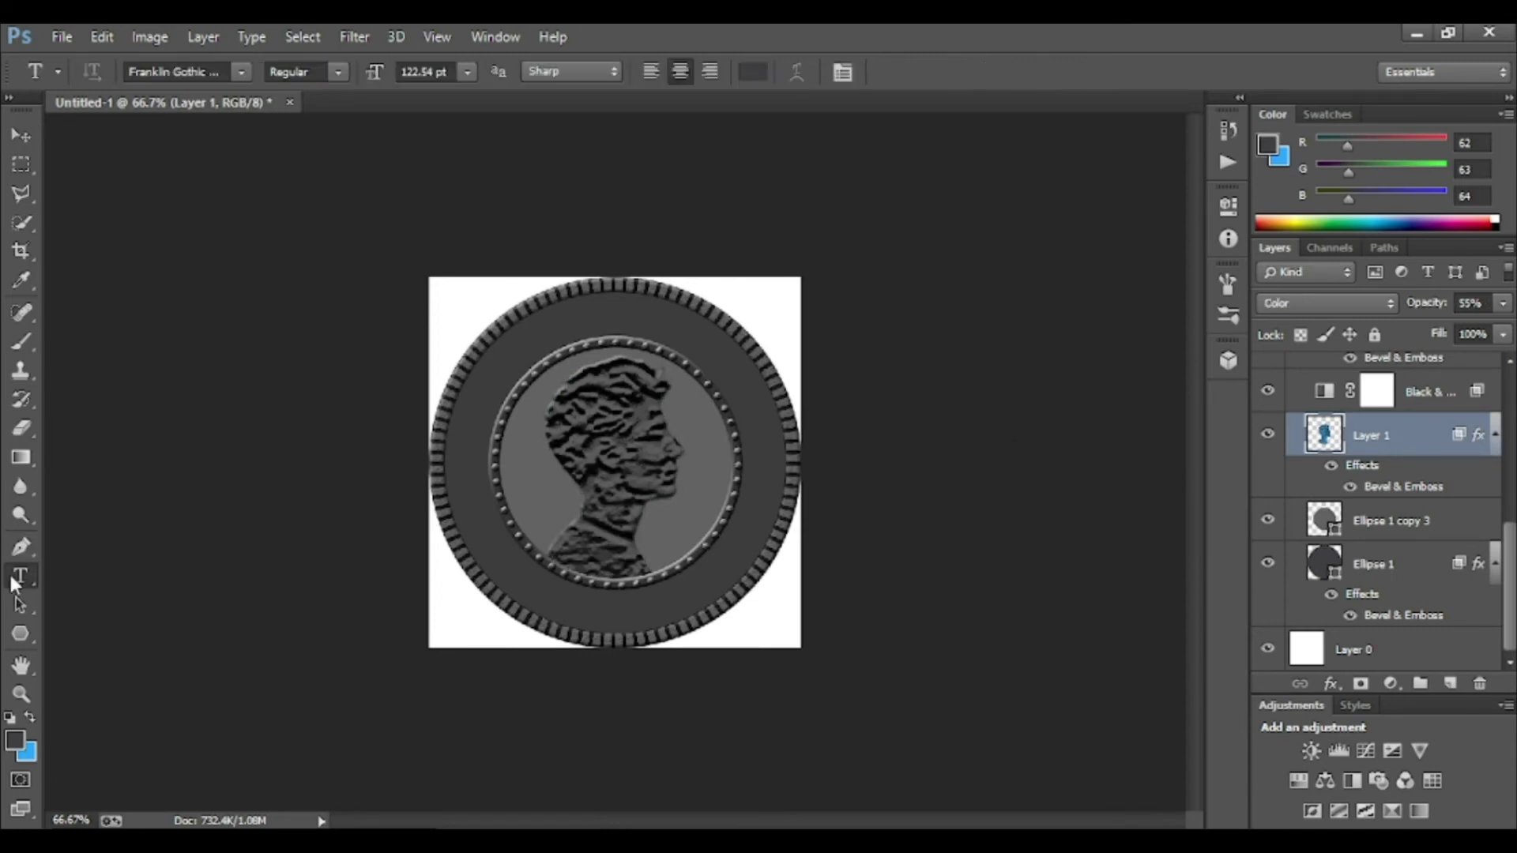
right_click(20, 637)
right_click(27, 632)
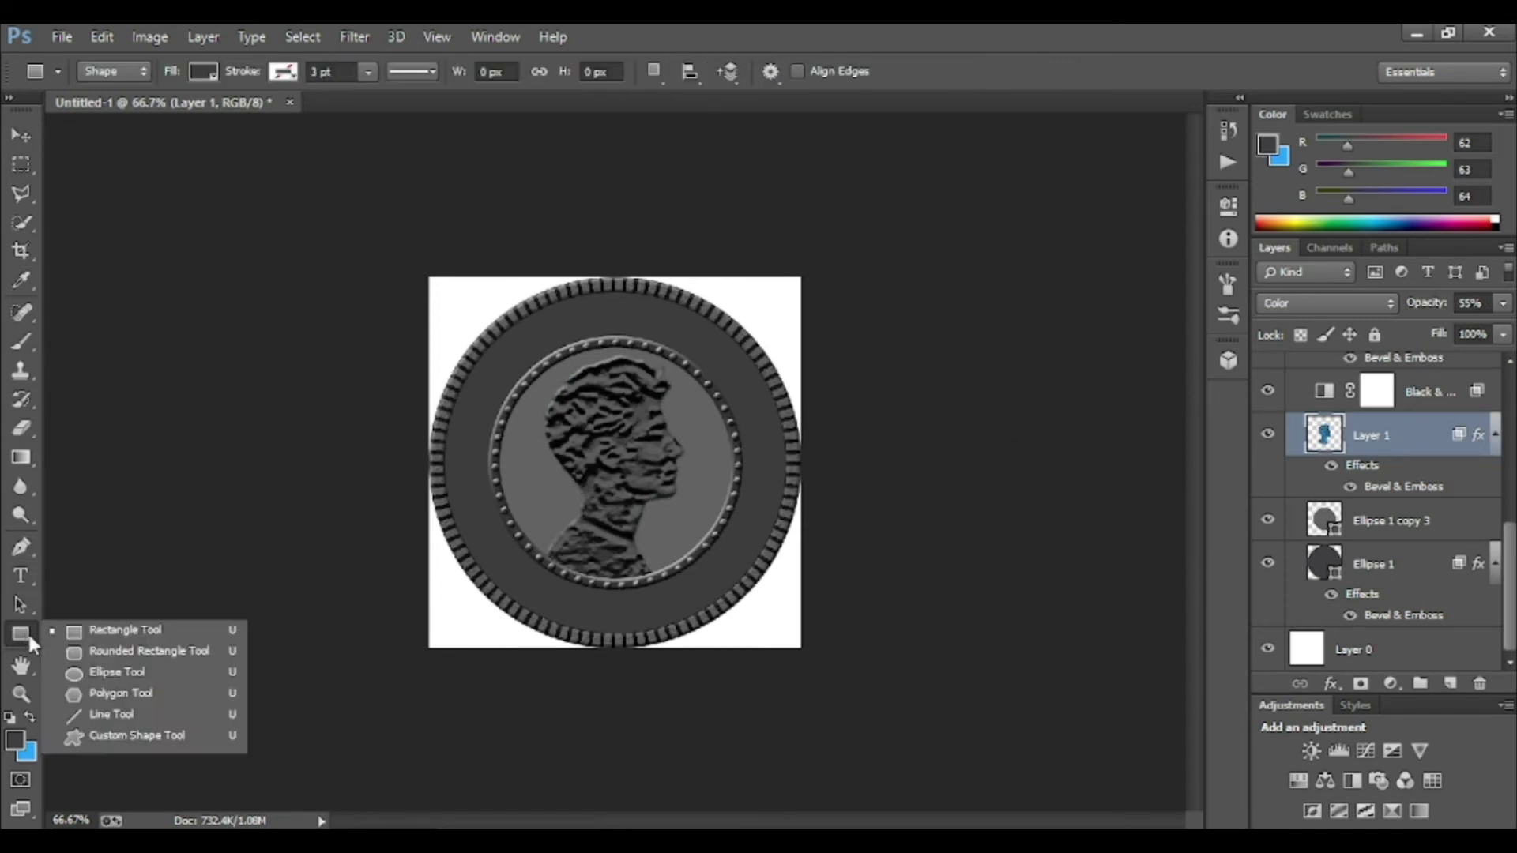
left_click(117, 672)
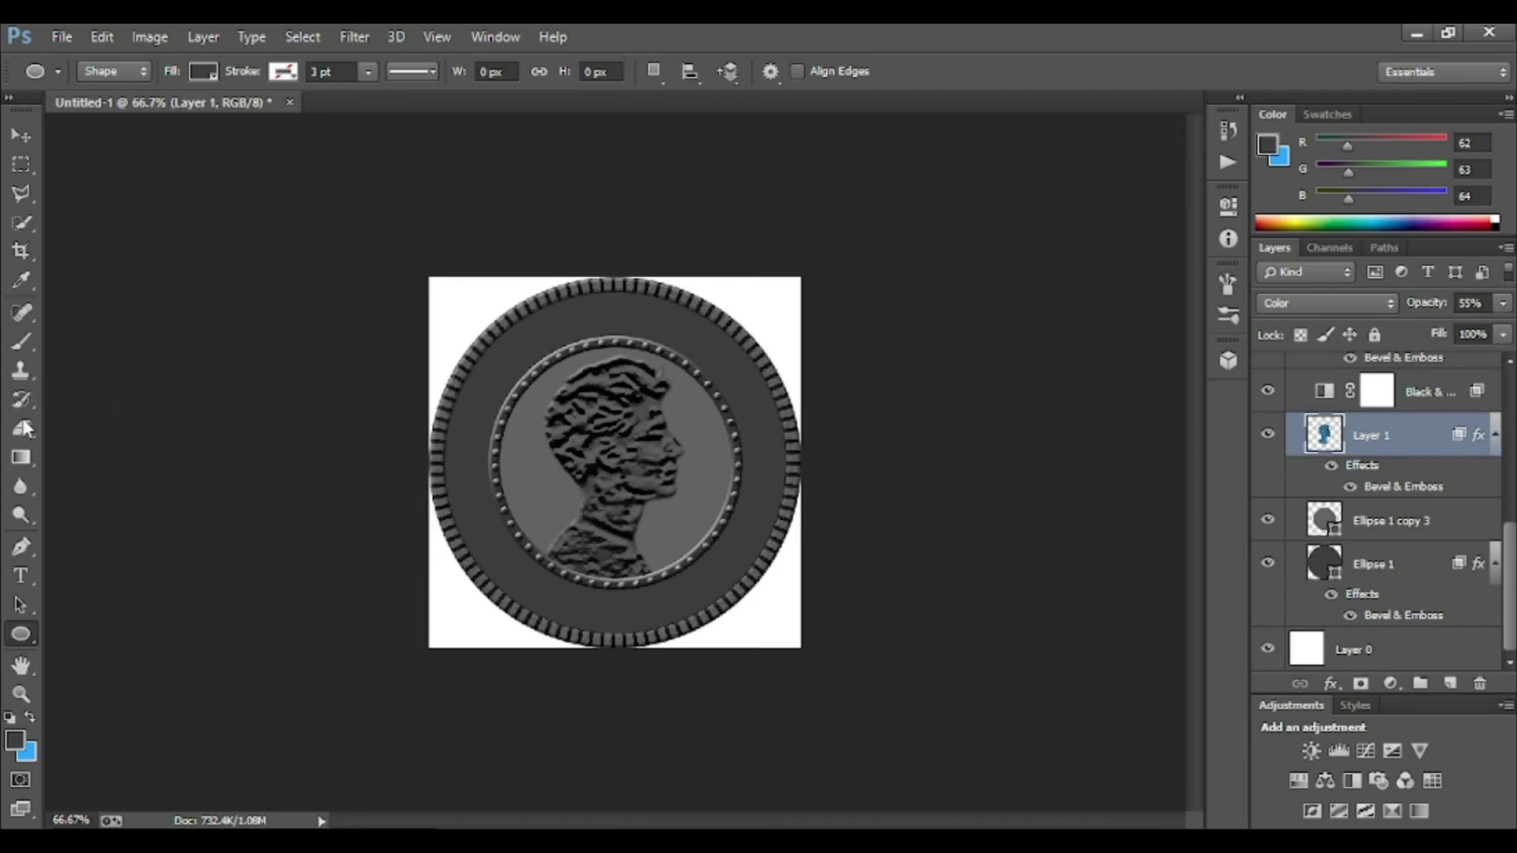
left_click(23, 200)
left_click(24, 637)
left_click_drag(505, 364, 695, 573)
key("ctrl+z")
left_click_drag(517, 356, 738, 577)
key("v")
left_click_drag(569, 409, 650, 430)
- Set Ellipse 2's fill to none, then check its transform without changes
key("u")
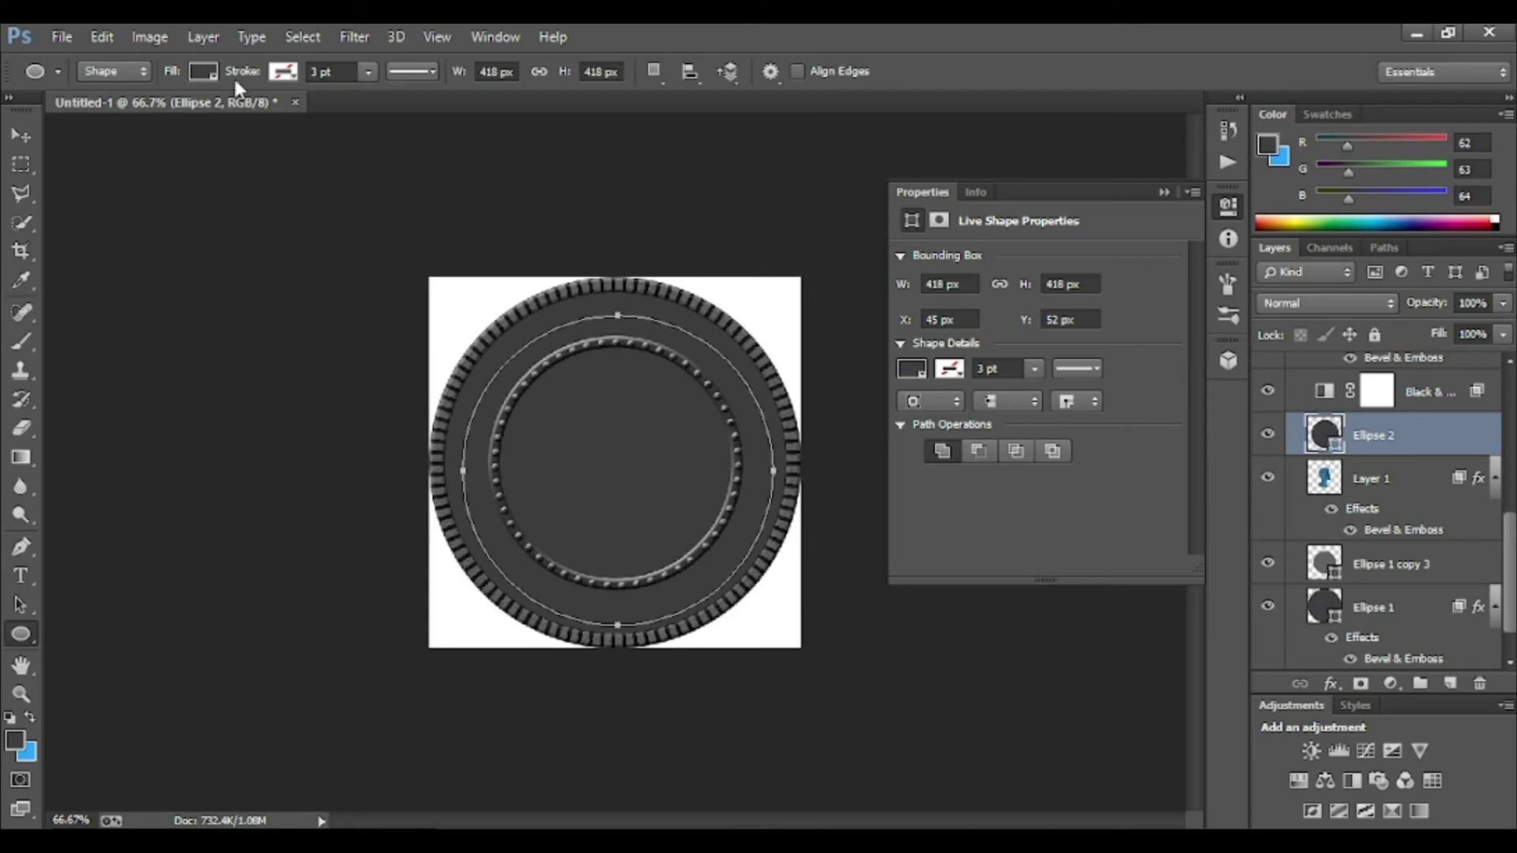
left_click(206, 70)
left_click(110, 112)
left_click(1164, 193)
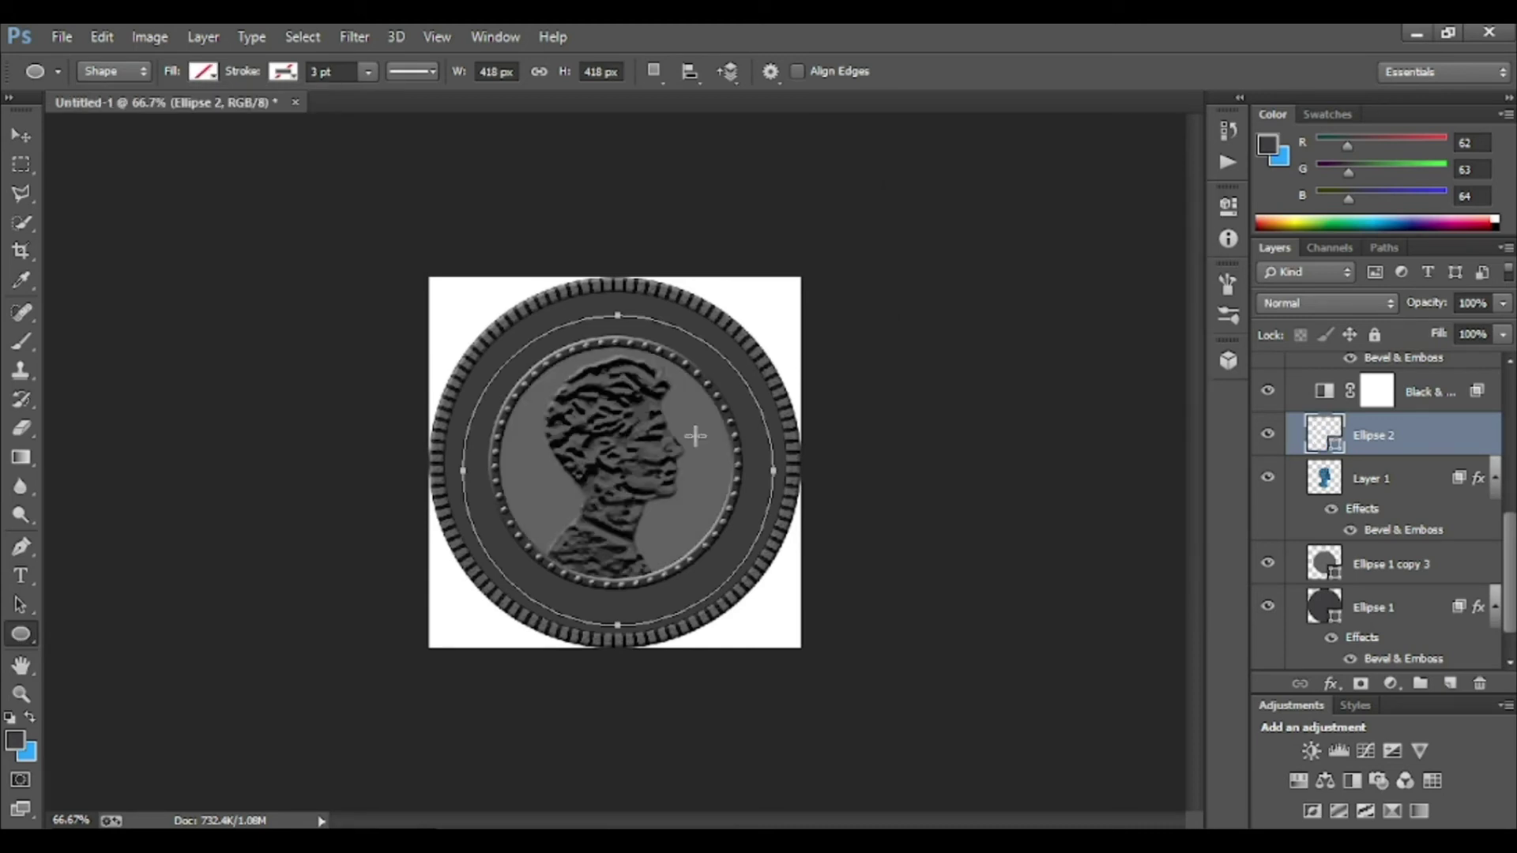
key("ctrl+t")
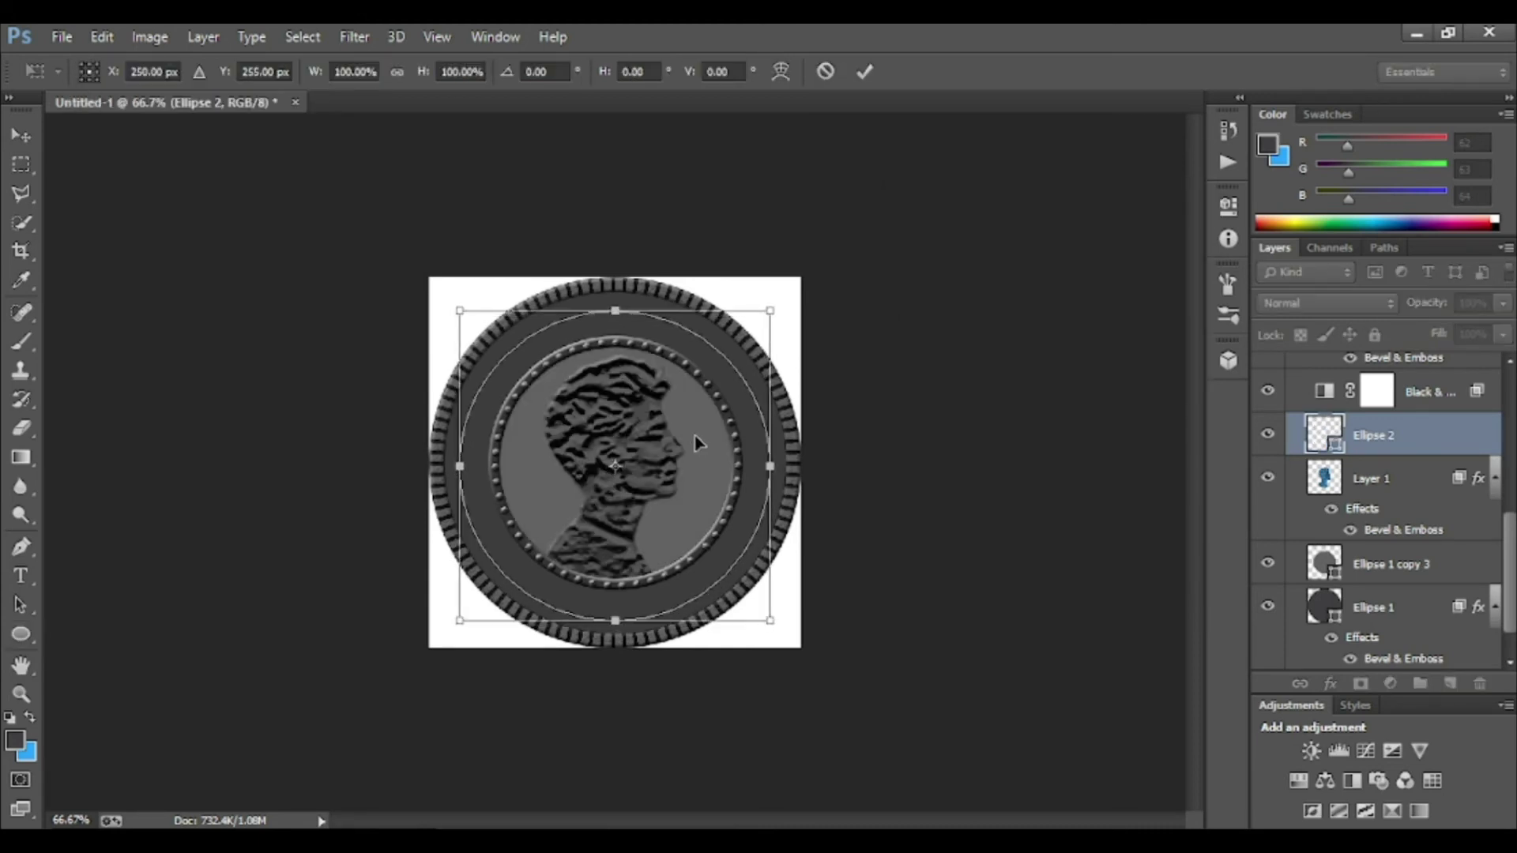
key("Return")
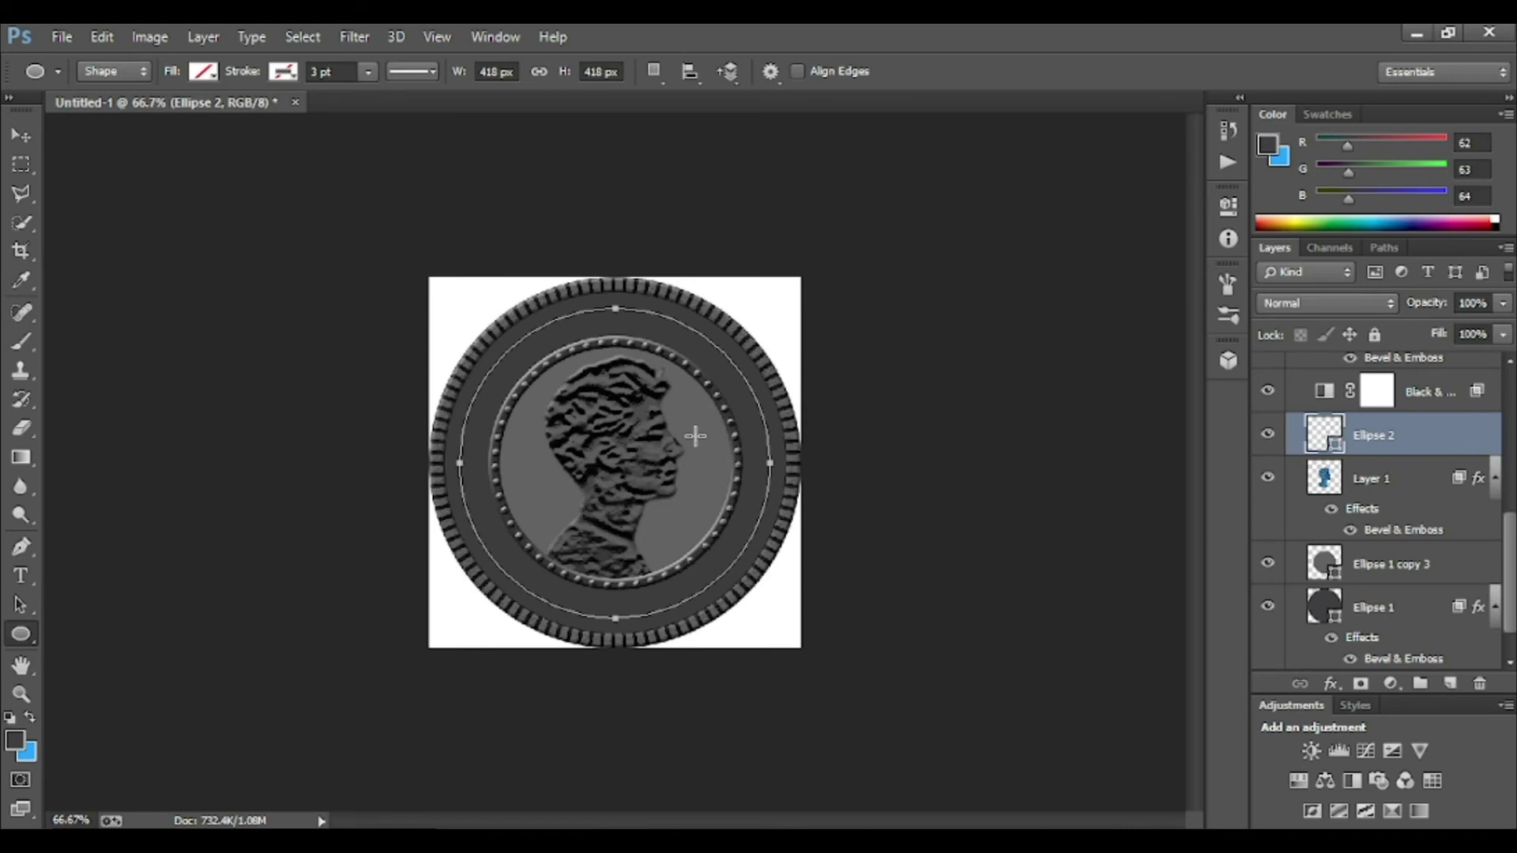
key("v")
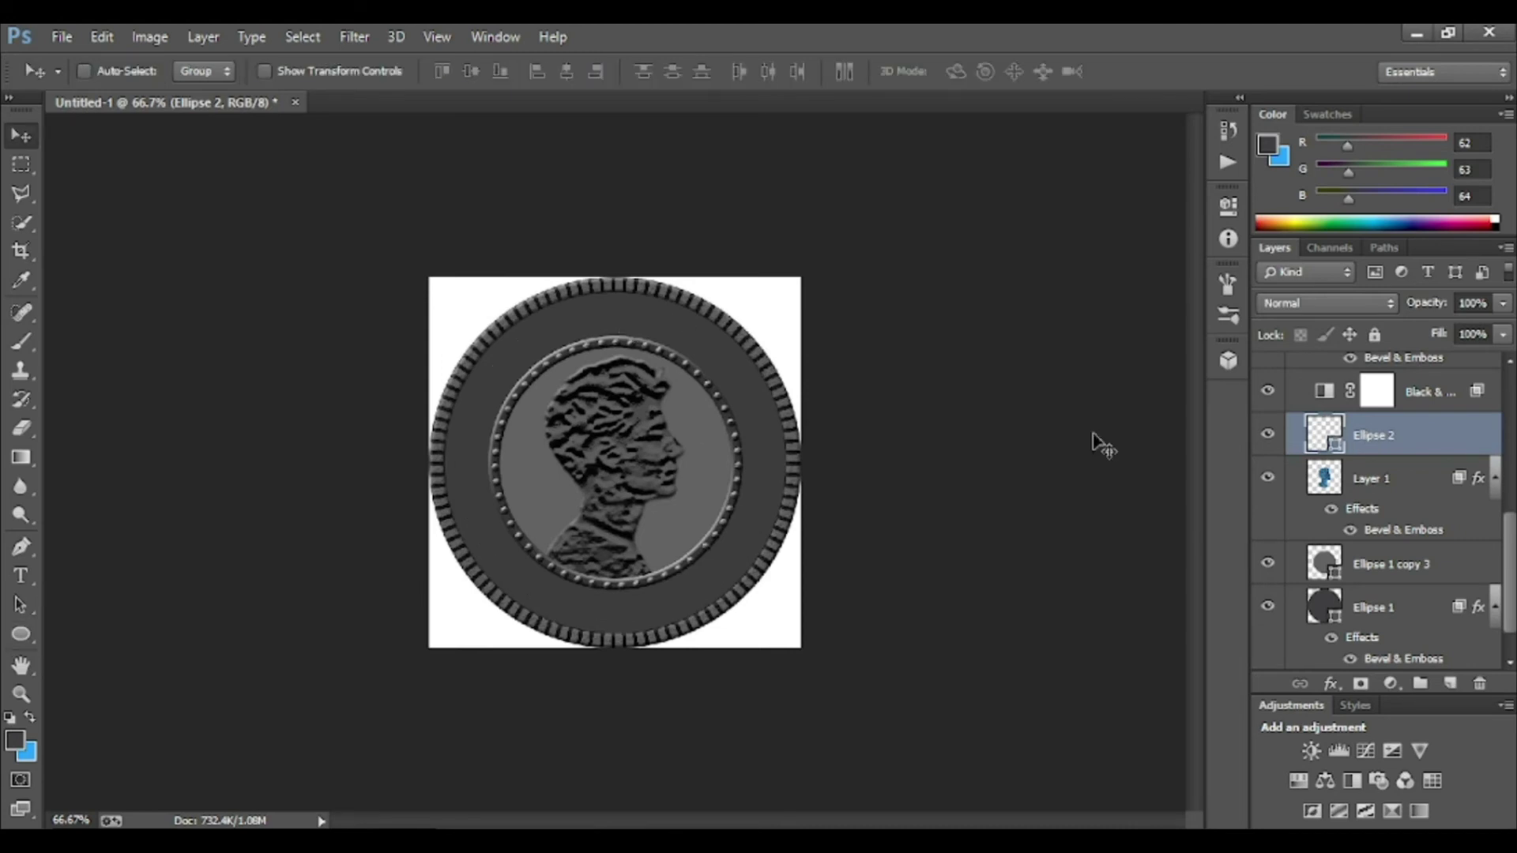
key("ctrl+t")
right_click(595, 329)
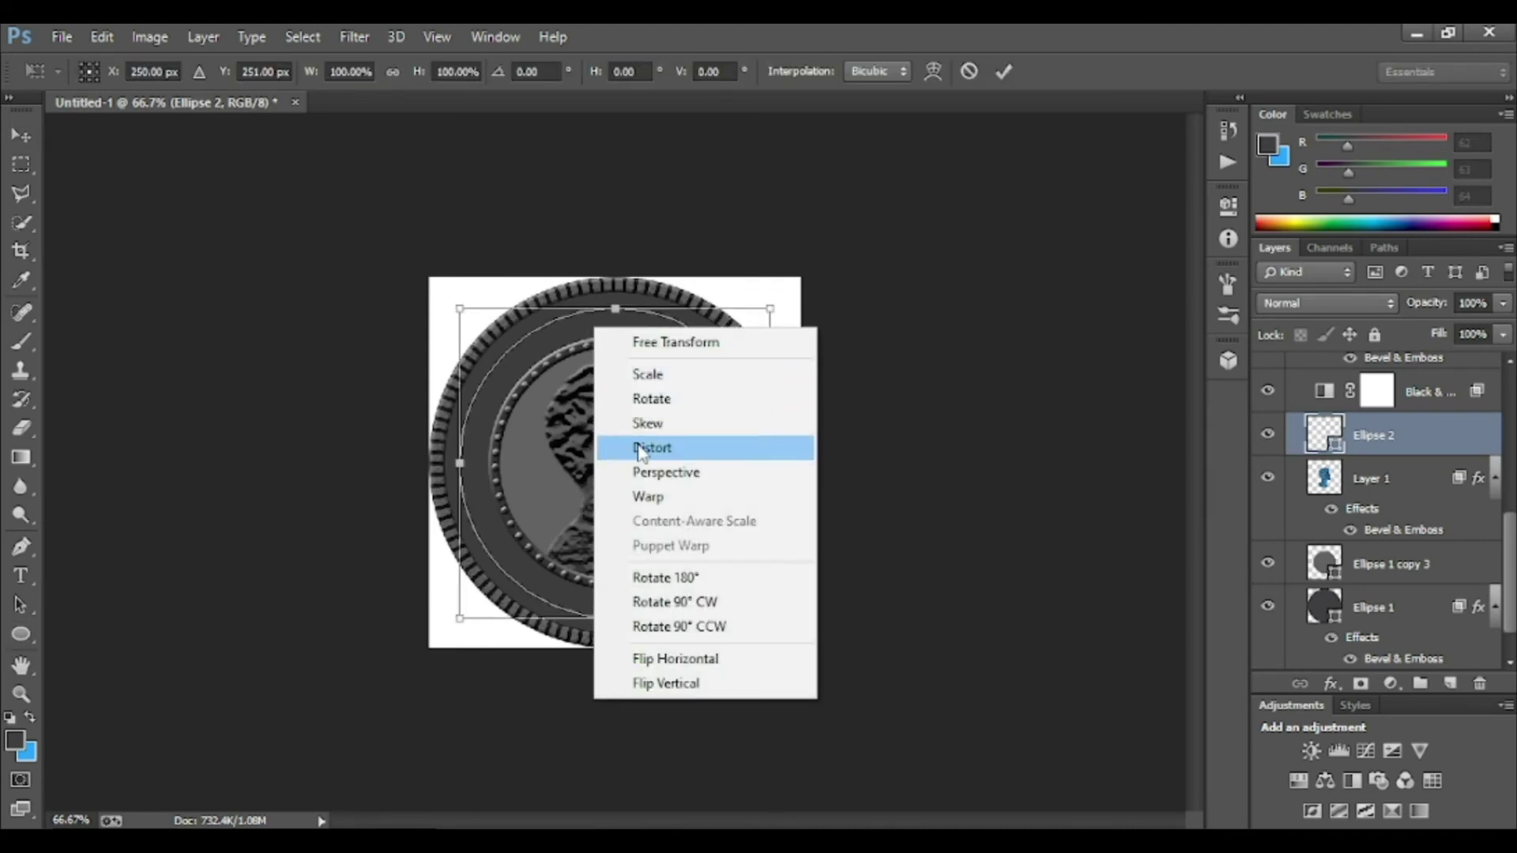
left_click(598, 342)
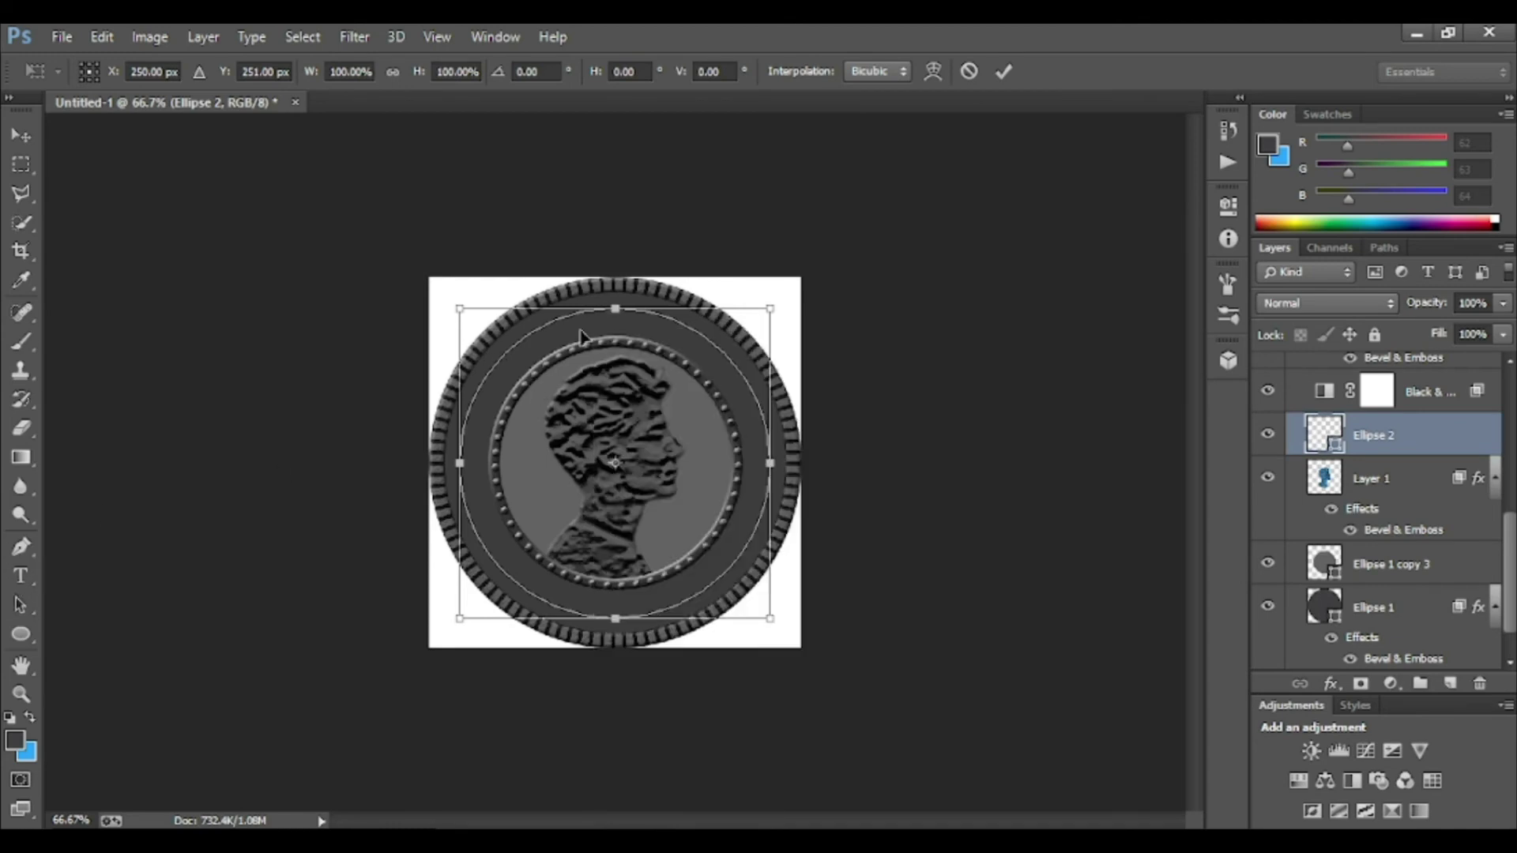
key("Return")
- Type 'LIBERTYY' on the circle path, slide it around the ring, and set it to 118 pt
key("t")
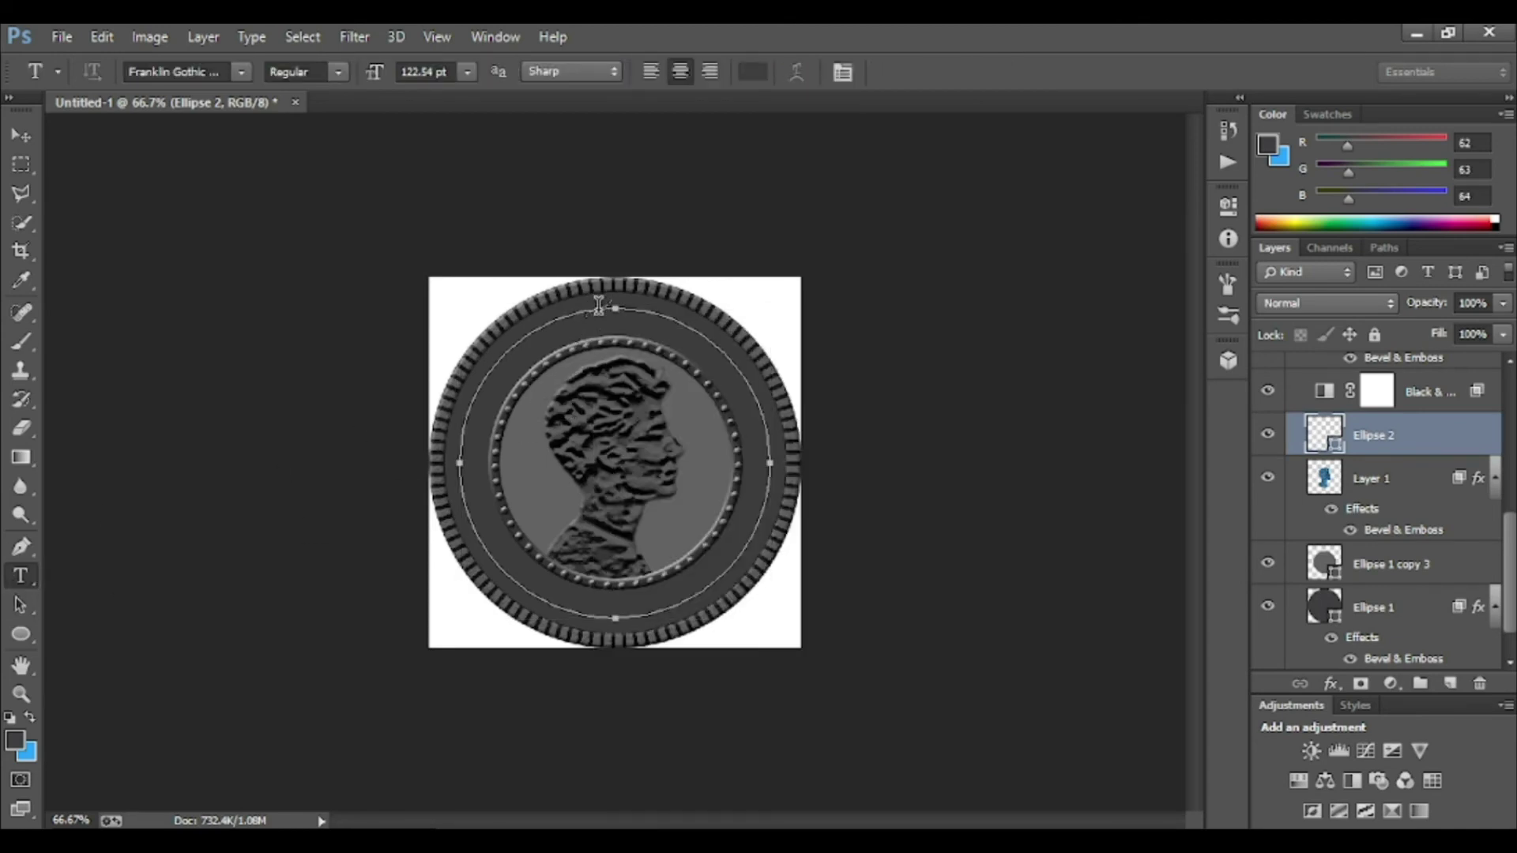
left_click(599, 304)
type("LIBERTY")
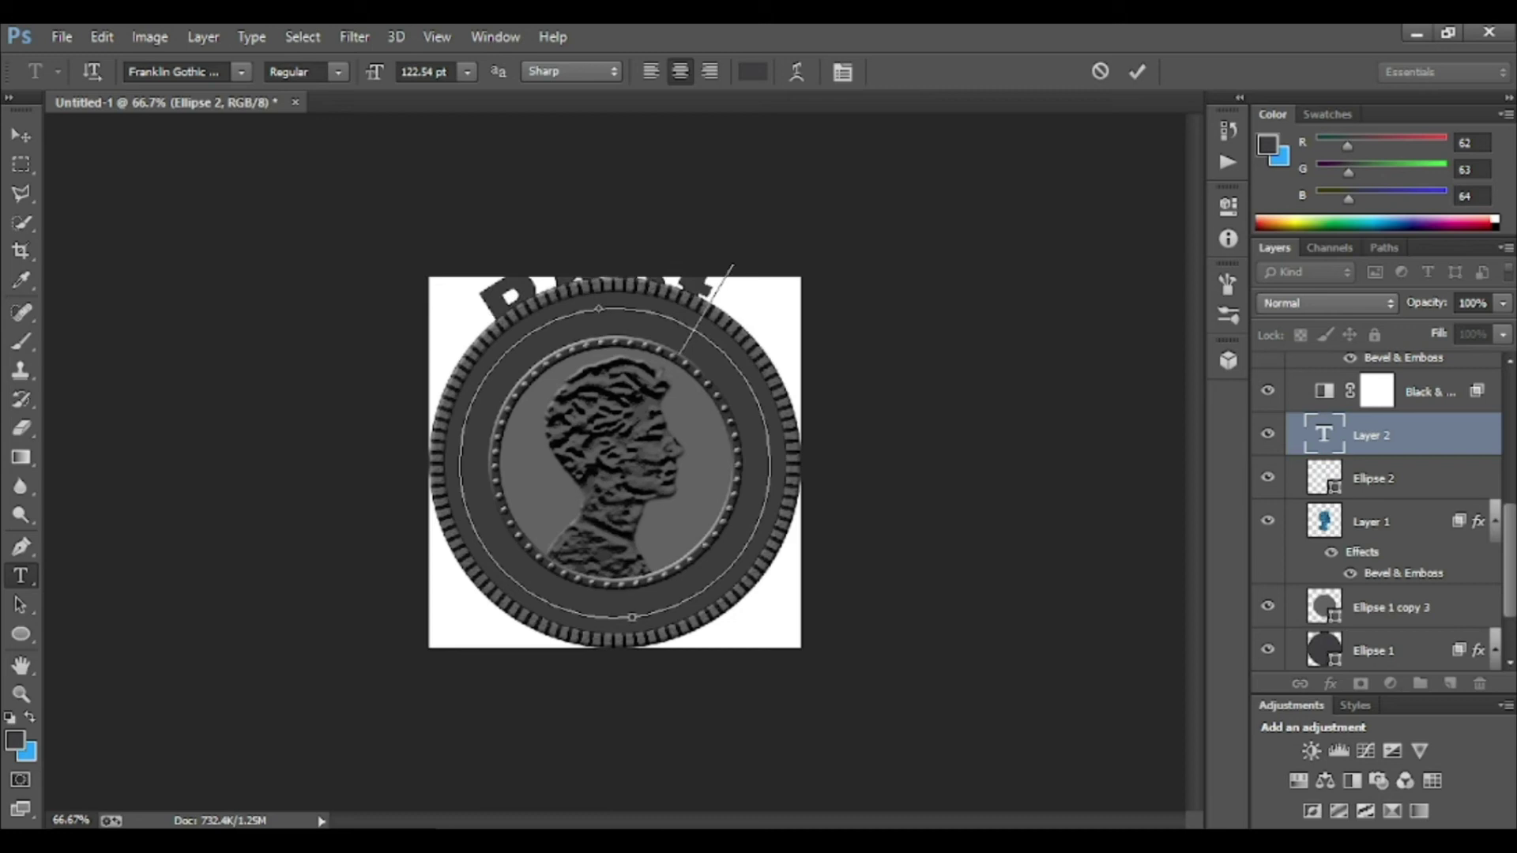
type("Y")
left_click_drag(765, 290, 798, 431)
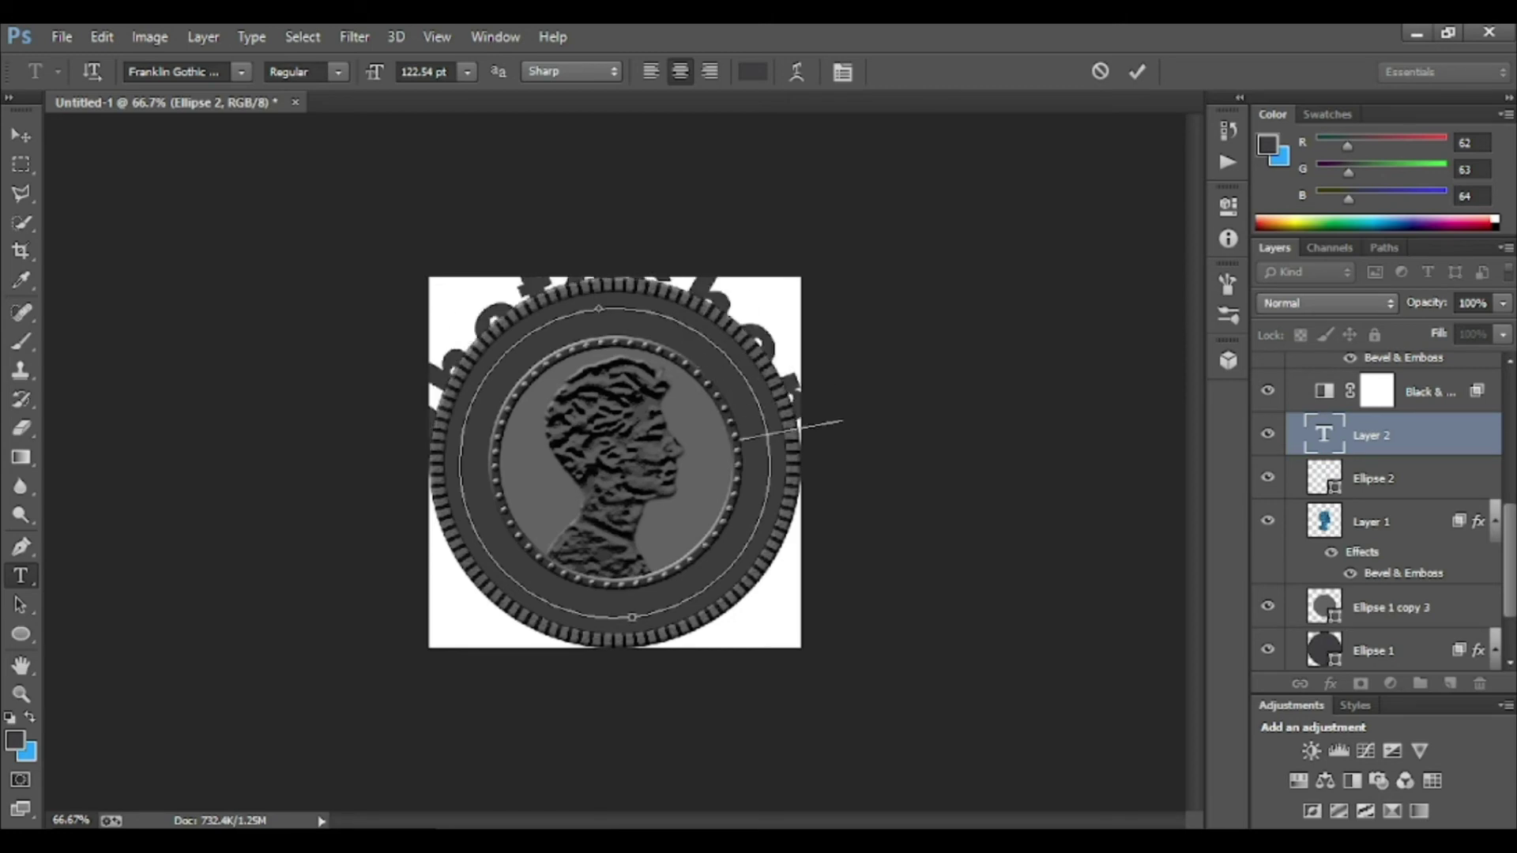
mouse_move(798, 431)
left_mouse_down()
mouse_move(758, 600)
mouse_move(677, 656)
left_mouse_up()
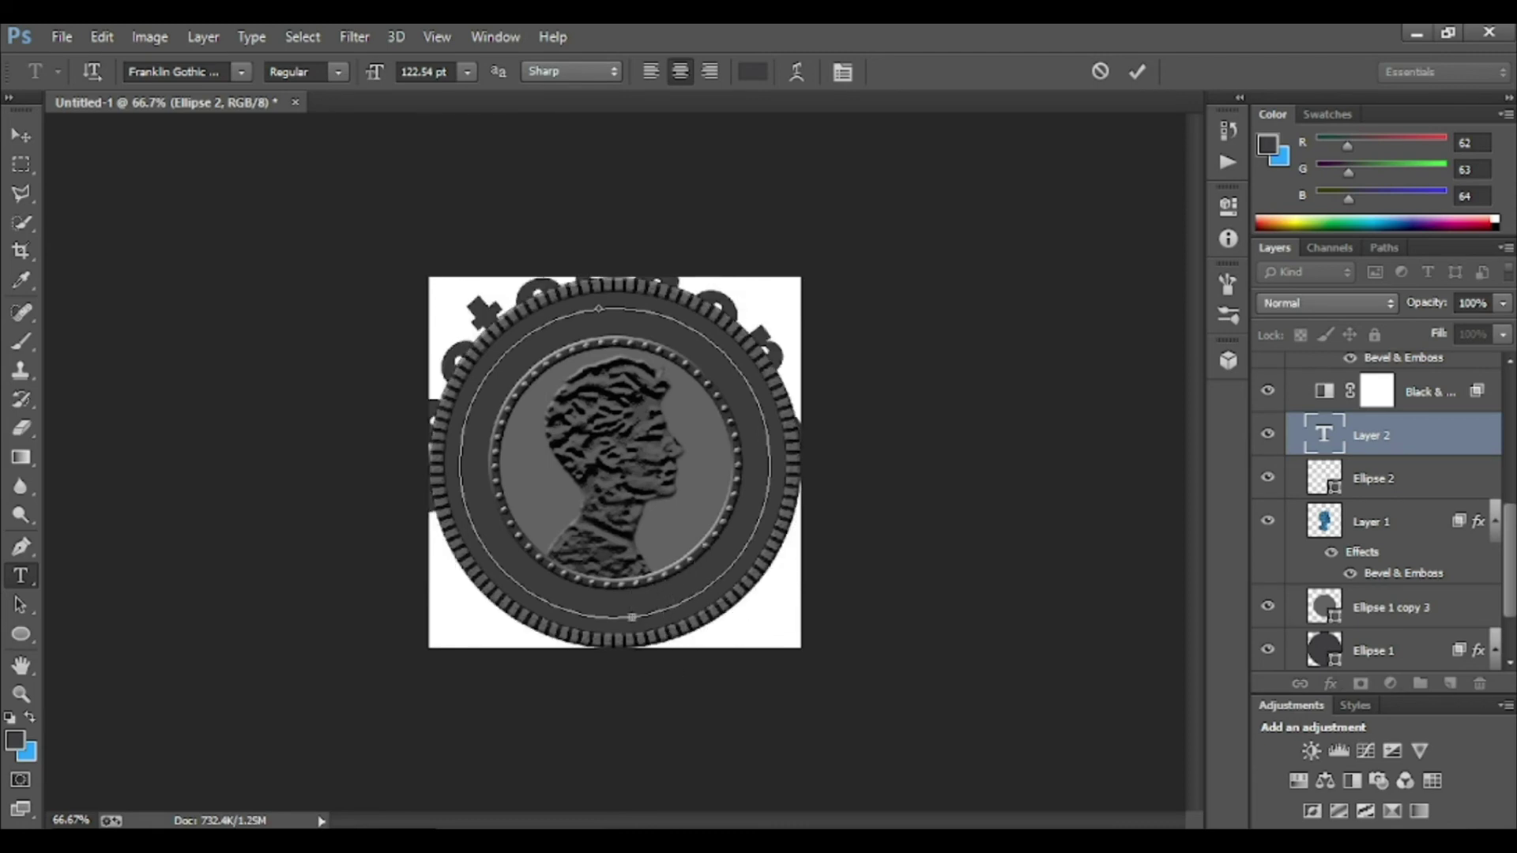
key("ctrl+a")
double_click(423, 71)
type("118")
key("Return")
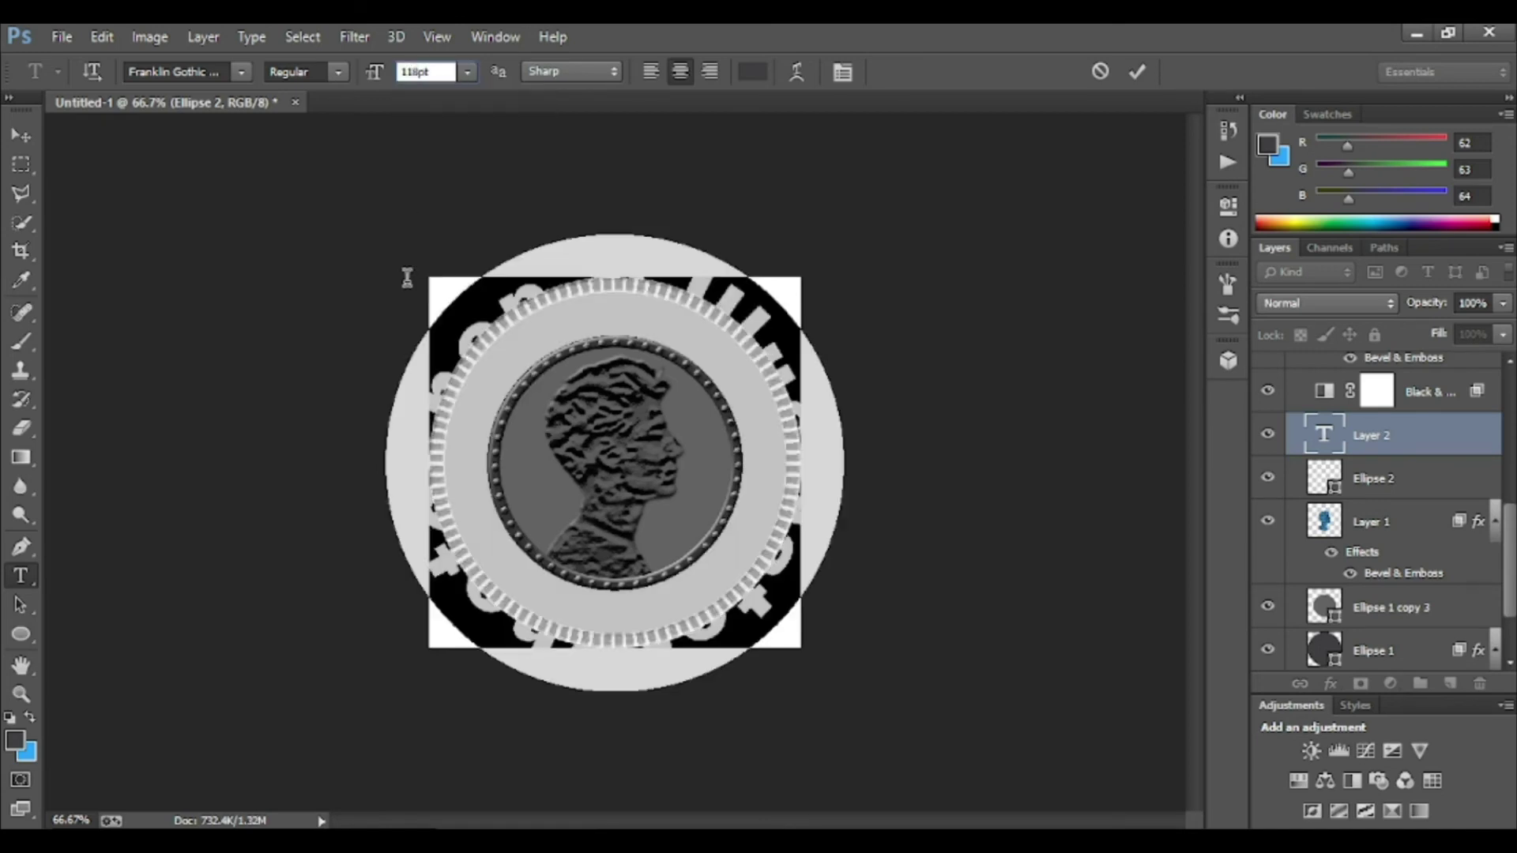
left_click(21, 136)
mouse_move(1417, 461)
left_mouse_down()
mouse_move(1394, 316)
mouse_move(1393, 452)
left_mouse_up()
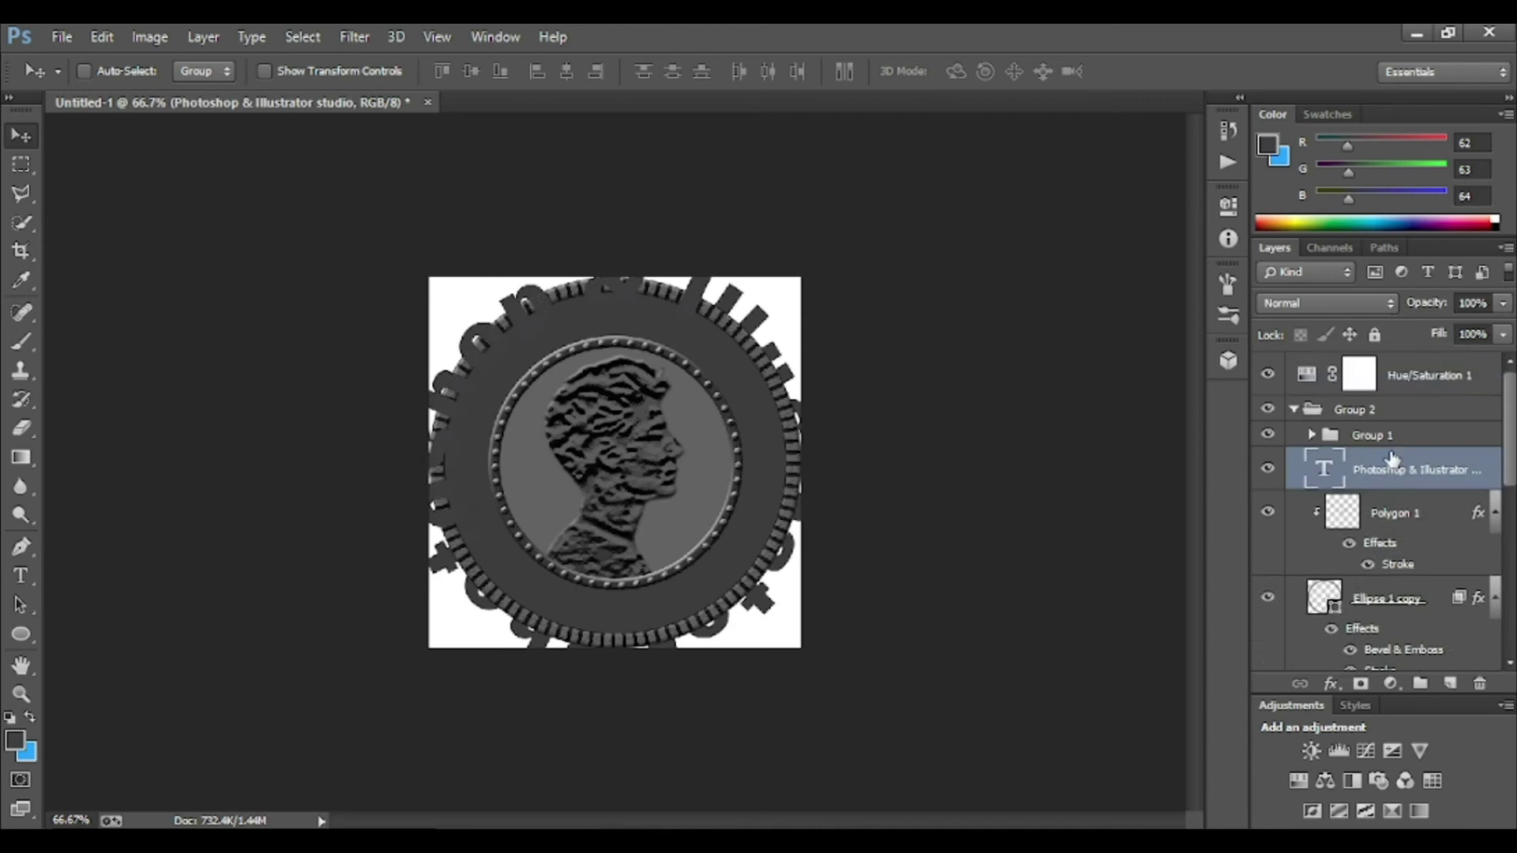
- Colour the ring text white and scale it down to fit within the outer ring
left_click(20, 575)
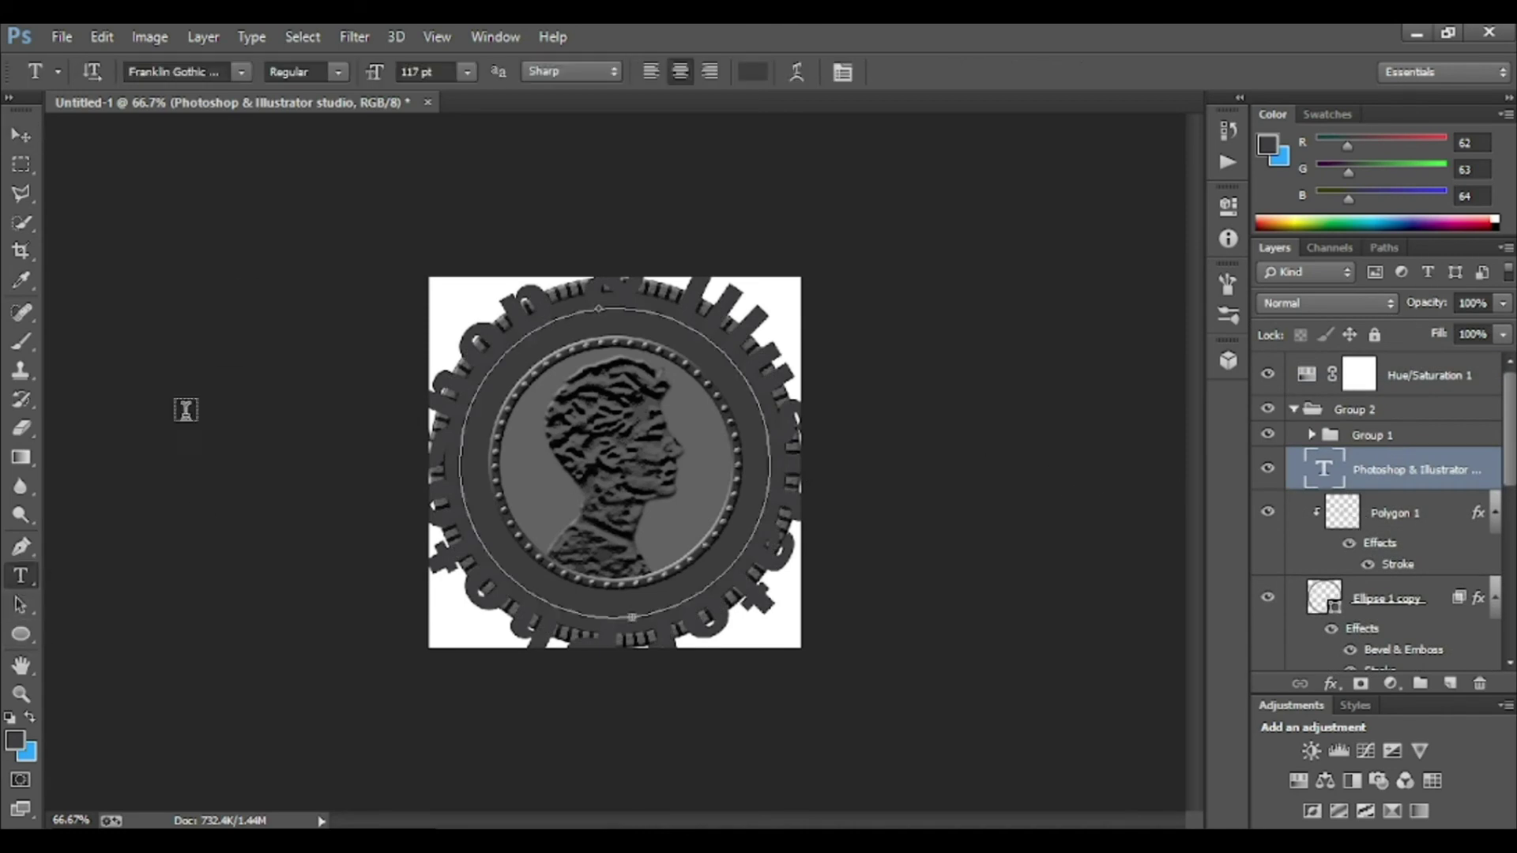
left_click(760, 71)
left_click(777, 207)
left_click(1328, 185)
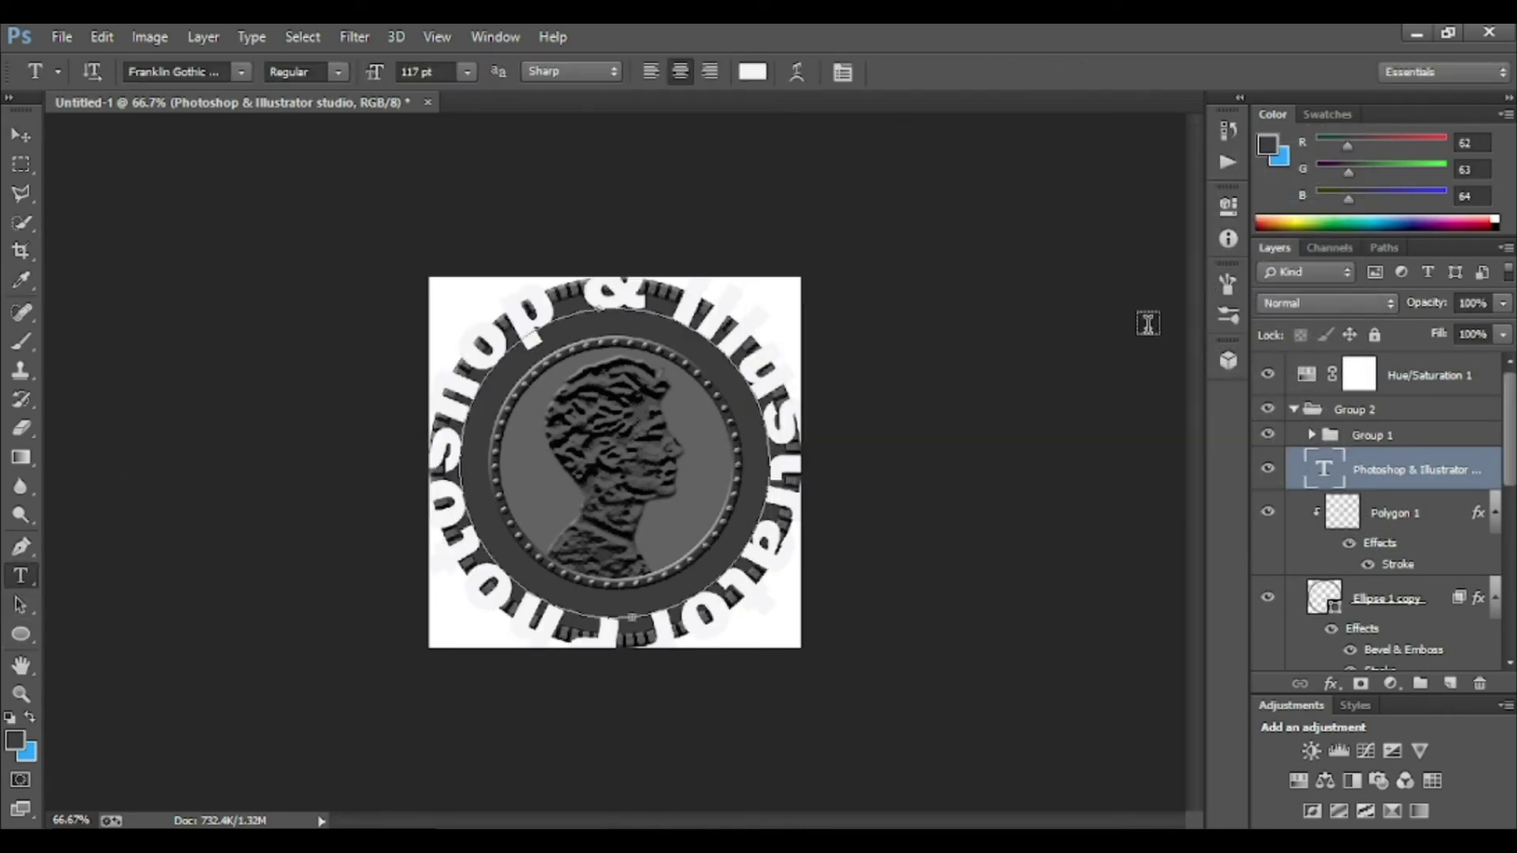
key("ctrl+t")
left_click_drag(783, 308, 731, 352)
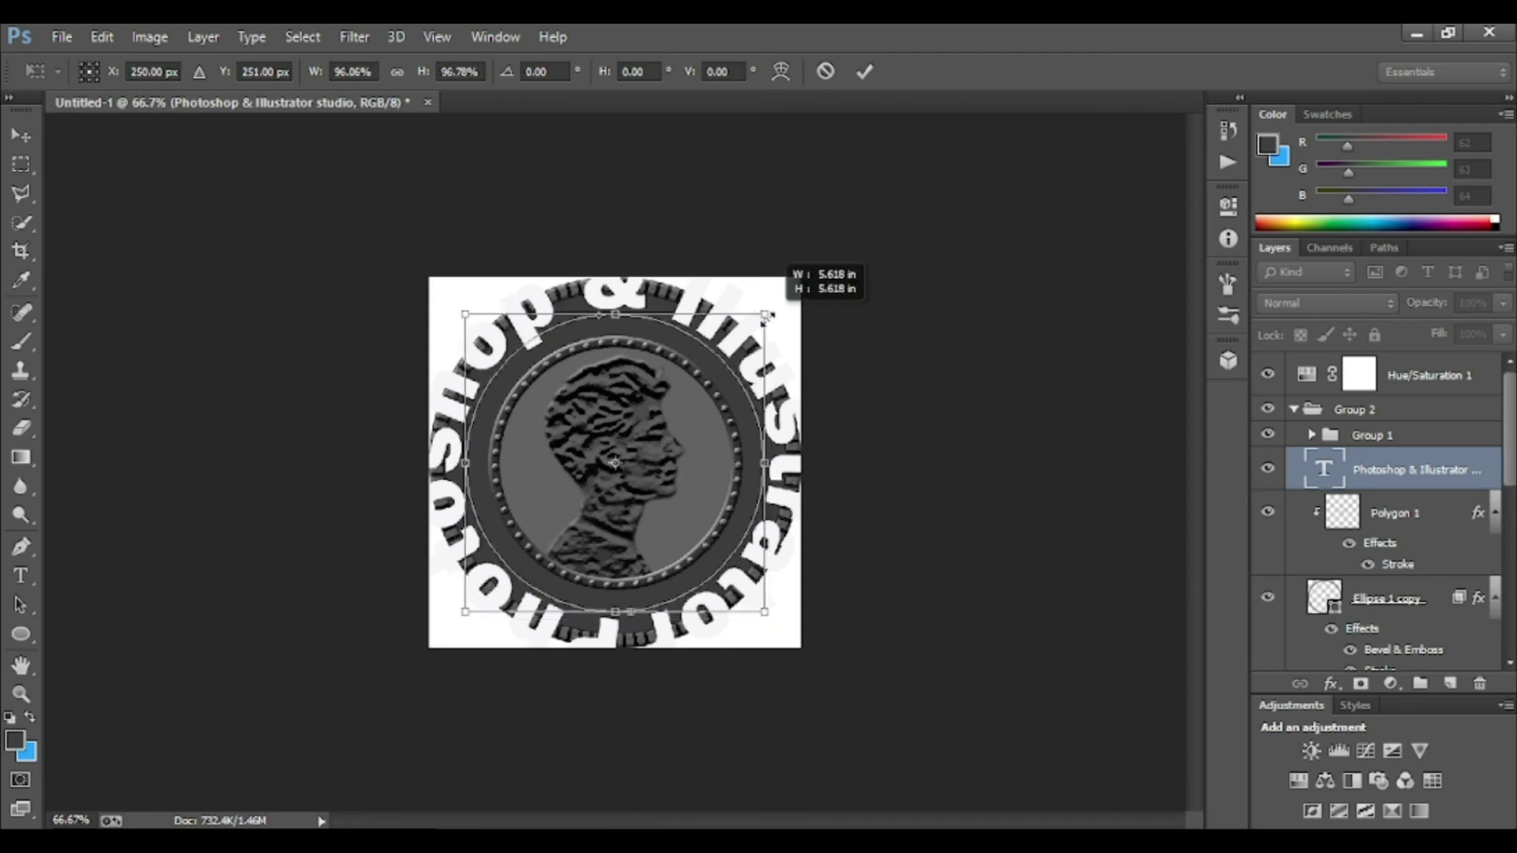
key("Return")
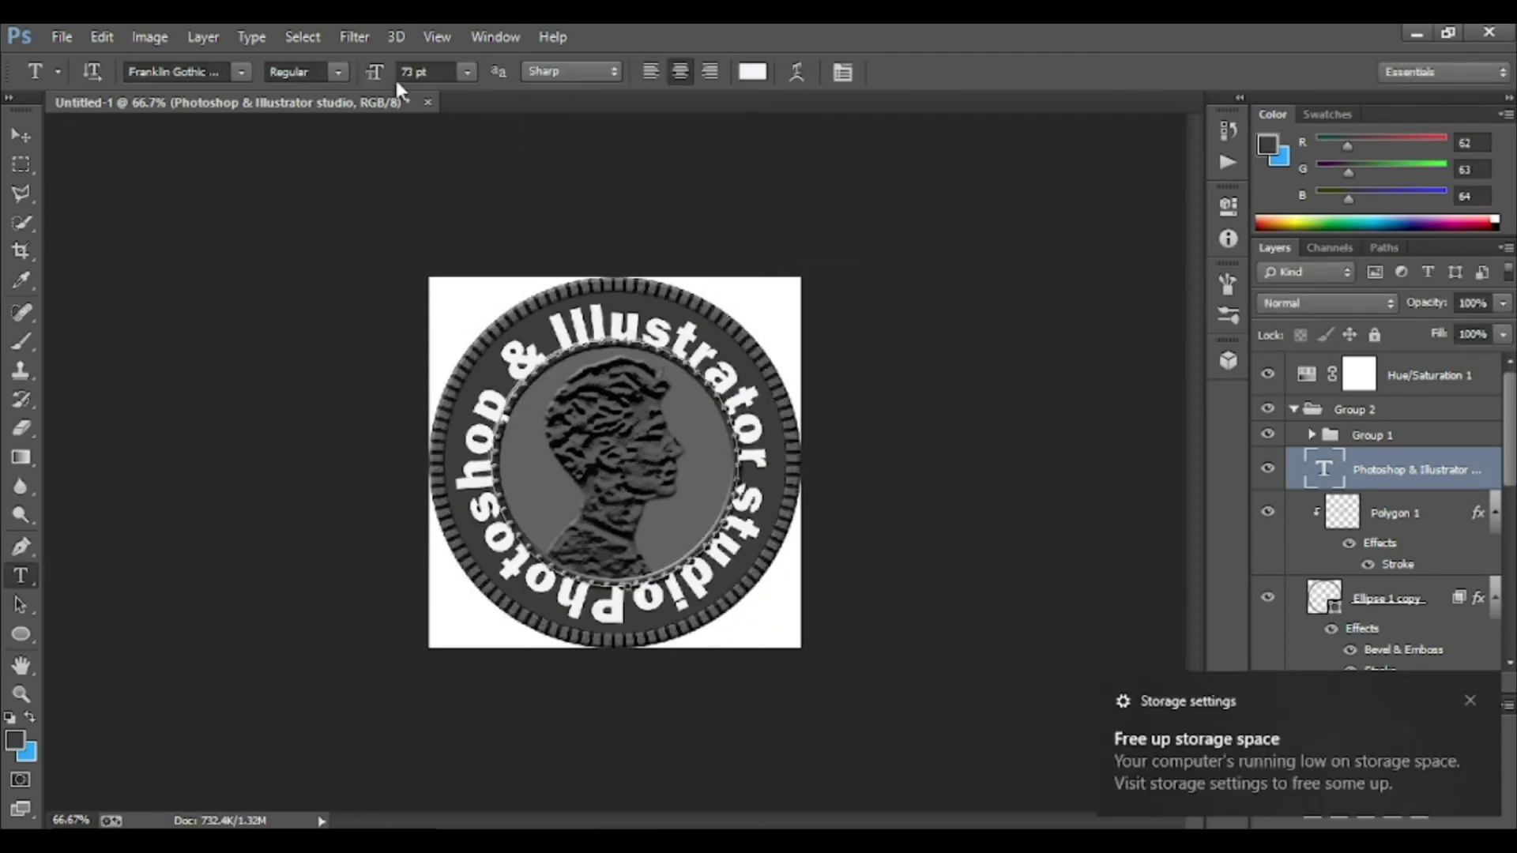
left_click(21, 136)
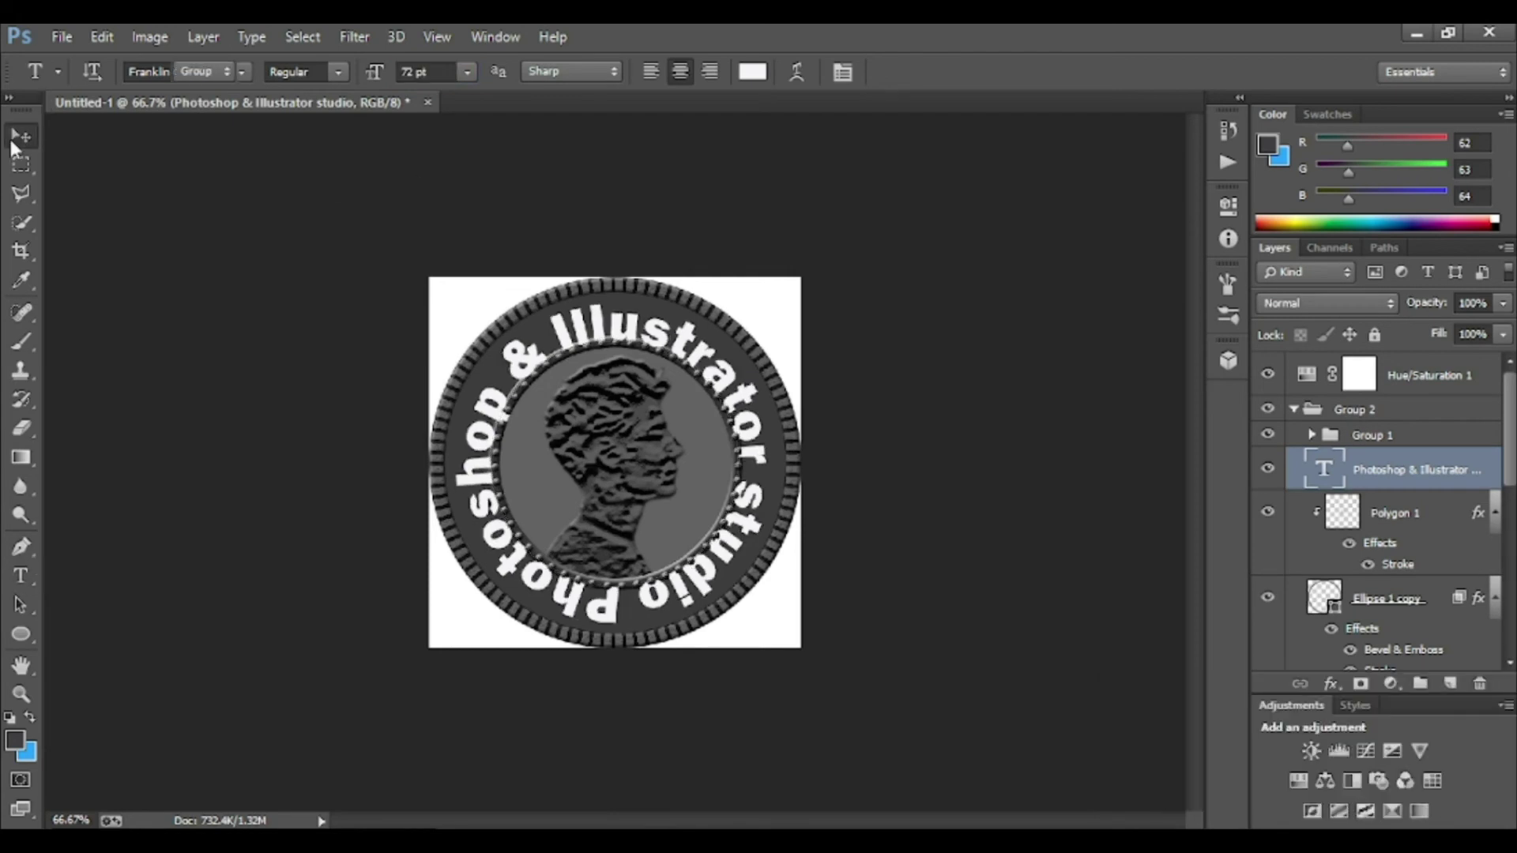
- View at actual size and enlarge the ring text slightly
key("ctrl+1")
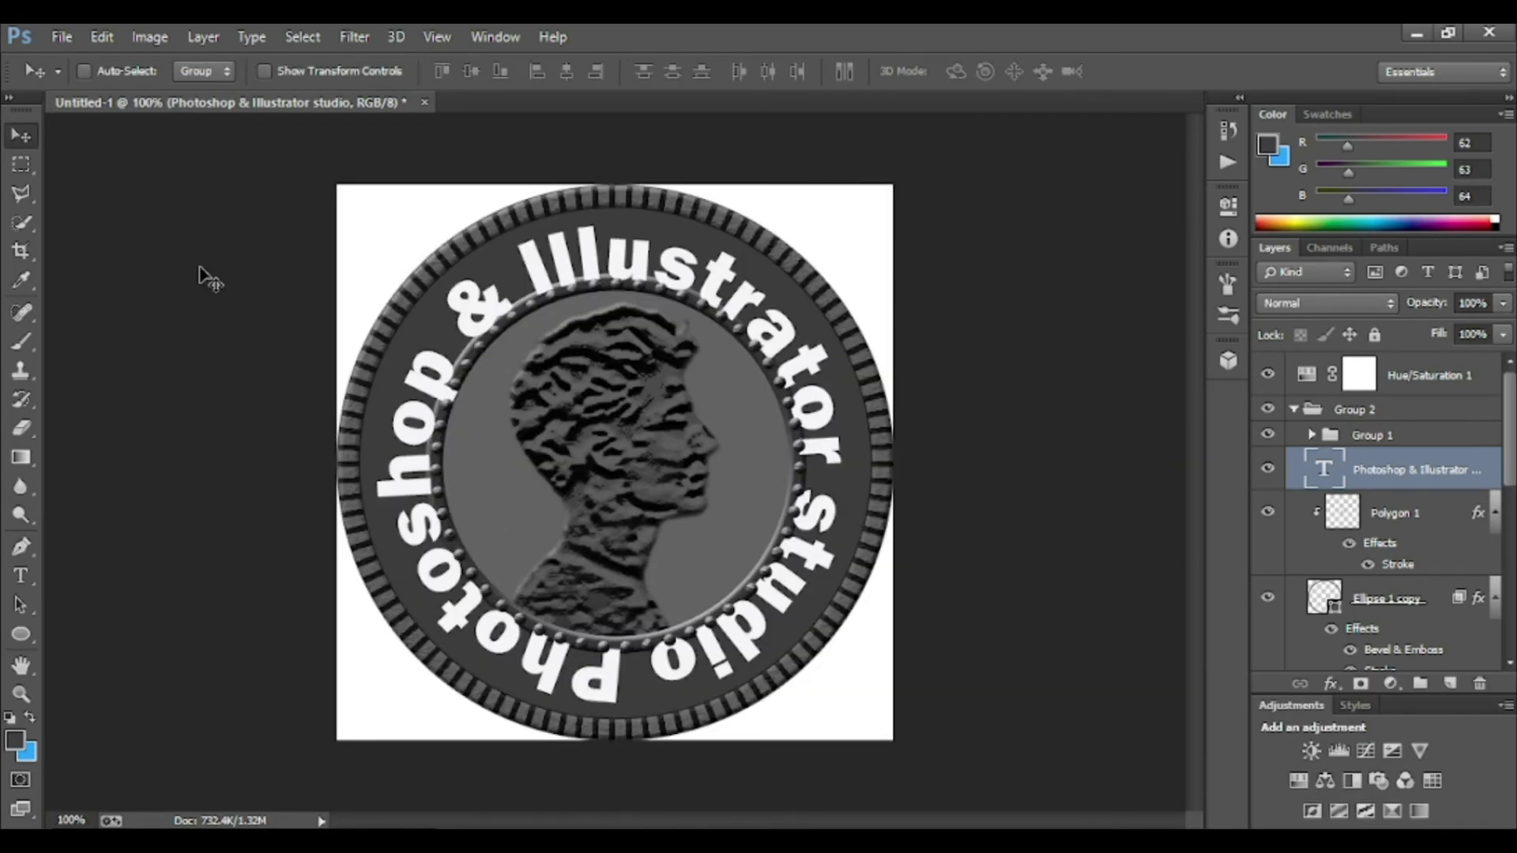
key("ctrl+t")
mouse_move(863, 223)
left_mouse_down()
mouse_move(901, 201)
mouse_move(892, 225)
left_mouse_up()
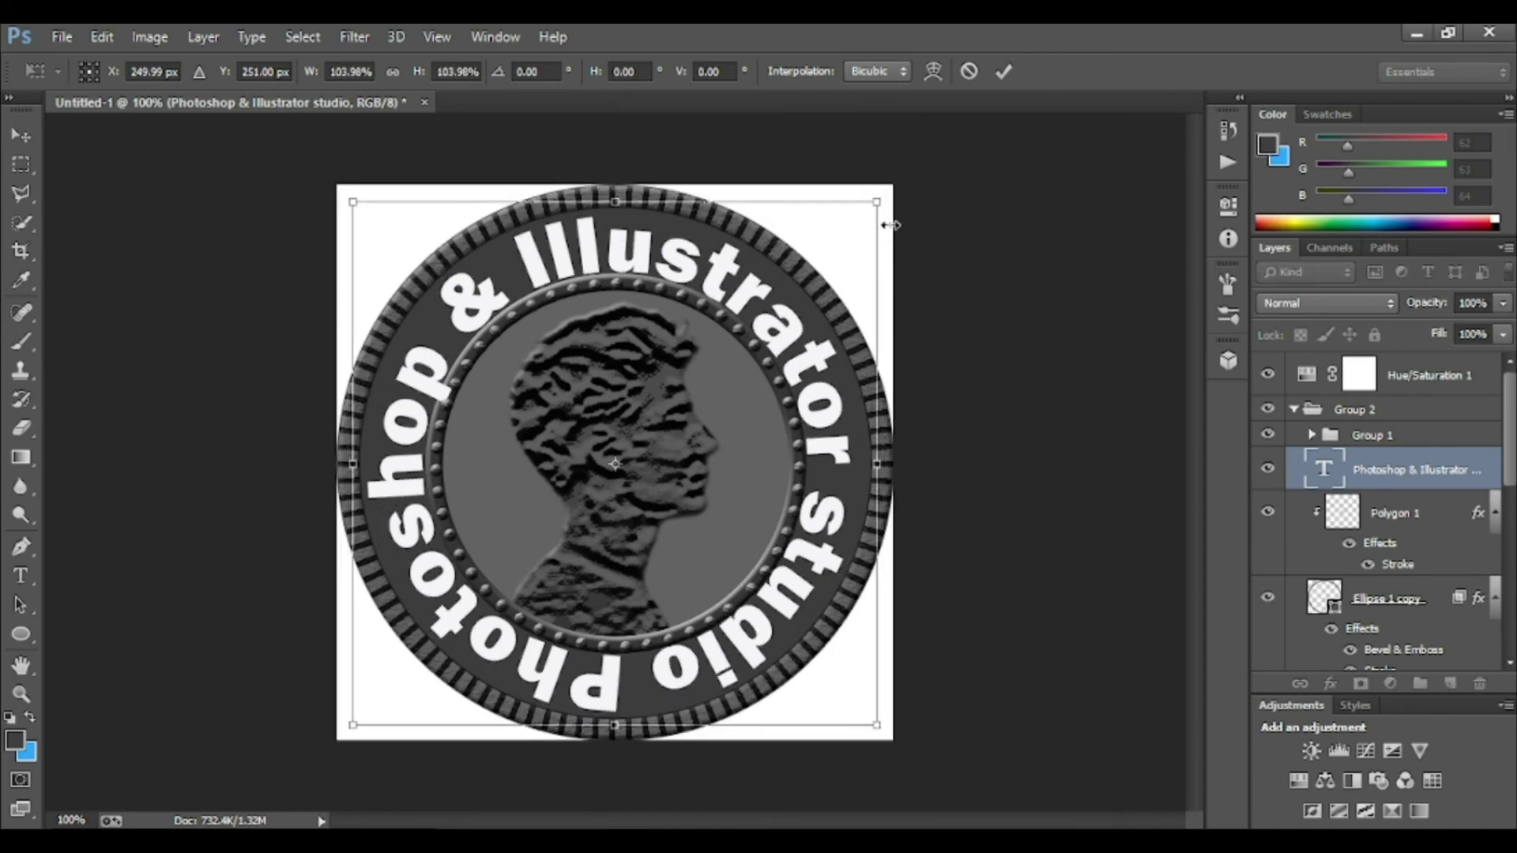
left_click_drag(355, 207, 350, 203)
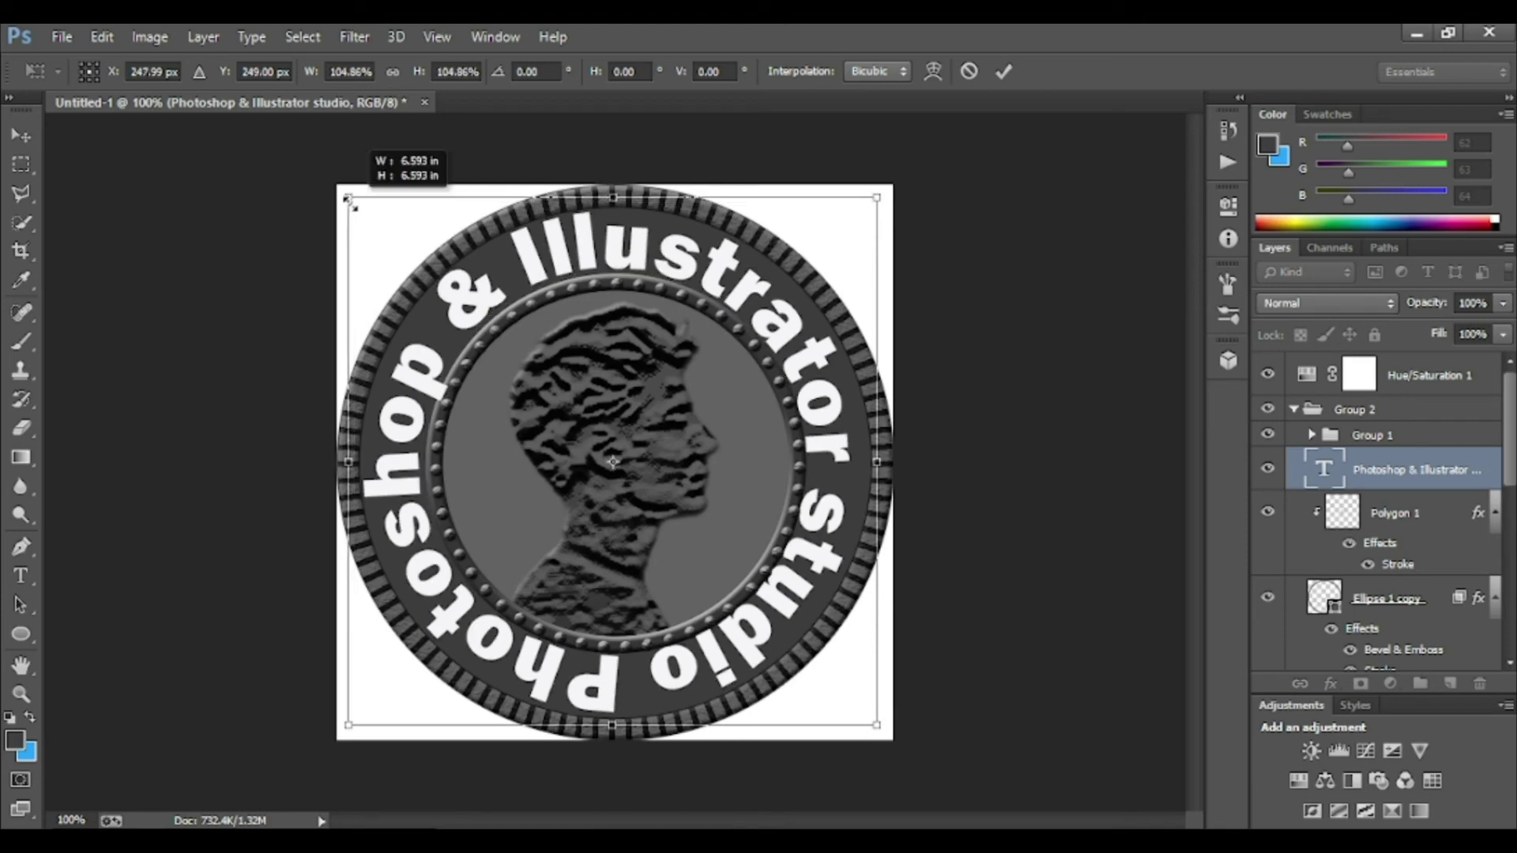
key("Return")
- Set the ring text to Gill Sans Ultra Bold, narrow its letters, and size it 81 pt
left_click(21, 575)
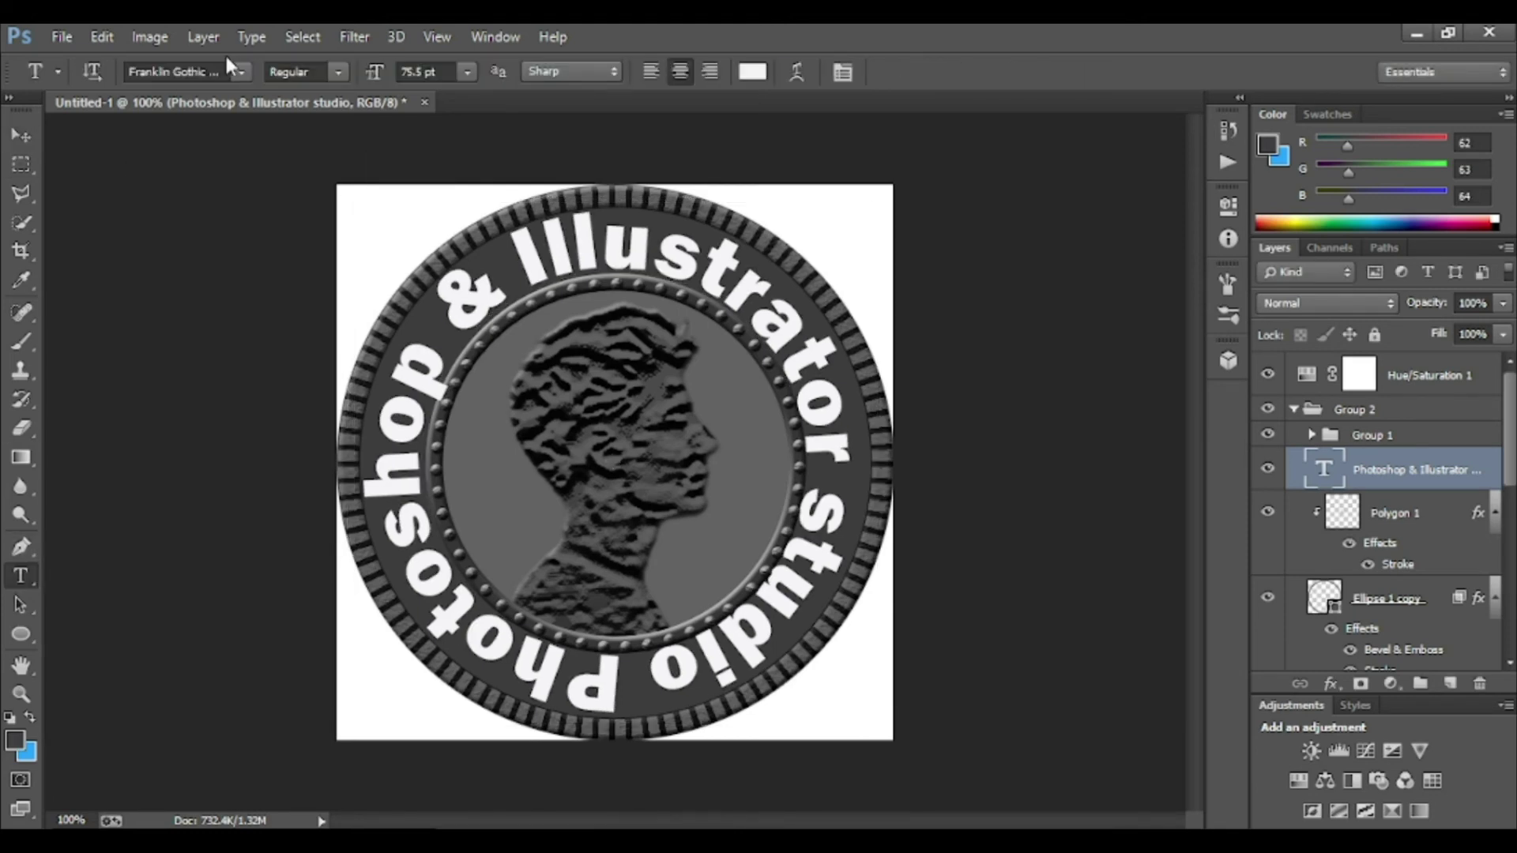
left_click(241, 72)
left_click(281, 44)
left_click(843, 72)
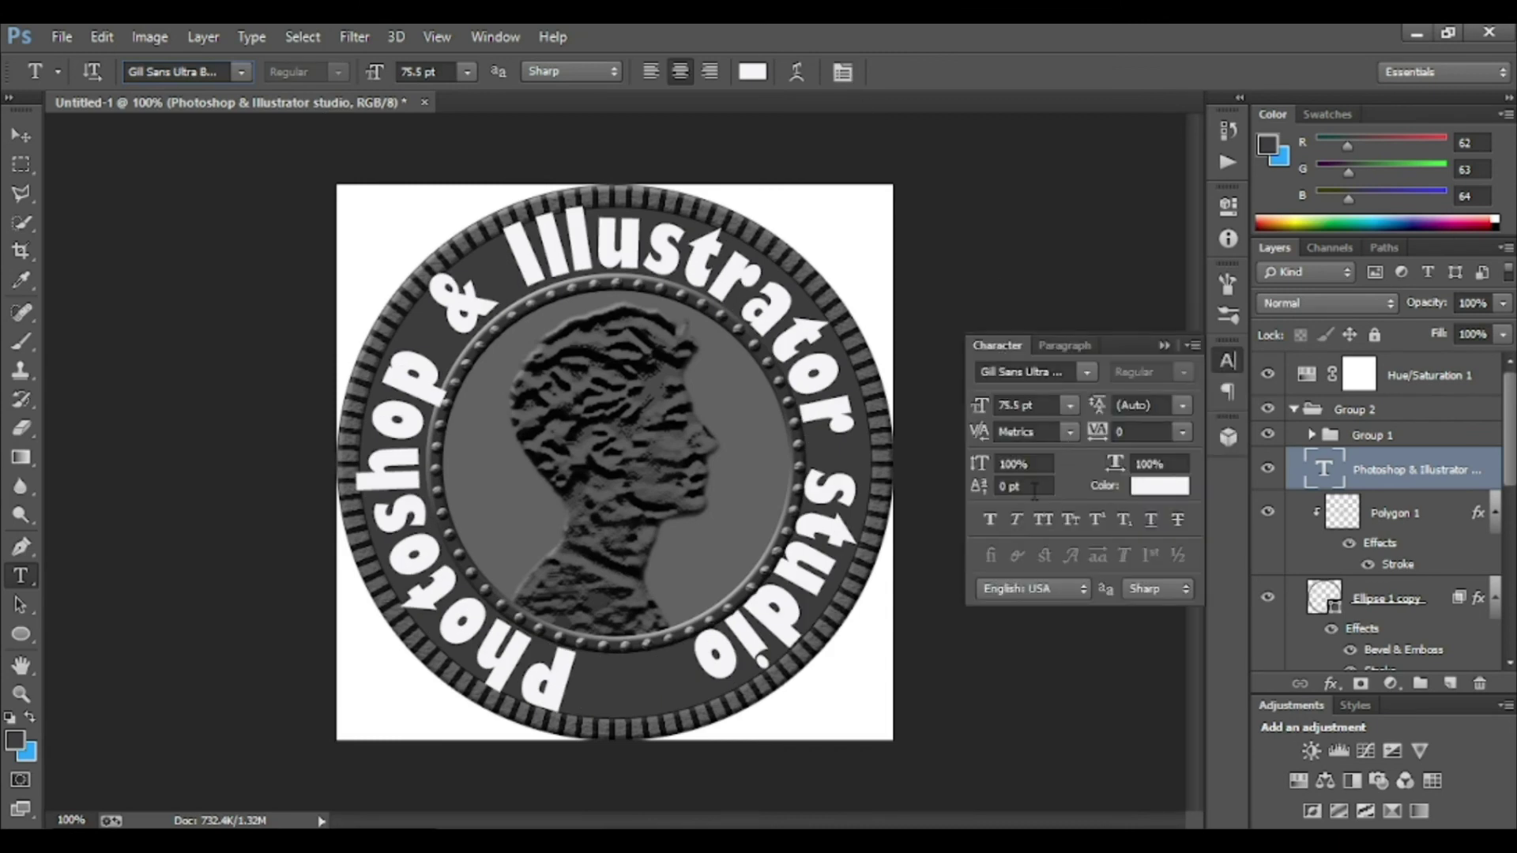
left_click_drag(980, 474, 977, 474)
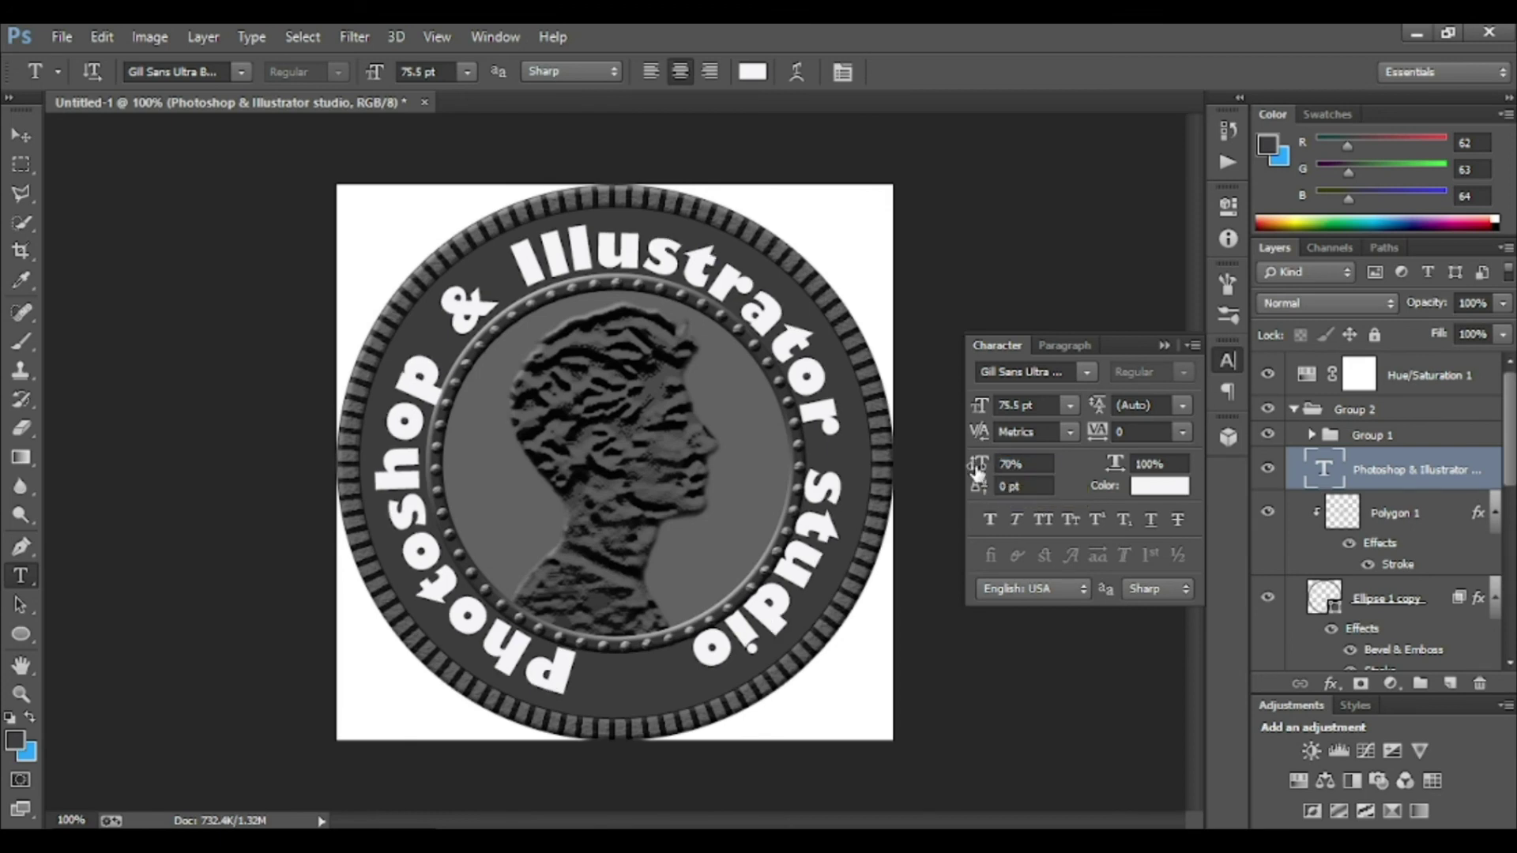
left_click(1164, 345)
left_click(405, 72)
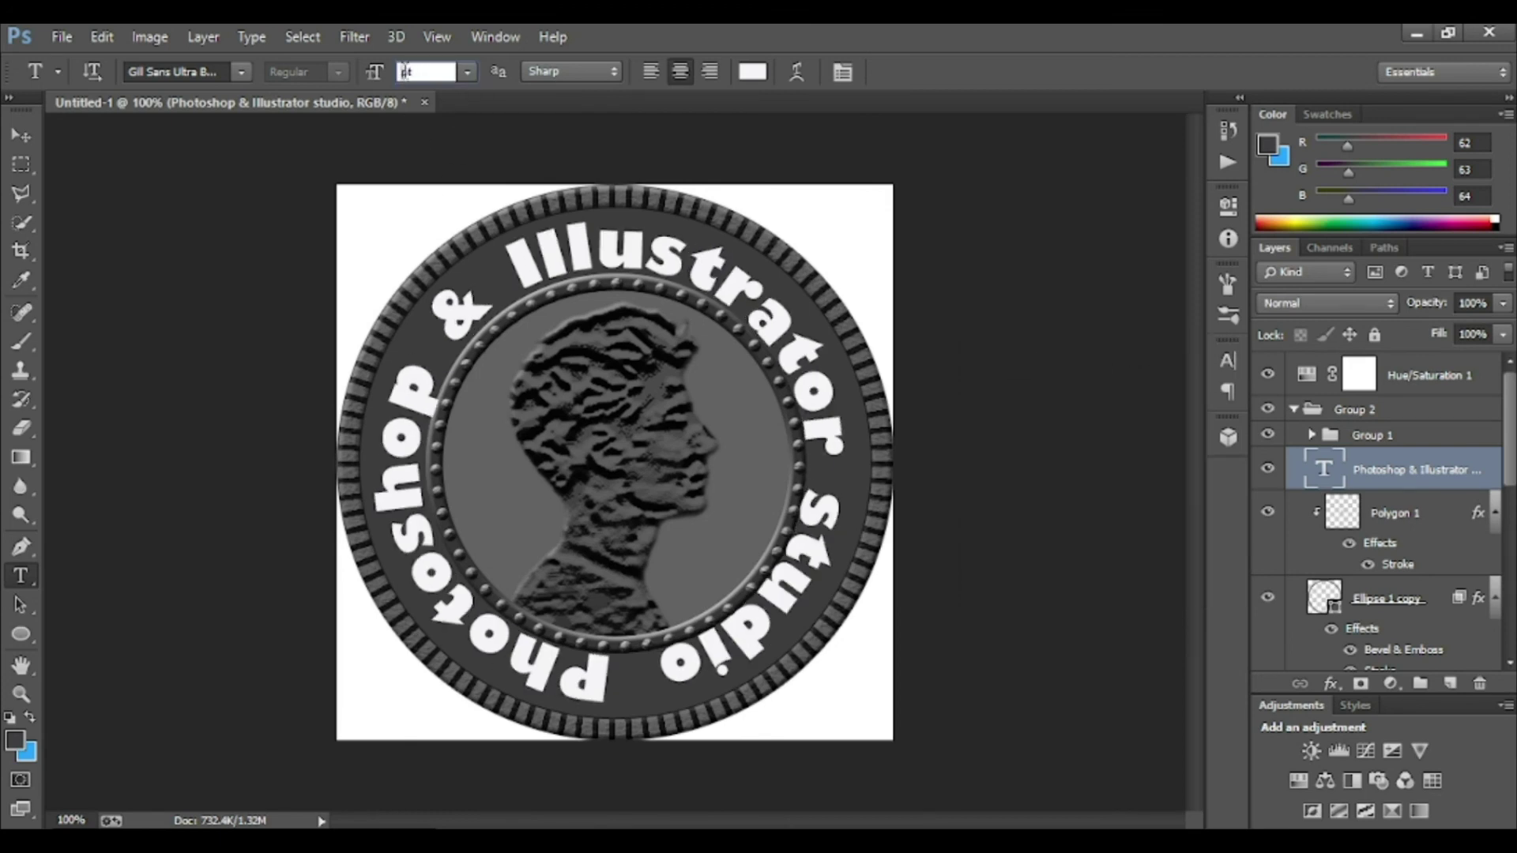
type("81")
key("Return")
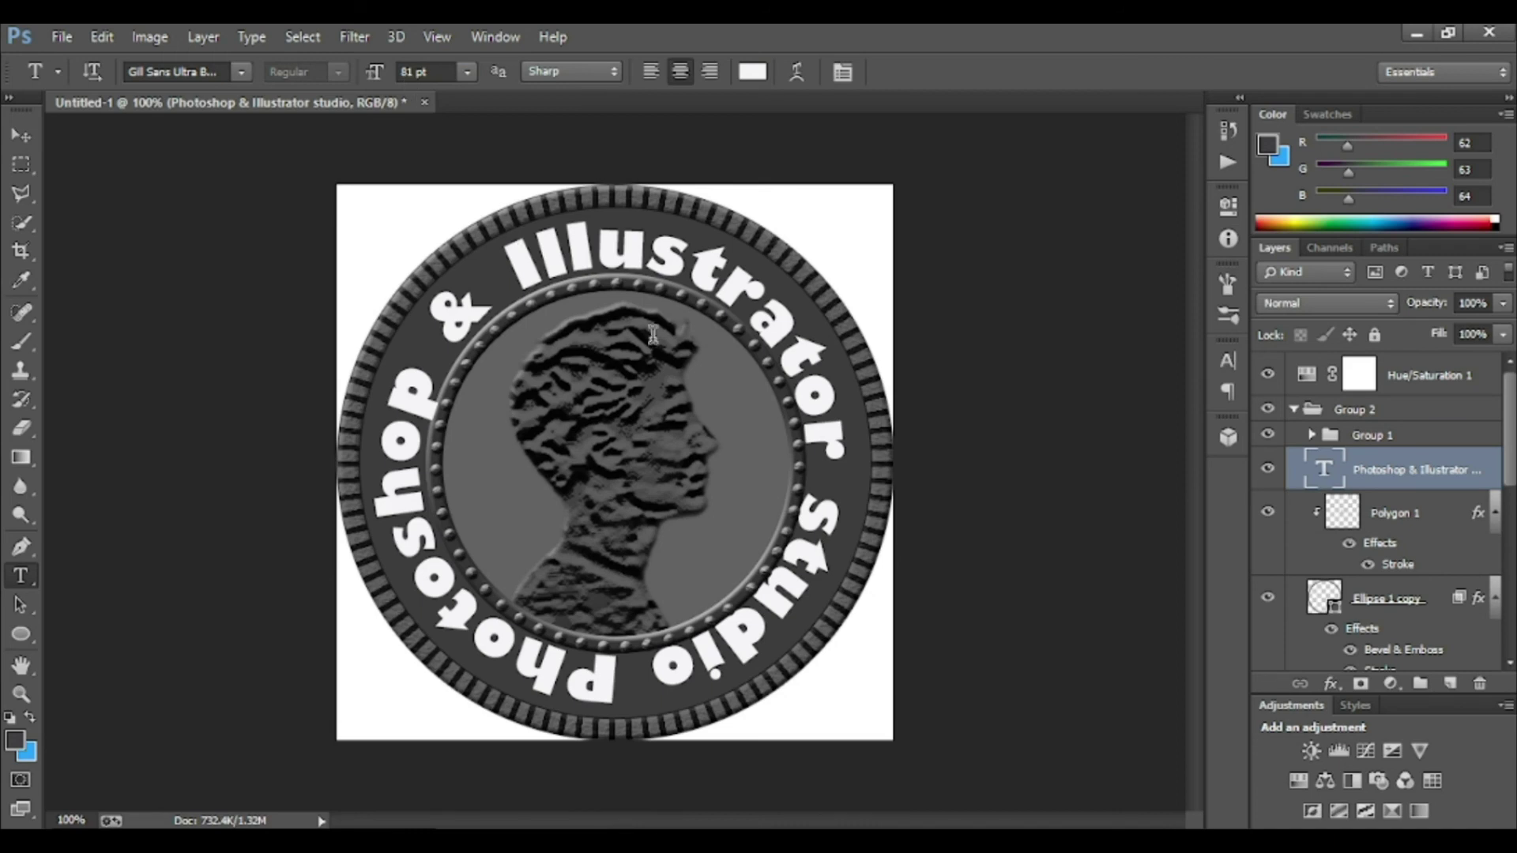
- Rescale and nudge the ring text to re-centre it in the coin's band
key("ctrl+t")
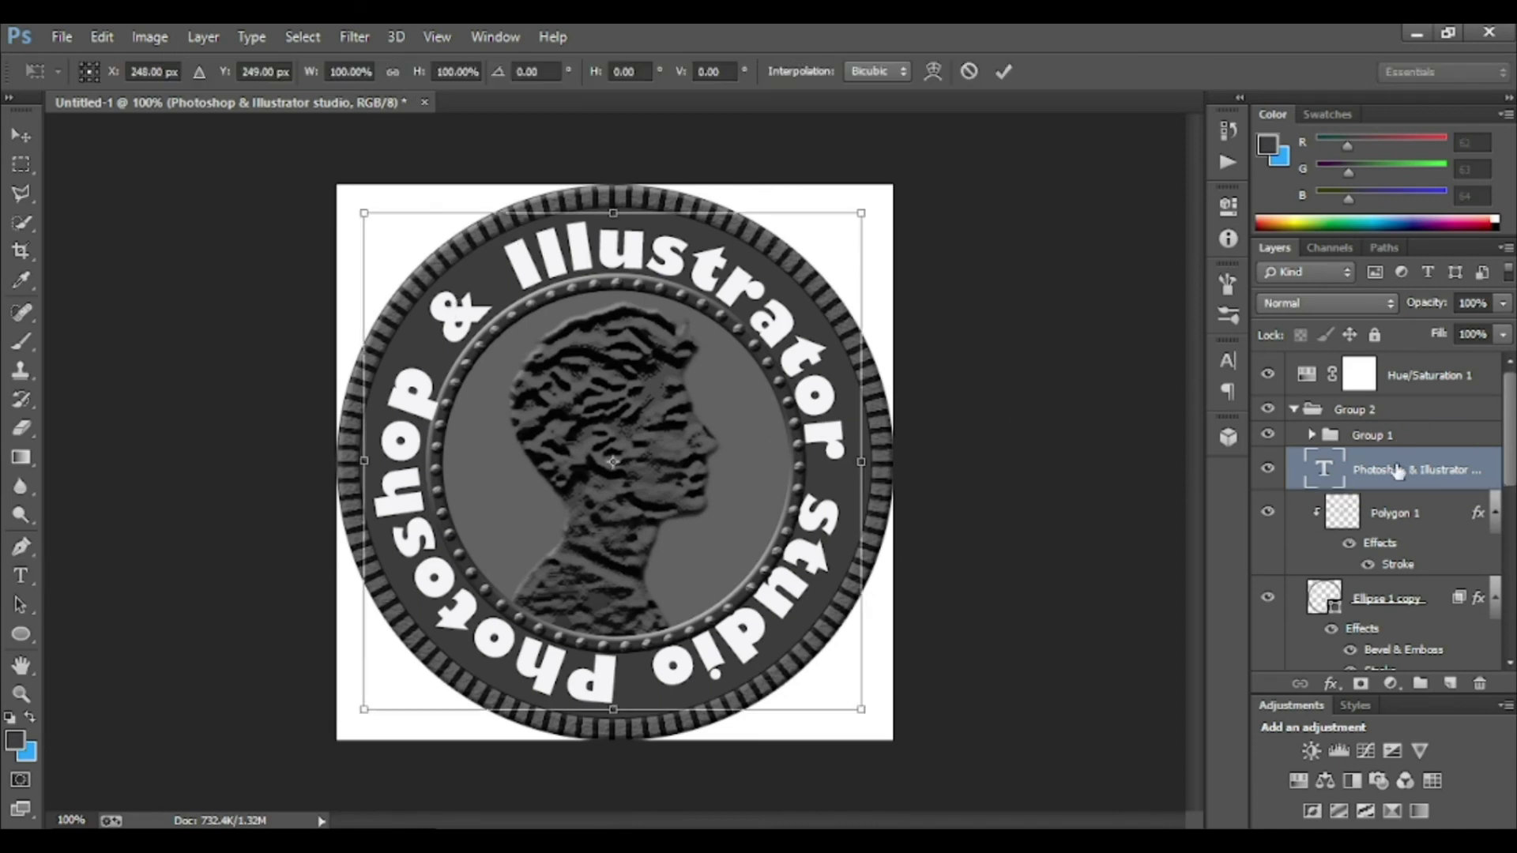
left_click_drag(868, 214, 887, 209)
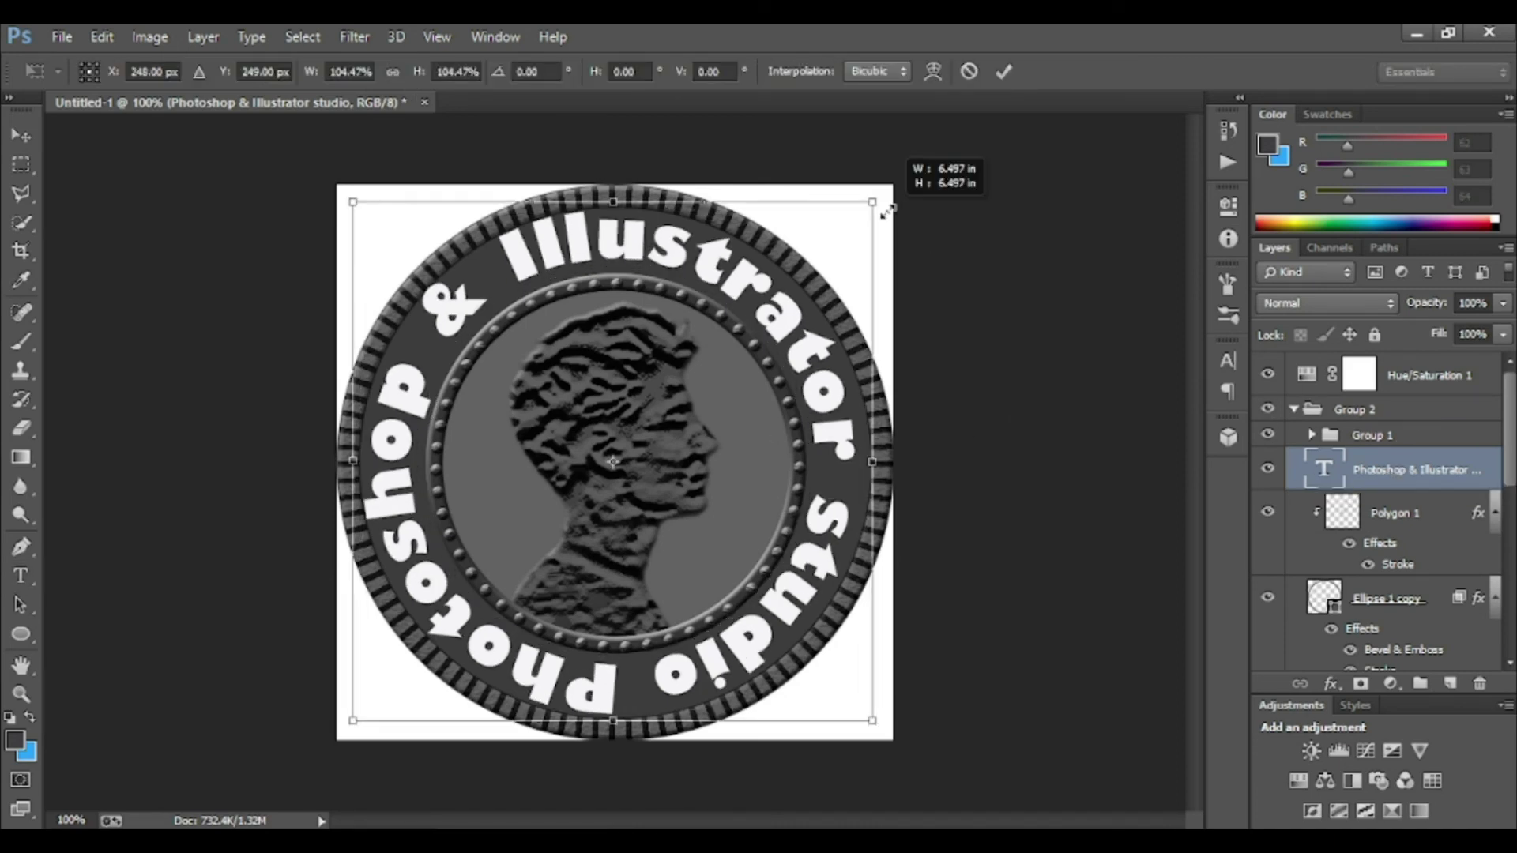
key("Down")
key("Right")
key("Right")
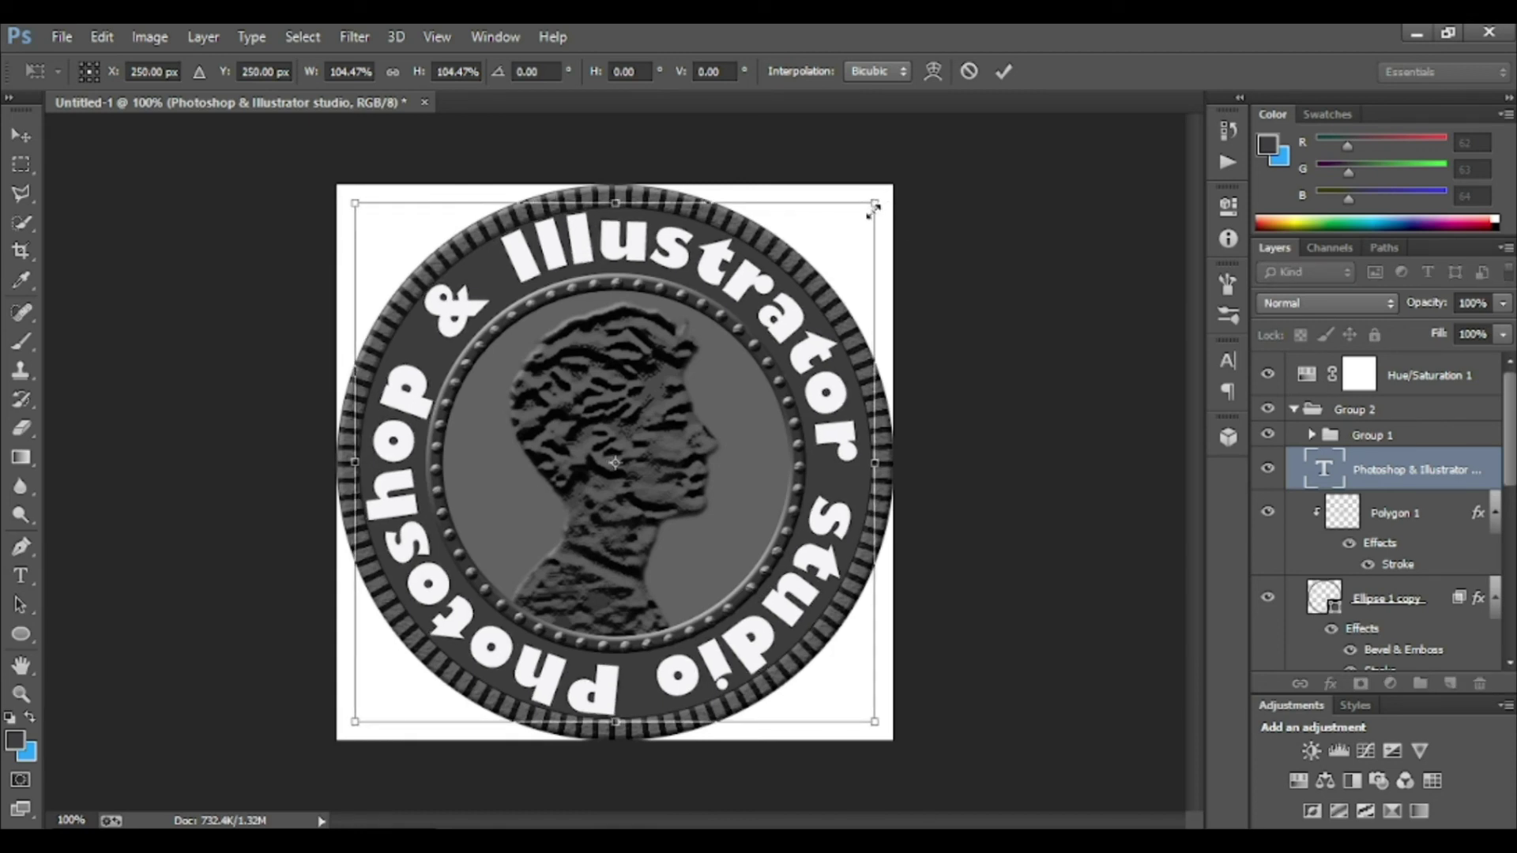
left_click_drag(873, 209, 869, 215)
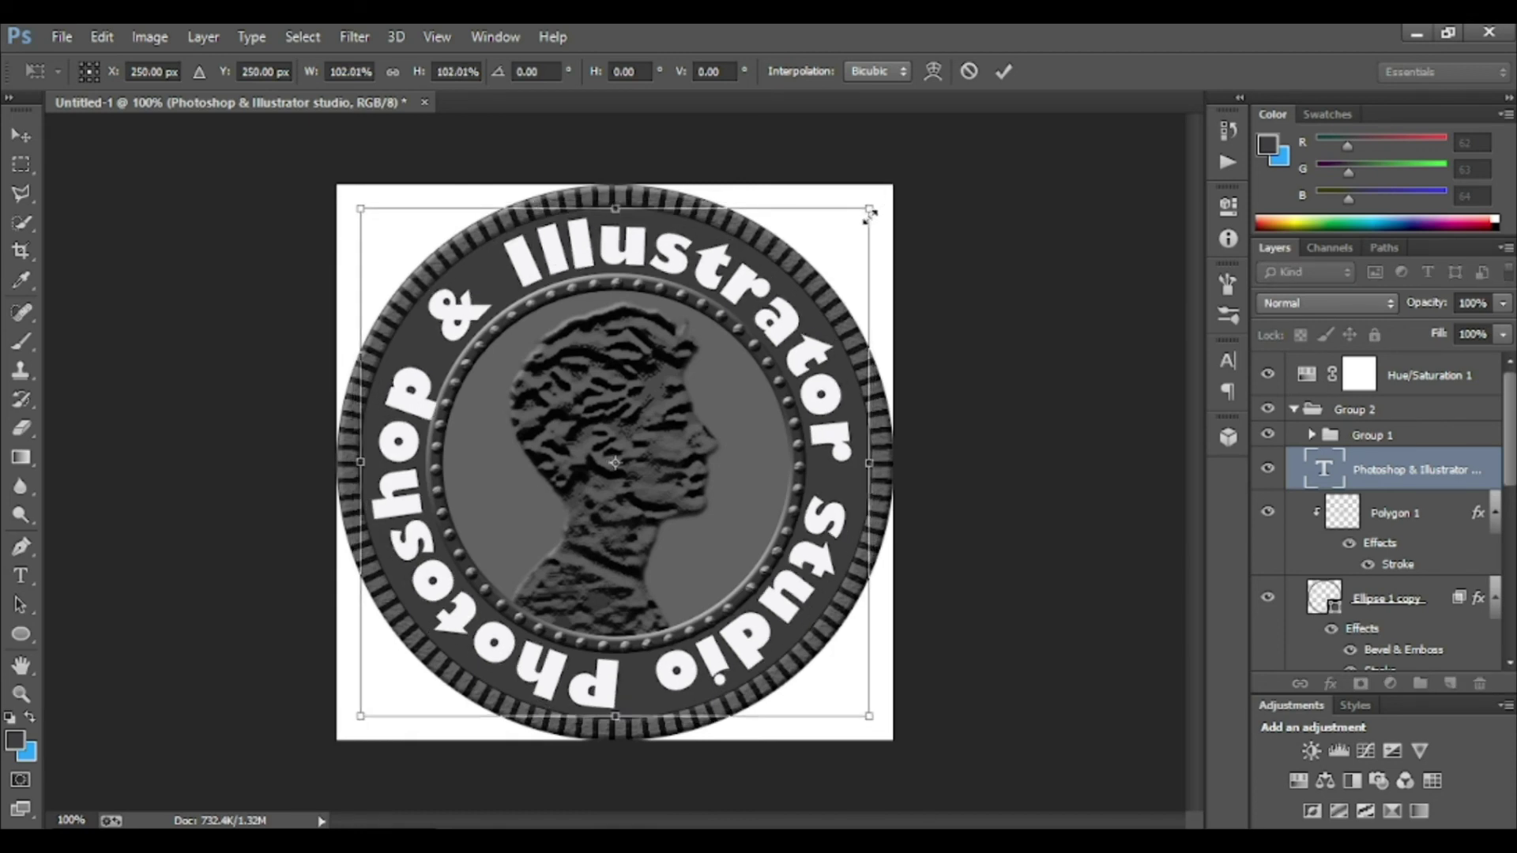
key("Return")
scroll(1379, 553, "down", 5)
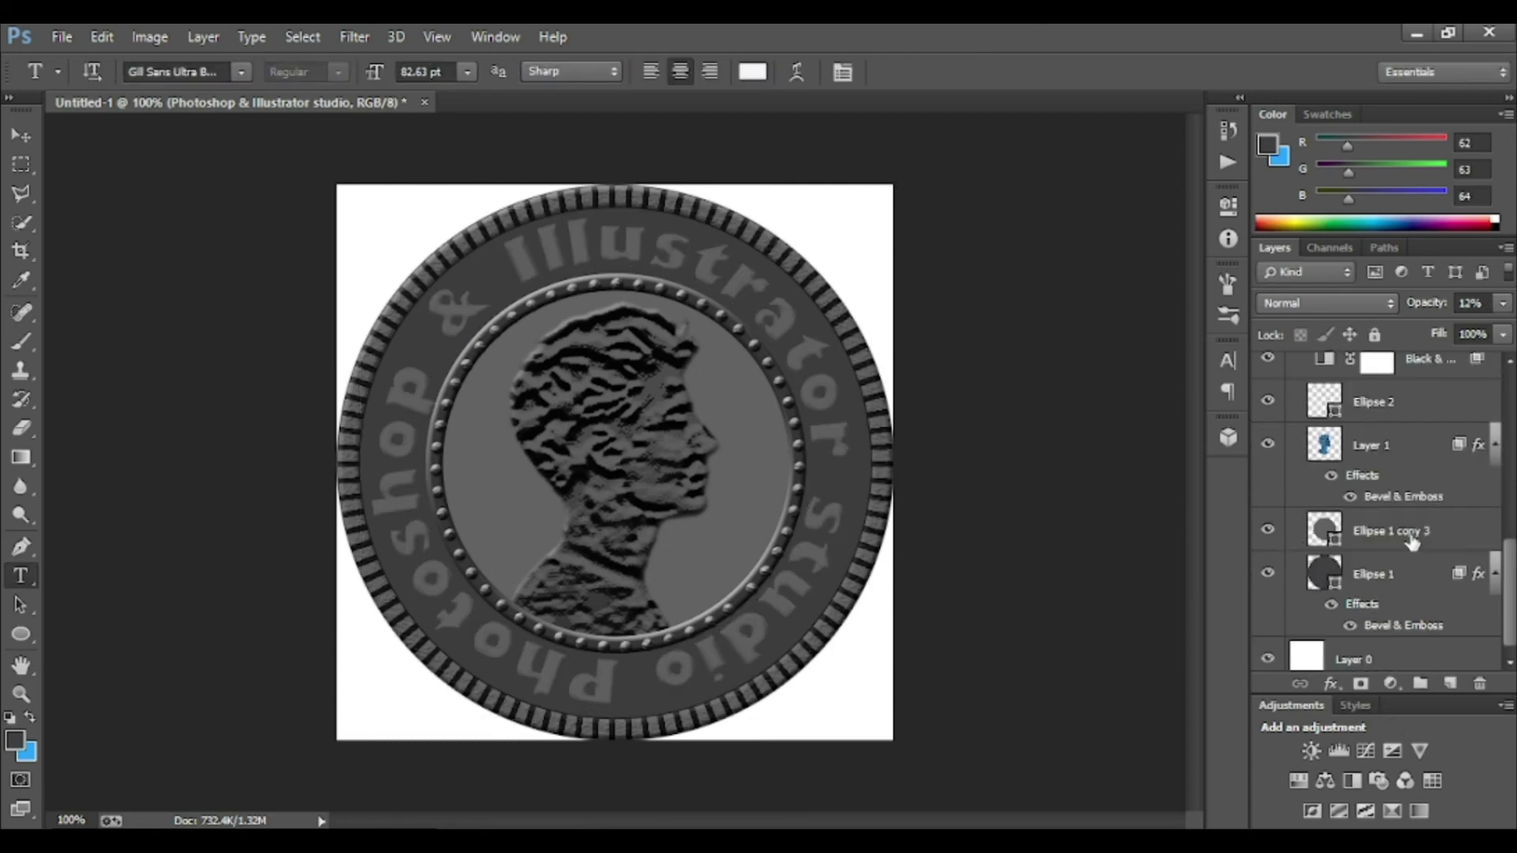
- Move the Ellipse 1 copy 3 layer above Ellipse 1 in the layer stack
left_click(1379, 531)
mouse_move(1417, 523)
left_mouse_down()
mouse_move(1512, 532)
mouse_move(1373, 567)
left_mouse_up()
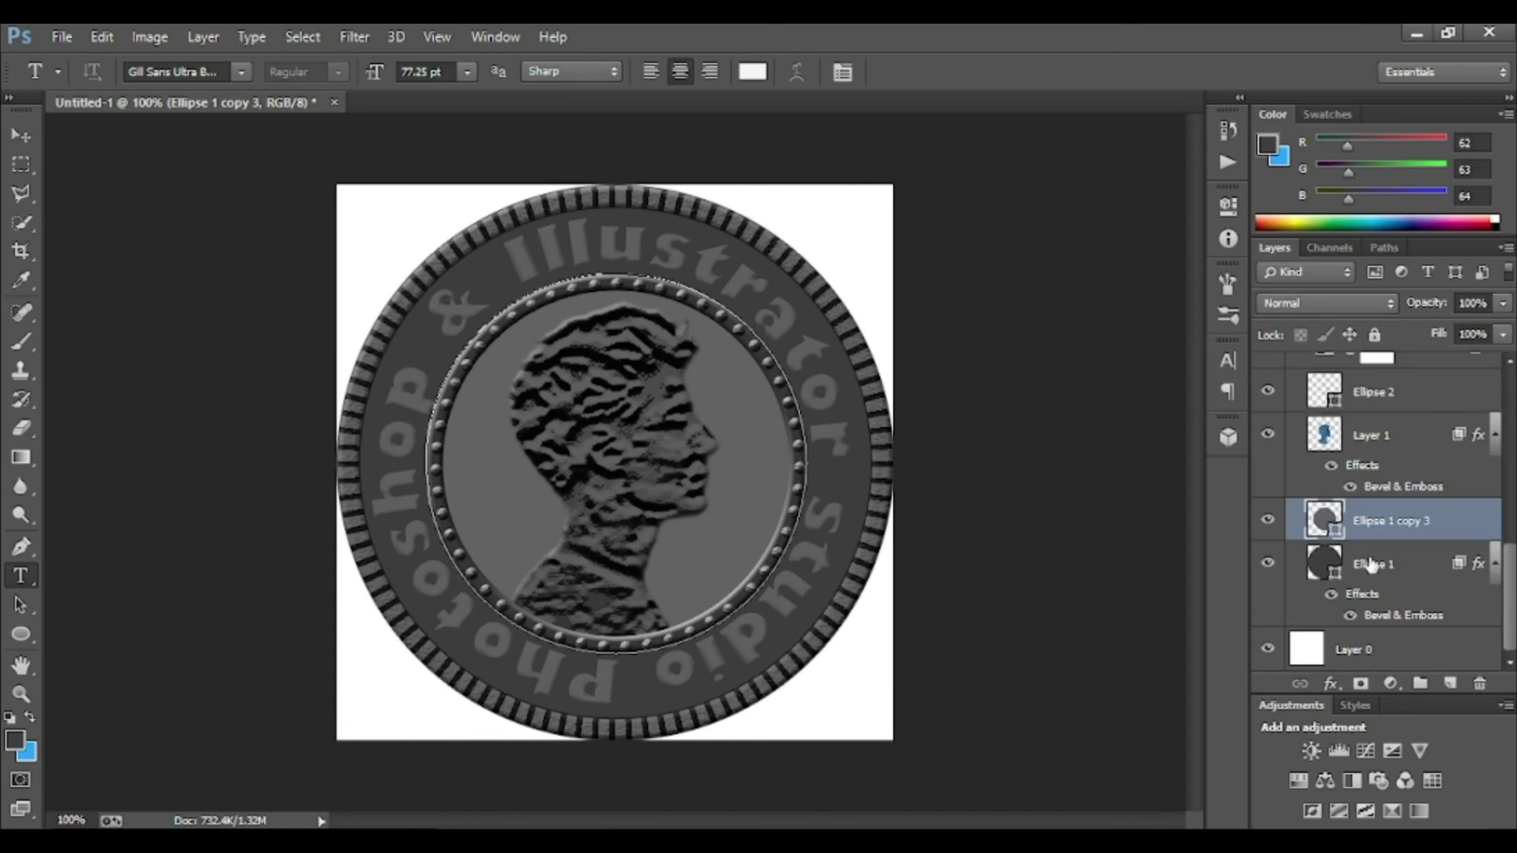
left_click(1372, 563)
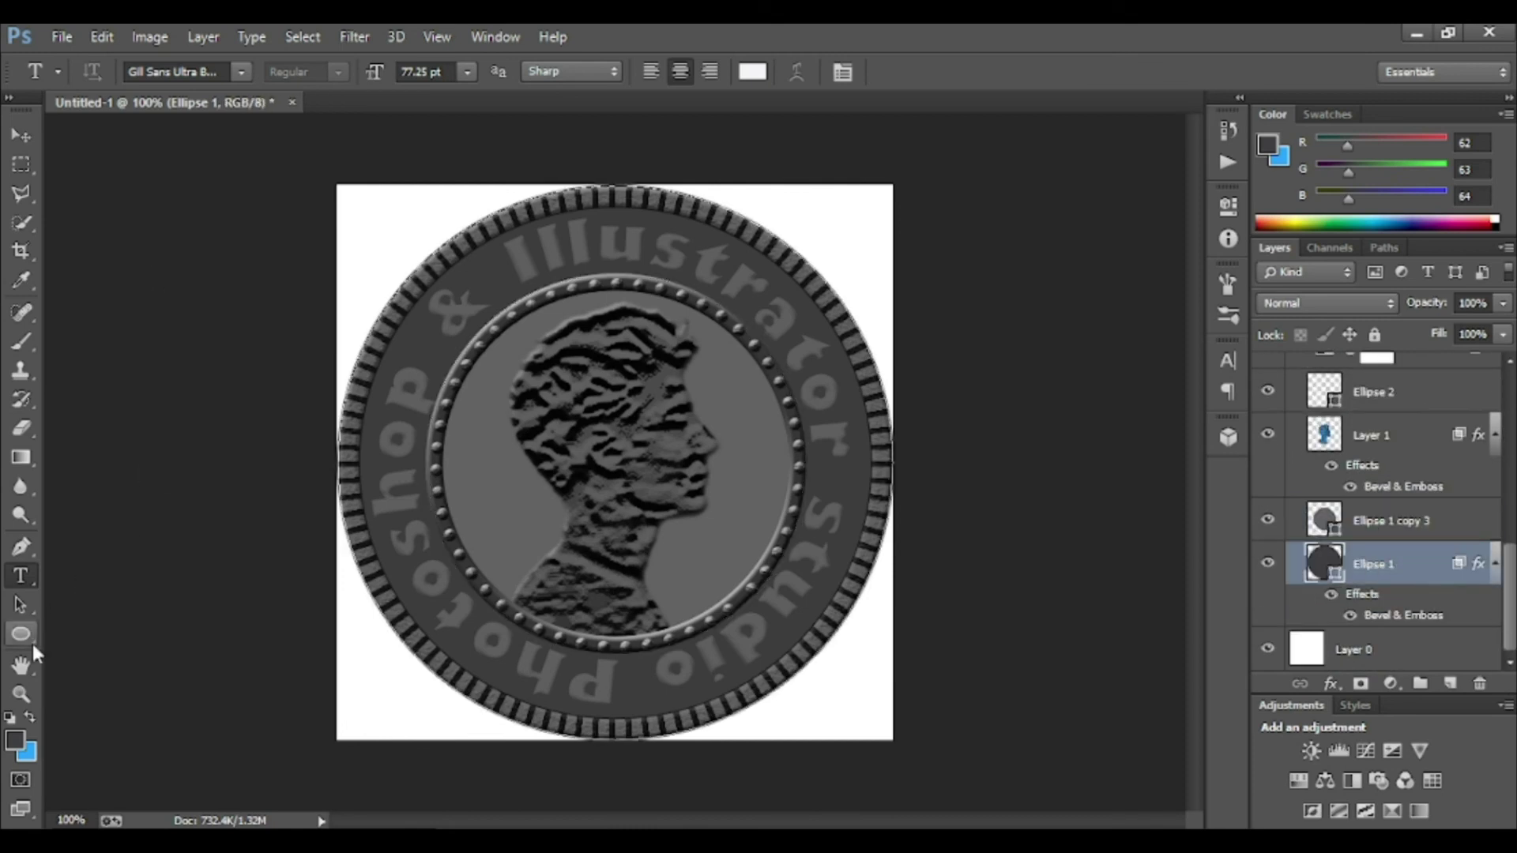
- Lower the ring text opacity to 37% and the portrait Layer 1 opacity to 61%
left_click(21, 634)
left_click(204, 72)
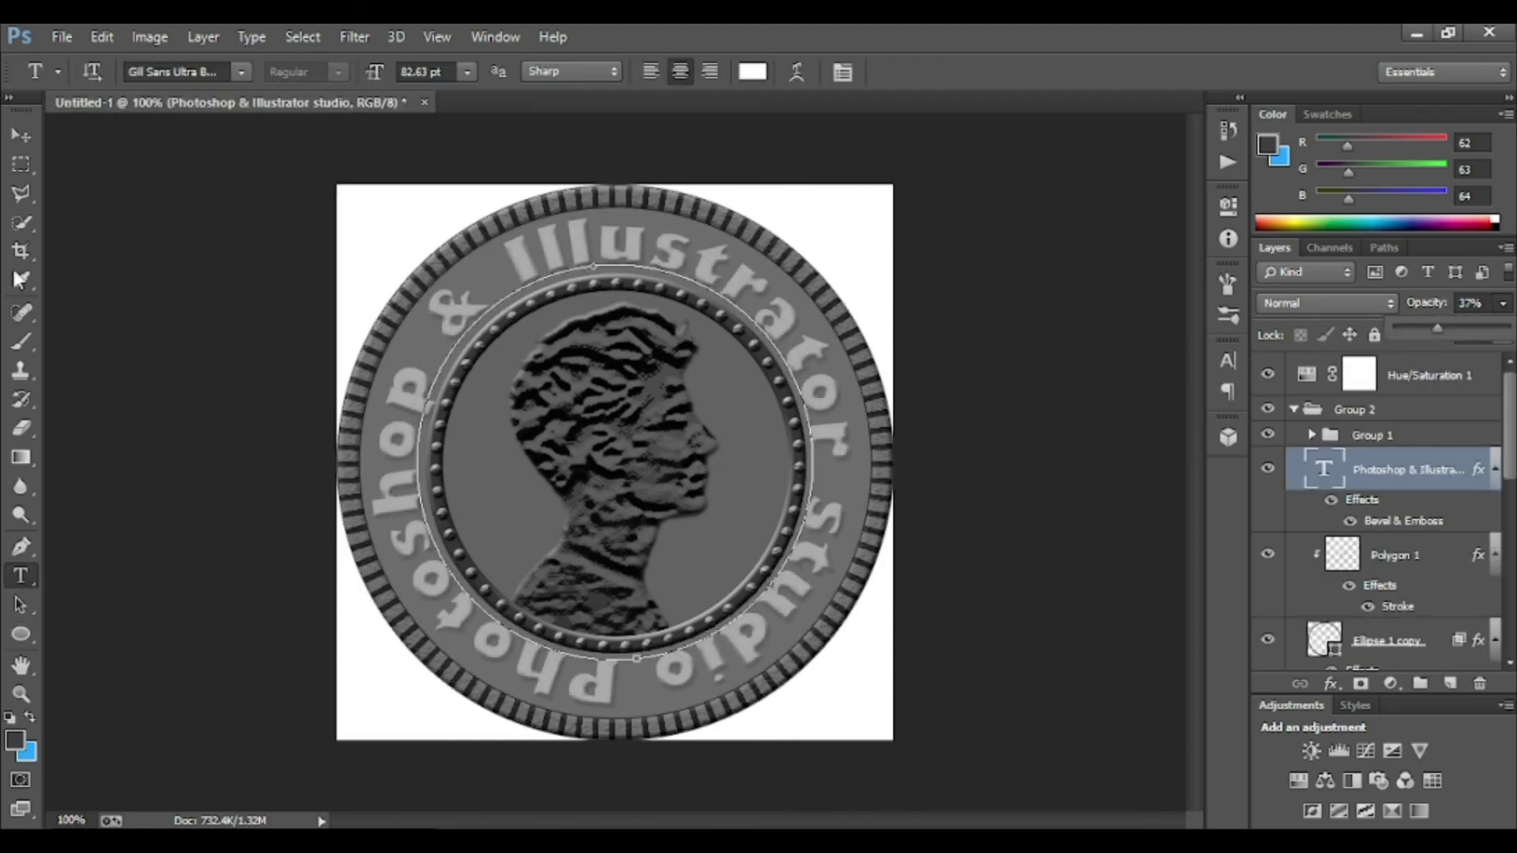
key("v")
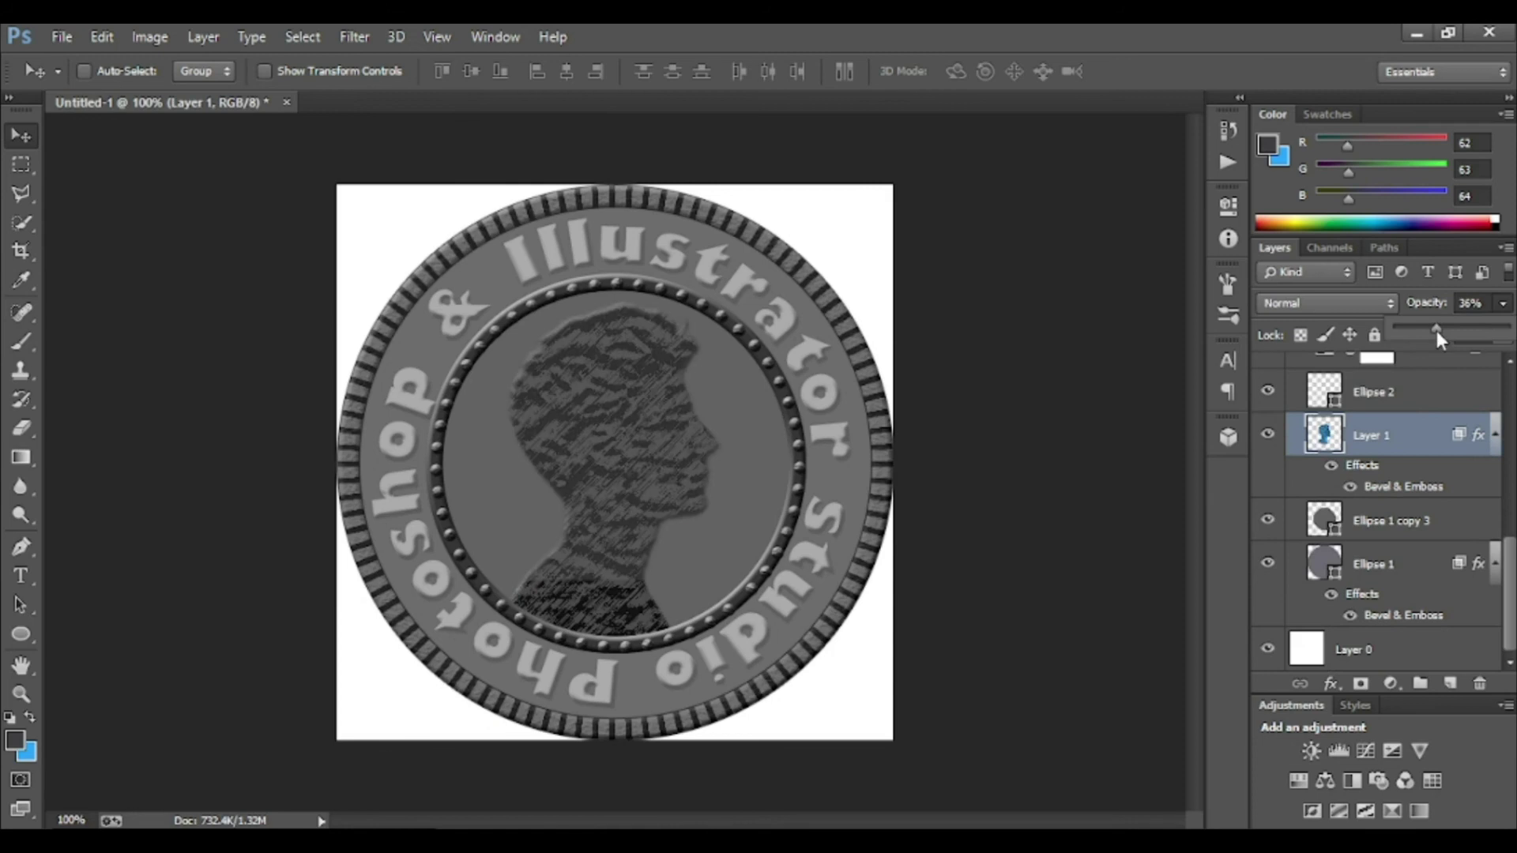
mouse_move(1436, 330)
left_mouse_down()
mouse_move(1481, 330)
mouse_move(1464, 330)
left_mouse_up()
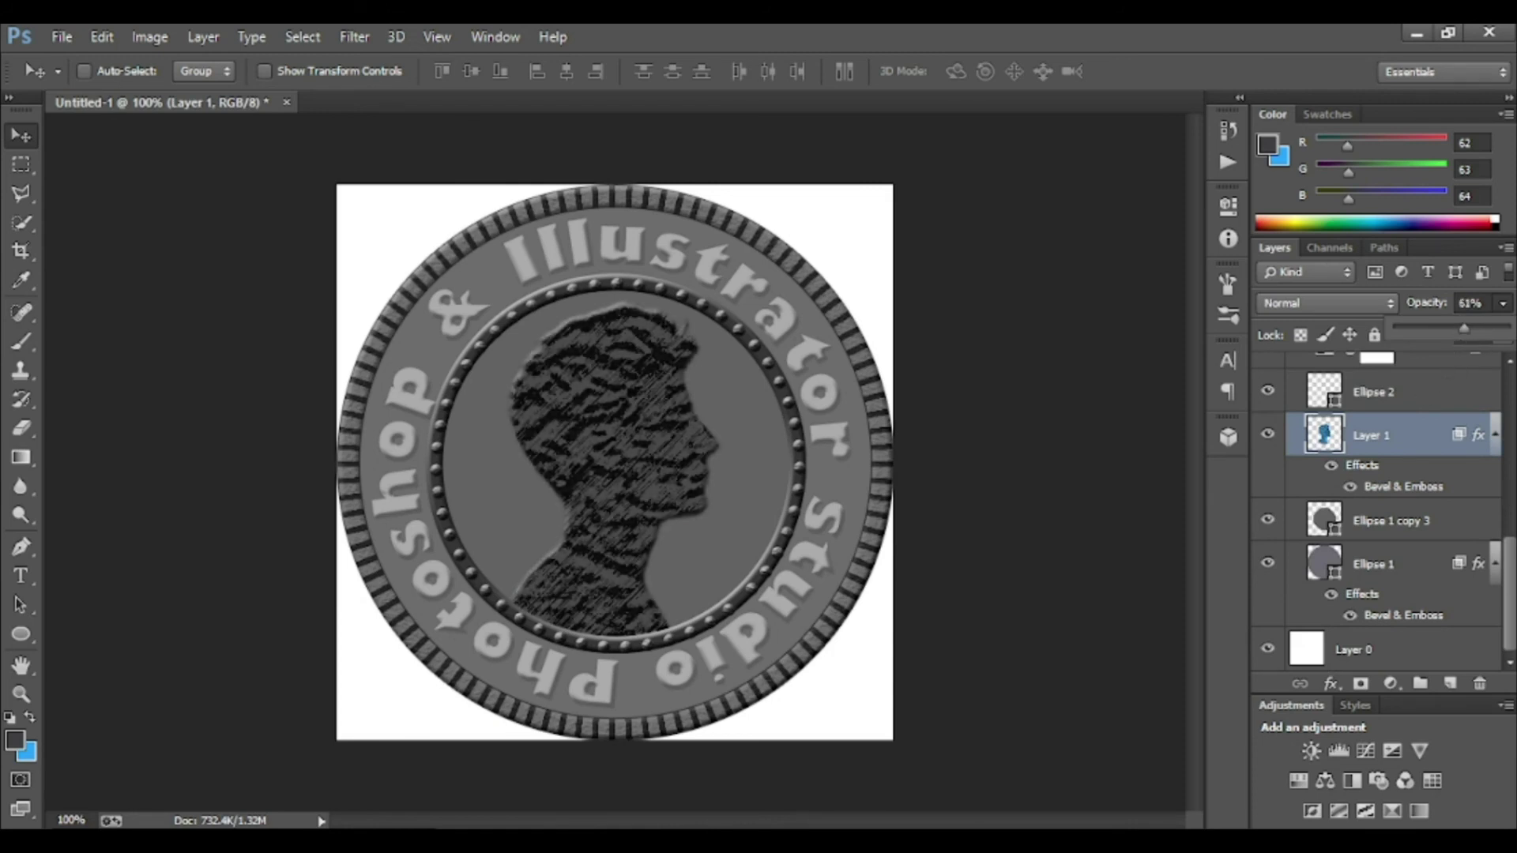
scroll(1379, 514, "up", 5)
left_click(1295, 366)
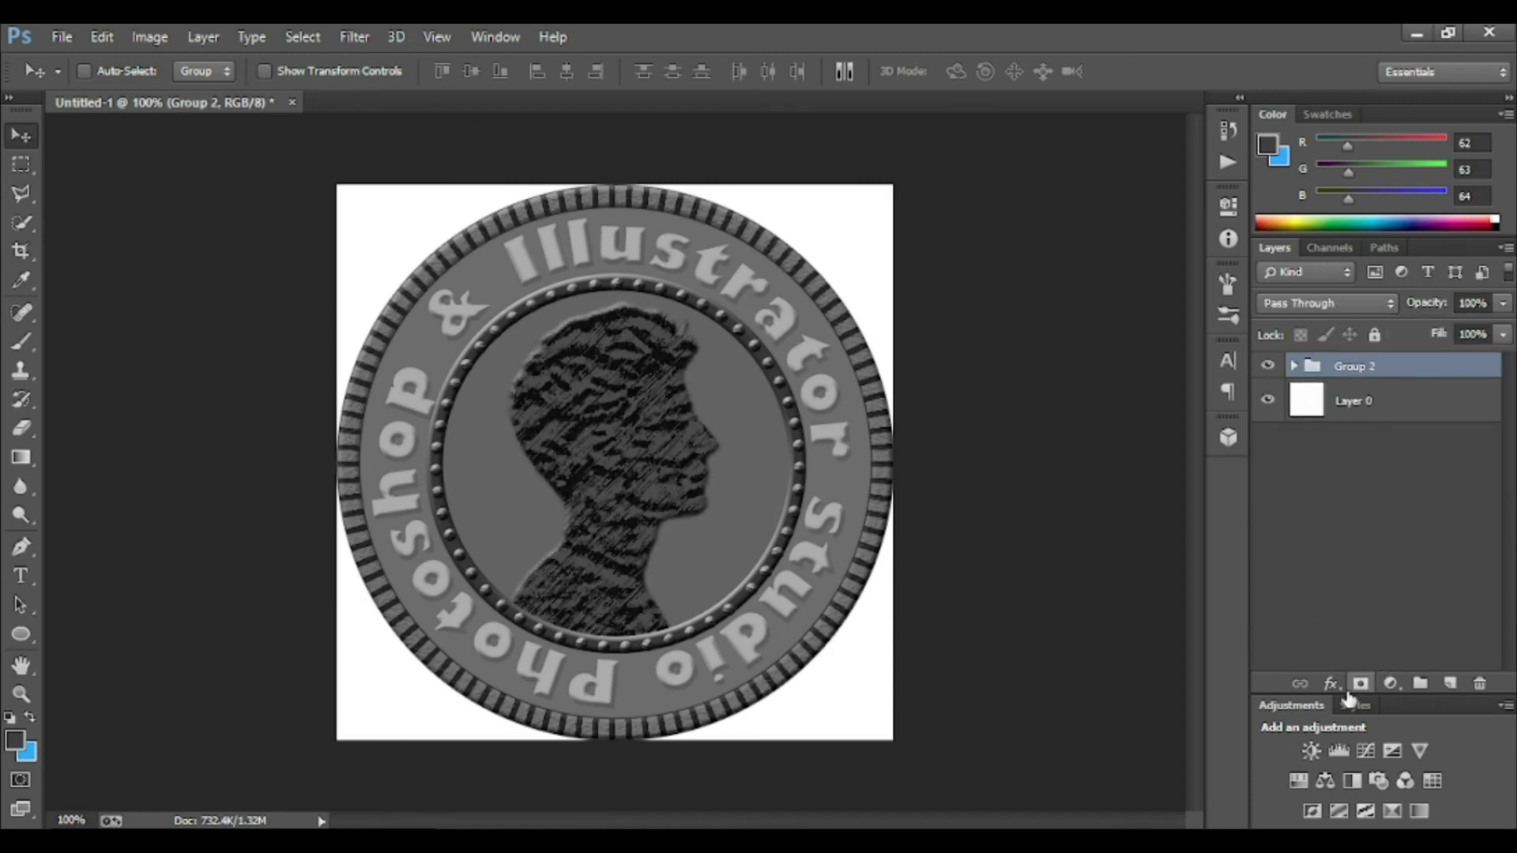
- Add a colorized Hue/Saturation adjustment above Group 2, with saturation 21 and a slightly darker olive-green hue
left_click(1361, 683)
left_click(1367, 417)
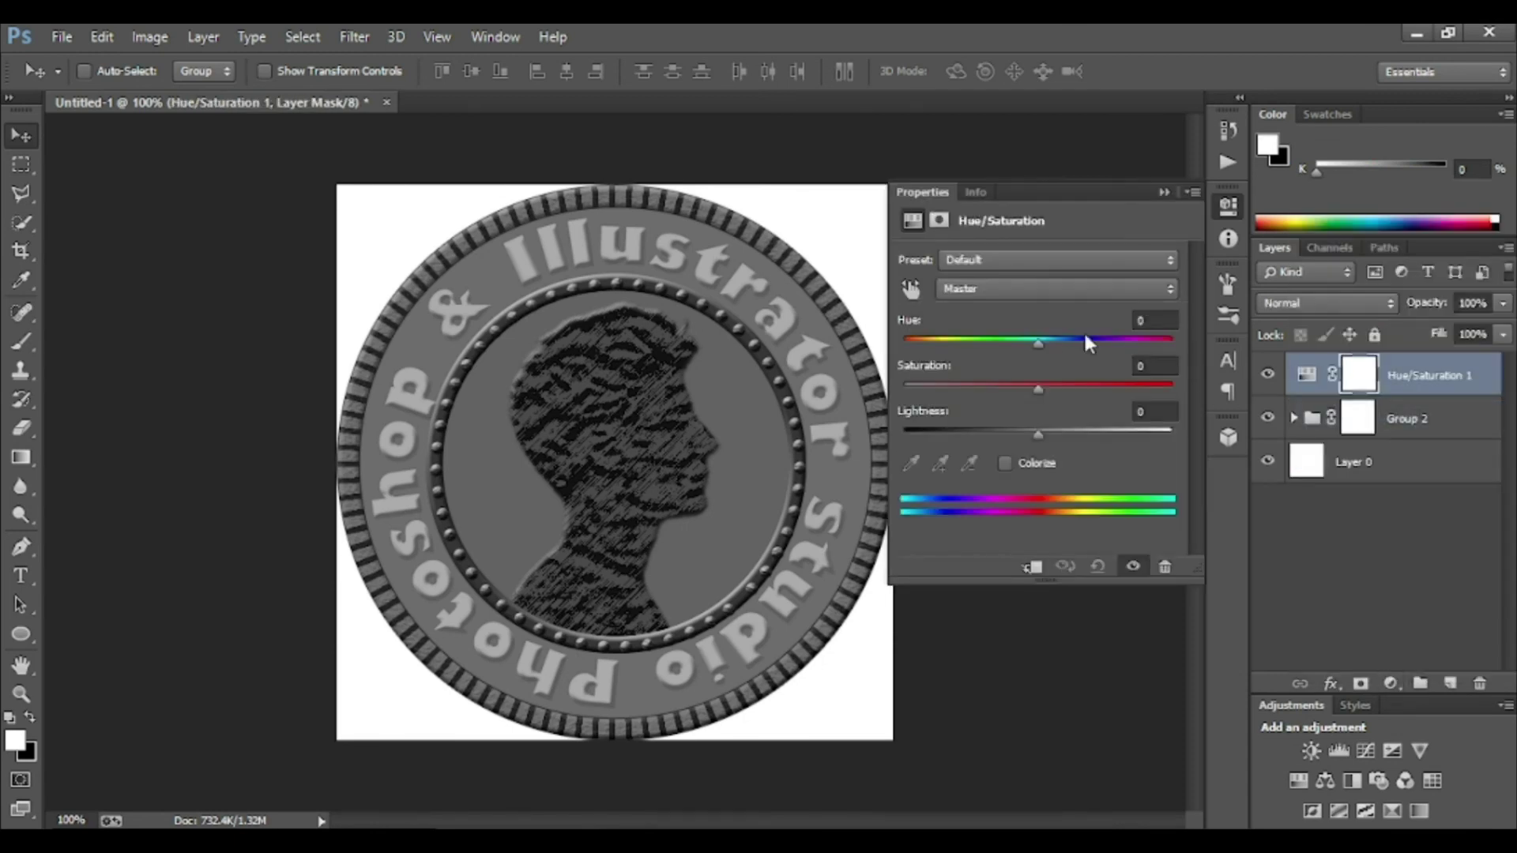
left_click(1004, 463)
left_click_drag(1013, 387, 960, 386)
left_click_drag(905, 340, 944, 340)
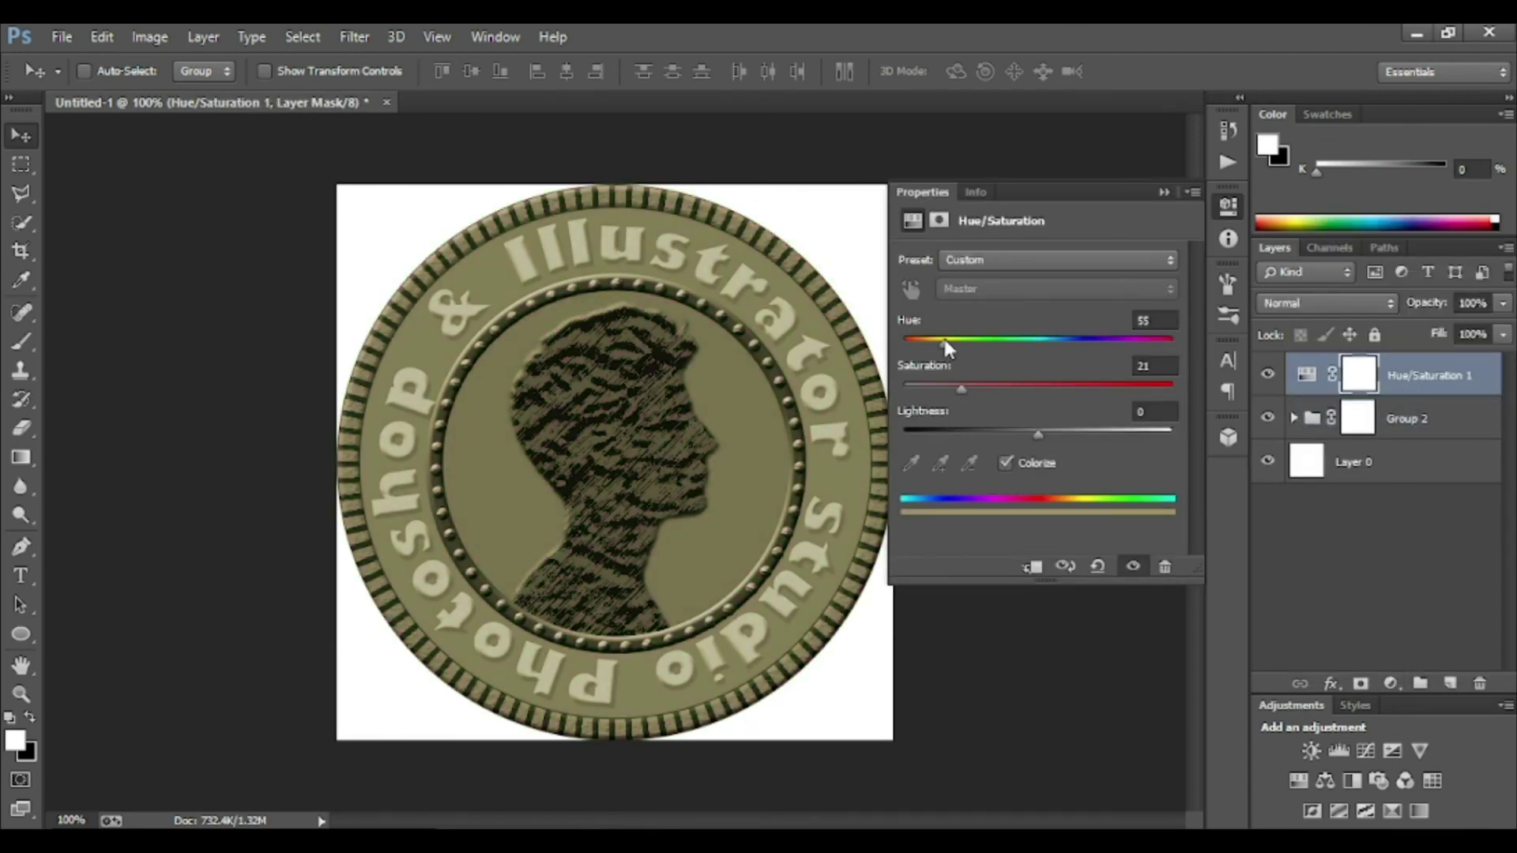
mouse_move(1038, 433)
left_mouse_down()
mouse_move(1003, 433)
mouse_move(1030, 433)
left_mouse_up()
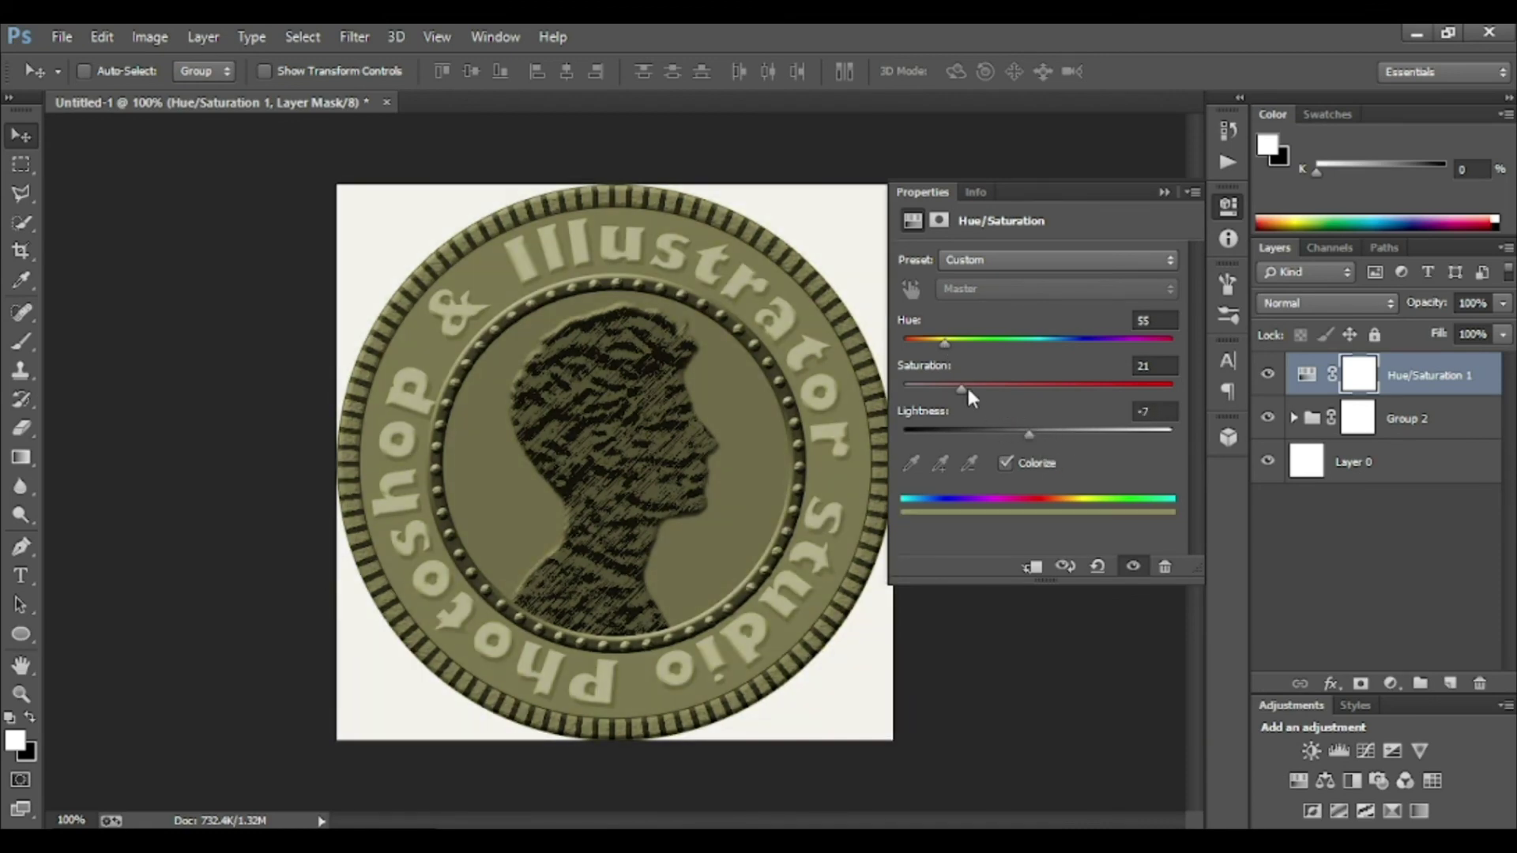
left_click_drag(941, 340, 1093, 340)
mouse_move(1130, 343)
left_mouse_down()
mouse_move(931, 348)
mouse_move(1022, 381)
left_mouse_up()
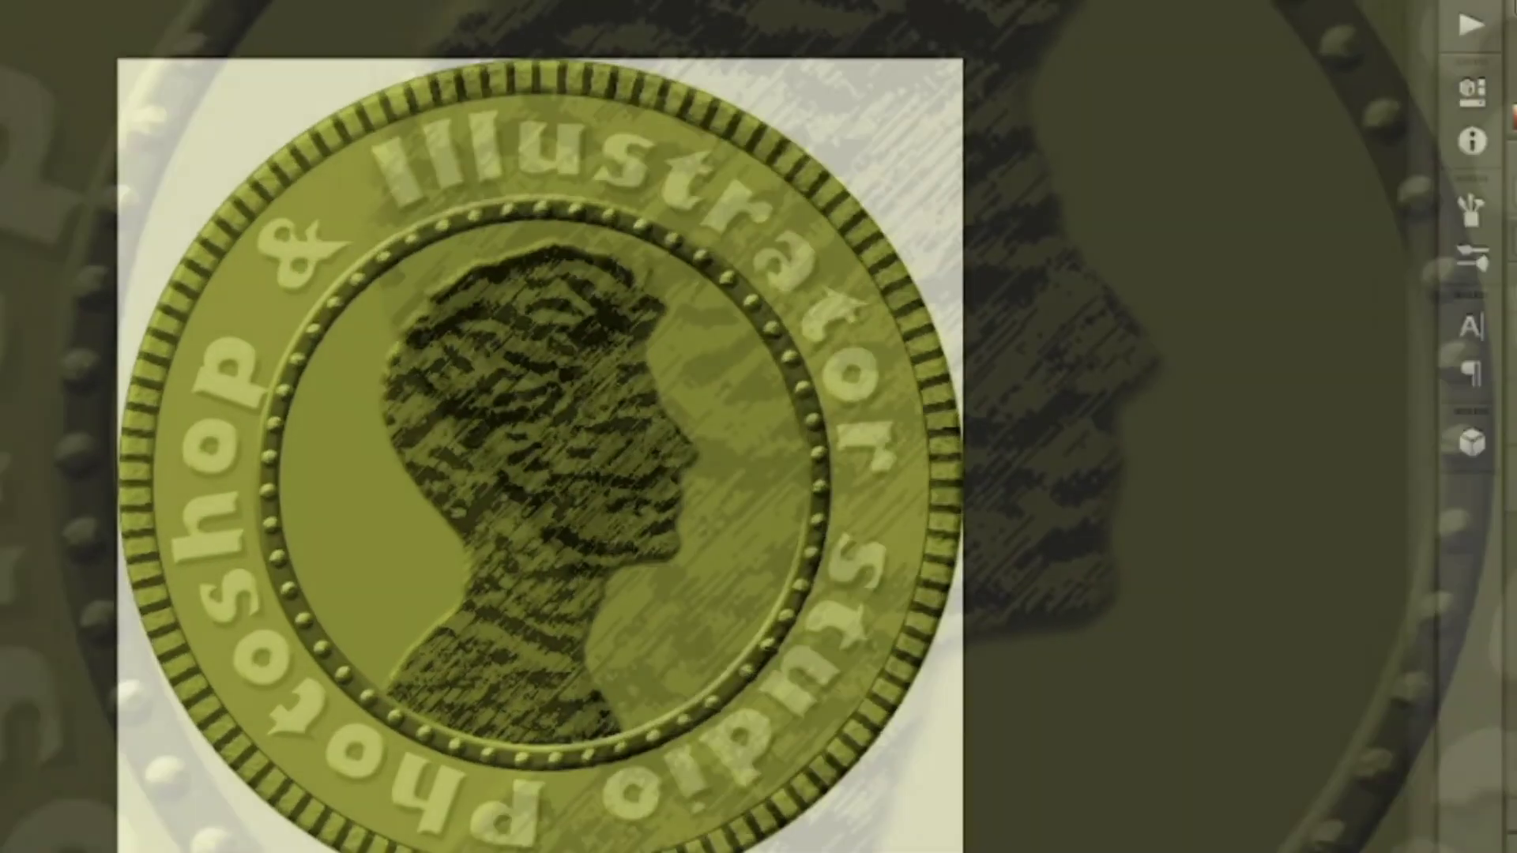